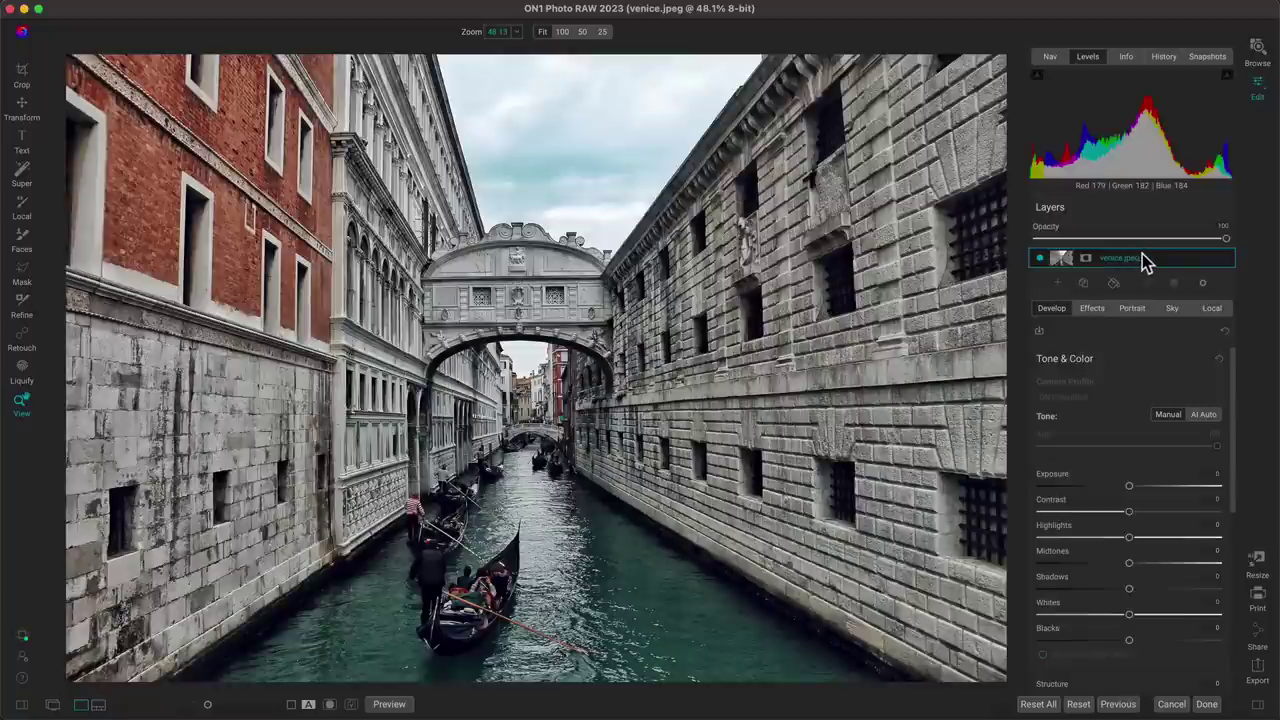
- Duplicate the venice.jpeg layer and rename the duplicate as copy
left_click(1085, 283)
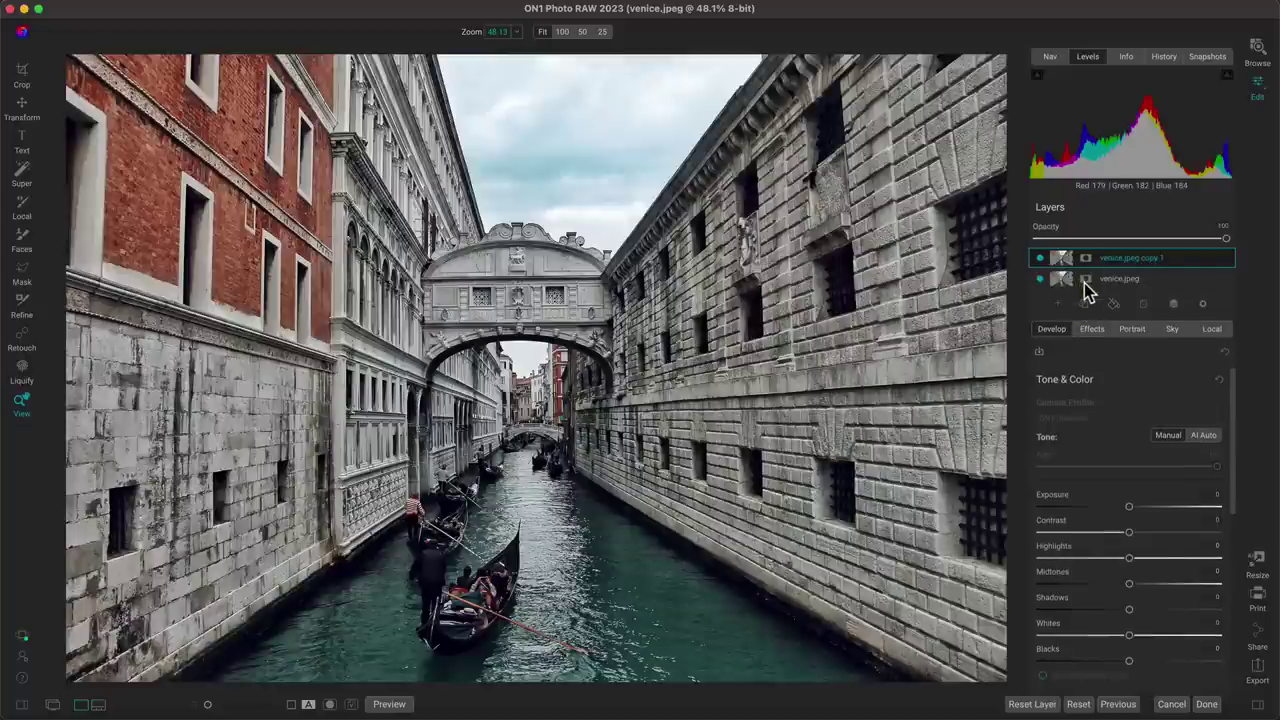
right_click(1178, 265)
double_click(1140, 258)
type("copy")
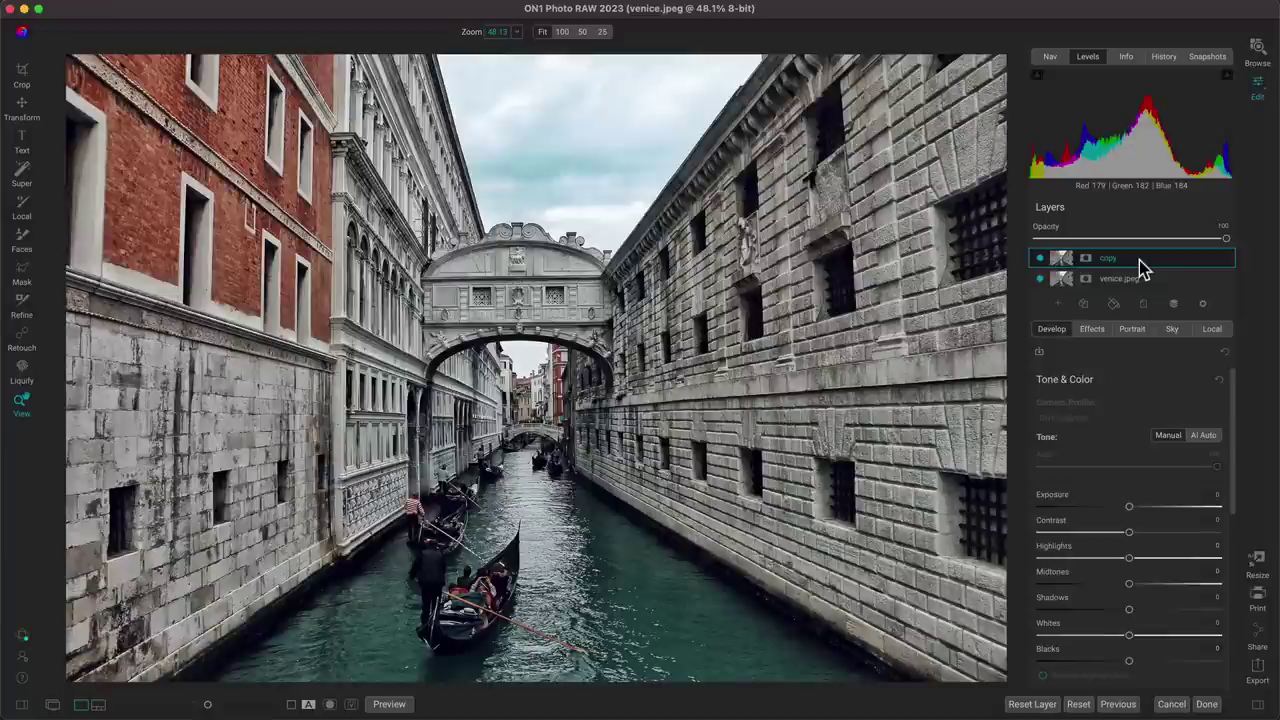
- Flip the copy layer horizontally and check its overlap with the original by briefly lowering its opacity before restoring it to 100
key("v")
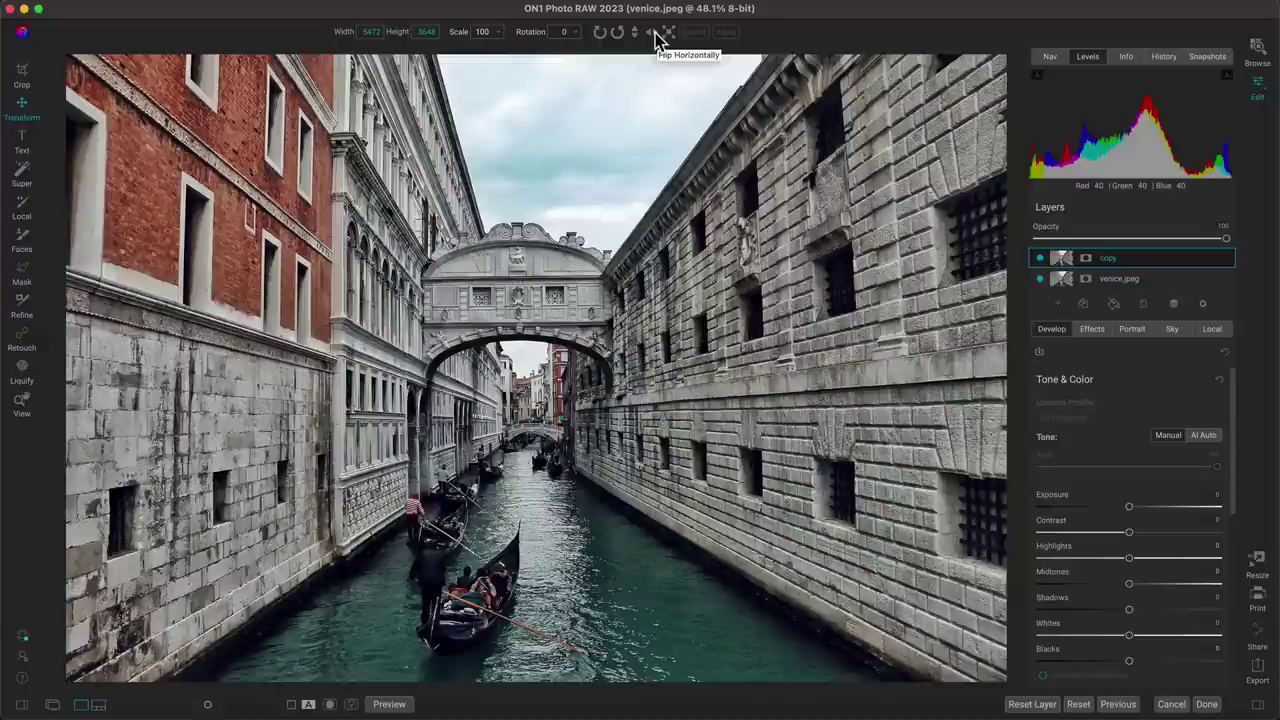
left_click(653, 32)
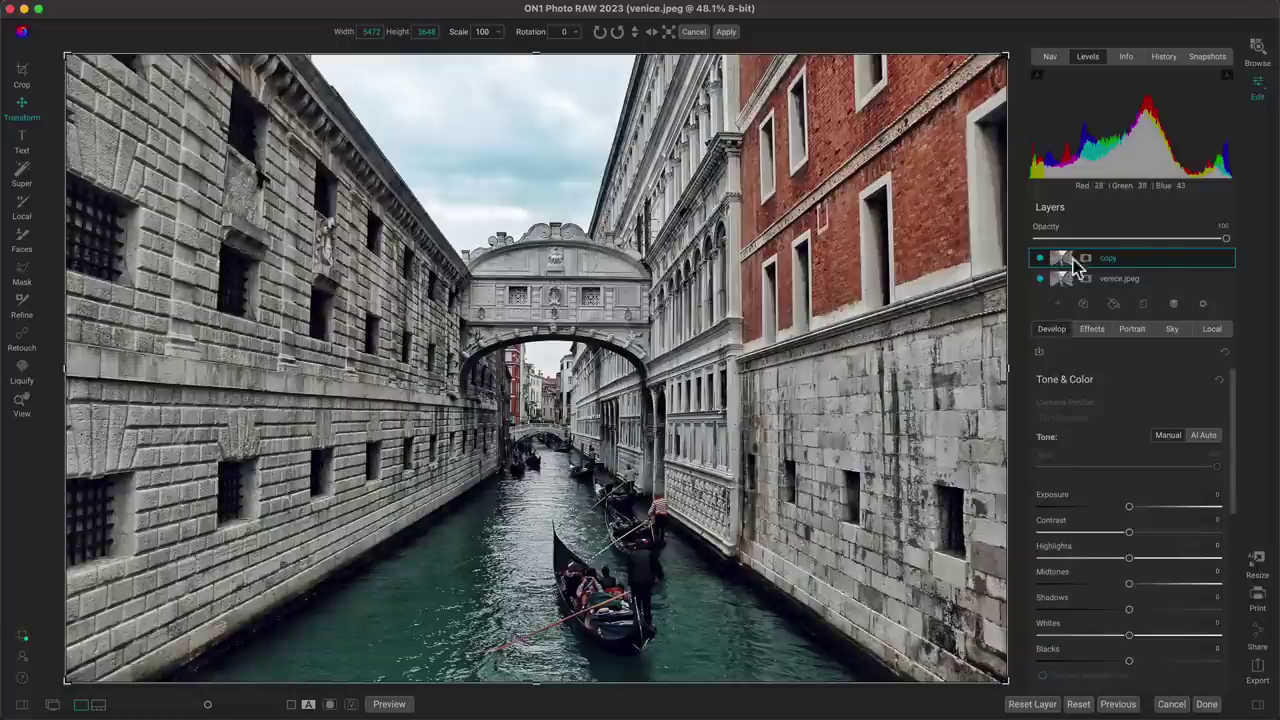
left_click_drag(1229, 244, 1125, 250)
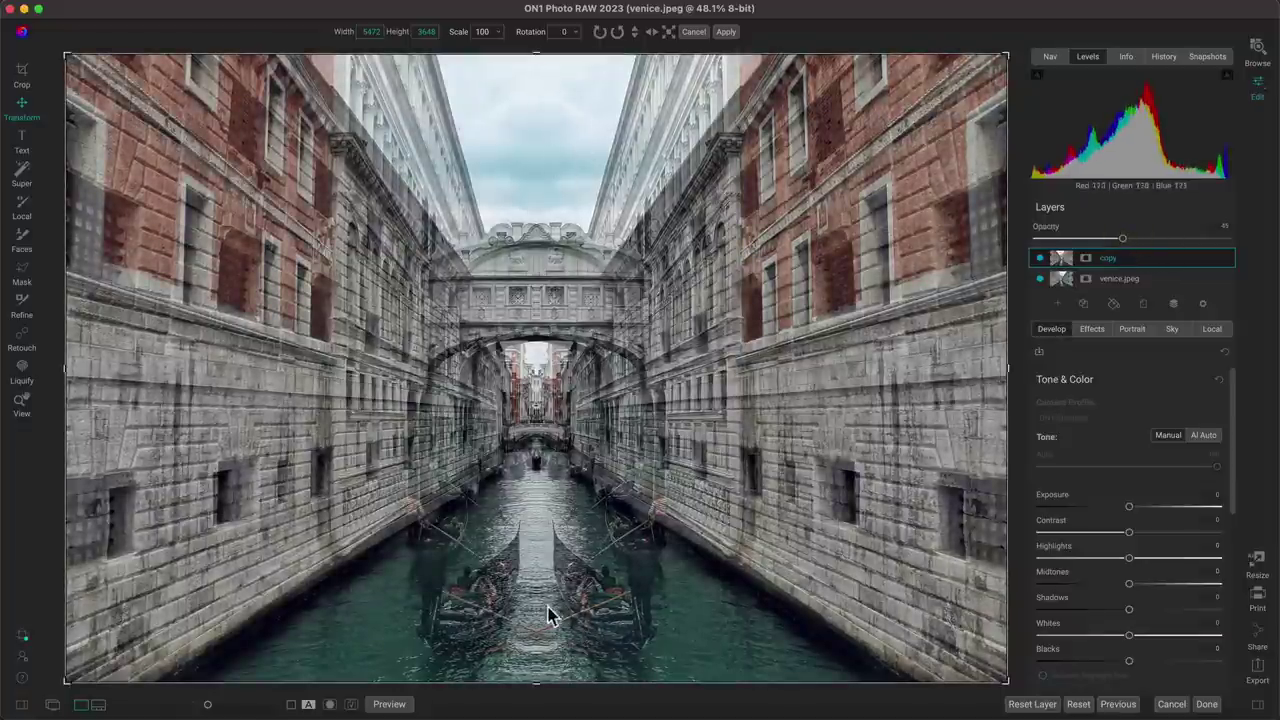
left_click_drag(1123, 240, 1234, 243)
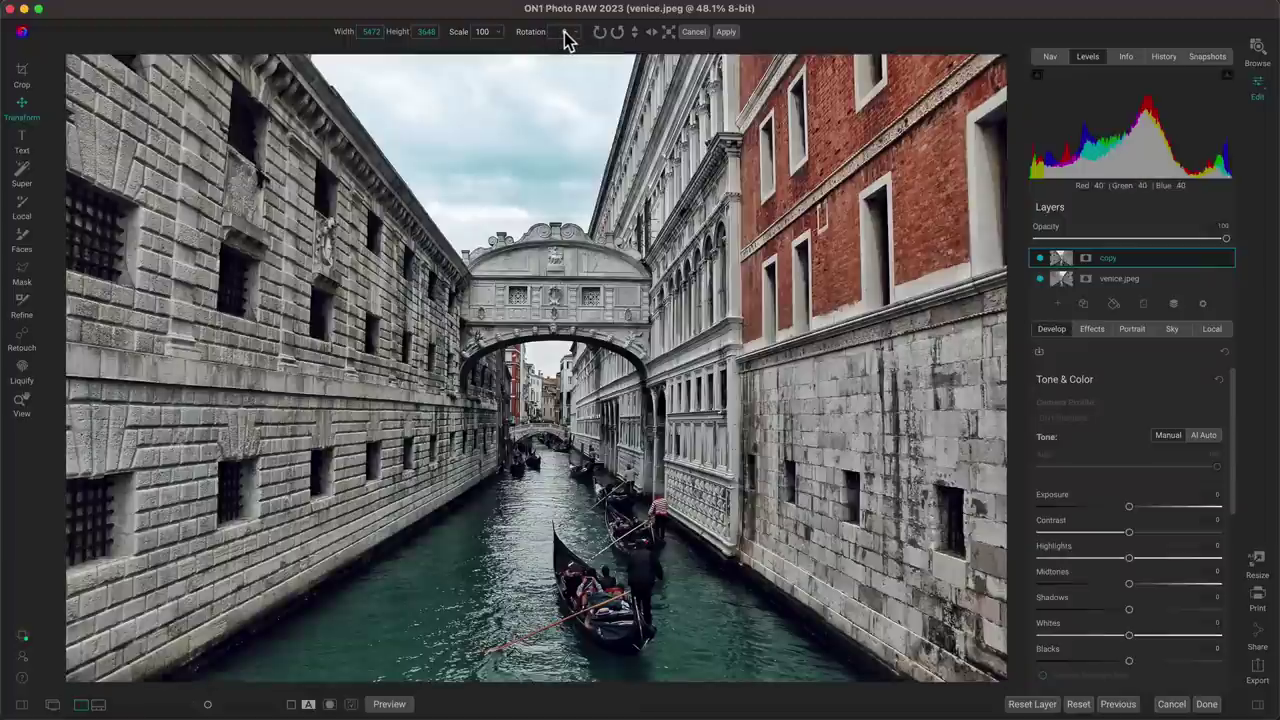
- Rotate the flipped copy layer by 90 degrees and apply the transformation
type("0")
left_click(565, 32)
type("90")
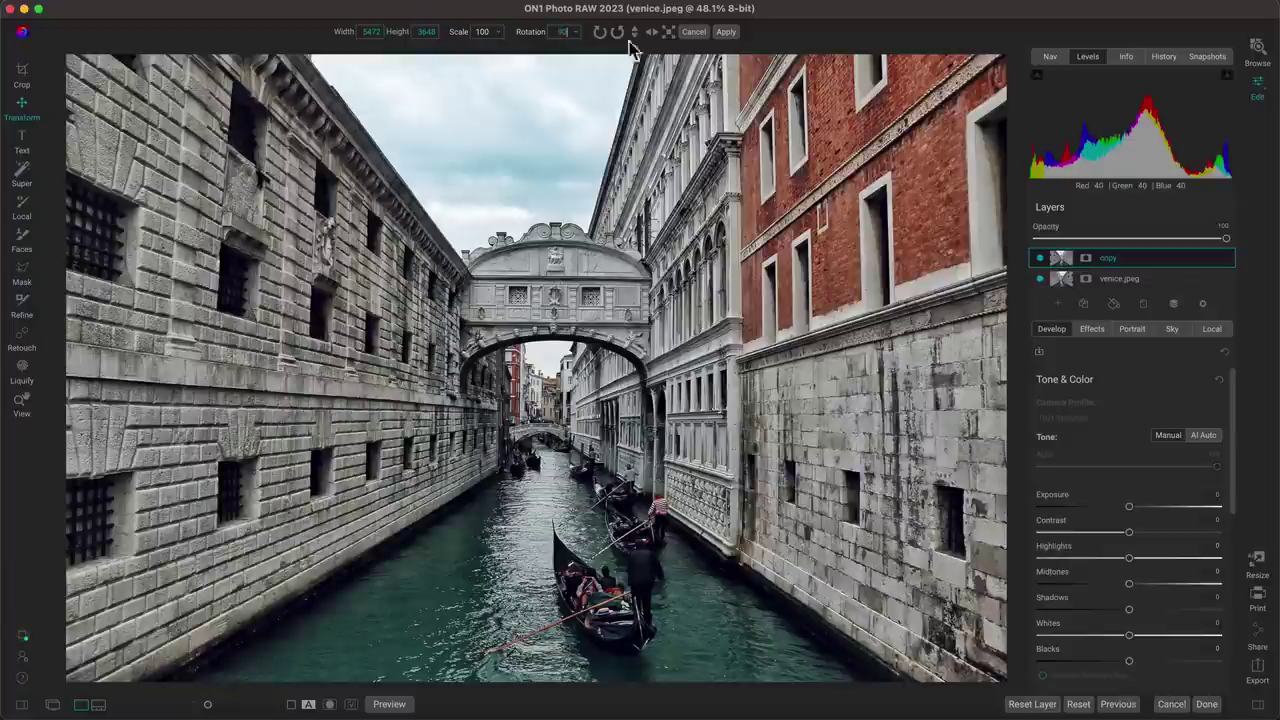
left_click(726, 32)
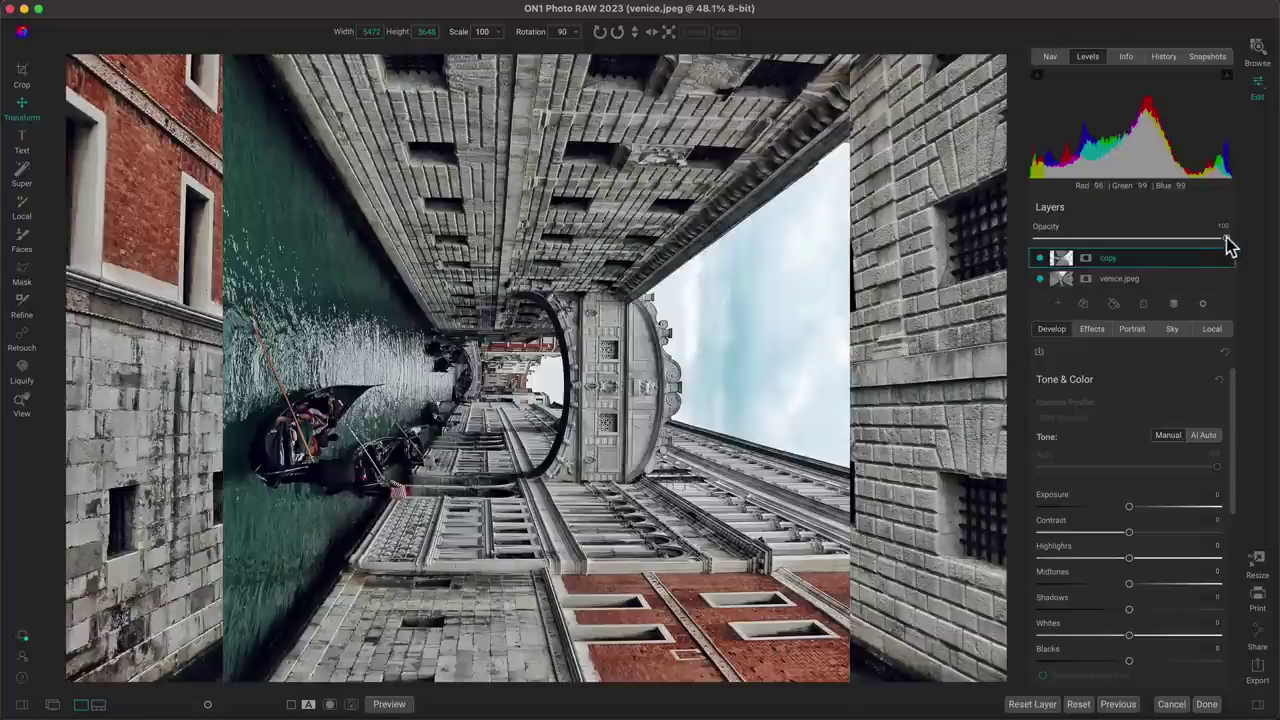
- Lower the copy layer's opacity to about half to compare it with the original, and restore it to 100
left_click_drag(1227, 241, 1130, 243)
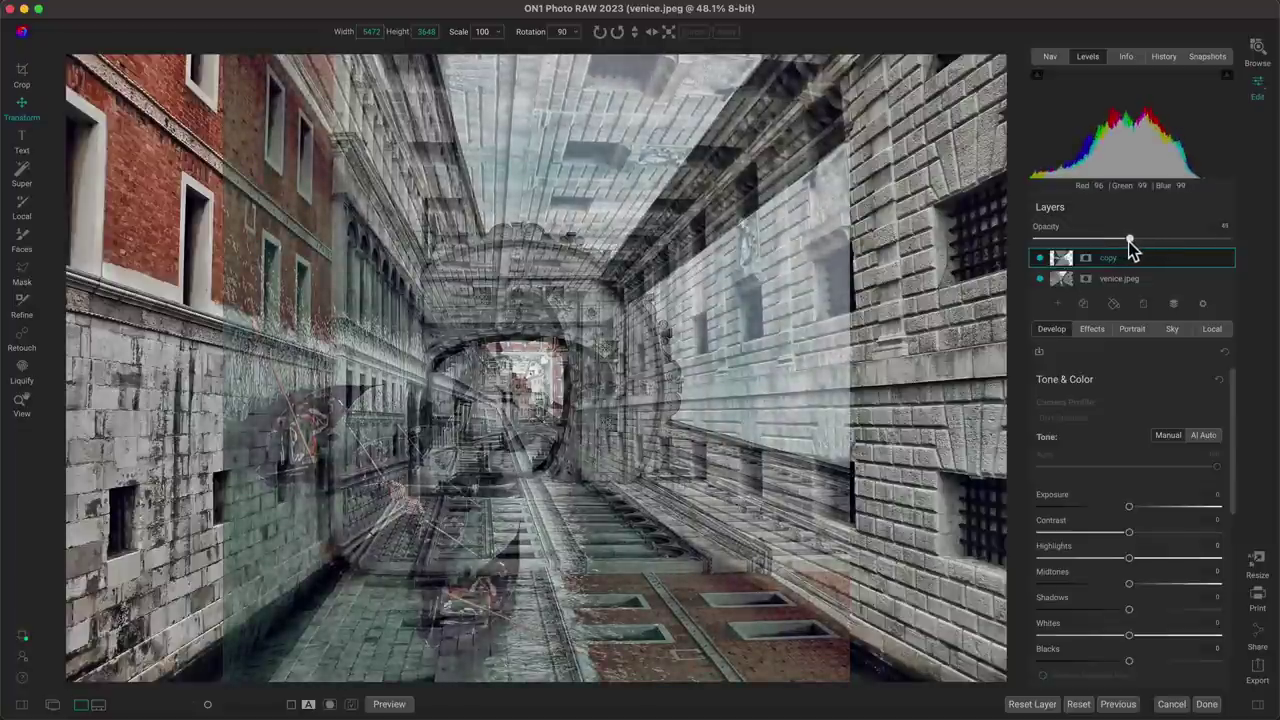
left_click(1087, 262)
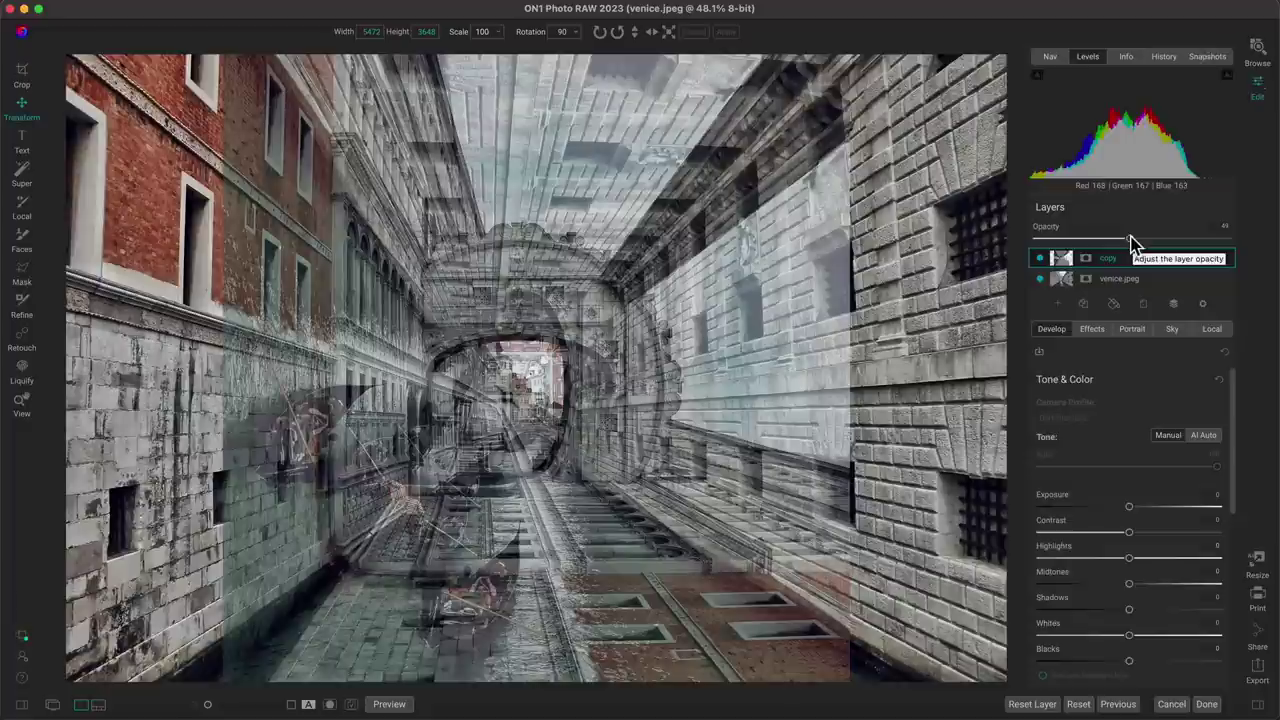
left_click_drag(1130, 238, 1229, 240)
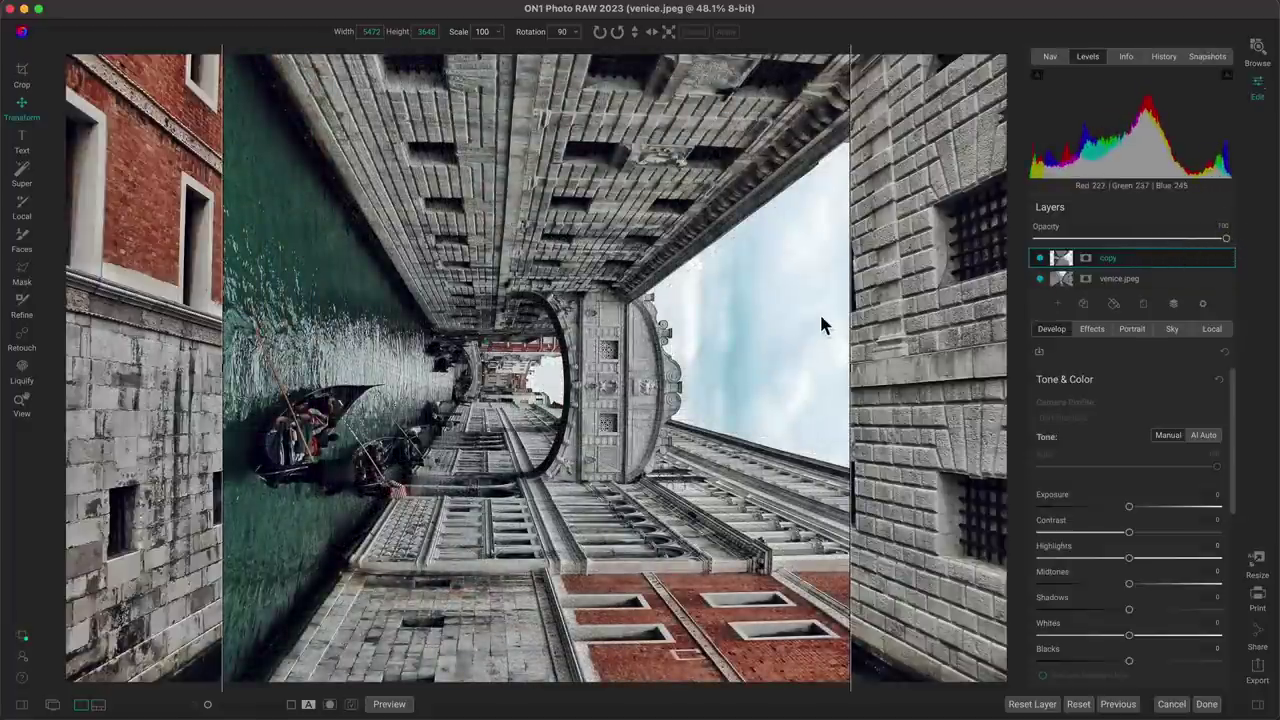
- Crop the image to a 1x1 (Square) ratio around the rotated copy layer
key("c")
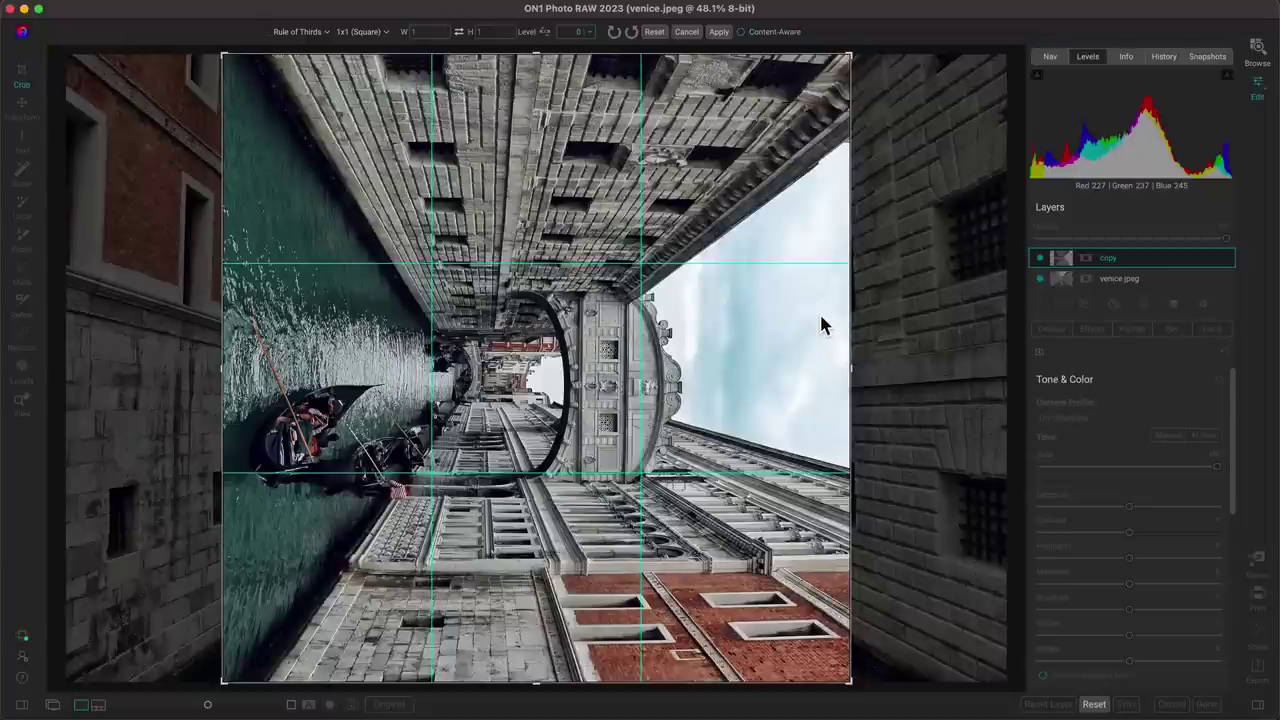
left_click(378, 32)
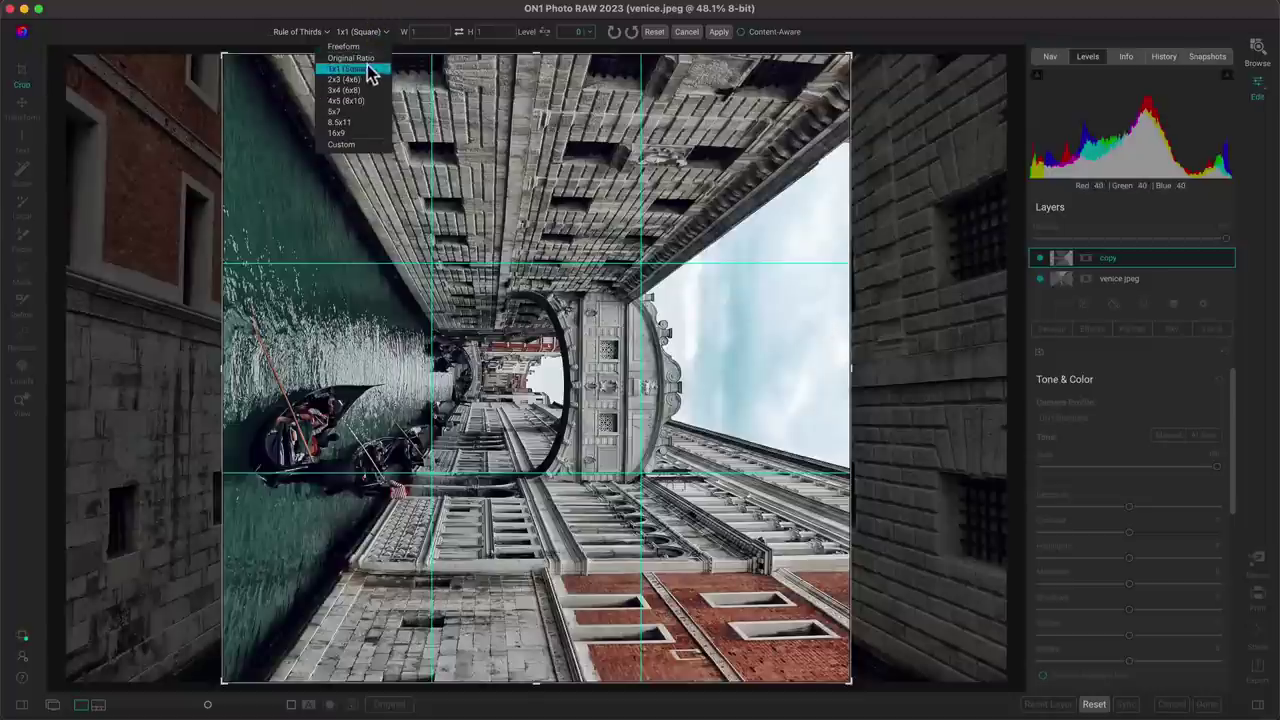
left_click(370, 70)
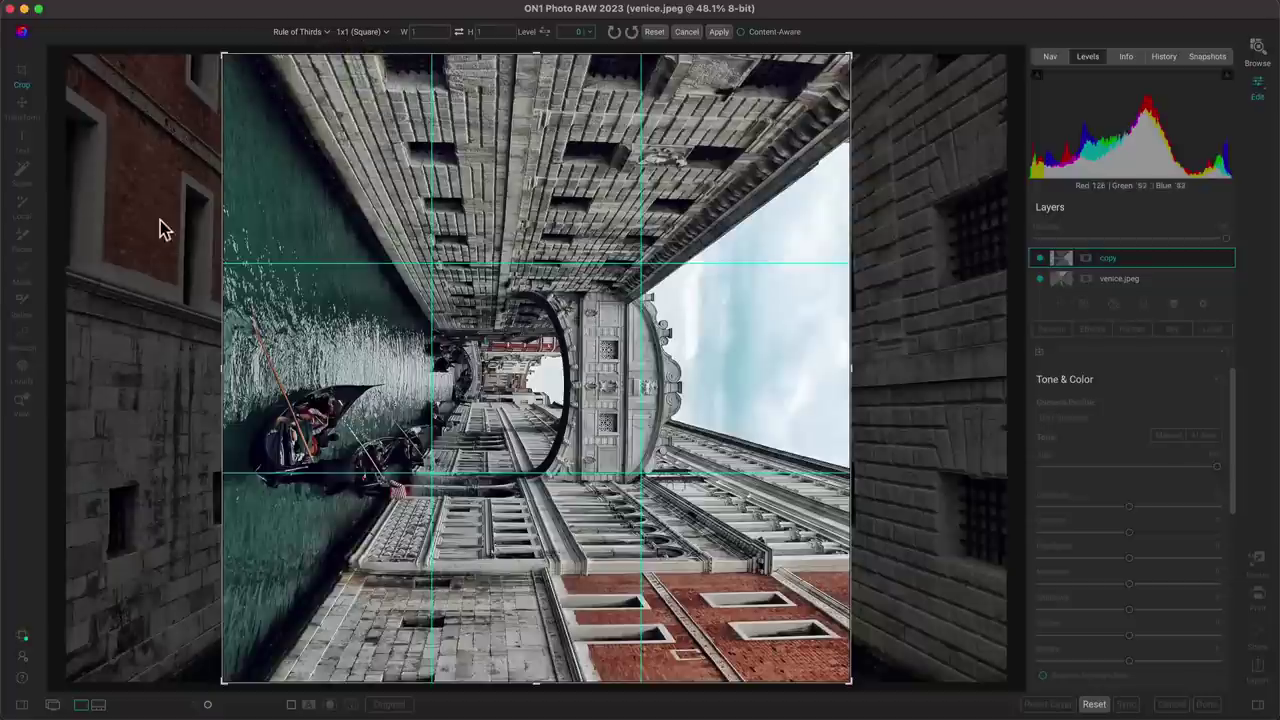
left_click(719, 31)
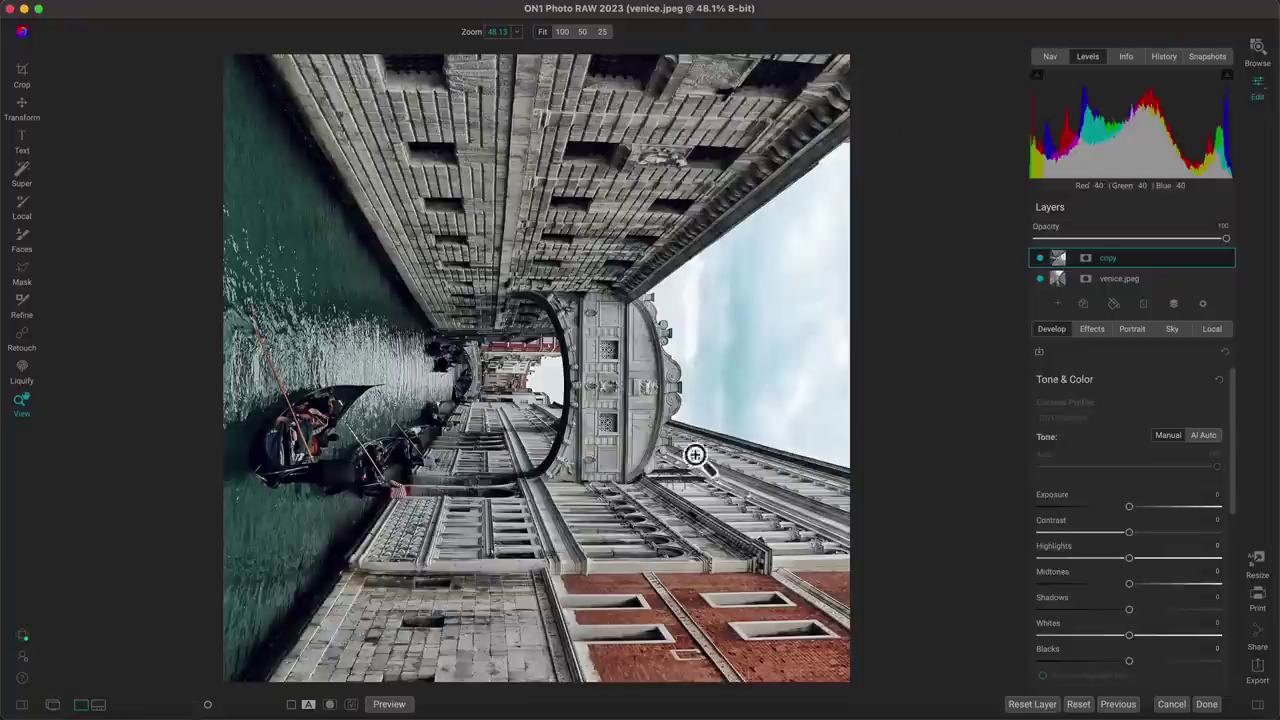
- Outline the lower-right half of the copy layer with a closed line mask running along the diagonal from upper-right to lower-left corner
left_click(22, 280)
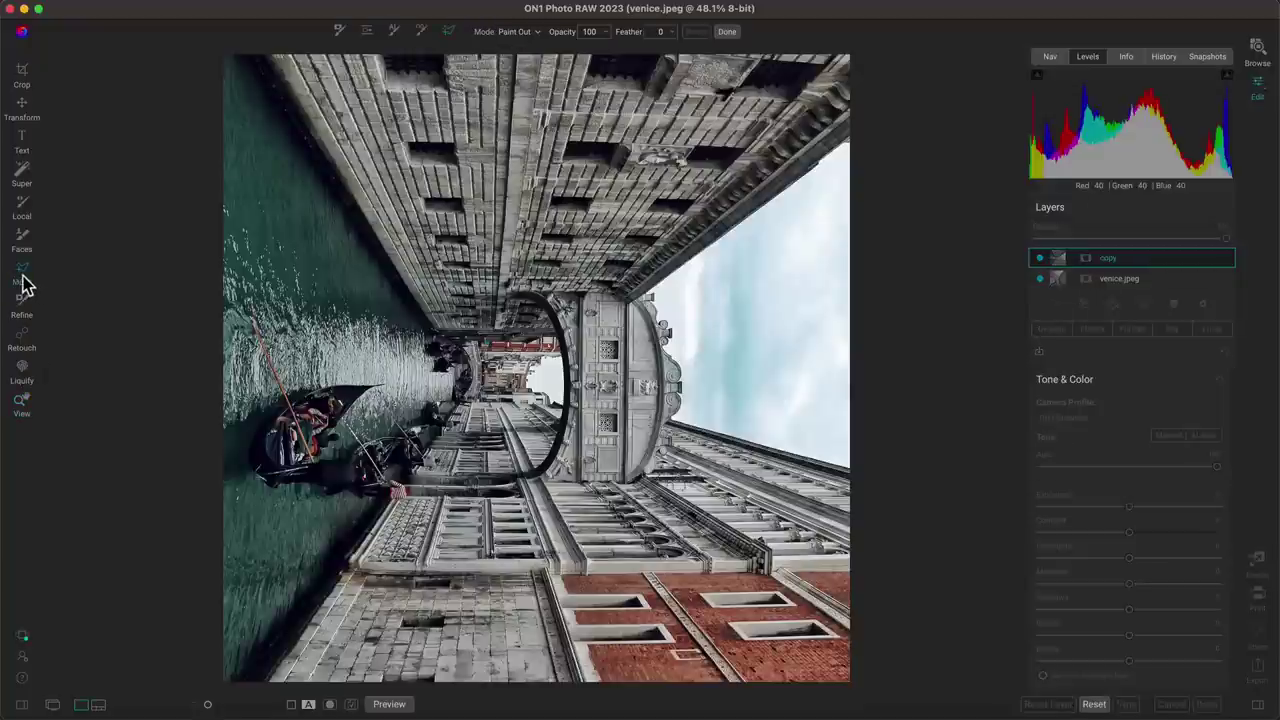
left_click(450, 35)
left_click(854, 48)
left_click_drag(854, 48, 217, 689)
left_click(217, 688)
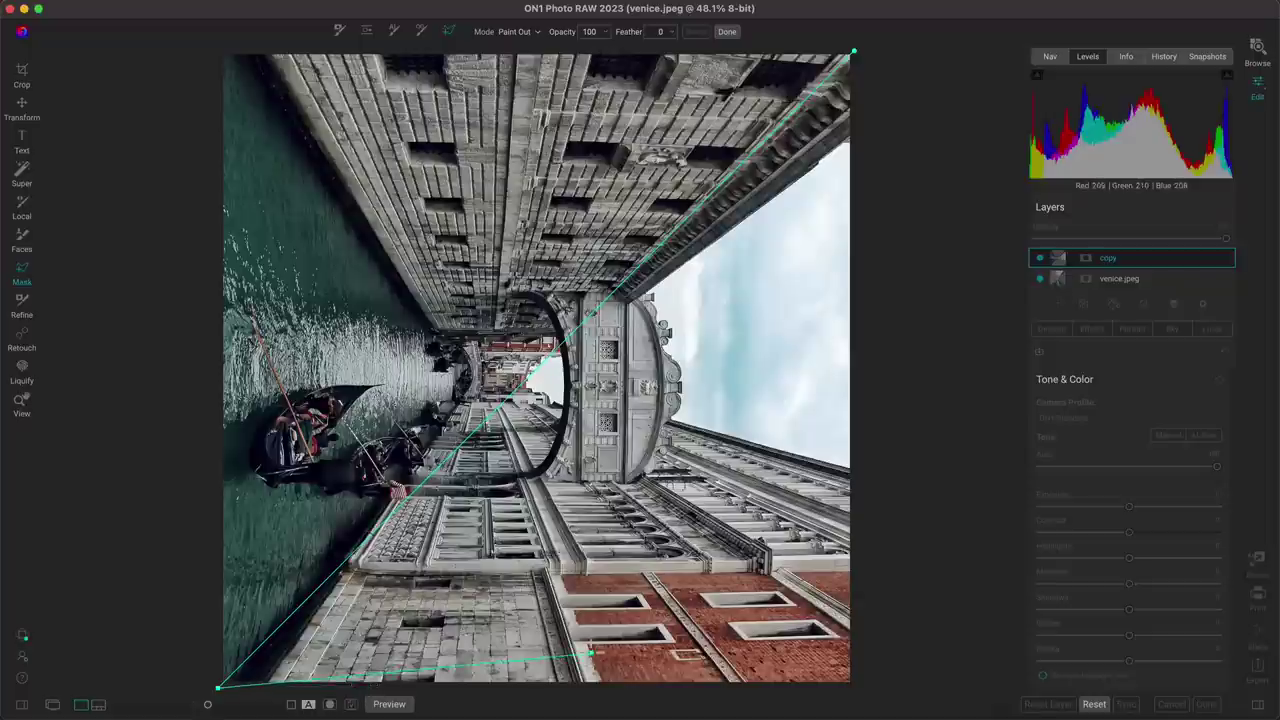
left_click(881, 686)
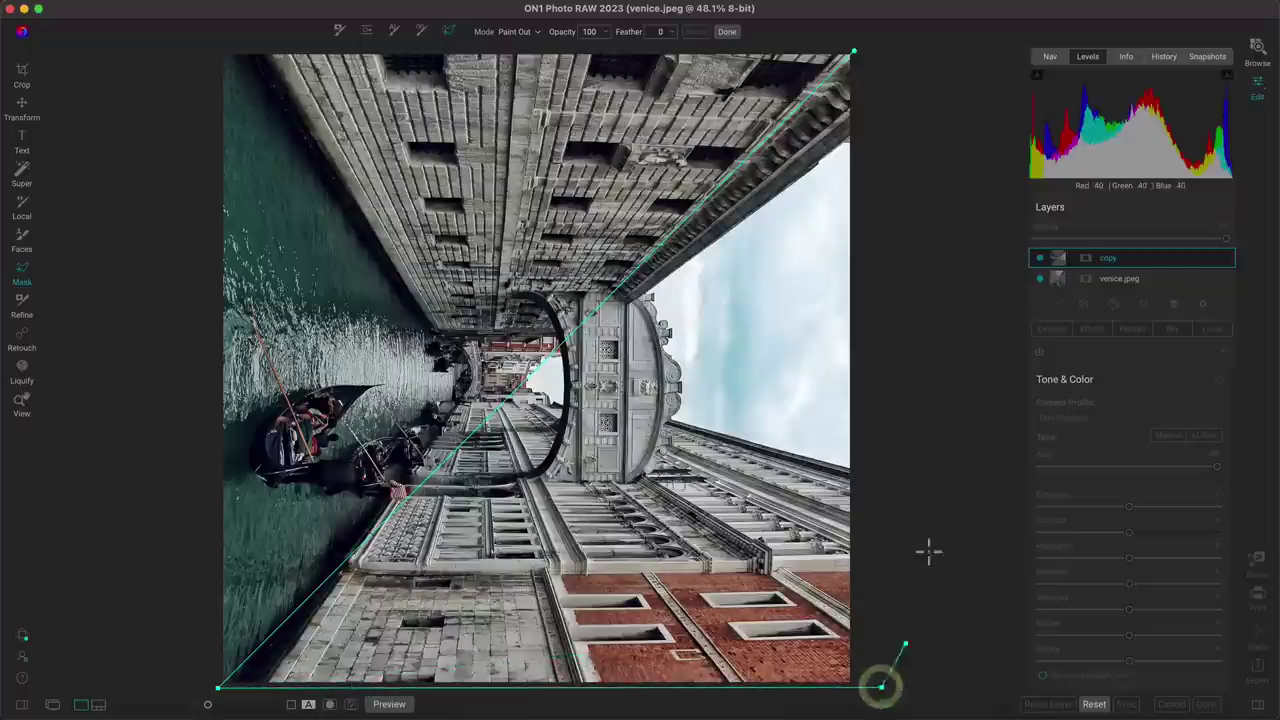
left_click(921, 425)
left_click(916, 217)
left_click(903, 76)
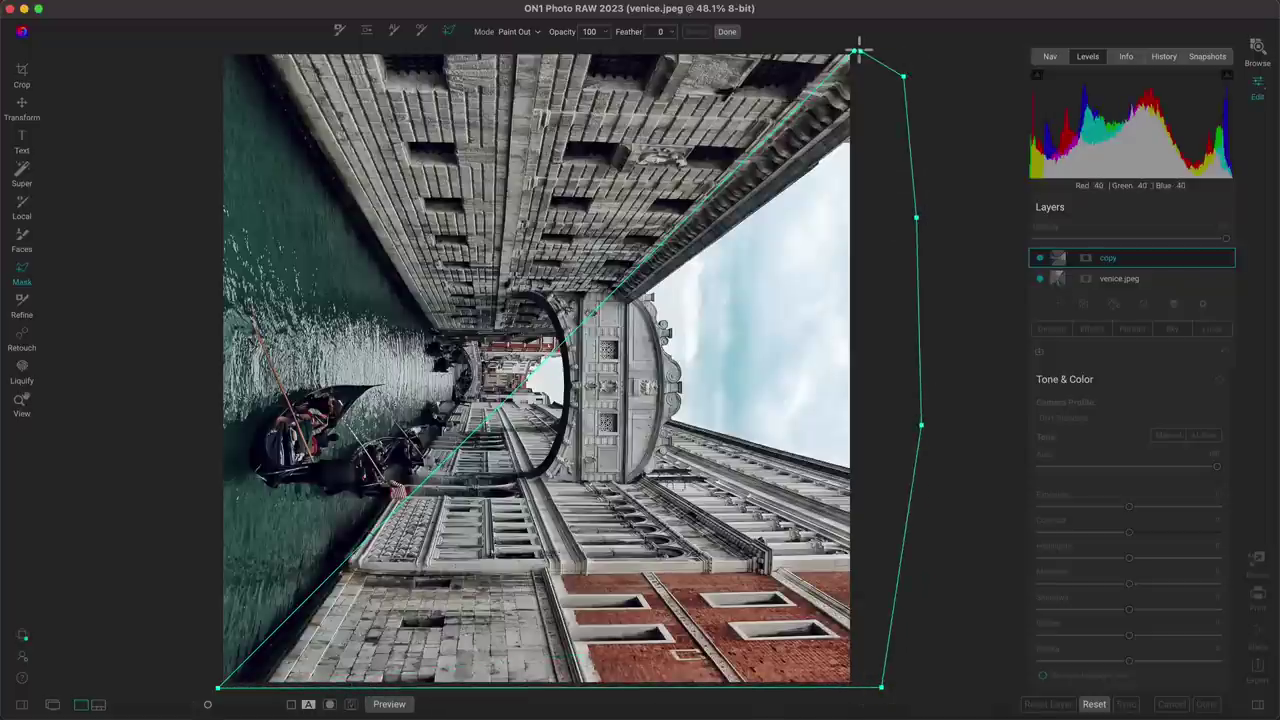
left_click(855, 50)
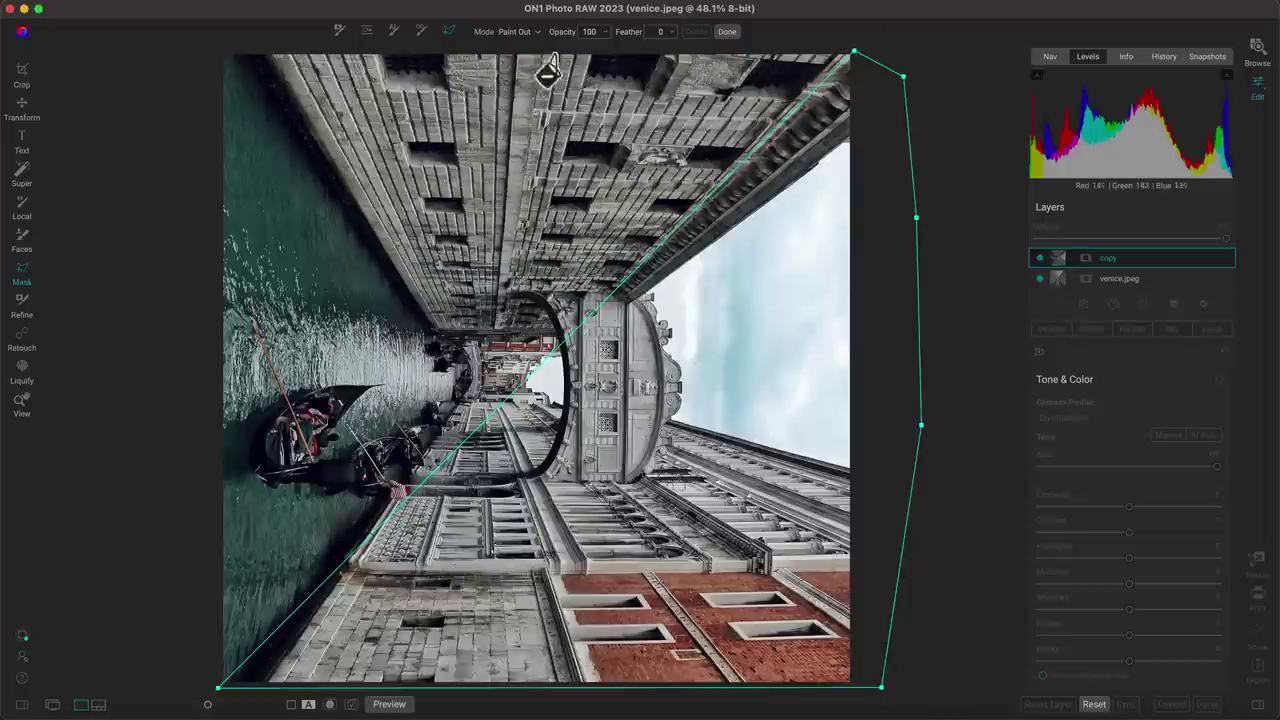
- Fill the outlined lower-right half in Paint Out mode to hide it on the copy layer, and finish the mask
left_click(518, 32)
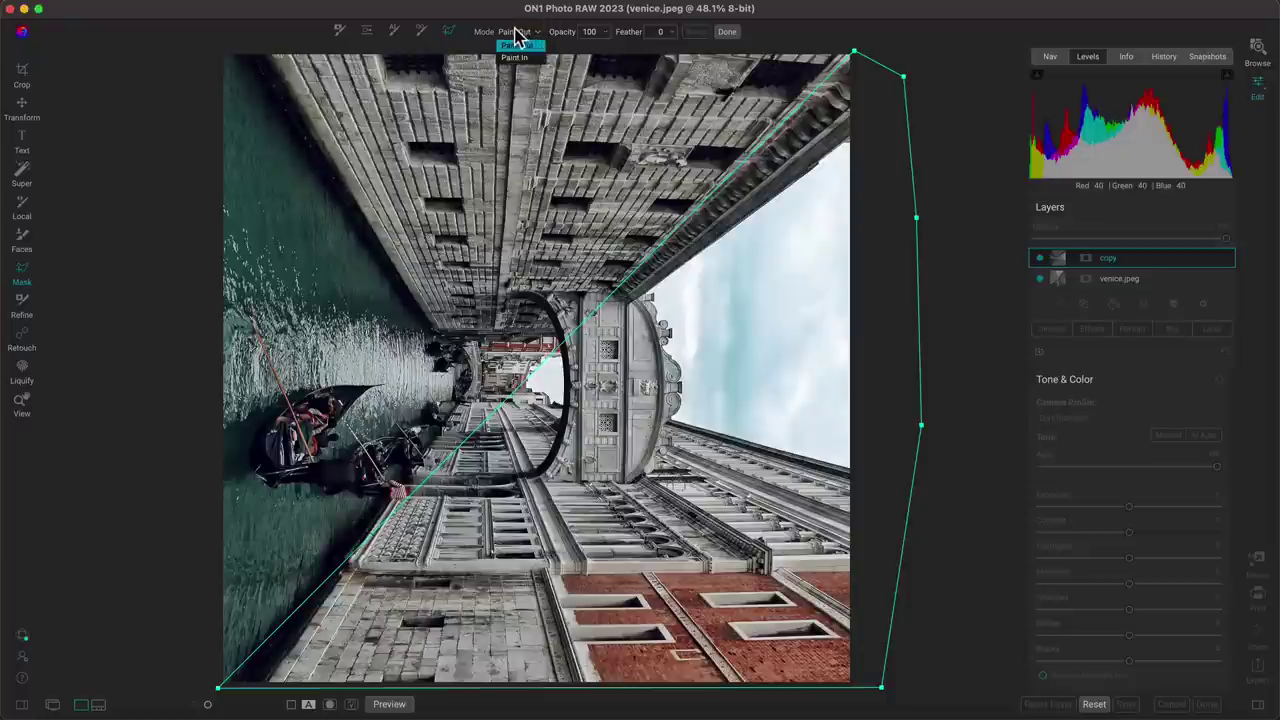
left_click(518, 46)
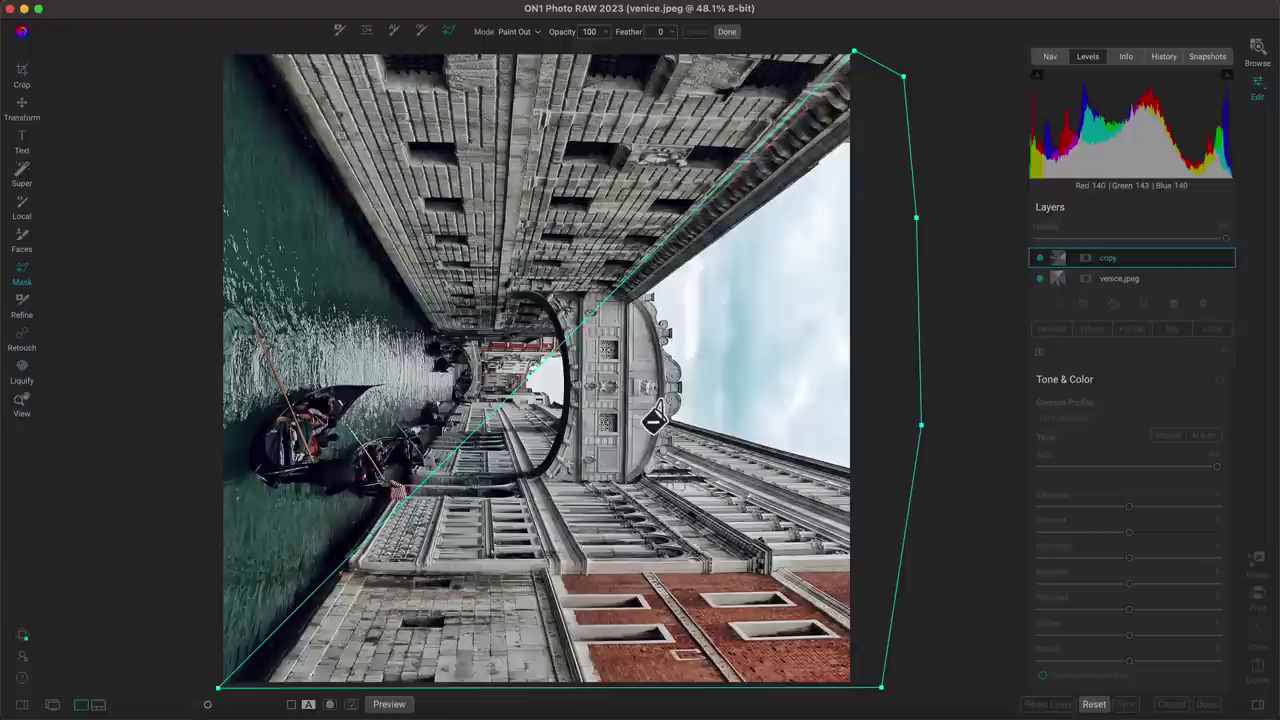
left_click(667, 522)
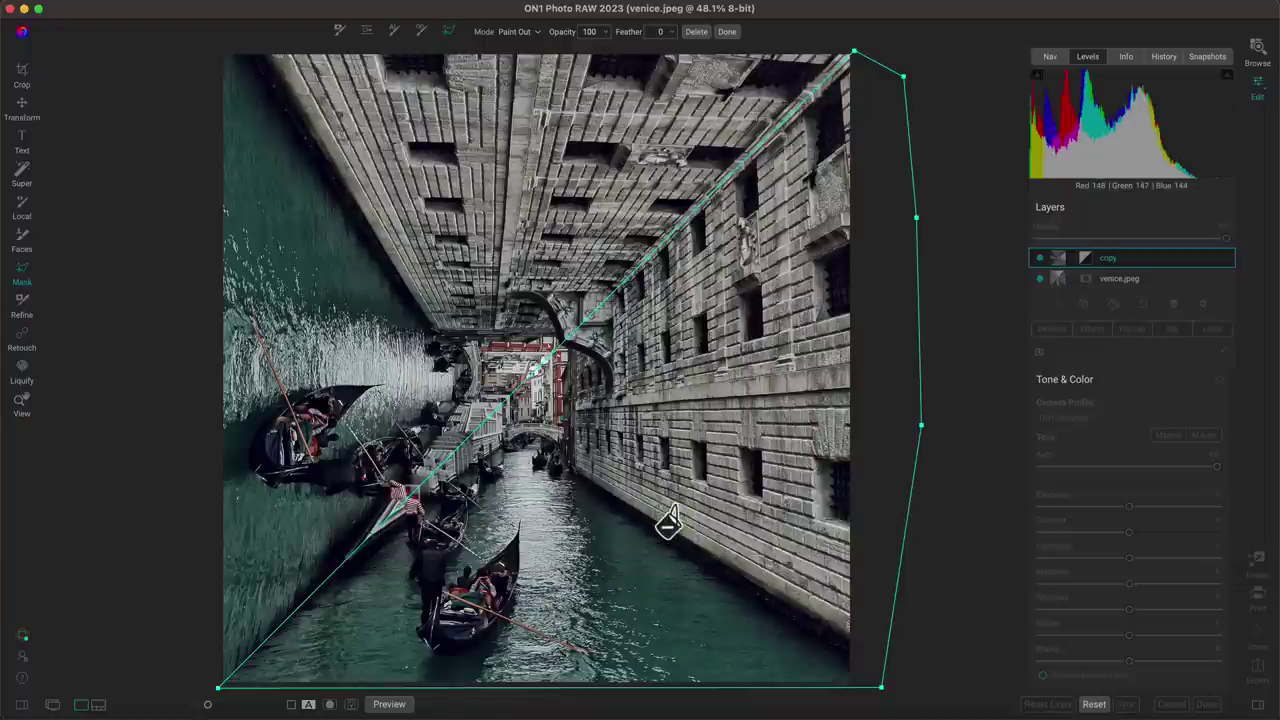
left_click(727, 32)
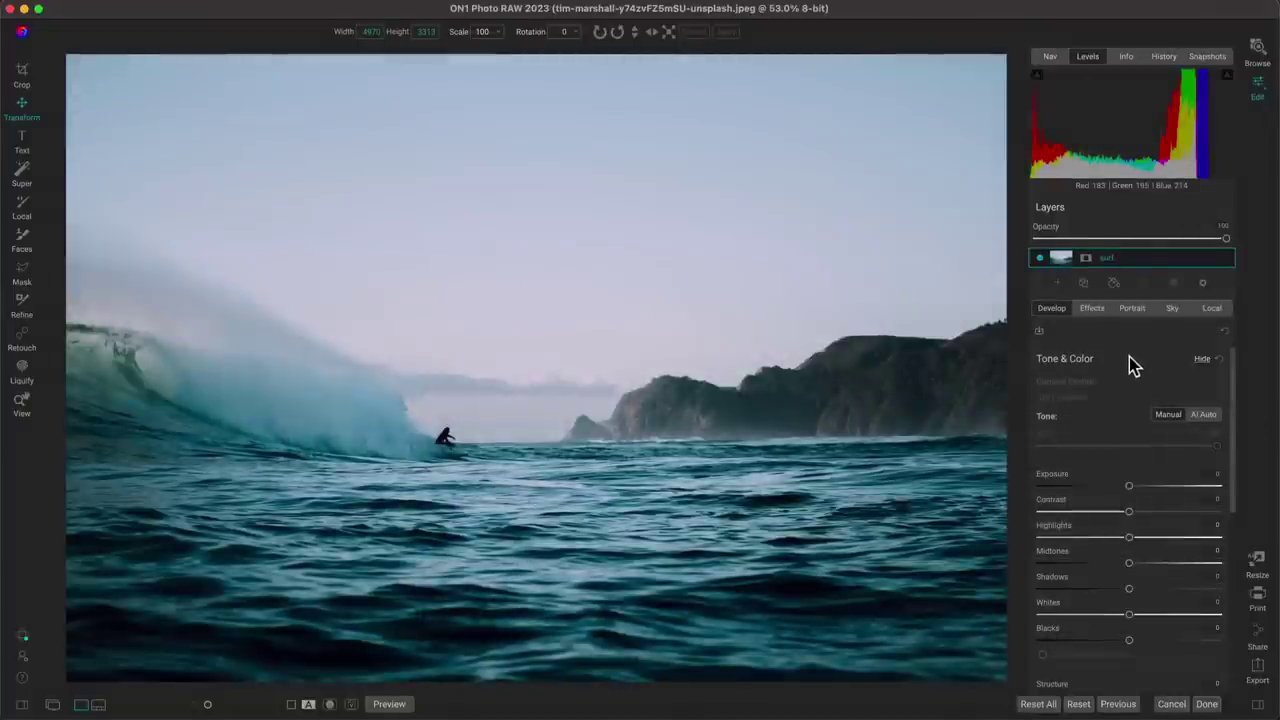
- Duplicate the surf layer and rename the duplicate as copy
left_click(1085, 283)
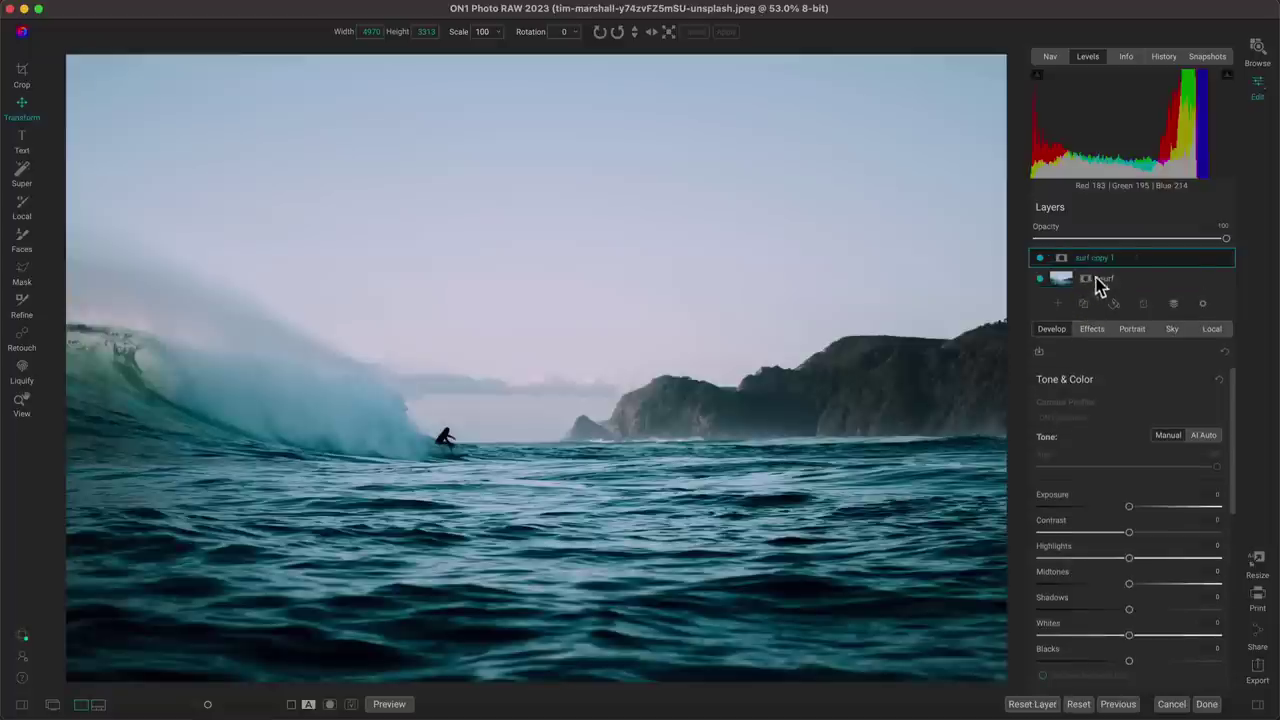
double_click(1131, 258)
type("copy")
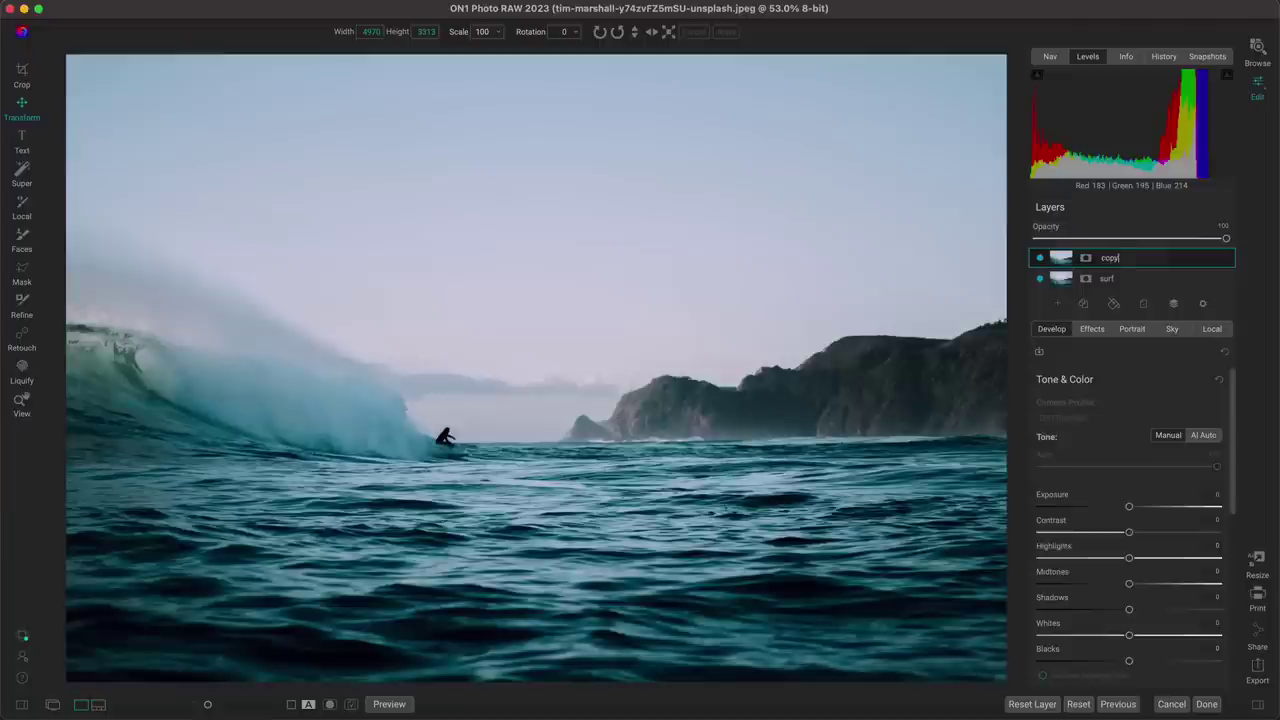
key("Return")
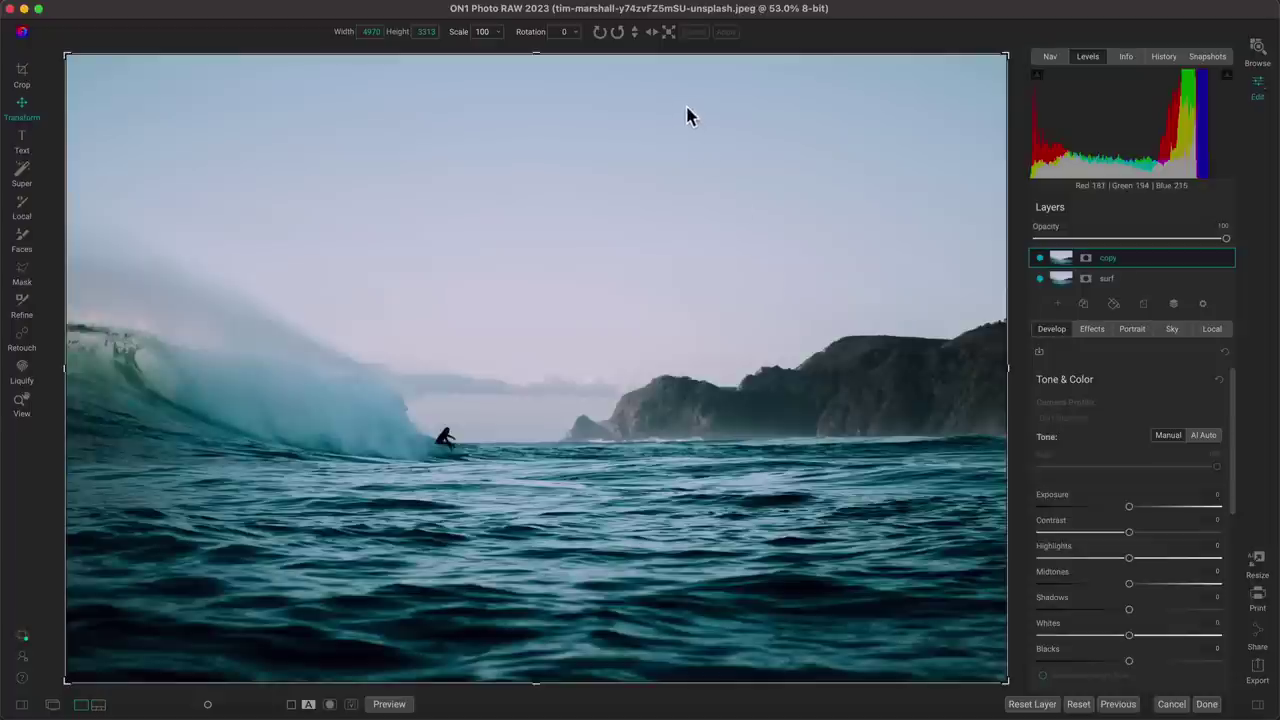
- Flip the surf copy layer horizontally and preview the overlap at reduced opacity before returning its opacity to 100
left_click(651, 35)
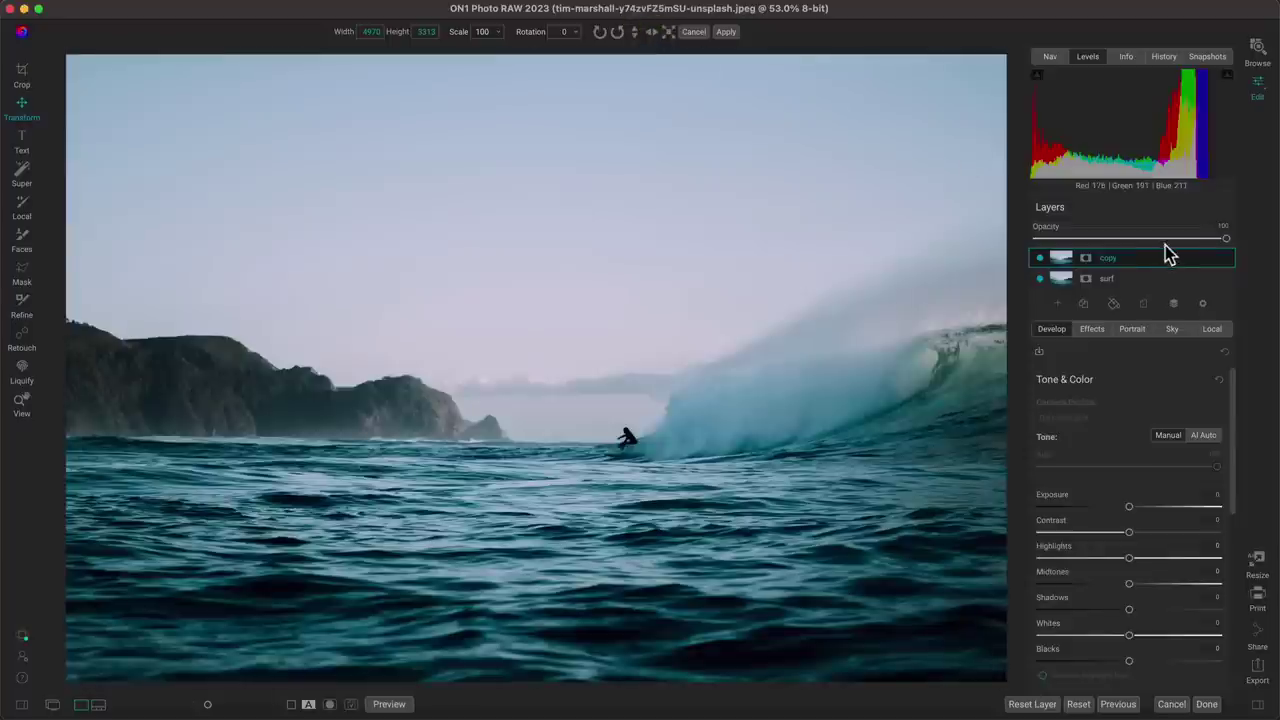
left_click_drag(1226, 240, 1120, 233)
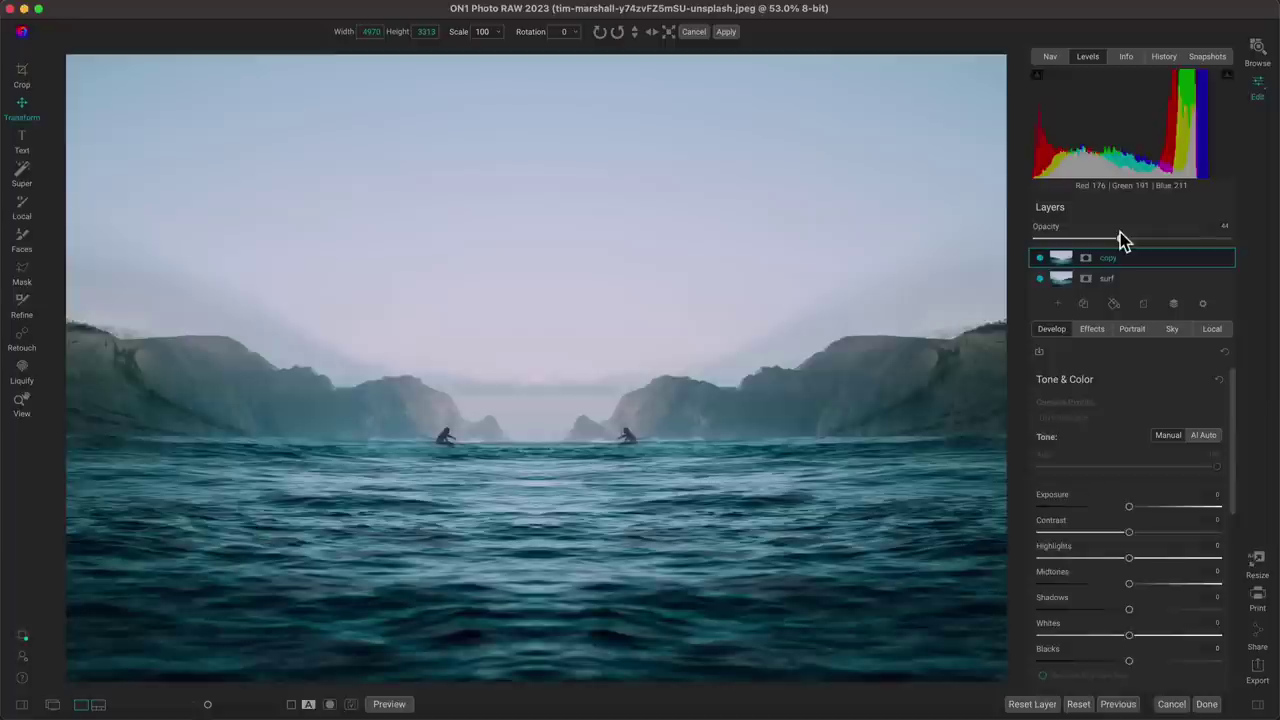
left_click_drag(1120, 236, 1238, 243)
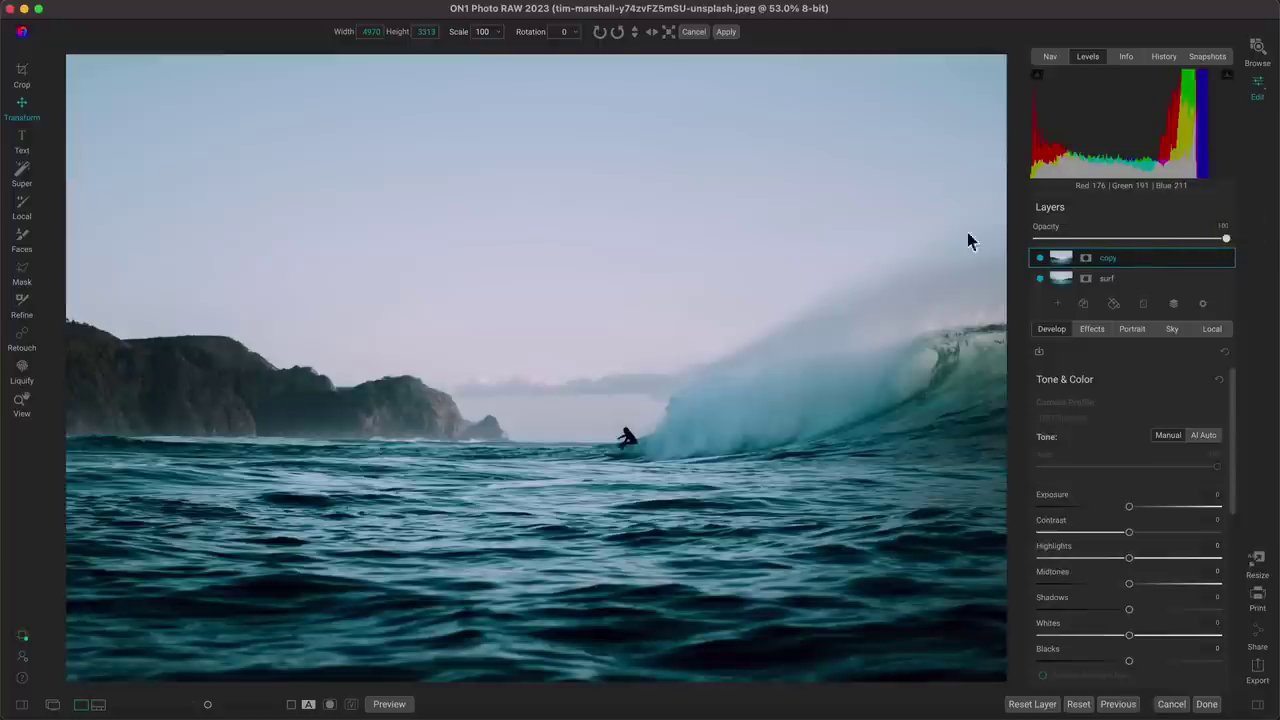
- Rotate the flipped surf copy by -90 degrees and crop the image to a 1x1 (Square) ratio
left_click(563, 31)
key("Return")
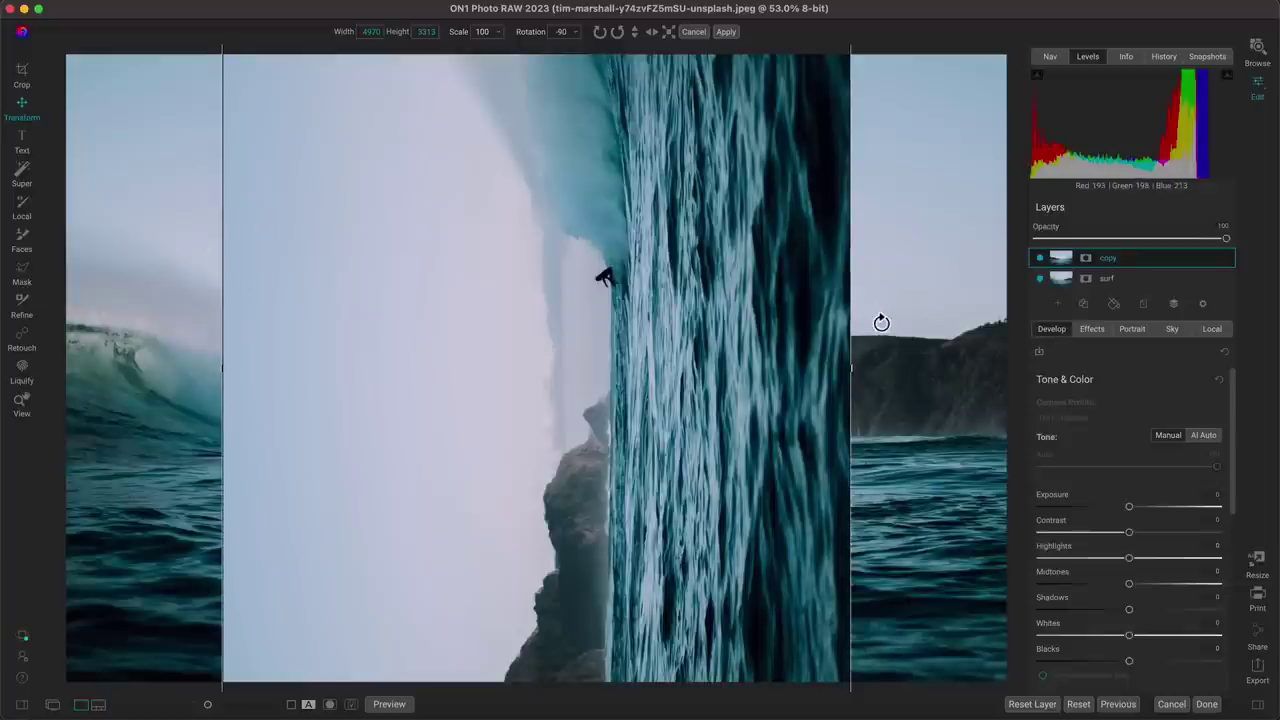
key("c")
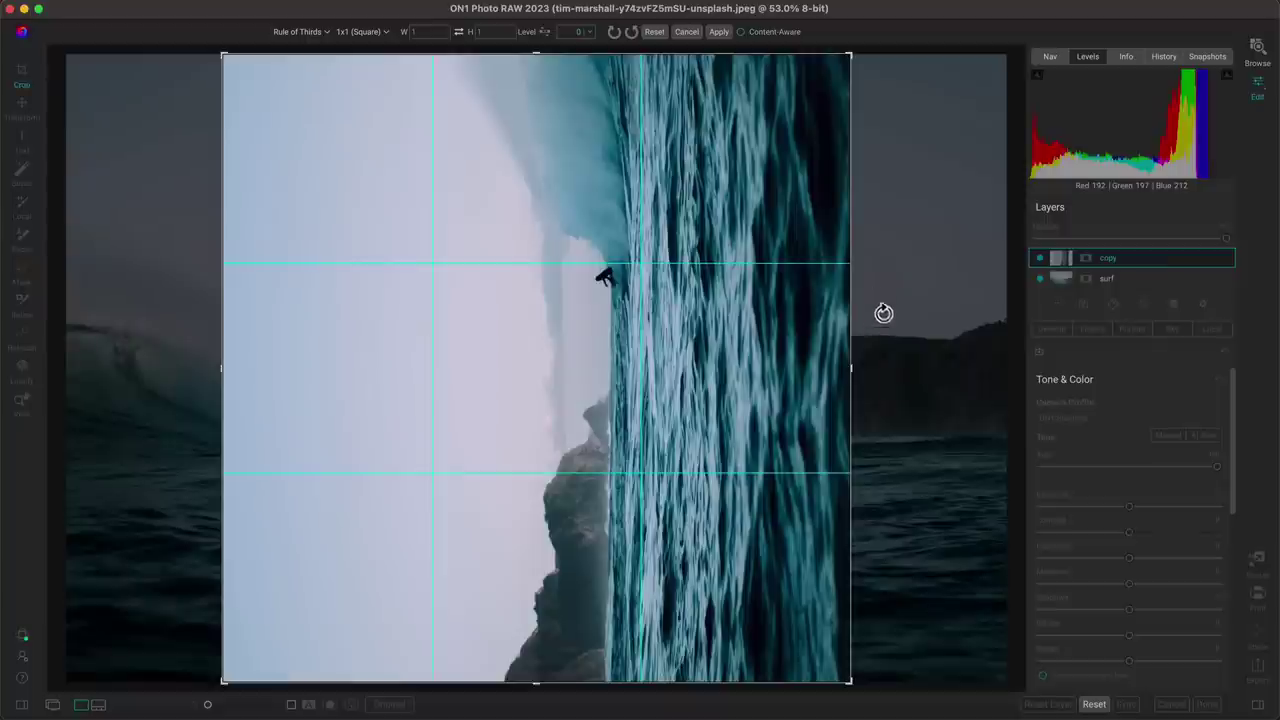
left_click(720, 32)
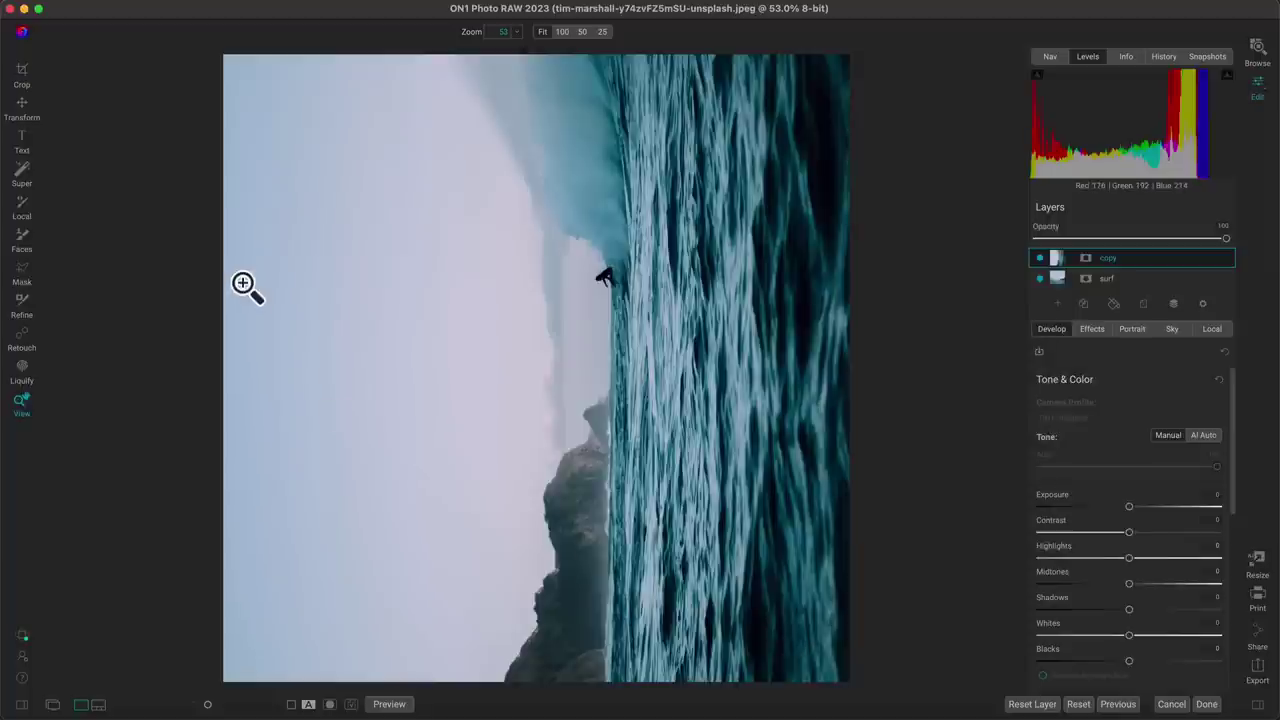
- Outline the lower-left half of the surf copy along the diagonal and fill it in Paint Out mode
key("b")
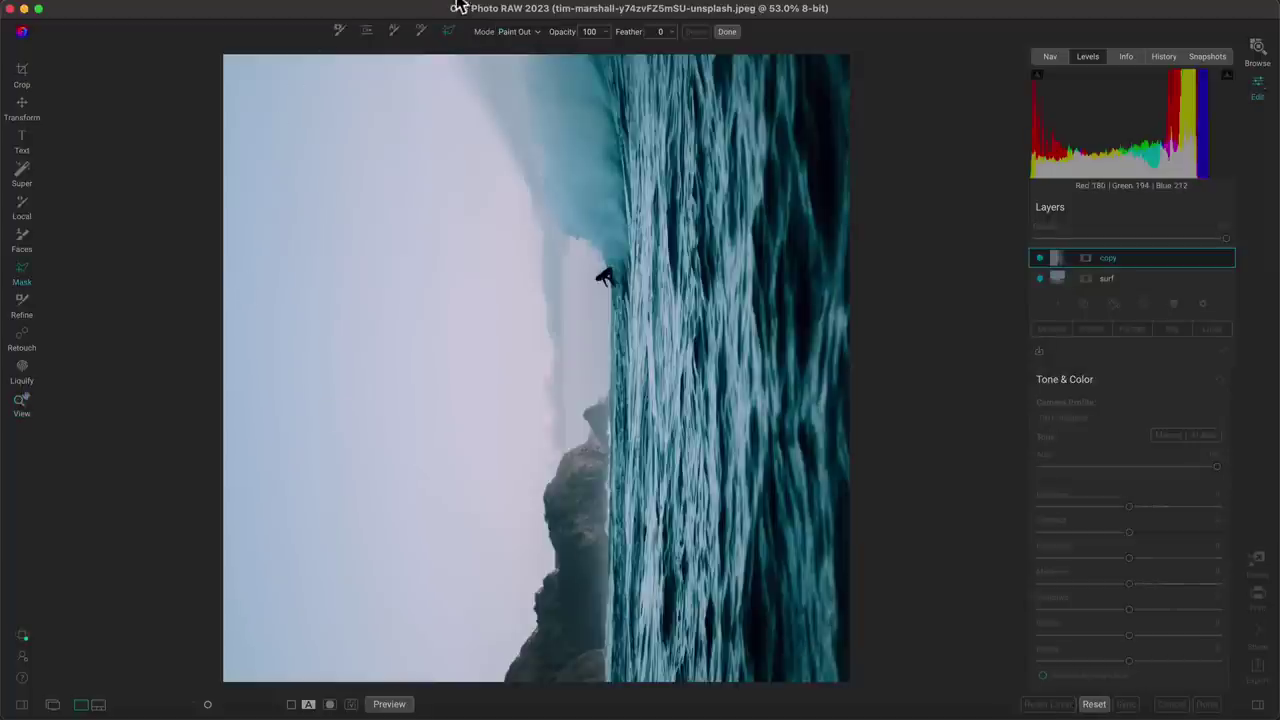
left_click(221, 51)
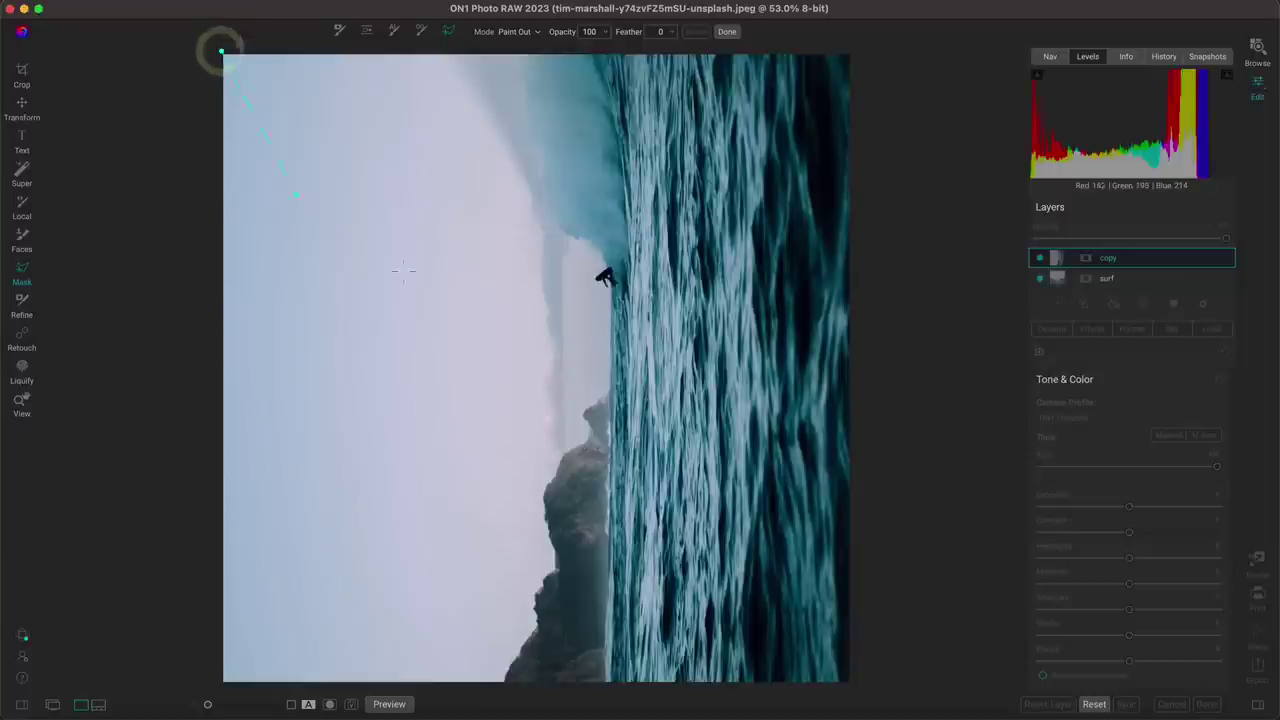
left_click(857, 688)
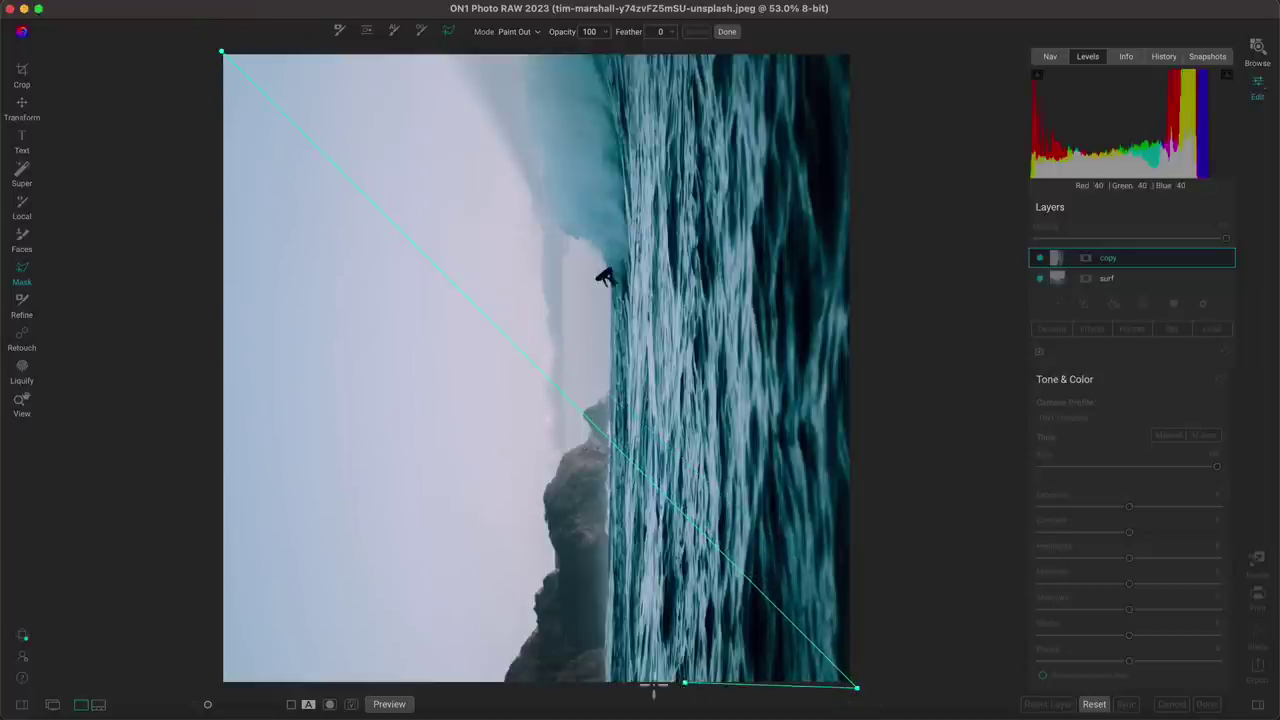
left_click(182, 688)
left_click(176, 182)
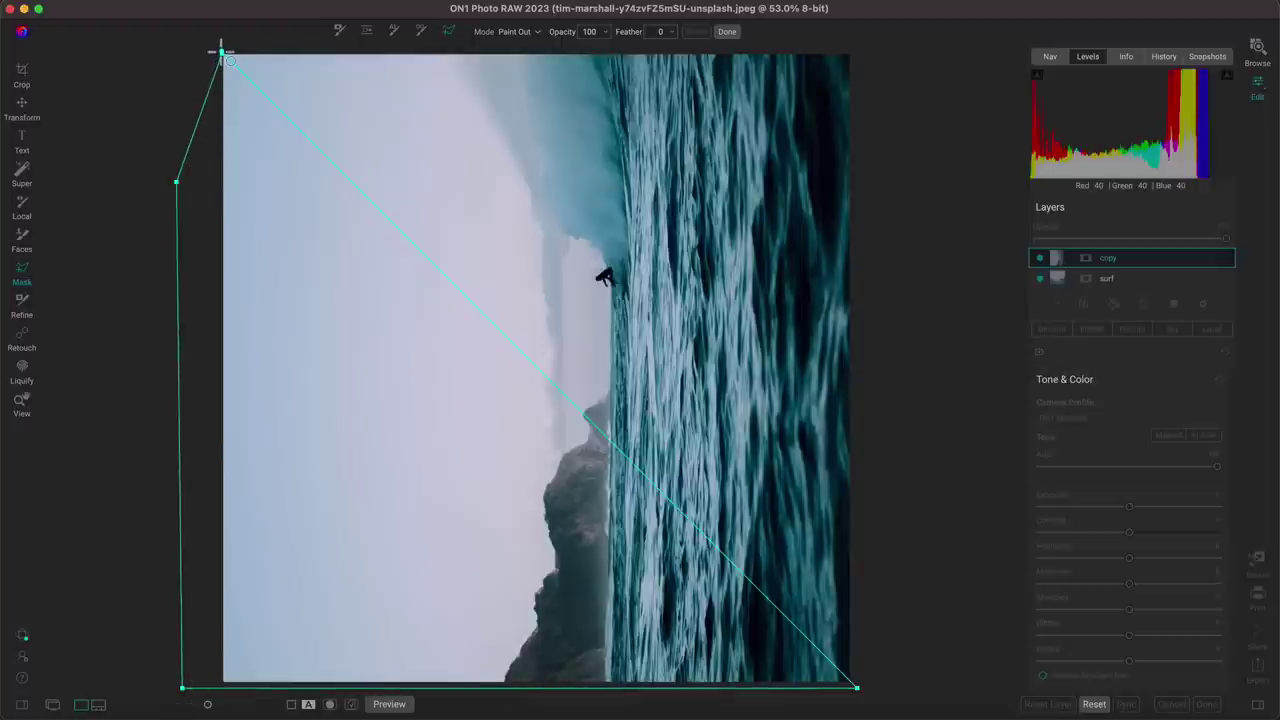
left_click(221, 51)
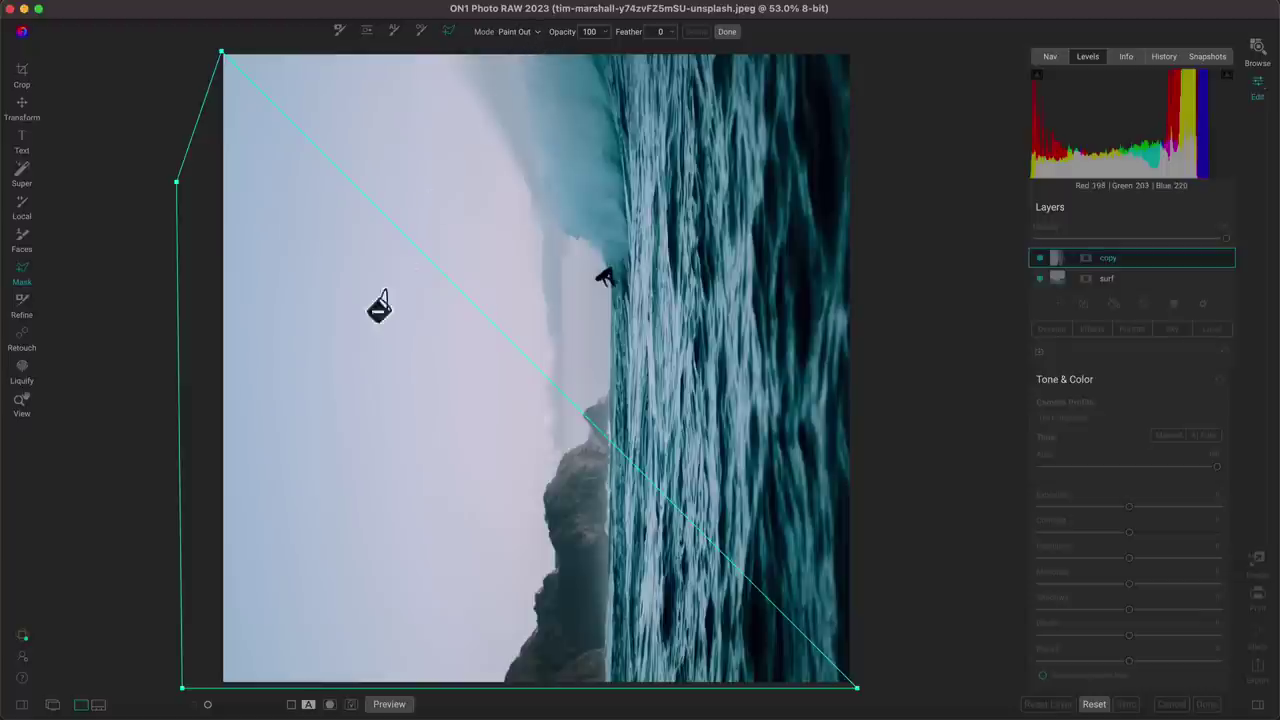
left_click(354, 437)
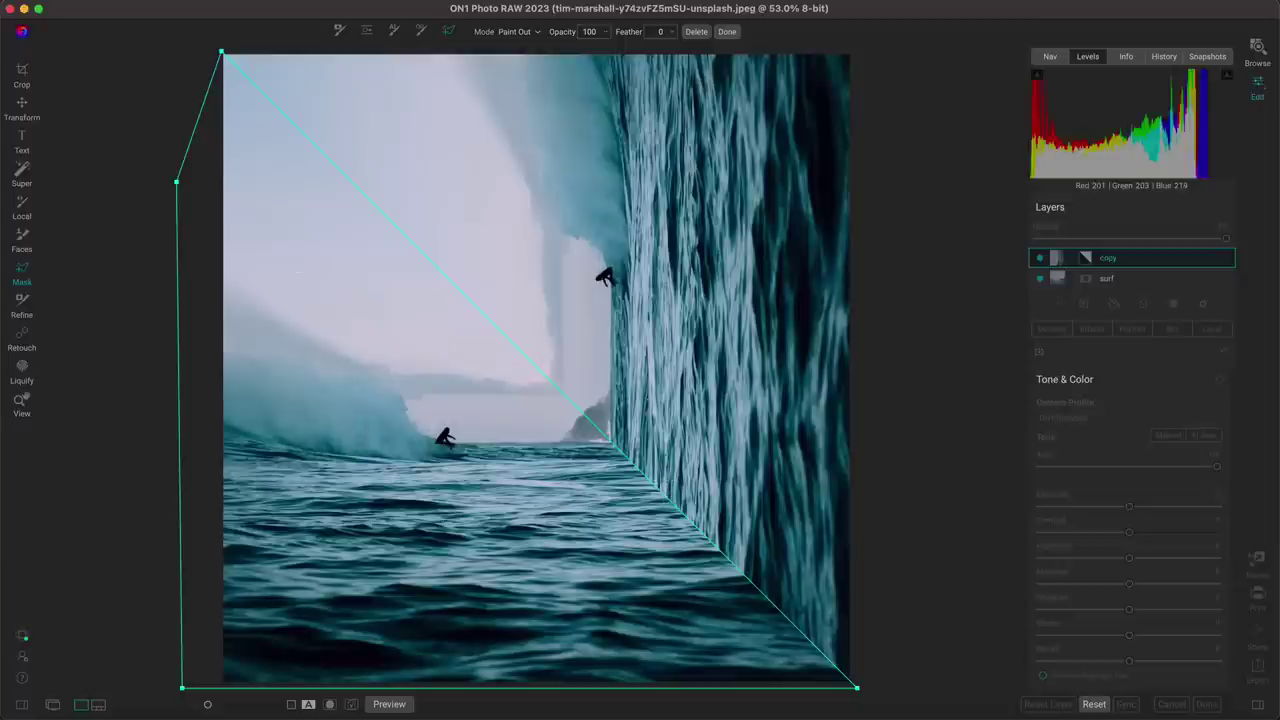
- Inspect the diagonal seam up close and undo the mask fill on the copy layer
left_click(21, 404)
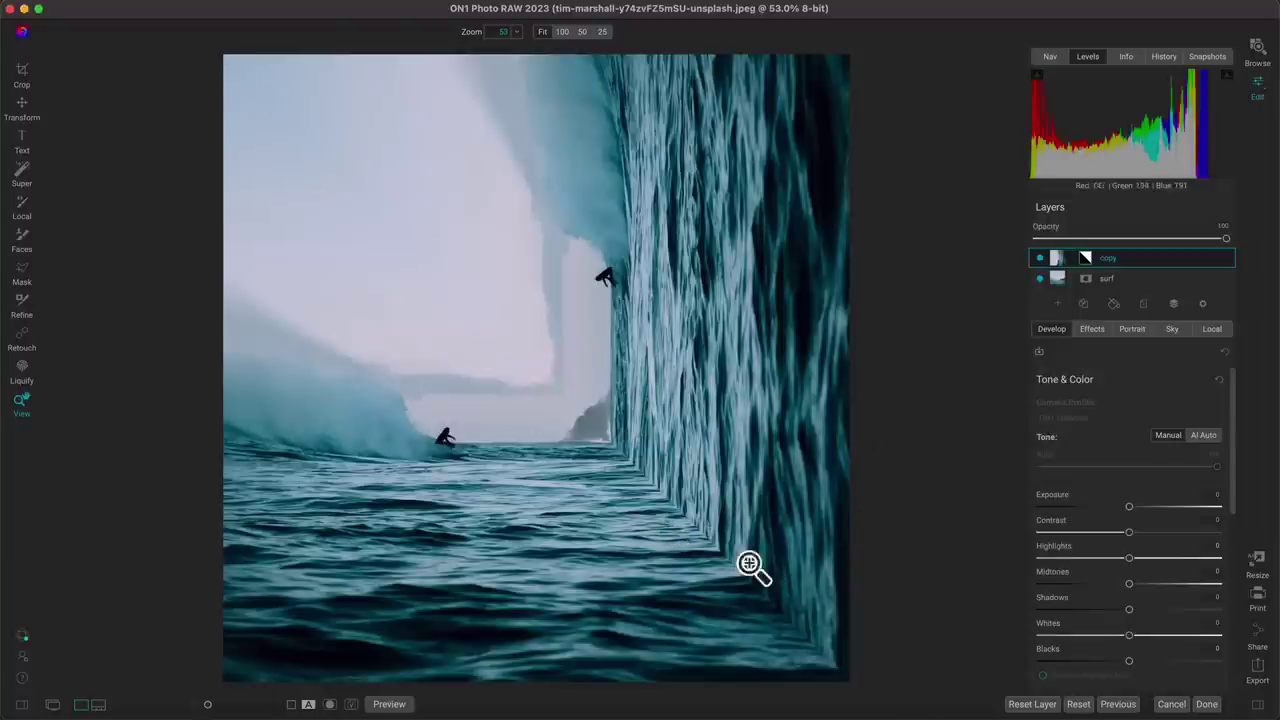
scroll(706, 518, "up", 5)
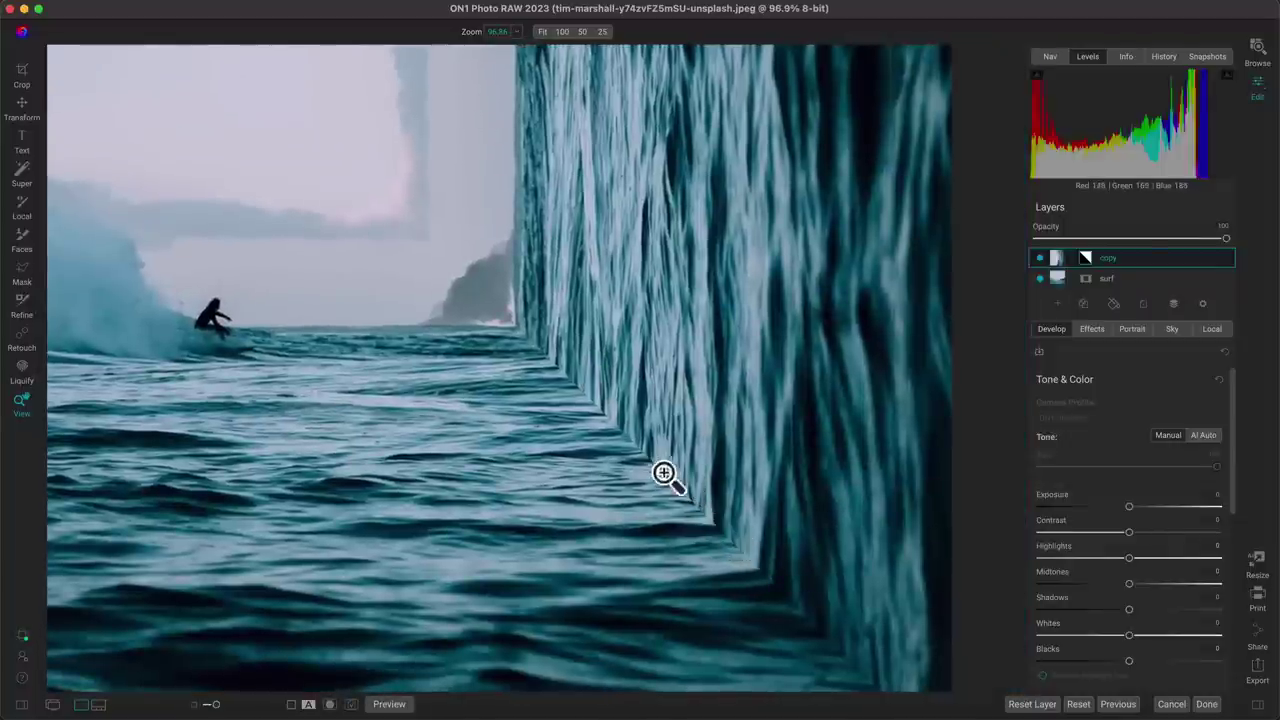
scroll(657, 463, "down", 5)
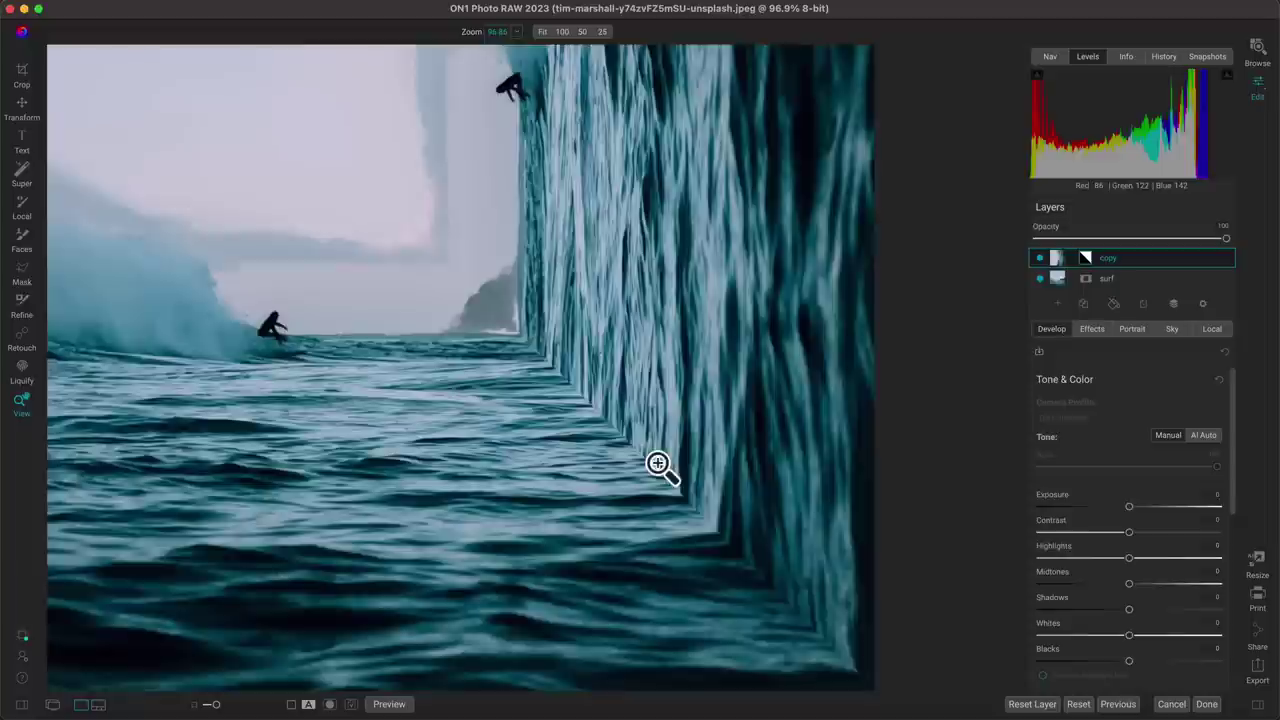
key("ctrl+z")
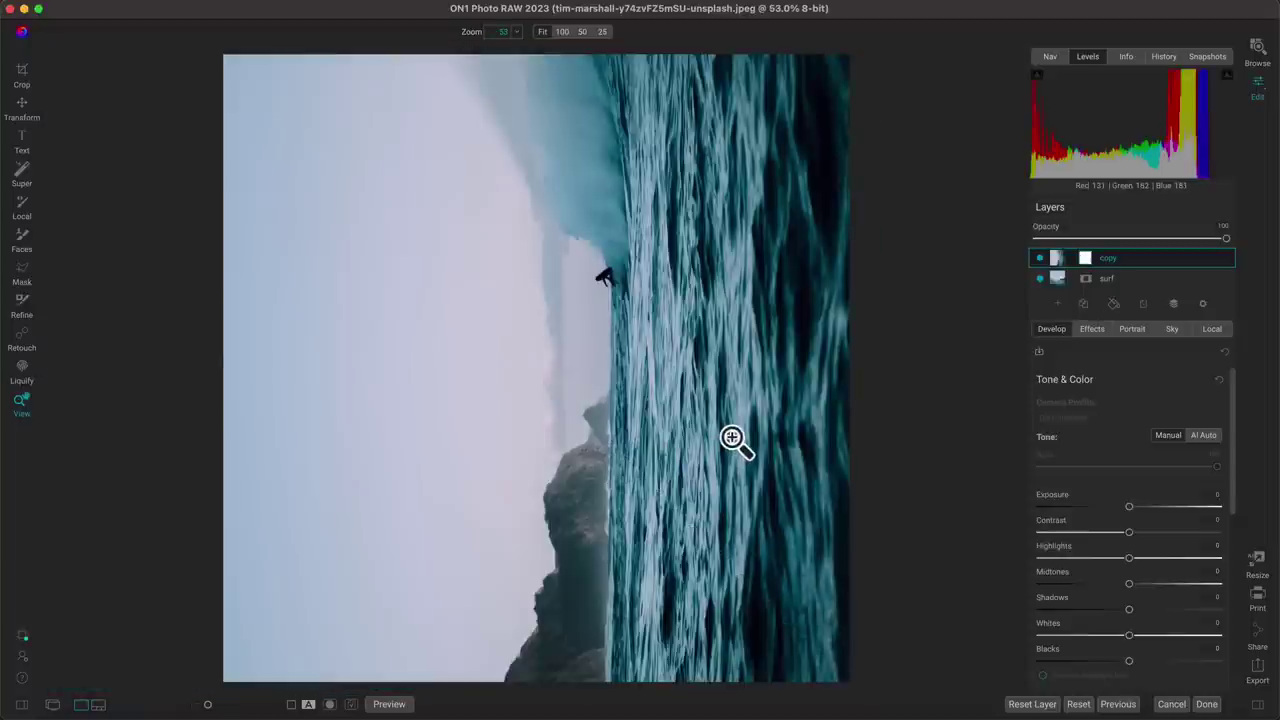
- Outline the copy layer's lower-left half from the exact image corner, fill it in Paint Out mode, and finish the mask
left_click(22, 272)
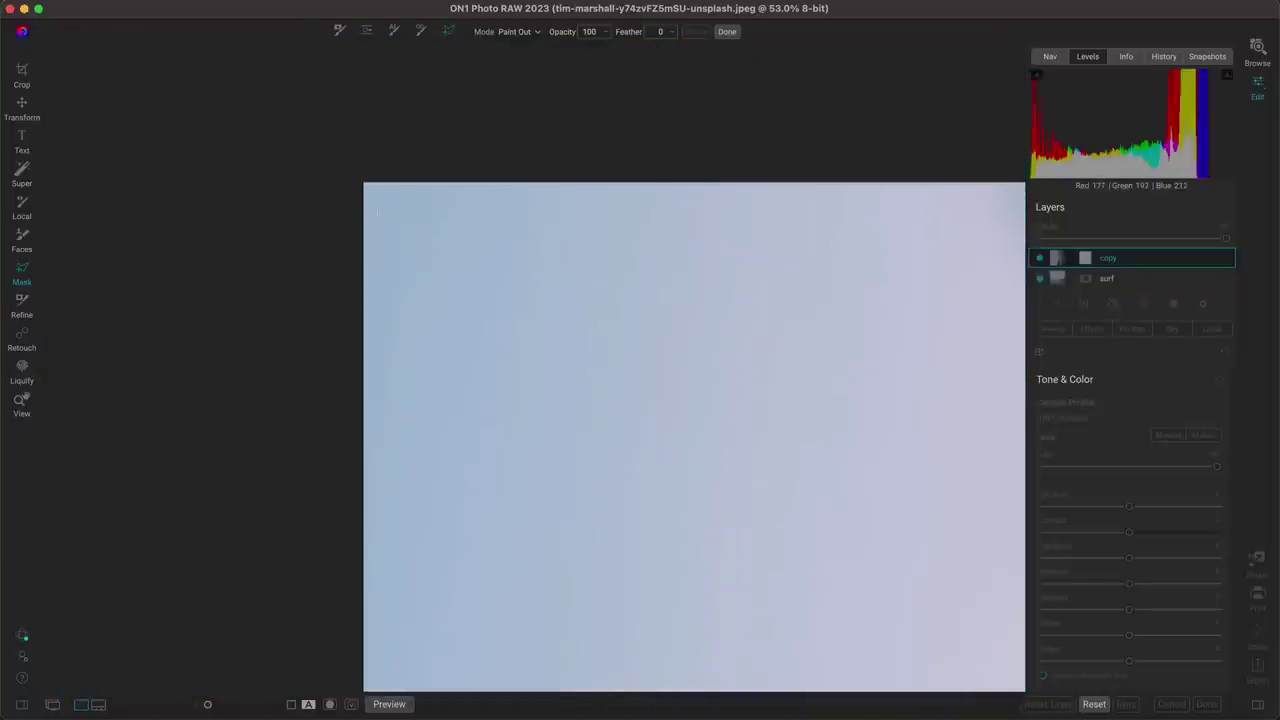
mouse_move(361, 178)
left_mouse_down()
mouse_move(546, 306)
mouse_move(633, 459)
mouse_move(431, 389)
mouse_move(446, 457)
mouse_move(469, 374)
mouse_move(533, 367)
left_mouse_up()
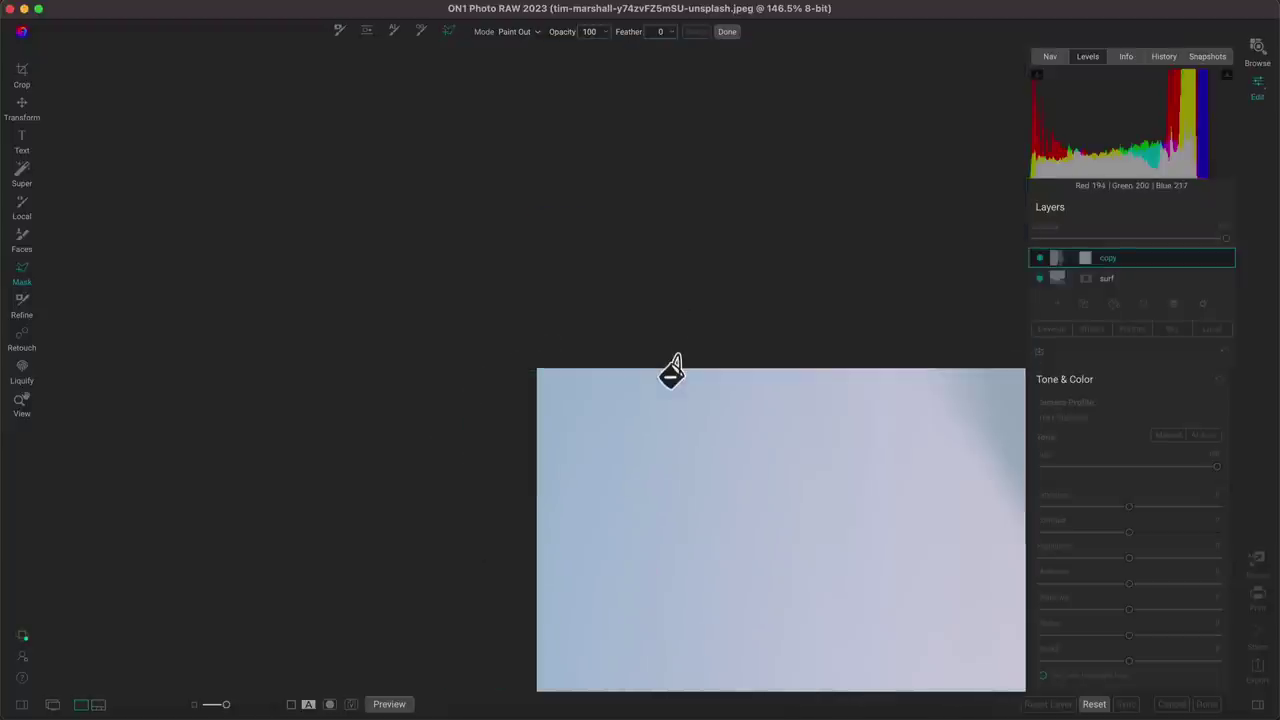
key("super+0")
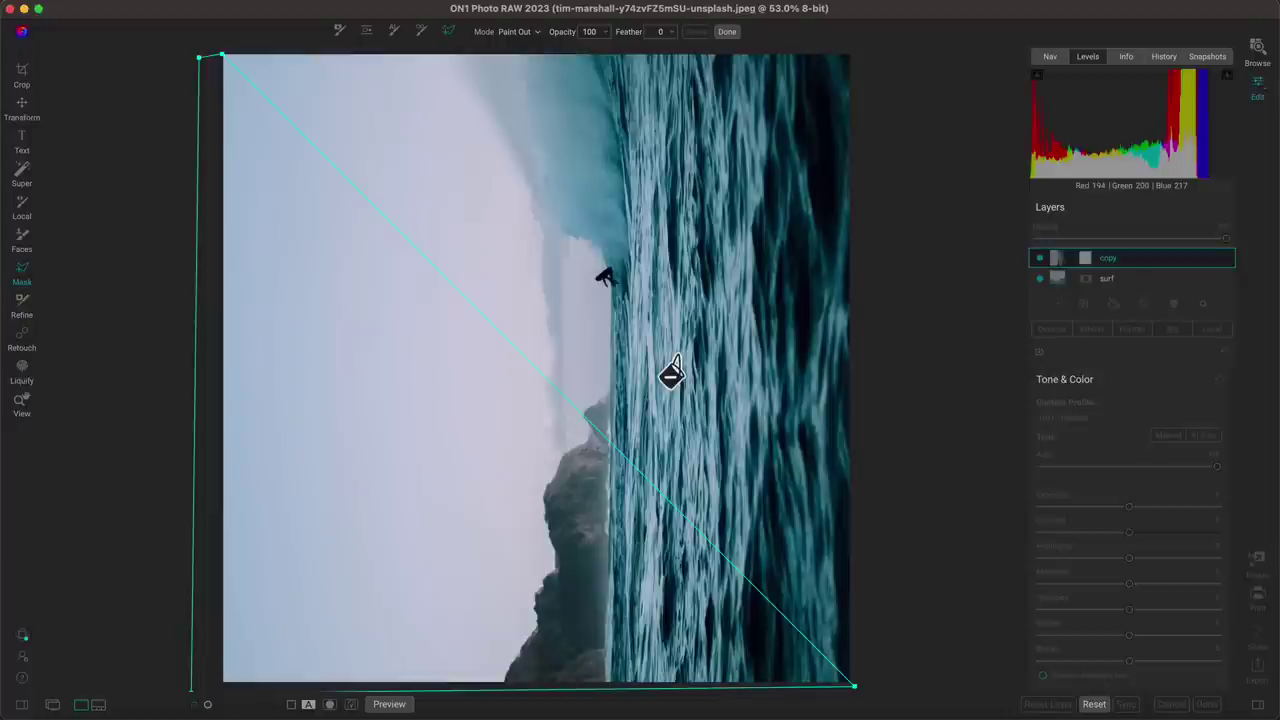
left_click(416, 432)
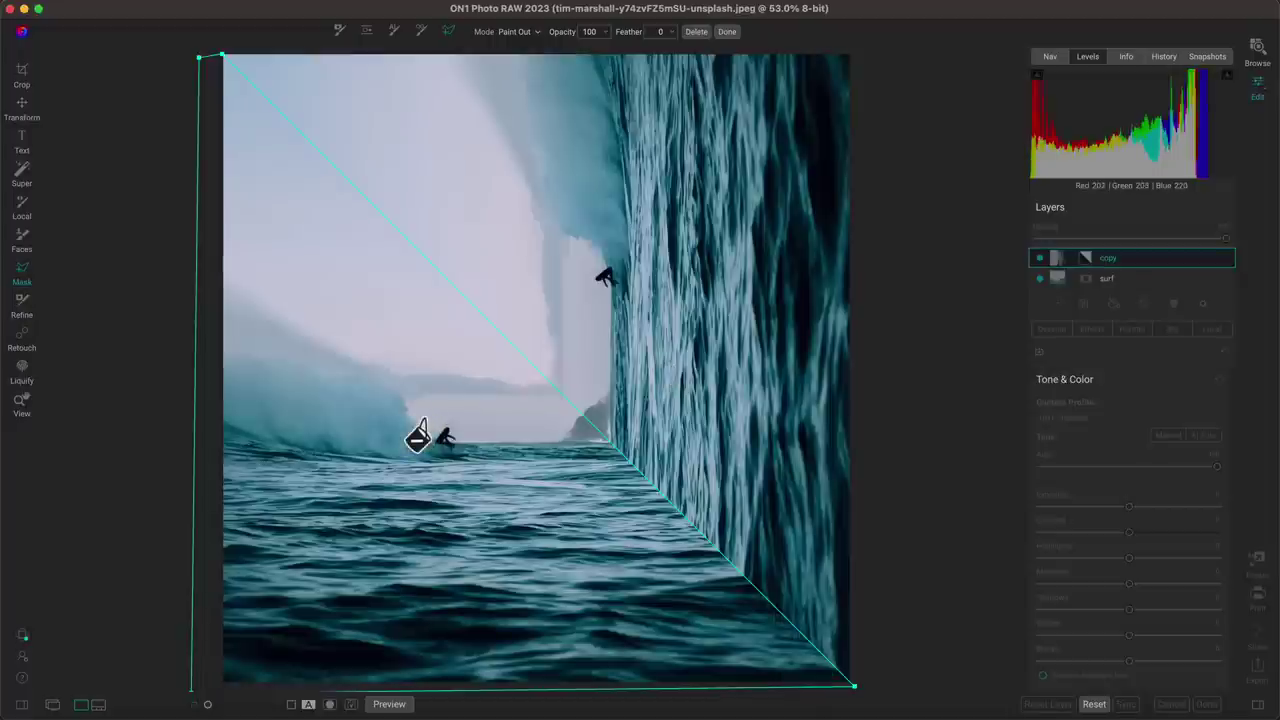
left_click(22, 402)
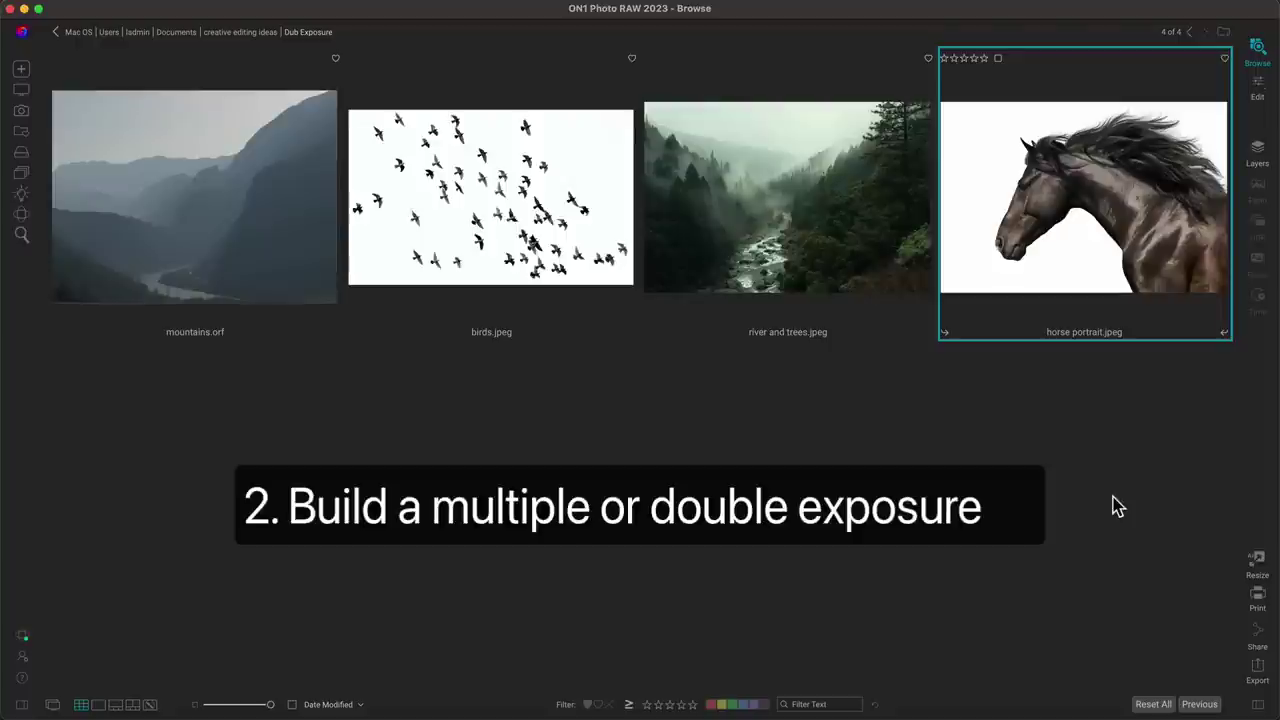
- Preview the horse portrait, select all four images in the Dub Exposure folder, and open them together as layers
key("d")
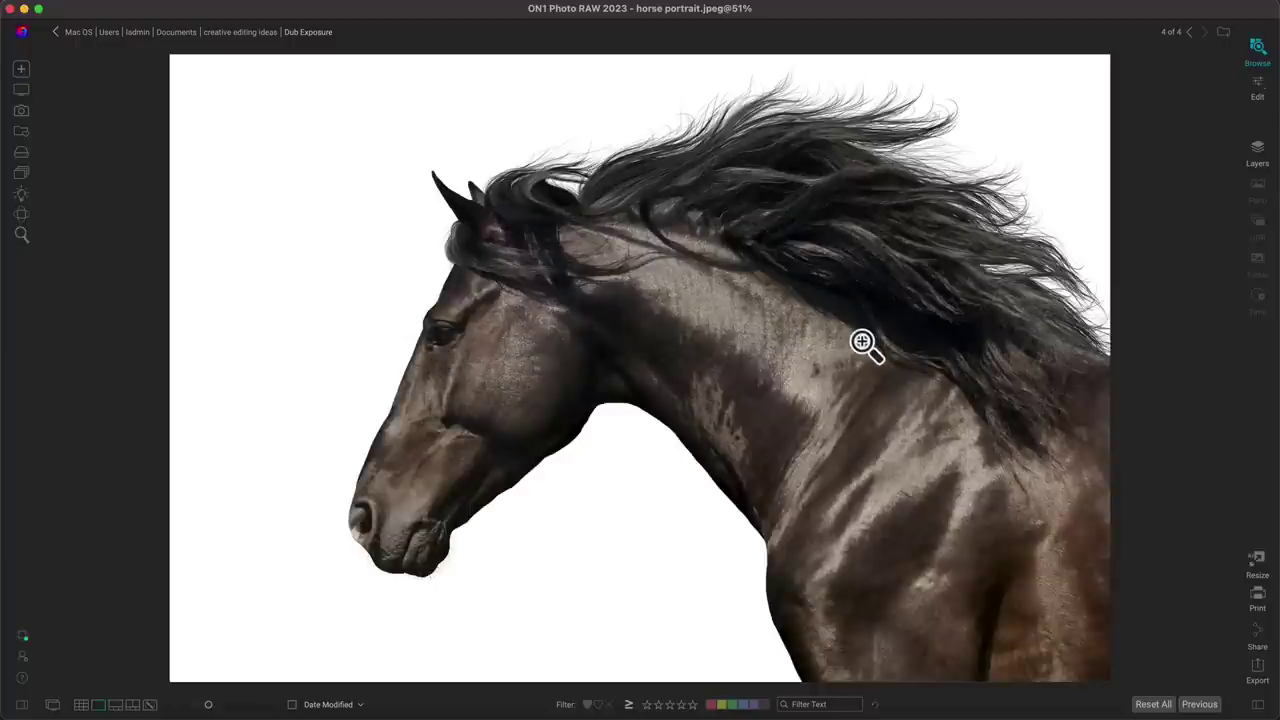
key("g")
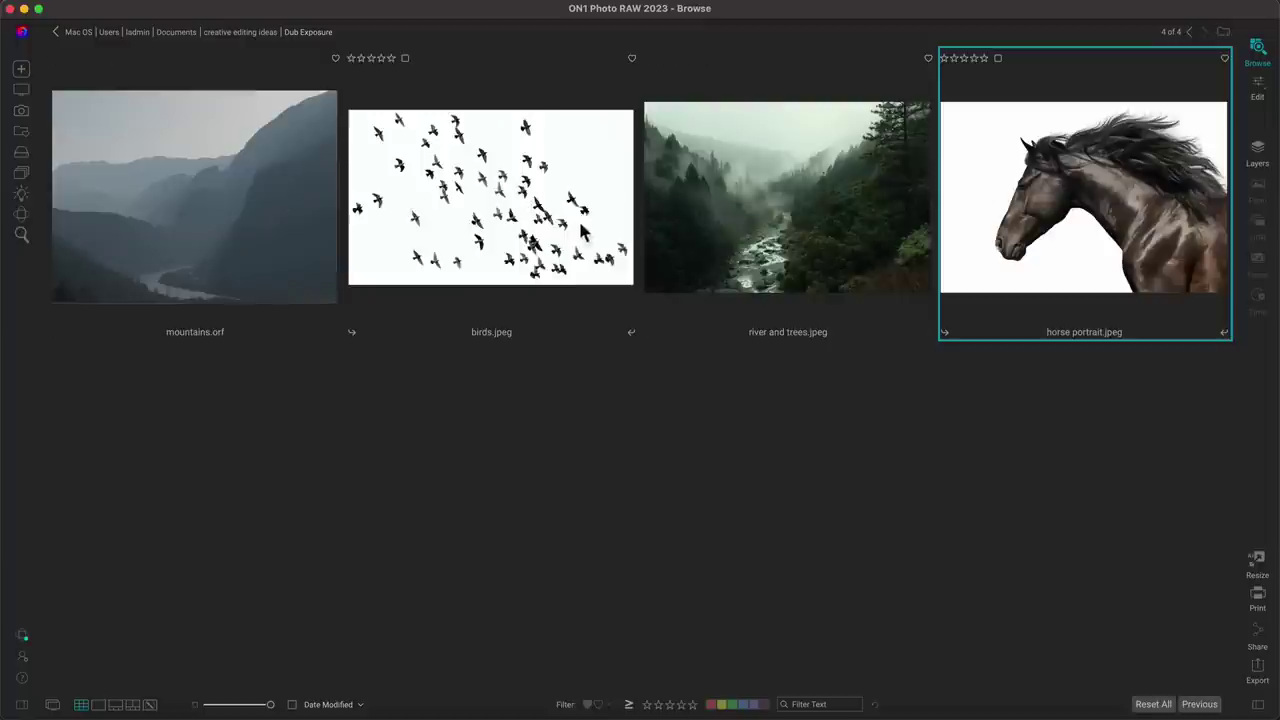
left_click(294, 234, "shift")
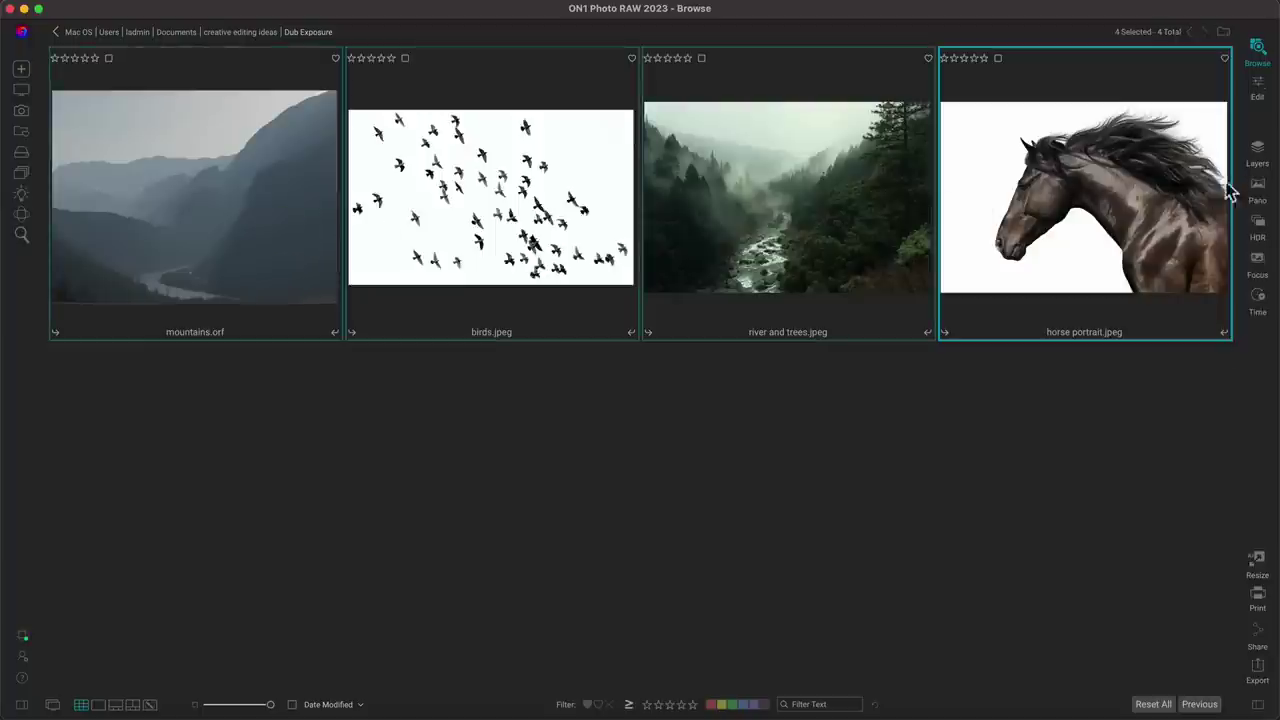
left_click(1259, 150)
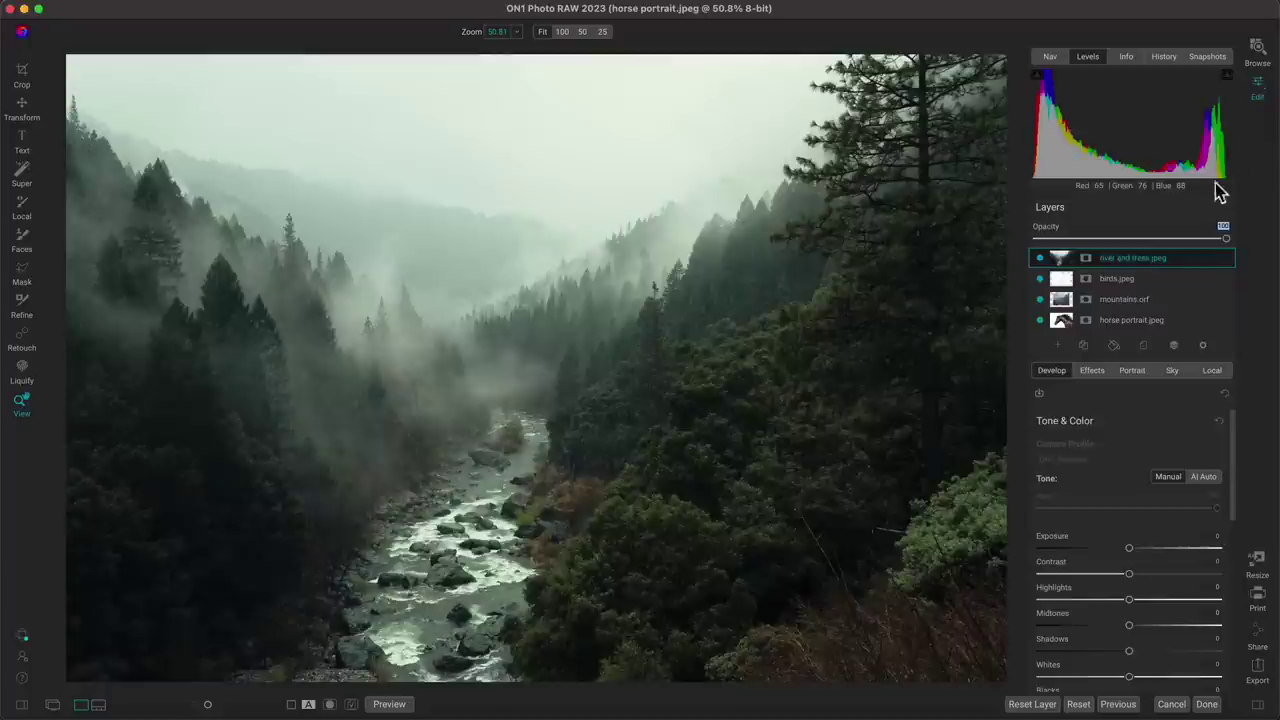
- Move the birds layer above the river and trees layer and hide both of them
left_click_drag(1125, 279, 1134, 255)
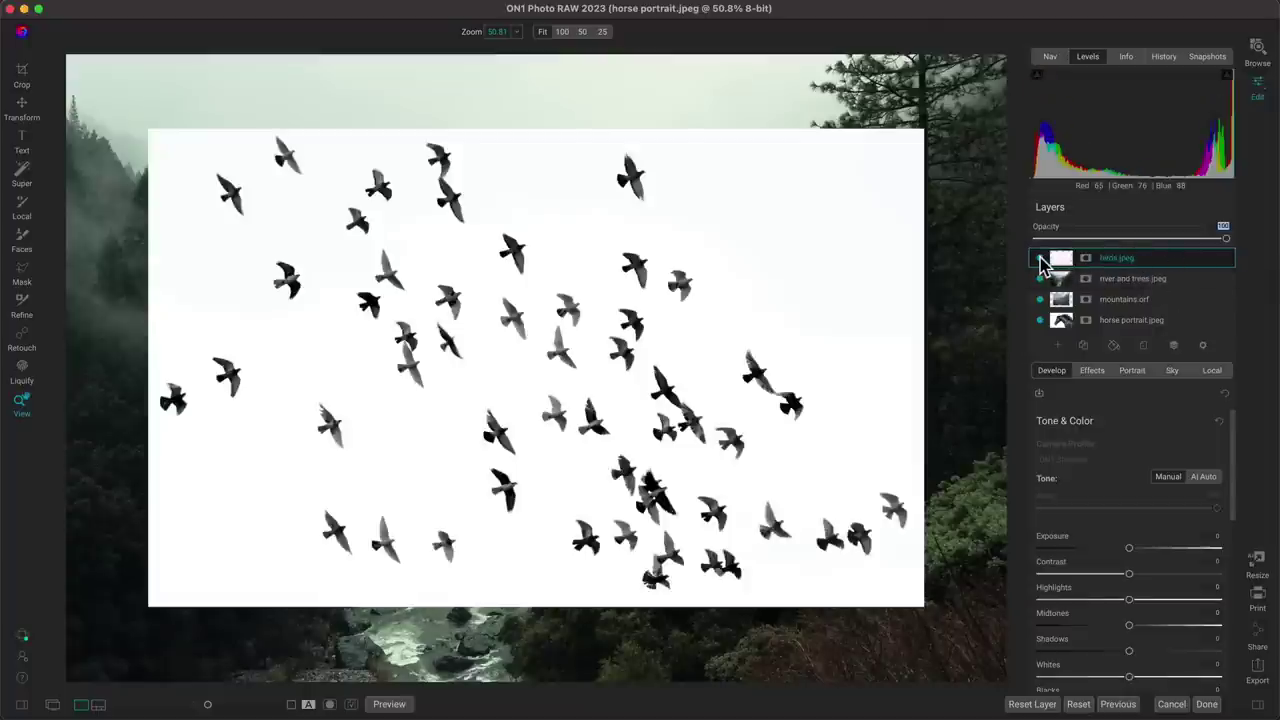
left_click(1040, 258)
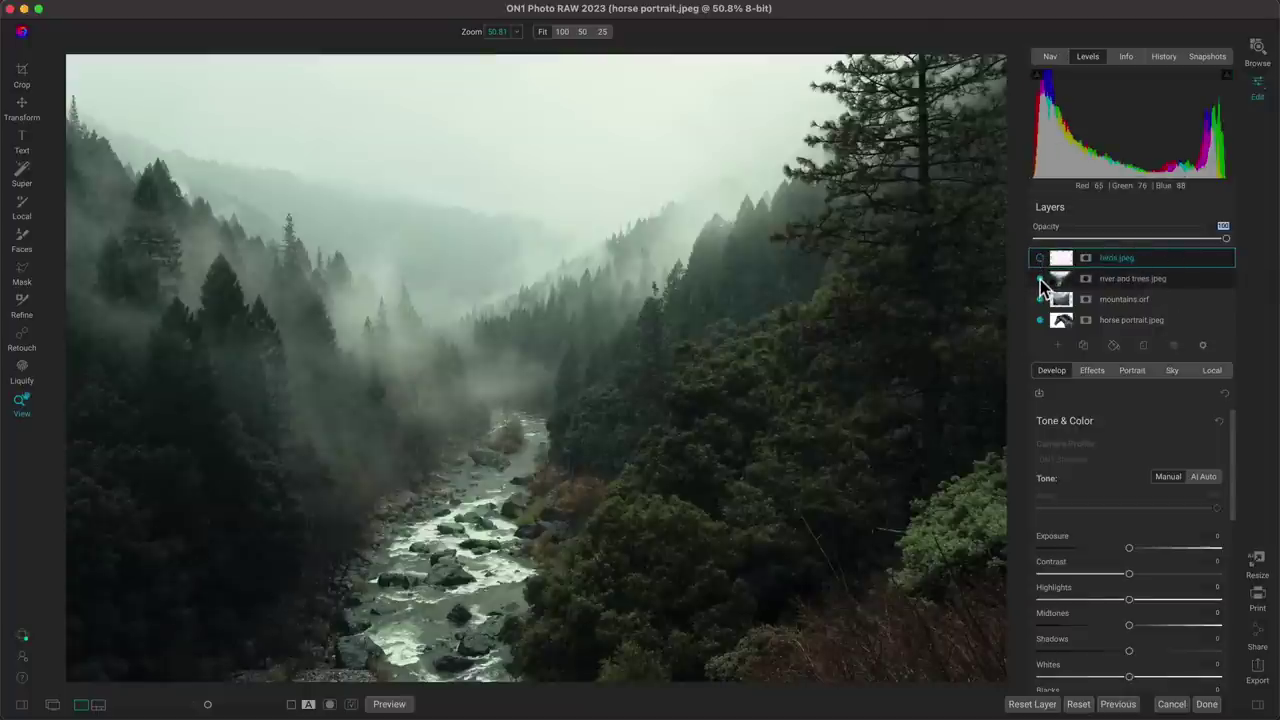
left_click(1040, 279)
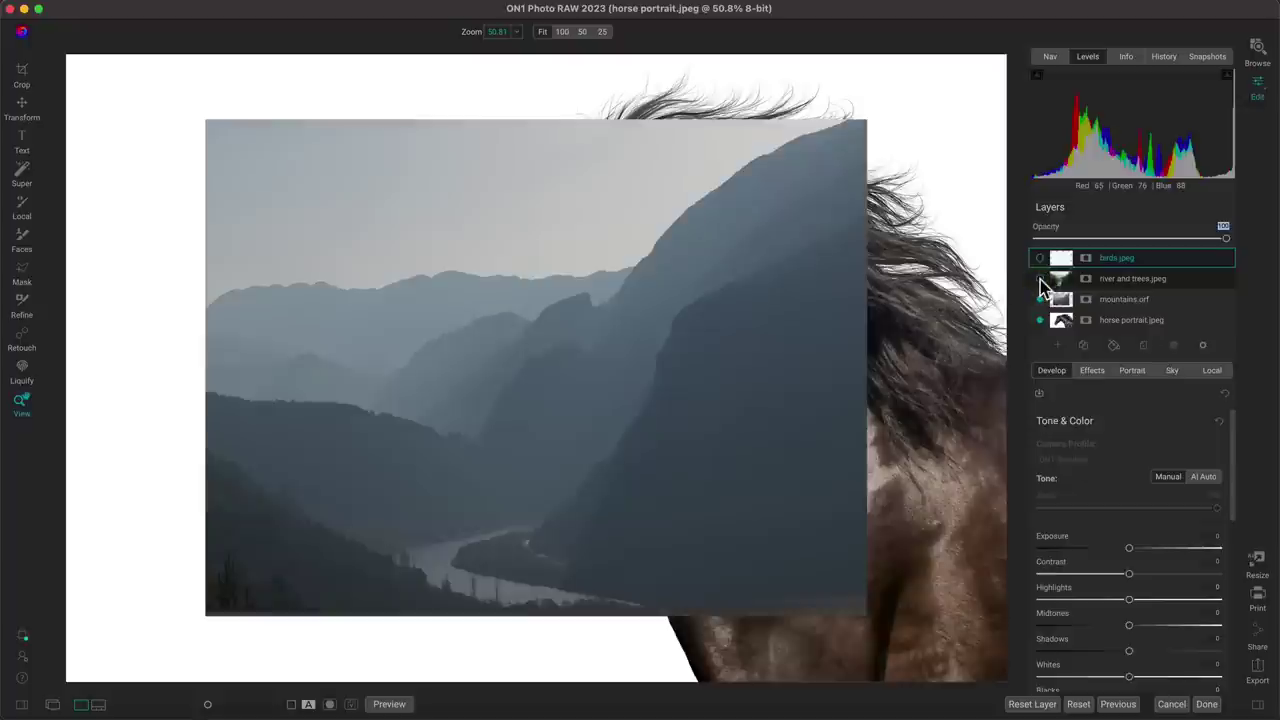
- Select the mountains layer for transforming and set its blending mode to Screen
left_click(1116, 301)
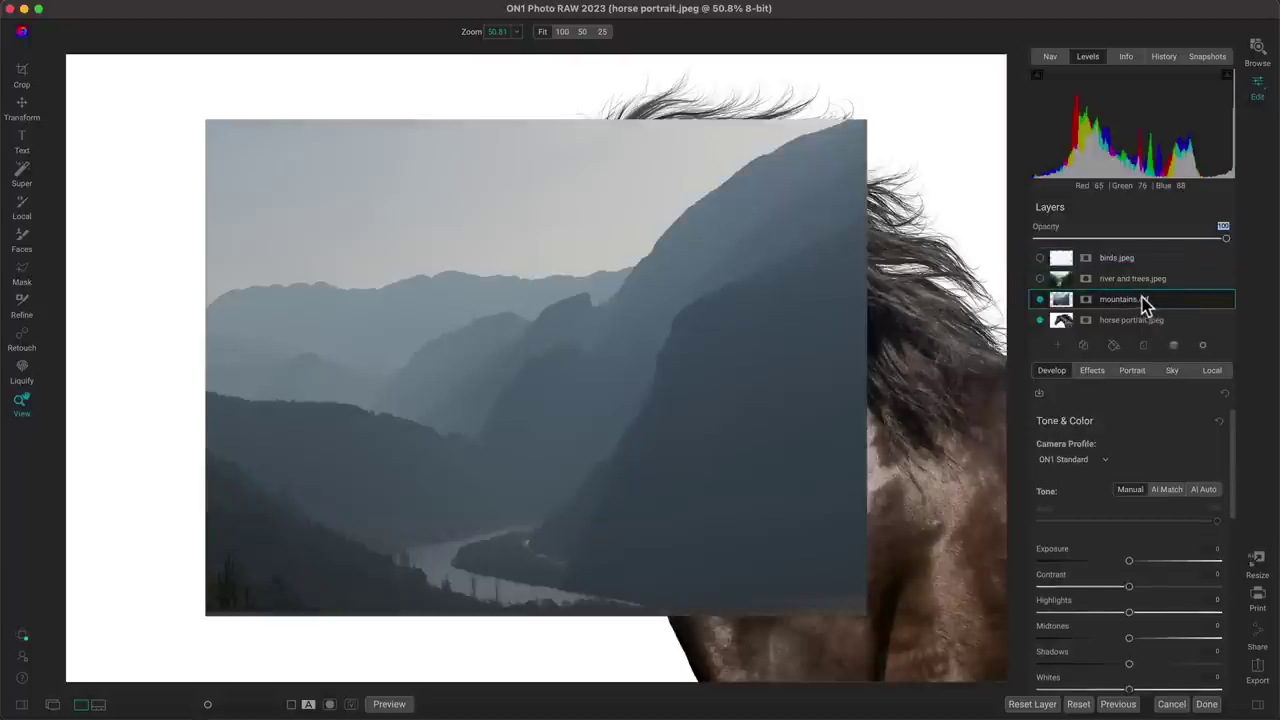
key("v")
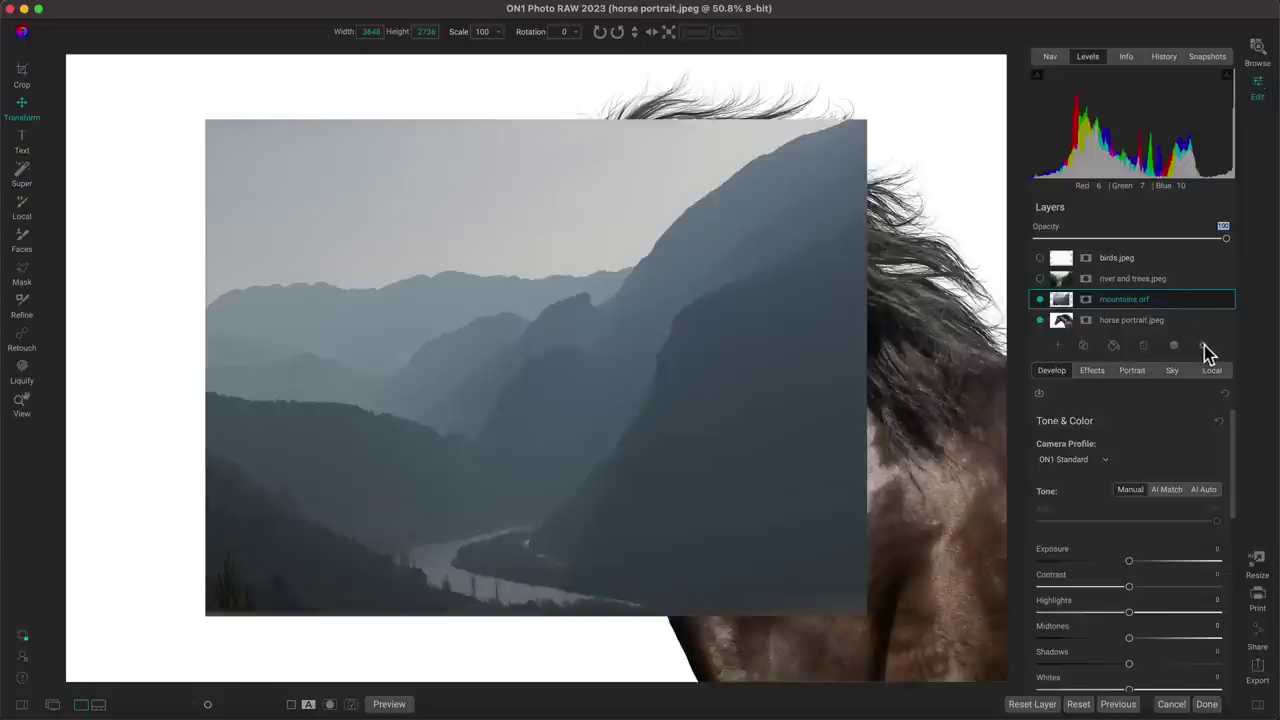
left_click(1203, 346)
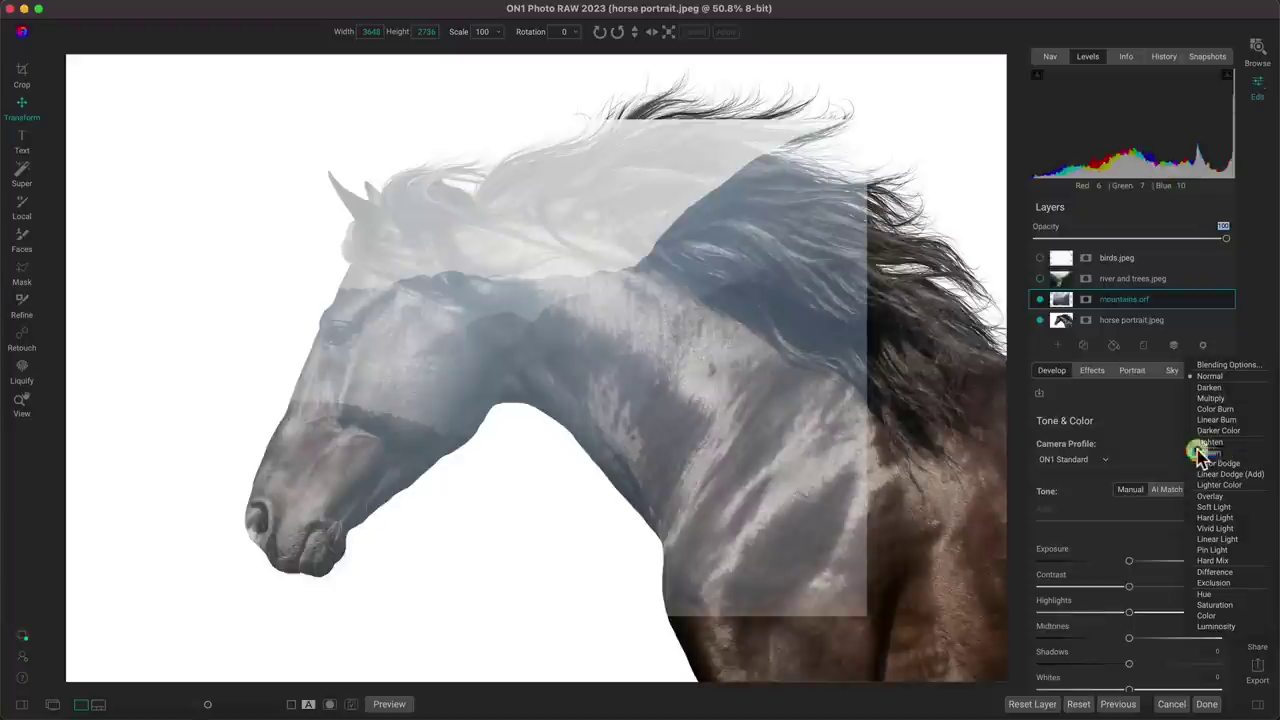
left_click(1203, 457)
- Reposition the mountains layer over the horse and enlarge it to about 4810 by 3607 so it covers the head and body
left_click_drag(585, 428, 598, 572)
left_click_drag(614, 557, 616, 562)
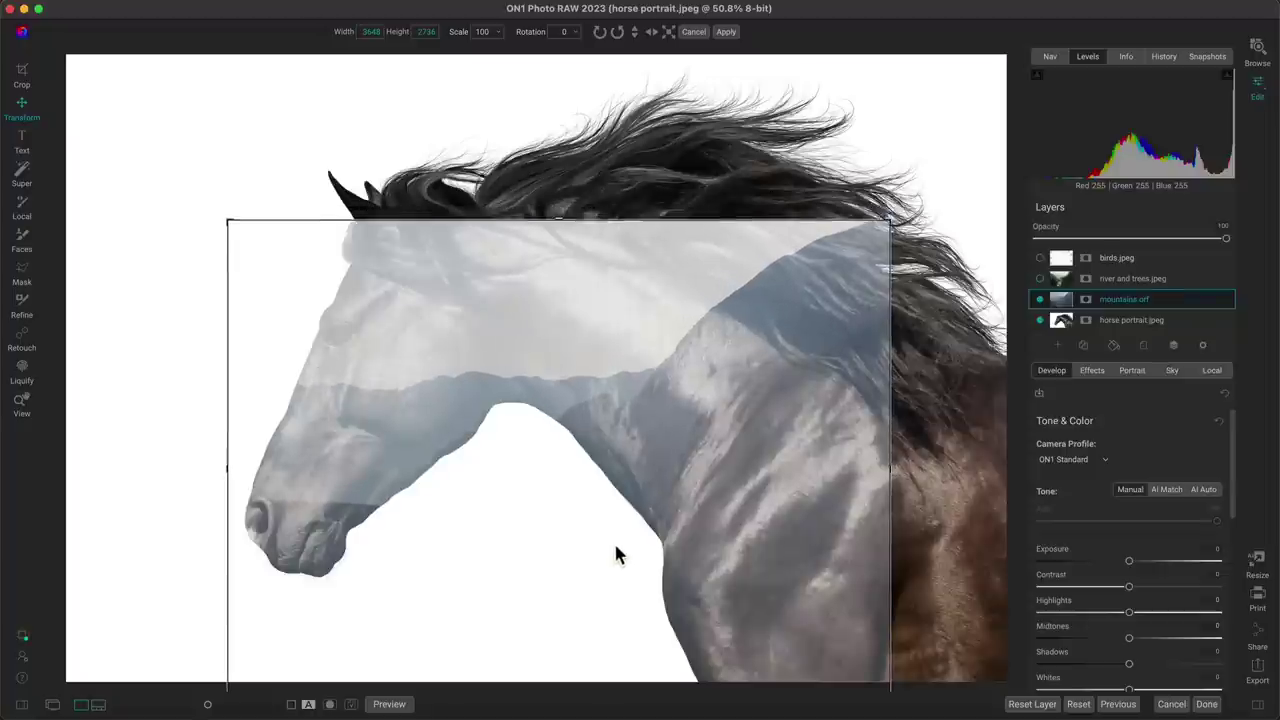
left_click_drag(903, 217, 1087, 31)
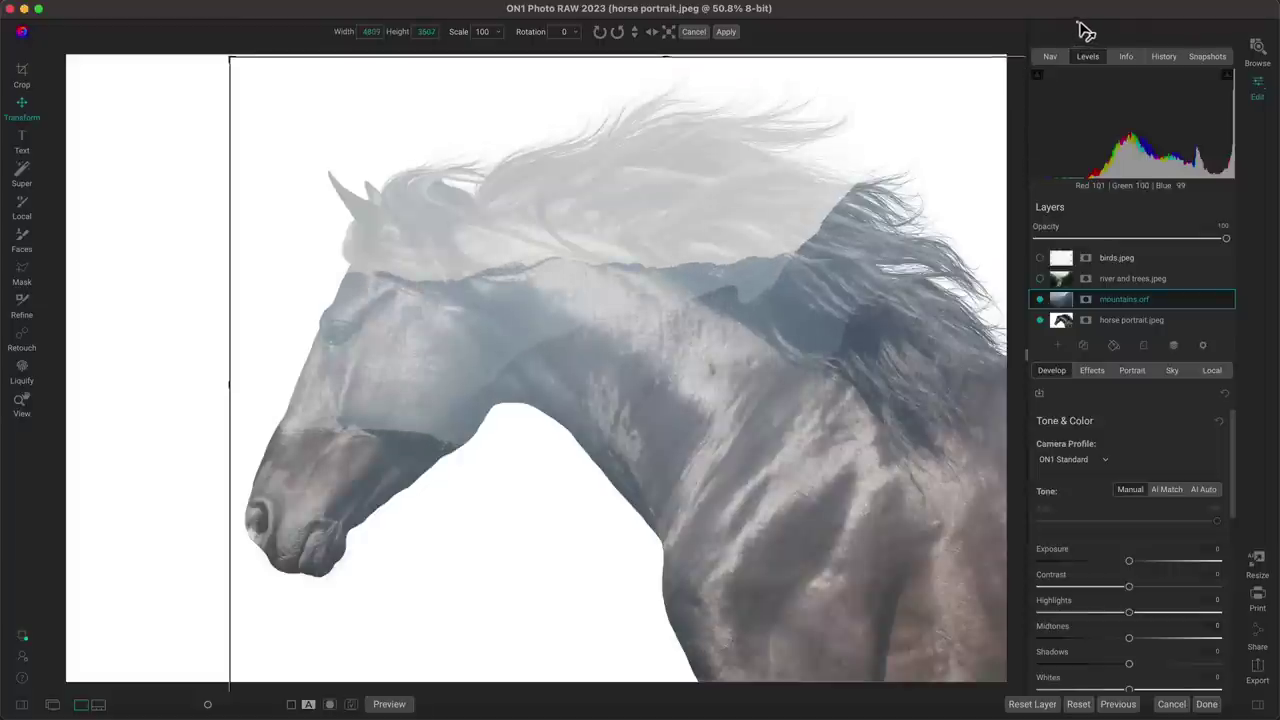
- Compare the horse with and without the mountains layer, and set that layer's Contrast to 36 and Whites to 15
left_click(1041, 300)
left_click(1041, 300)
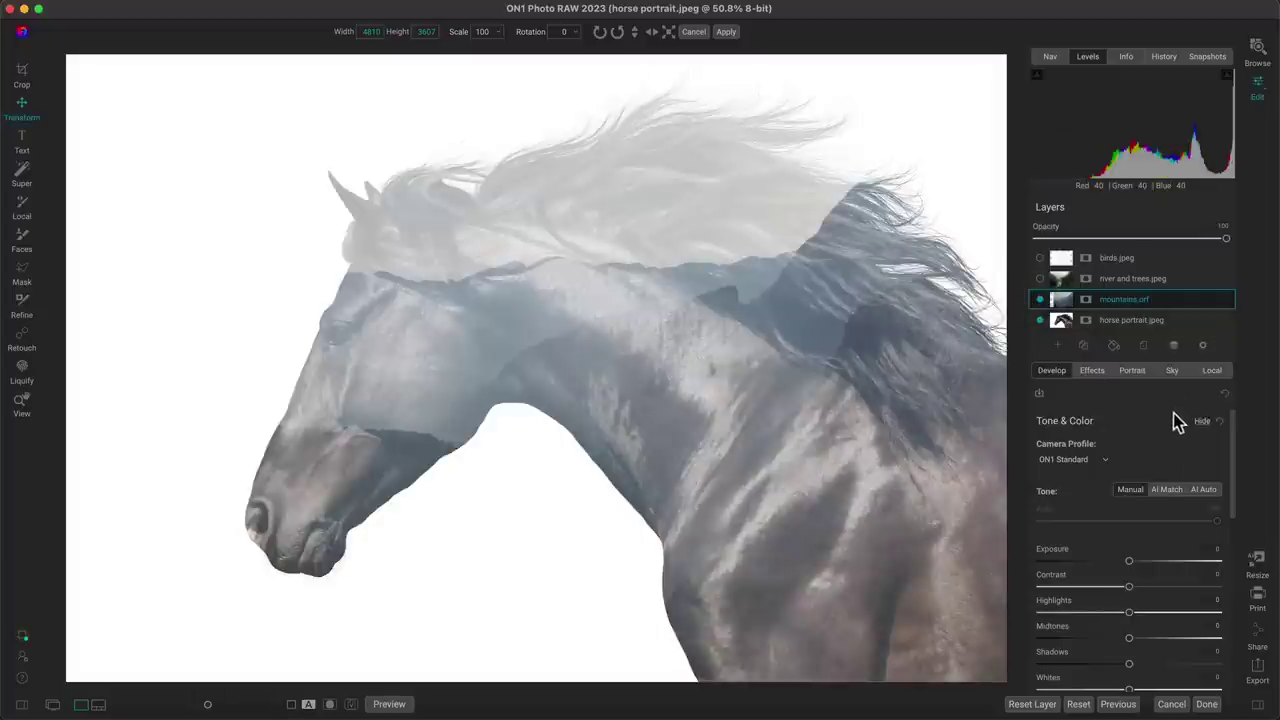
left_click_drag(1130, 588, 1160, 589)
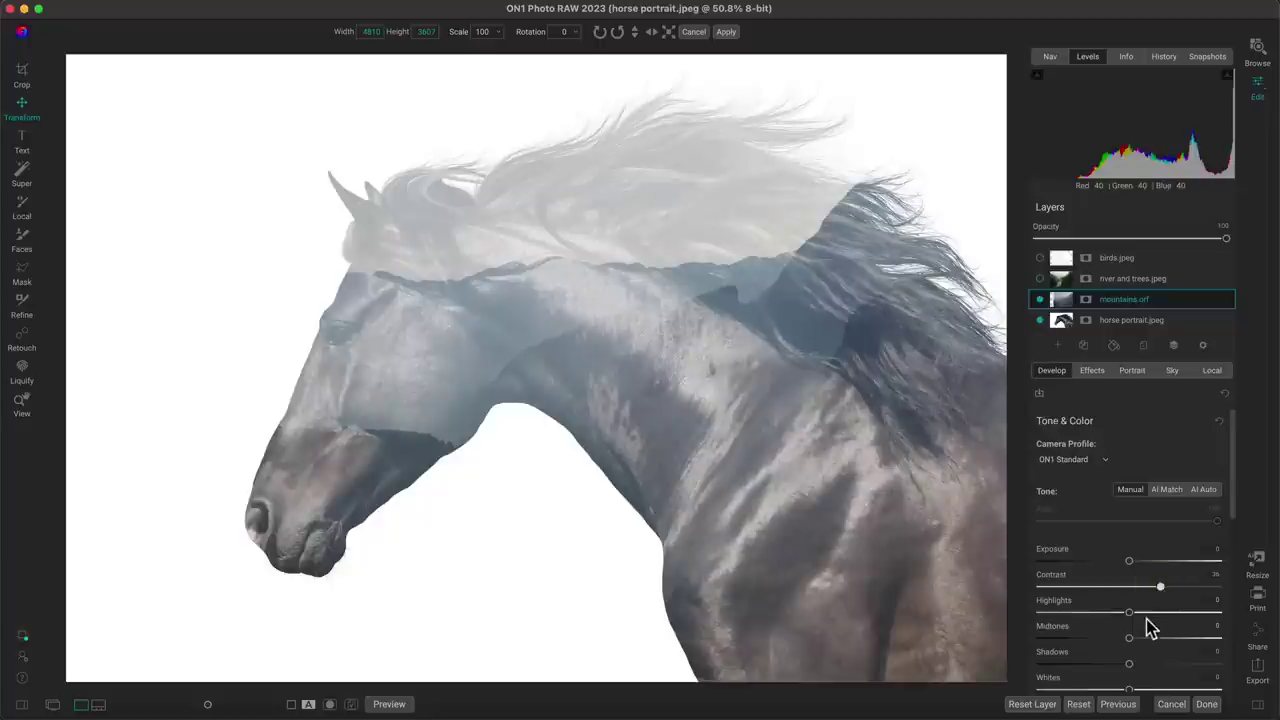
left_click_drag(1130, 690, 1143, 690)
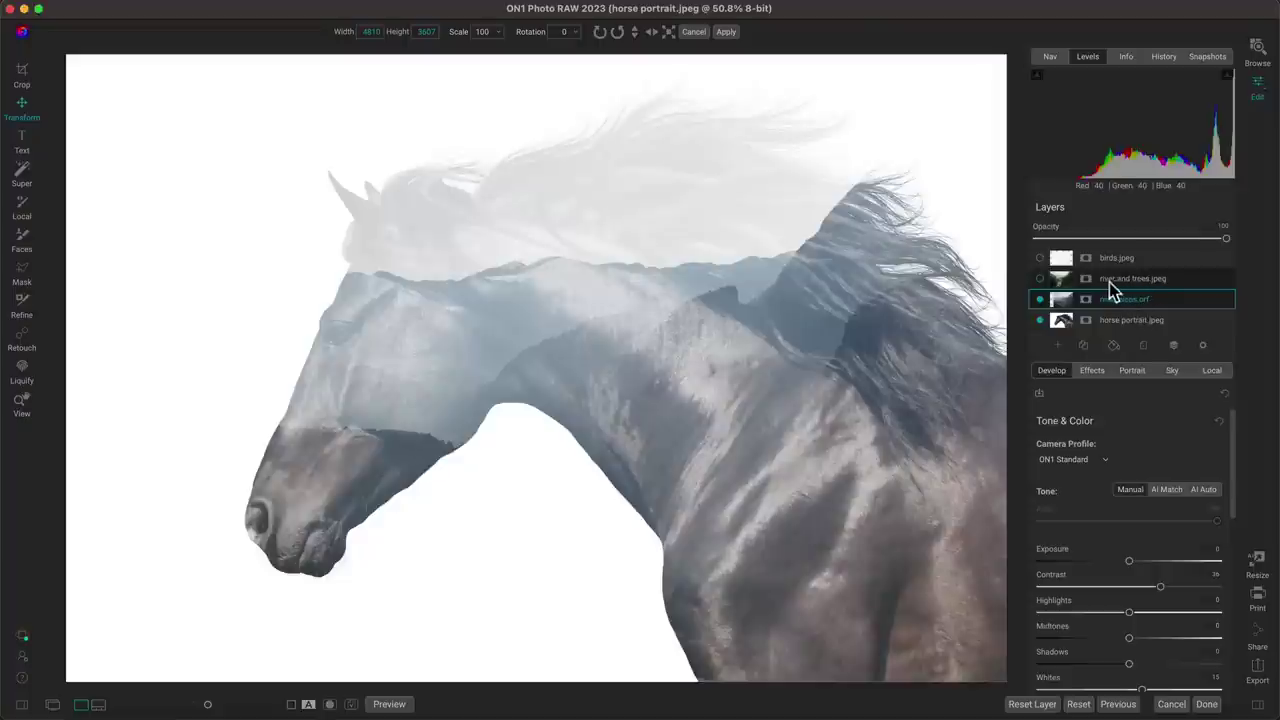
- Show the river and trees layer and set its blending mode to Screen
left_click(1040, 278)
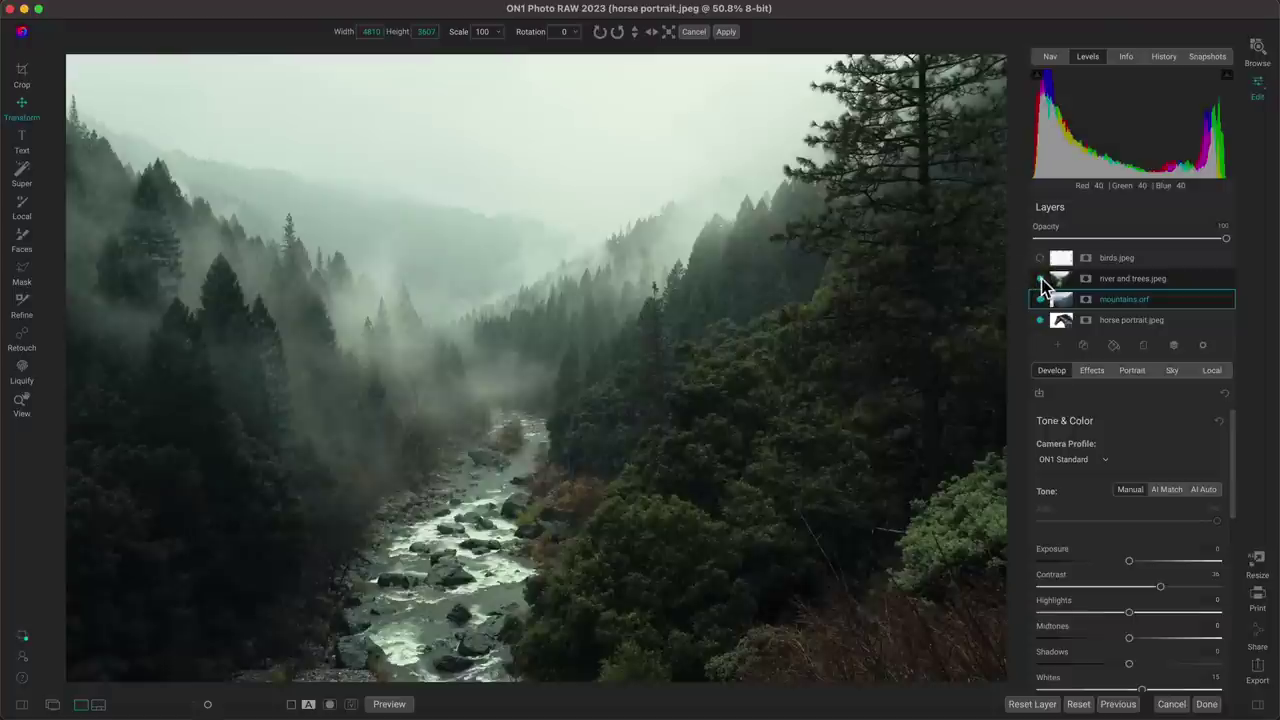
left_click(1175, 280)
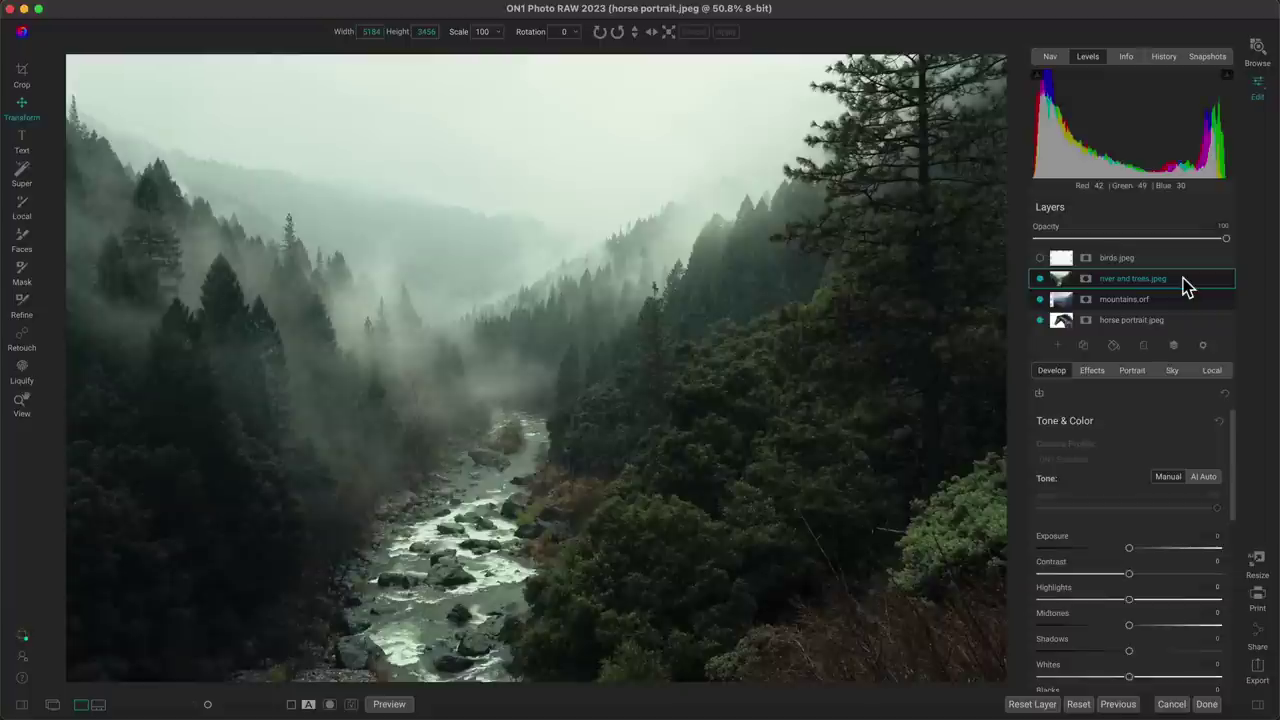
left_click(1203, 345)
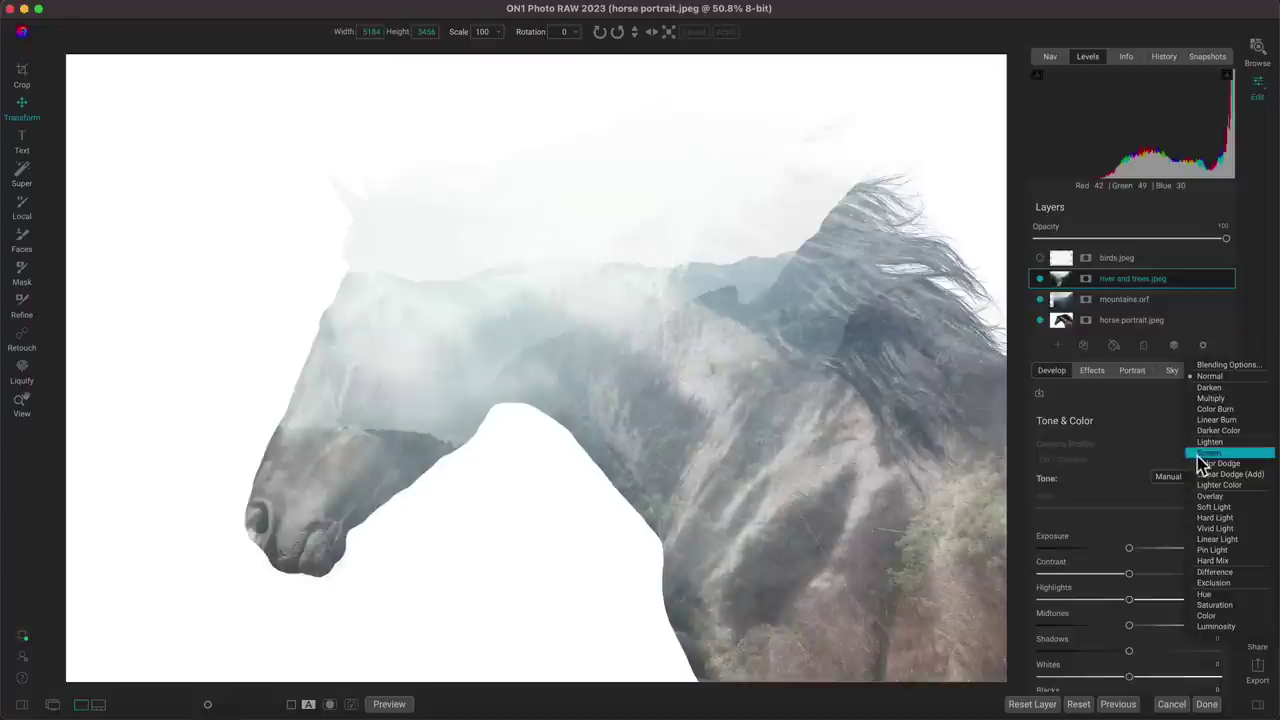
left_click(1208, 452)
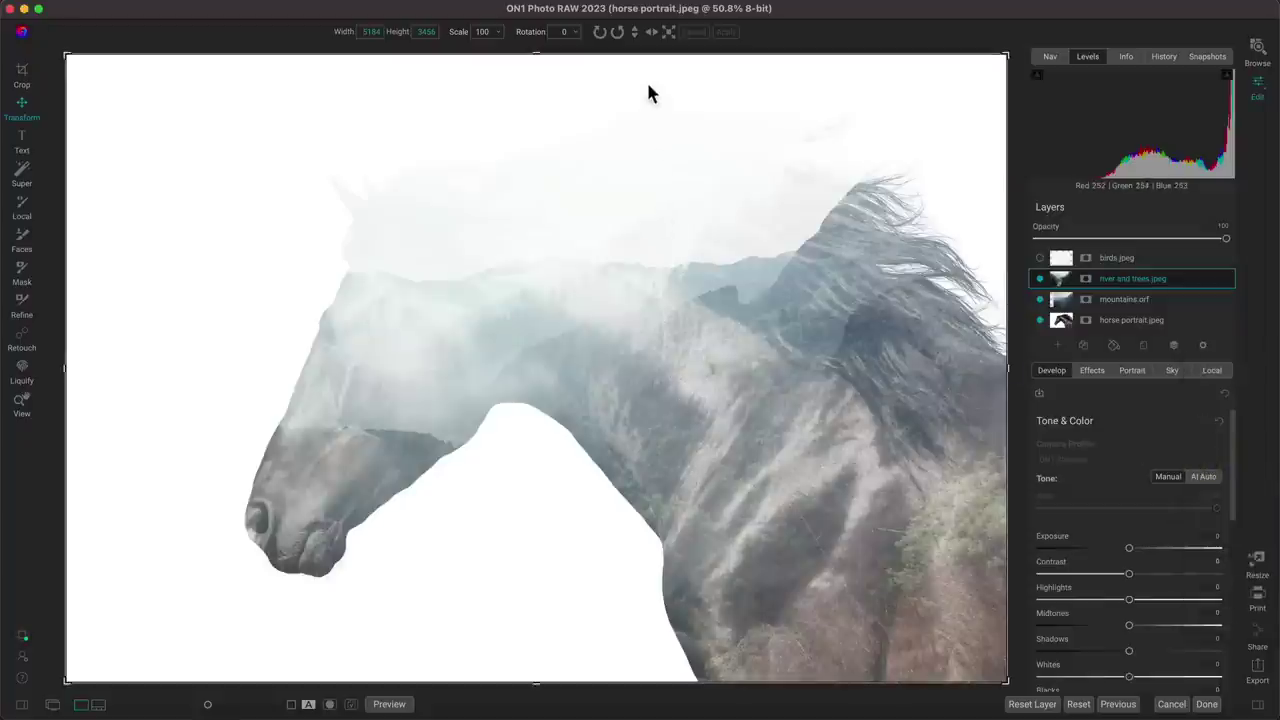
- Flip the river and trees layer horizontally and reposition it so the stream falls across the horse's chest
left_click(653, 32)
left_click_drag(340, 462, 445, 480)
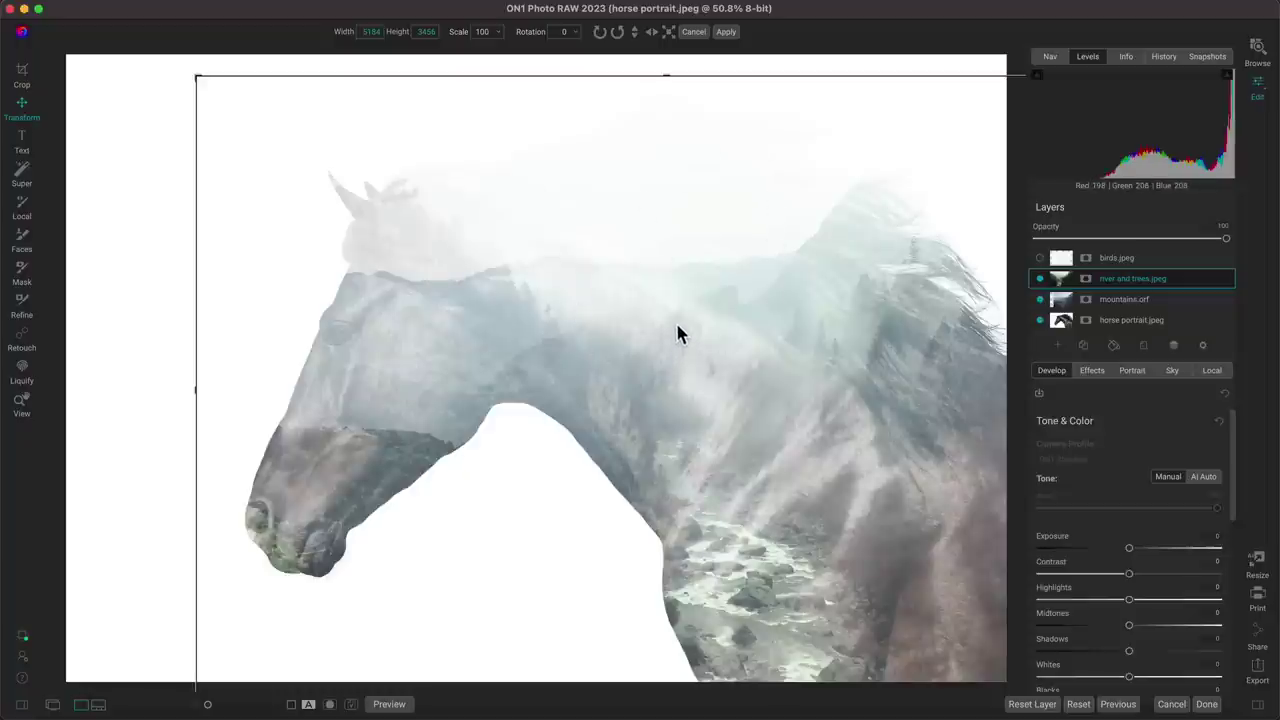
- Nudge the river and trees layer slightly upward over the horse
key("Up")
key("Up")
key("Up")
key("Up")
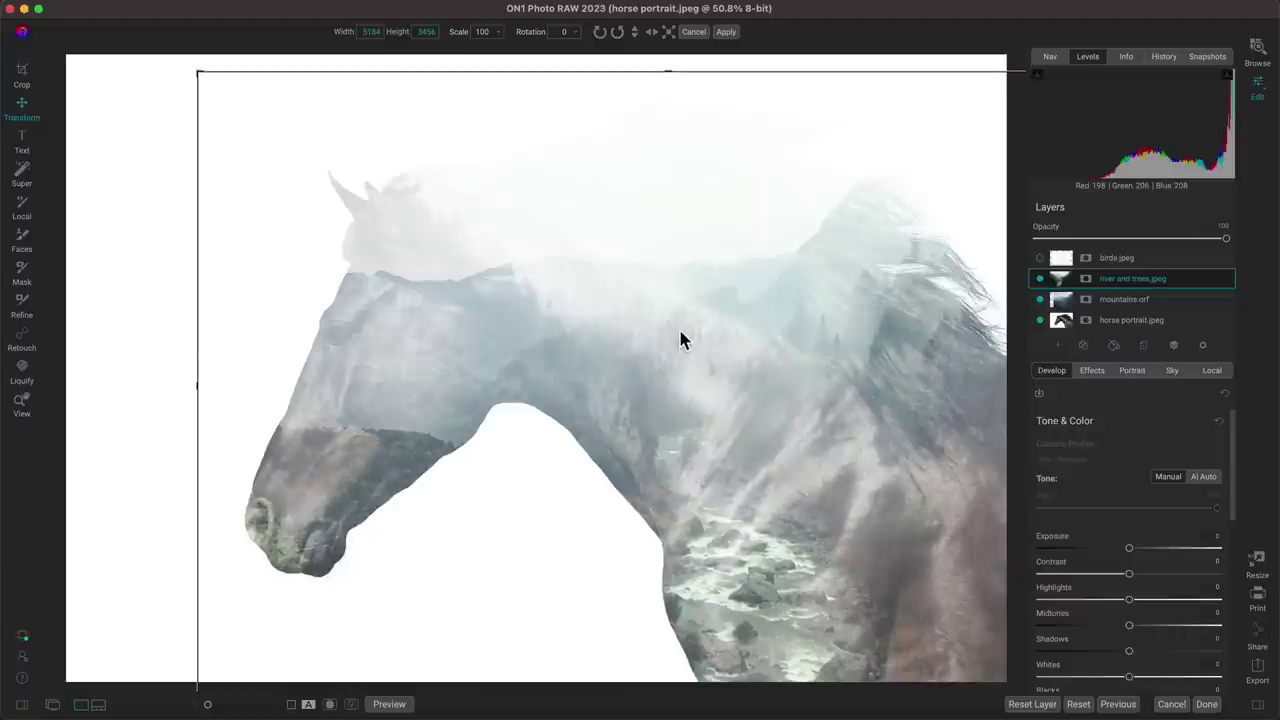
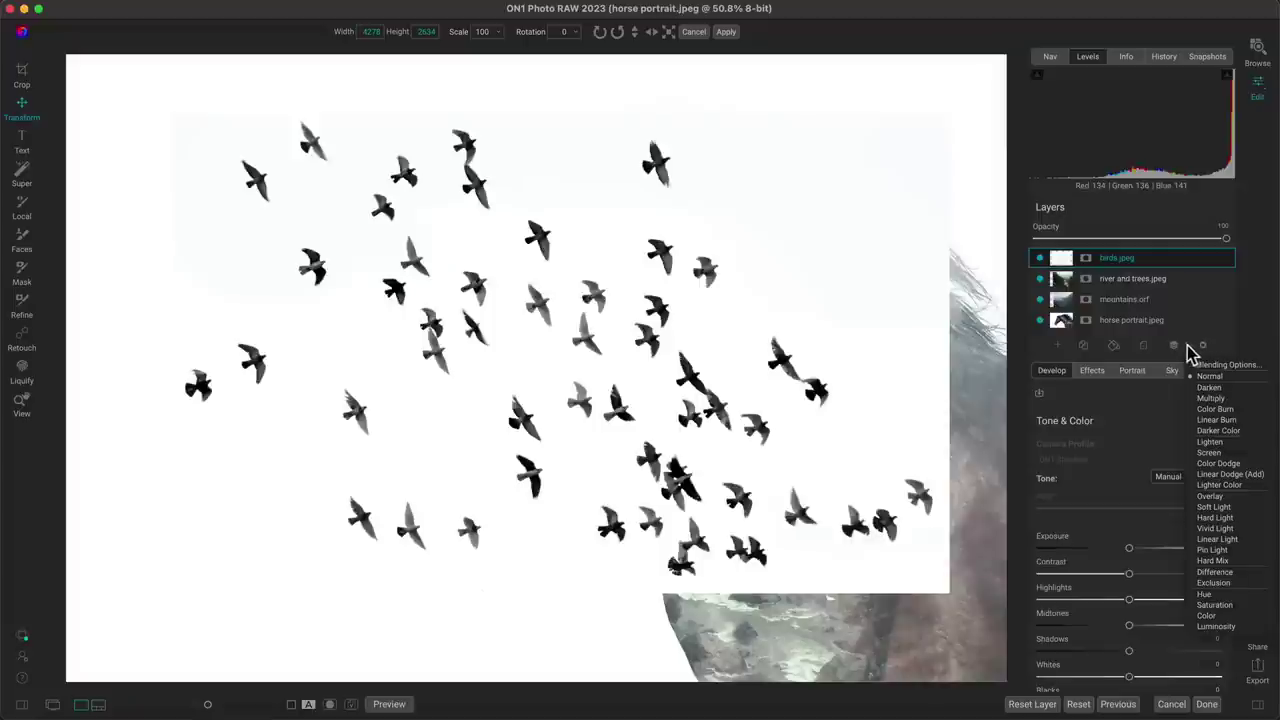
- Blend the birds layer in Multiply at 50 opacity, and shrink it to about 1013 by 624 over the horse's mane
left_click(1195, 398)
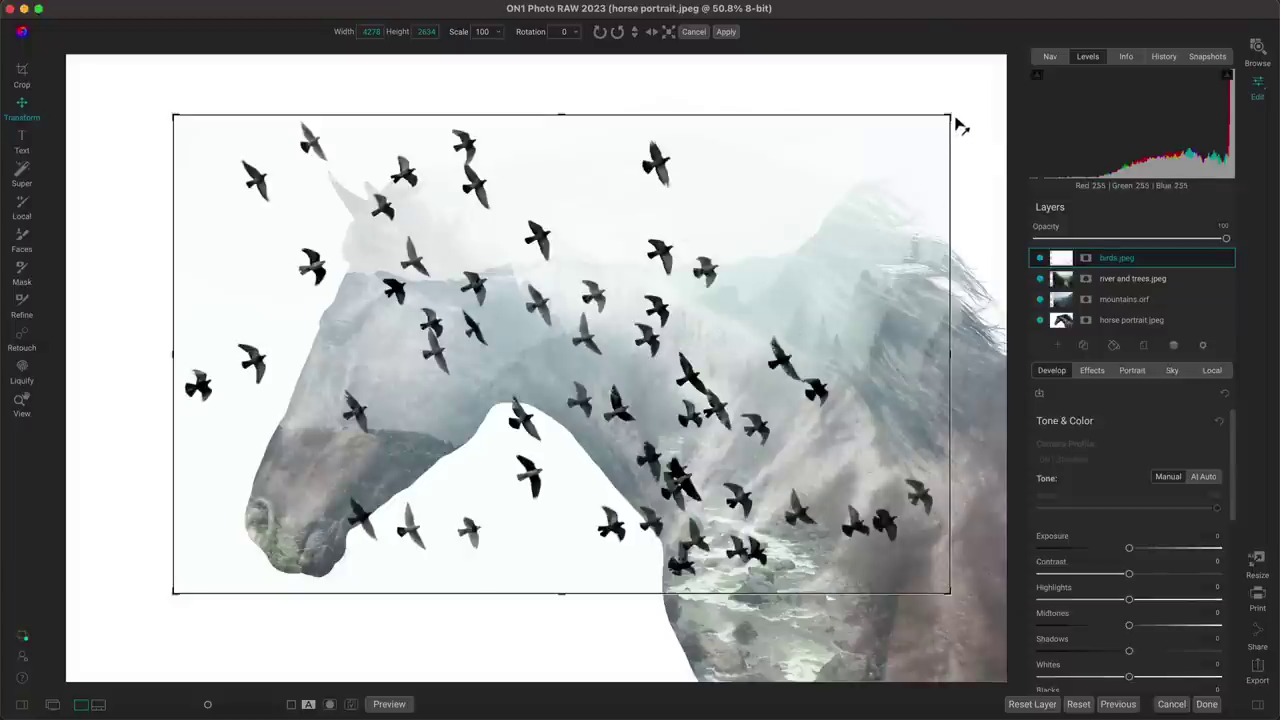
left_click_drag(957, 124, 365, 486)
left_click_drag(250, 572, 623, 263)
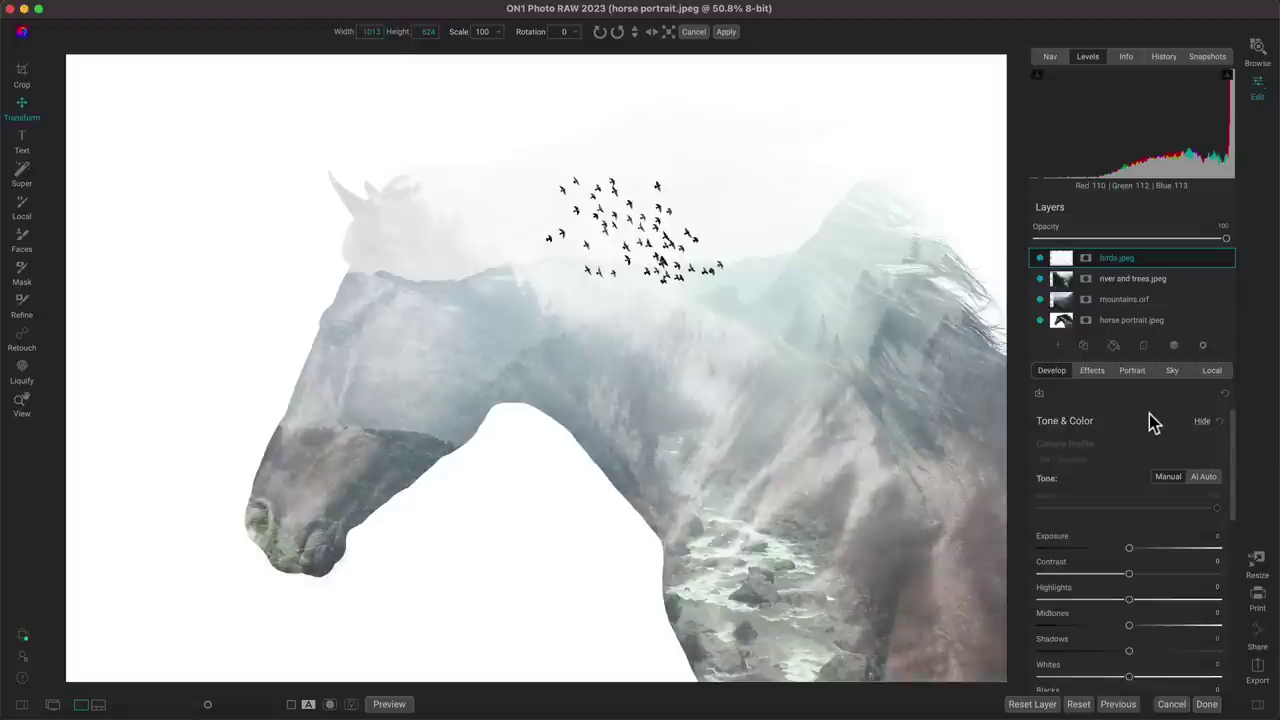
left_click_drag(1227, 241, 1141, 256)
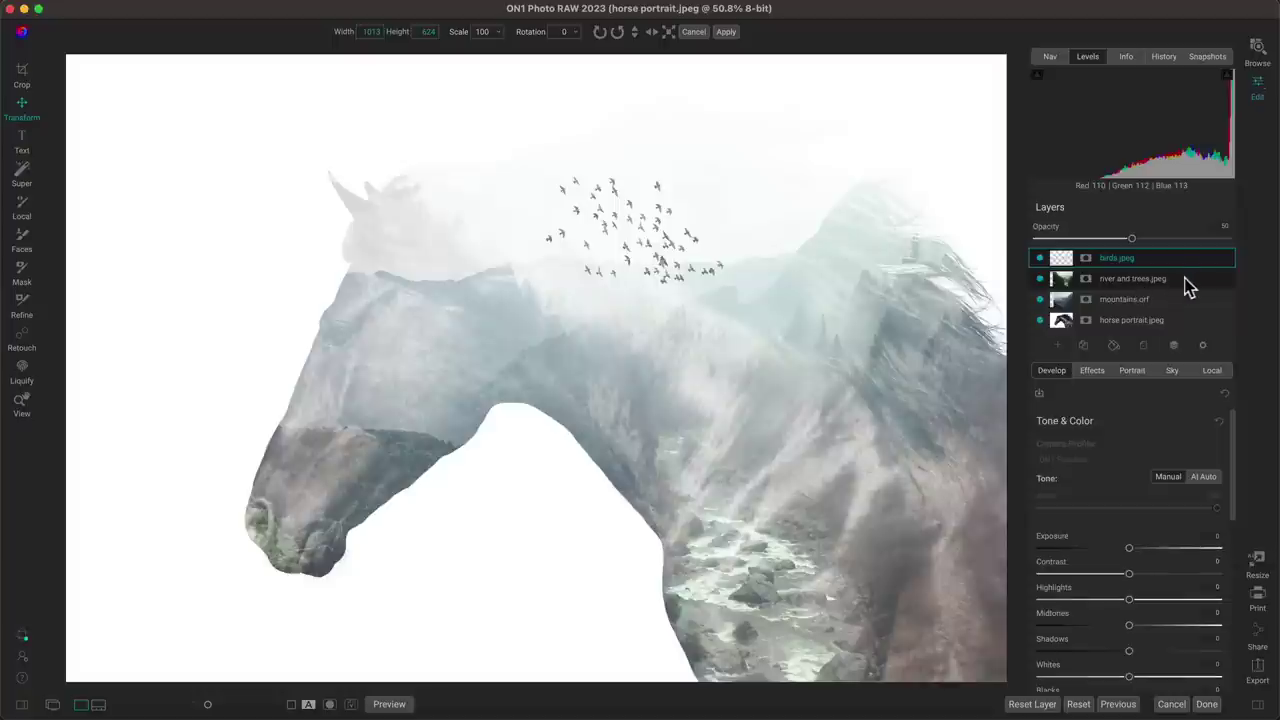
- Mask the river and trees layer with an 800 brush, painting it out over the horse's muzzle and along the mane
left_click(1160, 283)
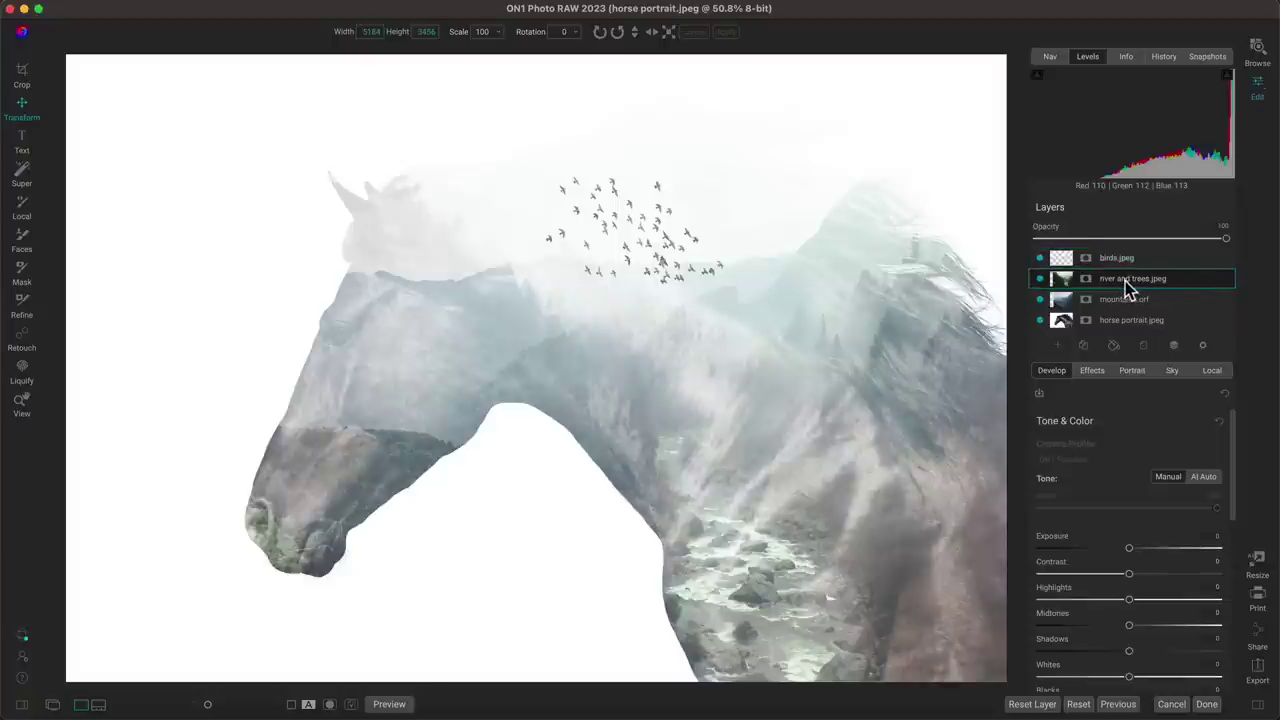
left_click(1086, 279)
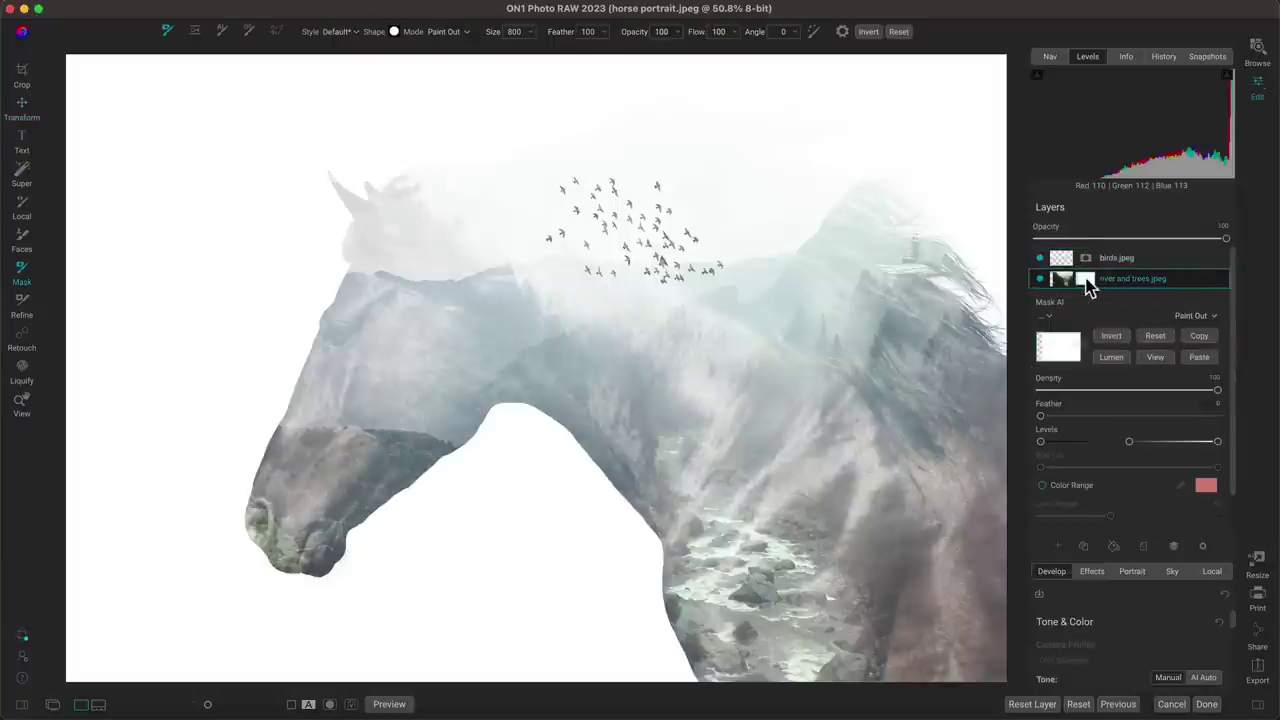
left_click(613, 389)
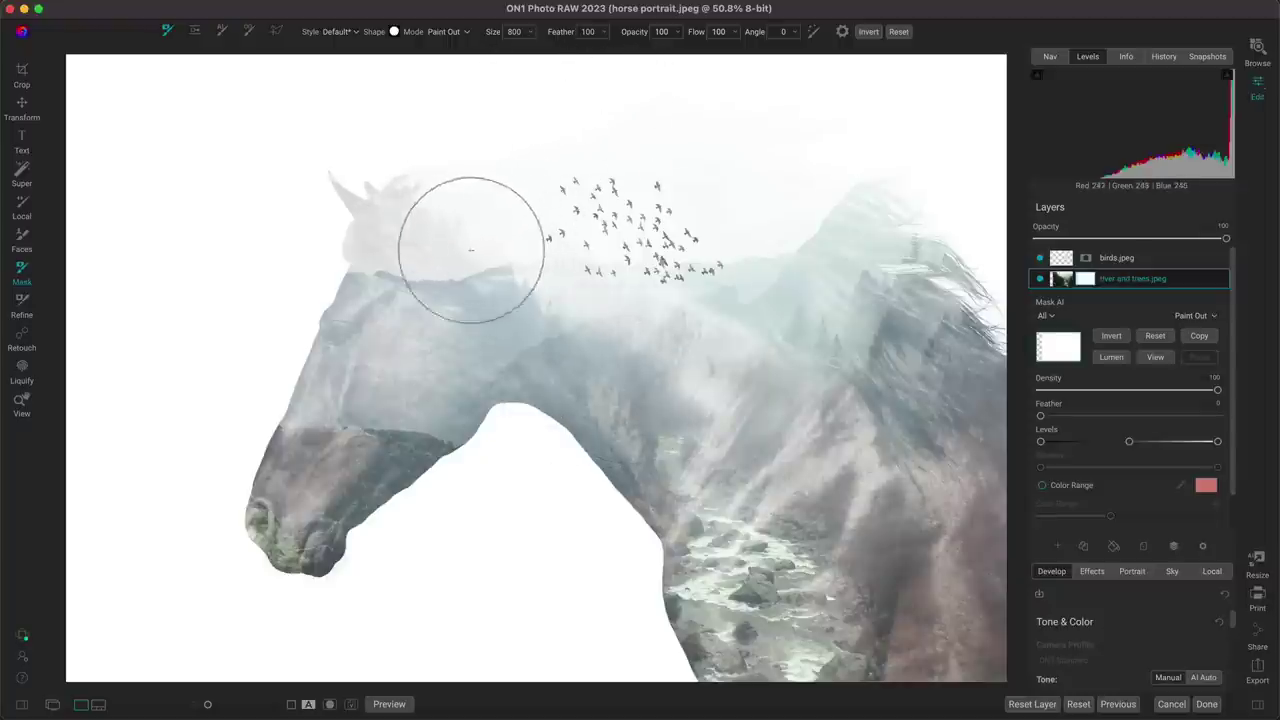
mouse_move(237, 529)
left_mouse_down()
mouse_move(365, 572)
mouse_move(286, 567)
mouse_move(230, 541)
mouse_move(349, 590)
mouse_move(228, 549)
mouse_move(323, 592)
mouse_move(380, 557)
left_mouse_up()
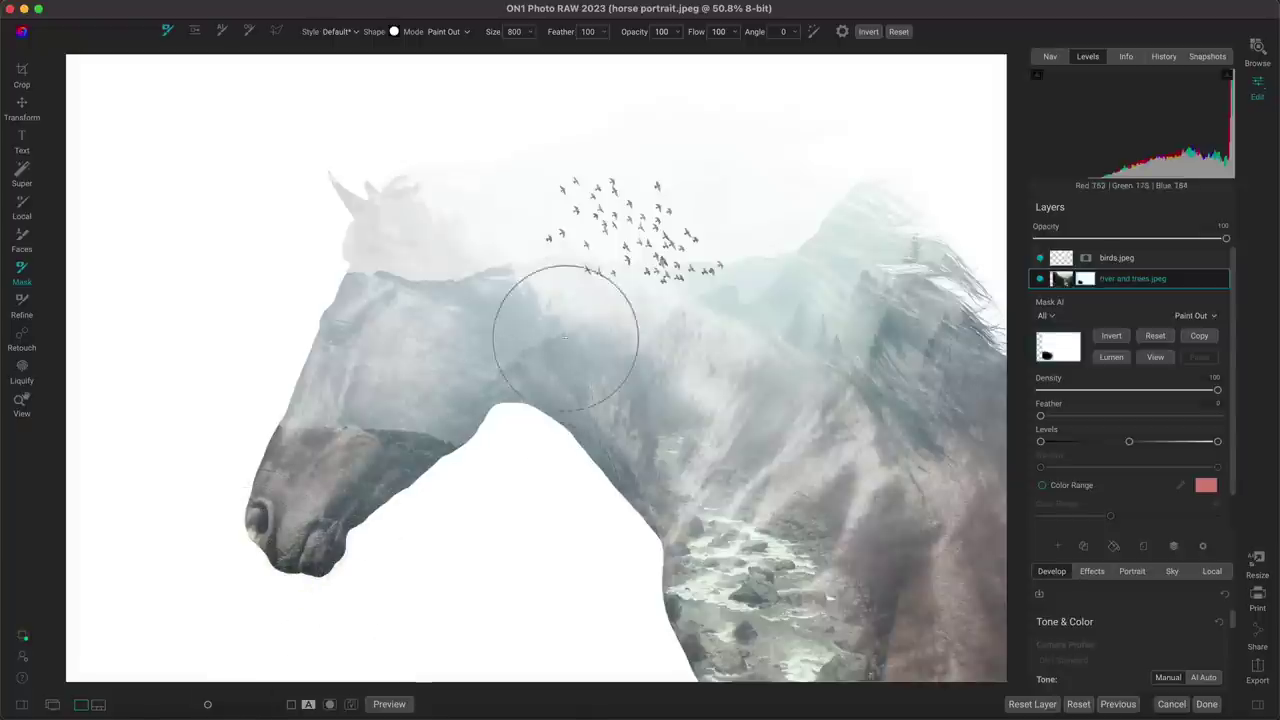
mouse_move(794, 114)
left_mouse_down()
mouse_move(643, 97)
mouse_move(547, 107)
mouse_move(462, 187)
mouse_move(485, 167)
mouse_move(495, 266)
mouse_move(422, 258)
mouse_move(411, 239)
mouse_move(430, 216)
mouse_move(402, 281)
mouse_move(508, 262)
mouse_move(605, 206)
mouse_move(649, 210)
mouse_move(639, 197)
mouse_move(623, 270)
mouse_move(720, 224)
mouse_move(670, 160)
mouse_move(638, 50)
left_mouse_up()
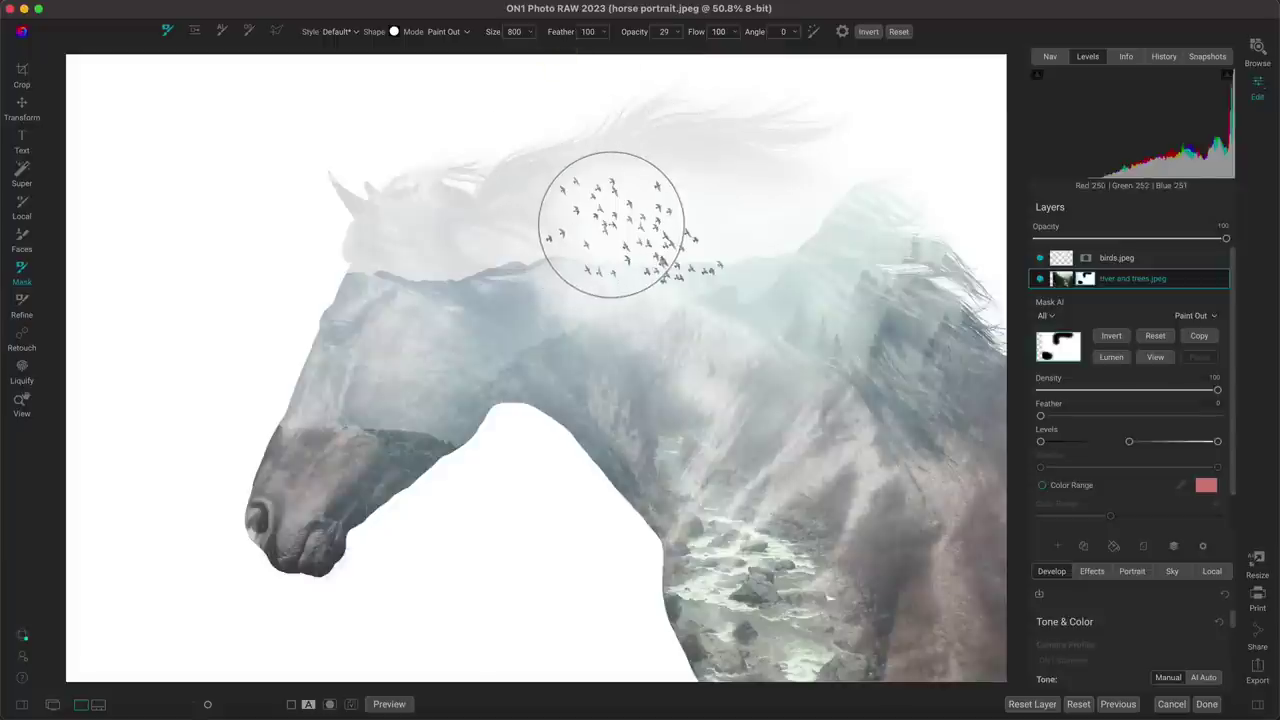
- Enlarge the brush to 2200 and softly paint out the river and trees layer over the mane and back at 29 opacity
key("bracketright")
key("bracketright")
key("bracketright")
key("bracketright")
key("bracketright")
key("bracketright")
key("bracketright")
key("bracketright")
key("bracketright")
key("bracketright")
key("bracketright")
key("bracketright")
key("bracketright")
key("bracketright")
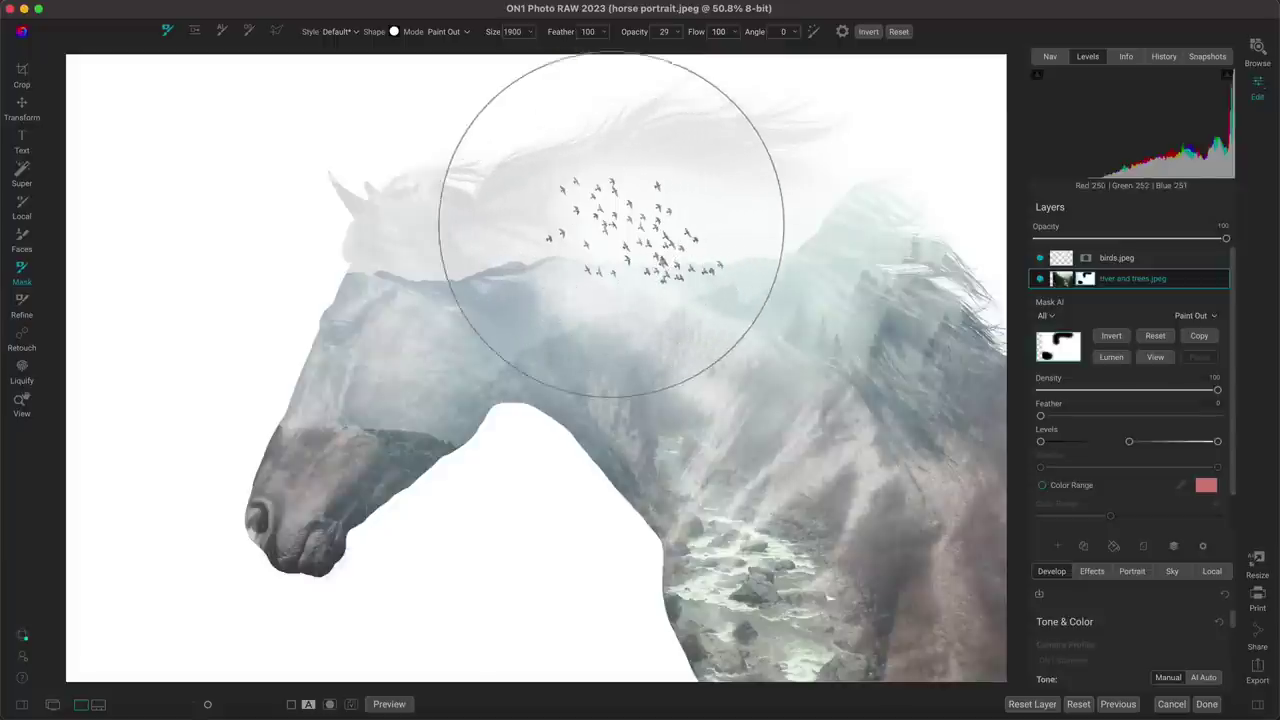
left_click(633, 240)
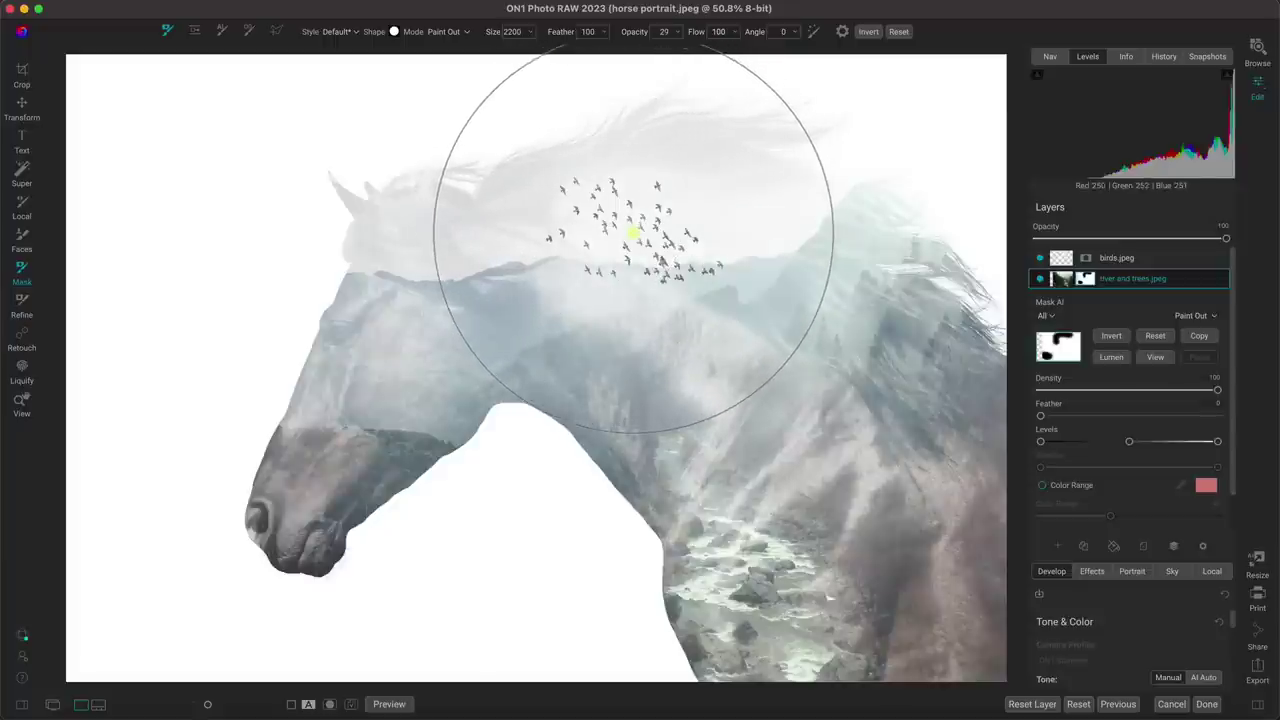
left_click(617, 217)
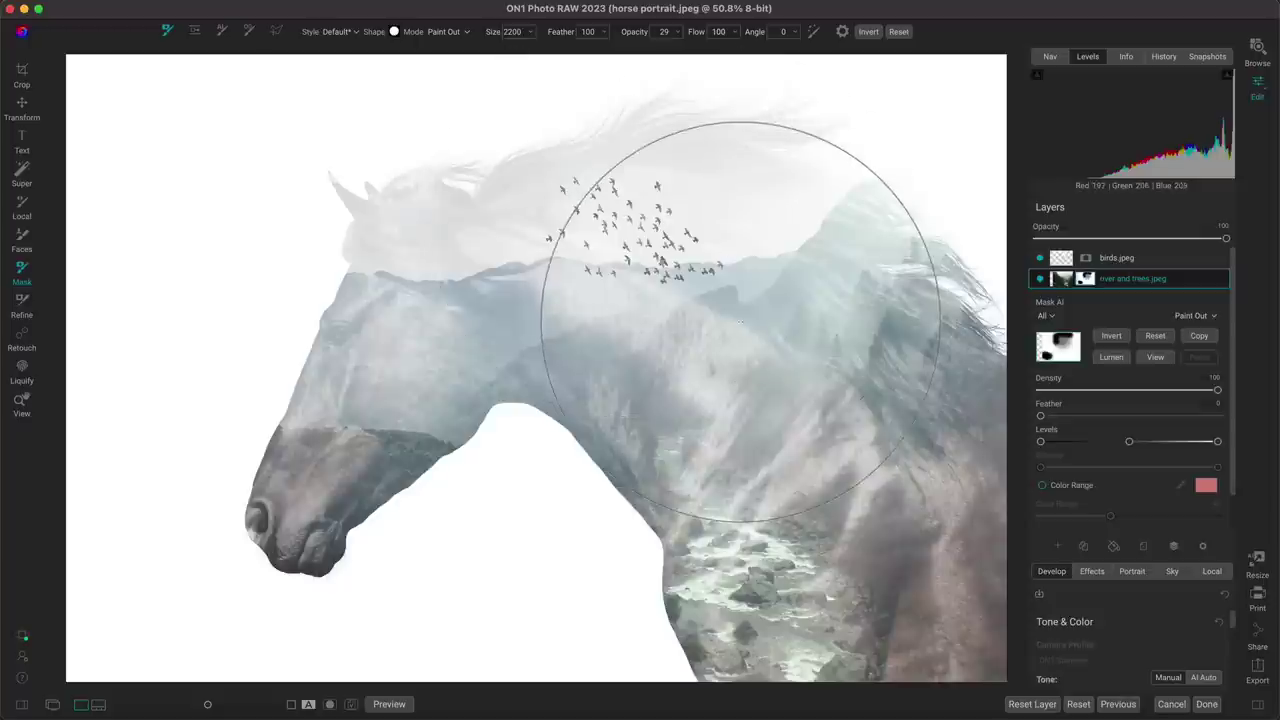
left_click(683, 255)
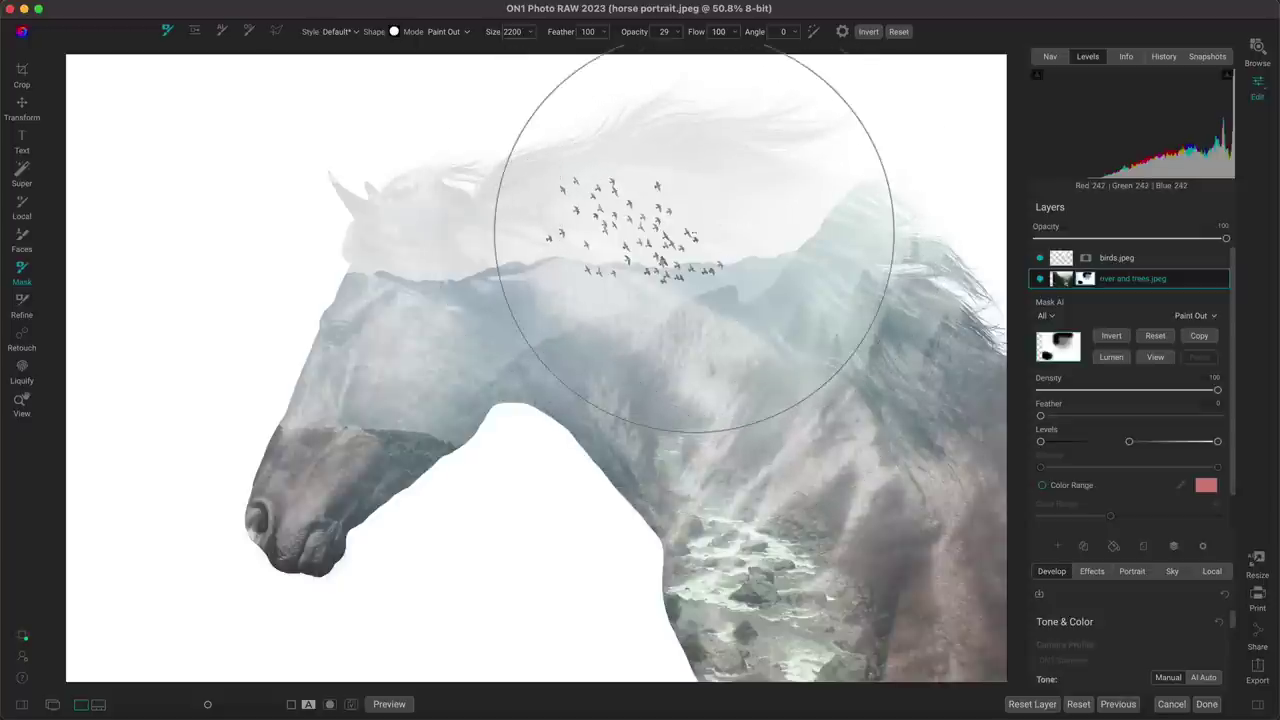
left_click(628, 230)
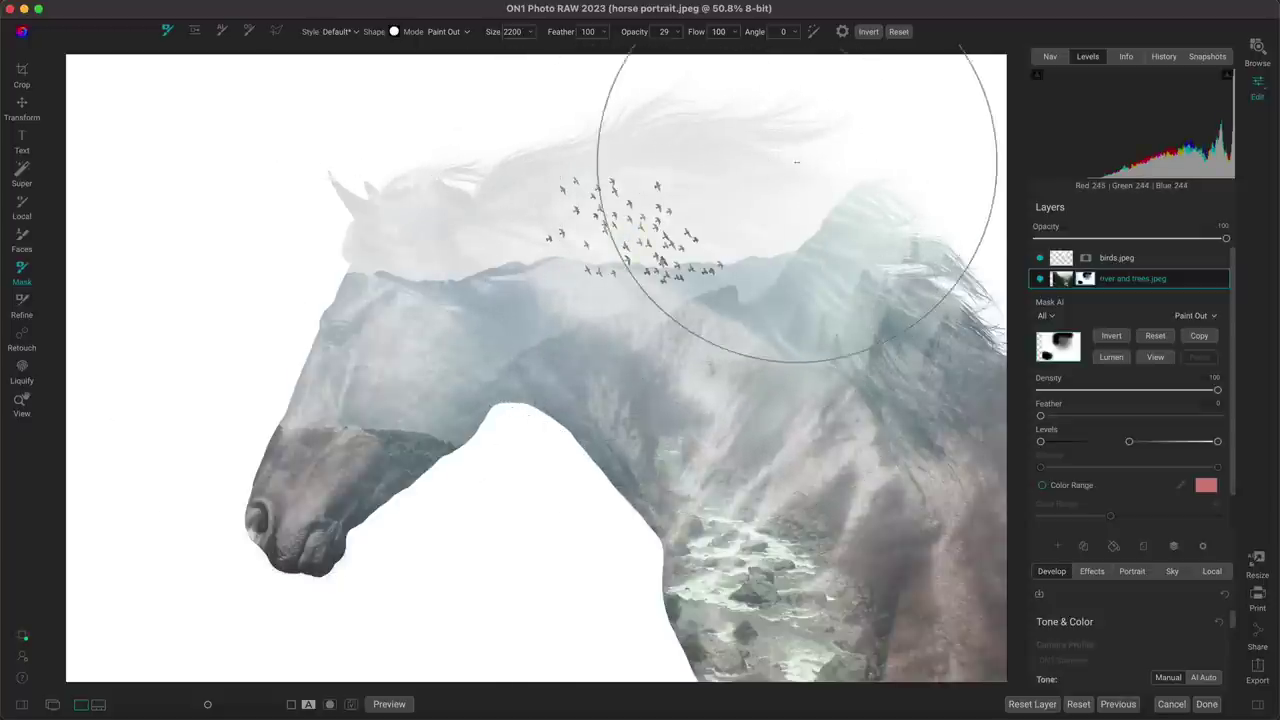
left_click(805, 180)
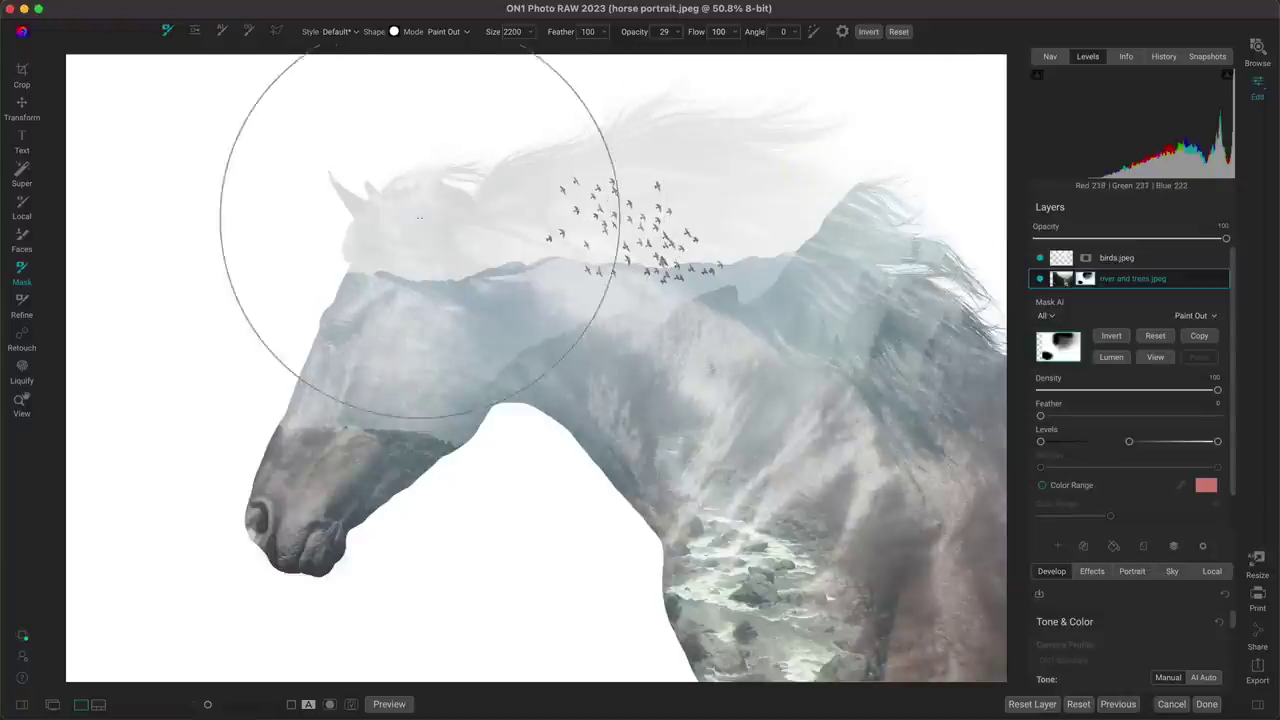
- Reset the river and trees layer's mask to compare the image, and undo the reset
key("z")
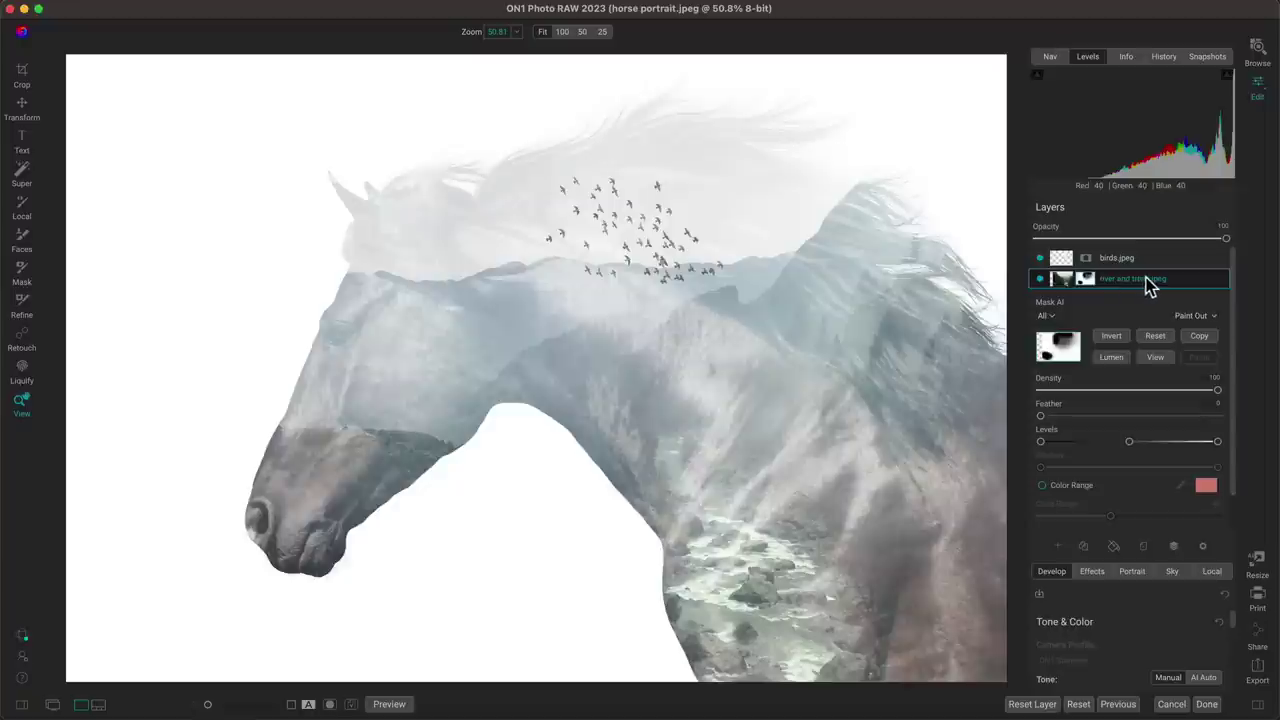
left_click(1152, 337)
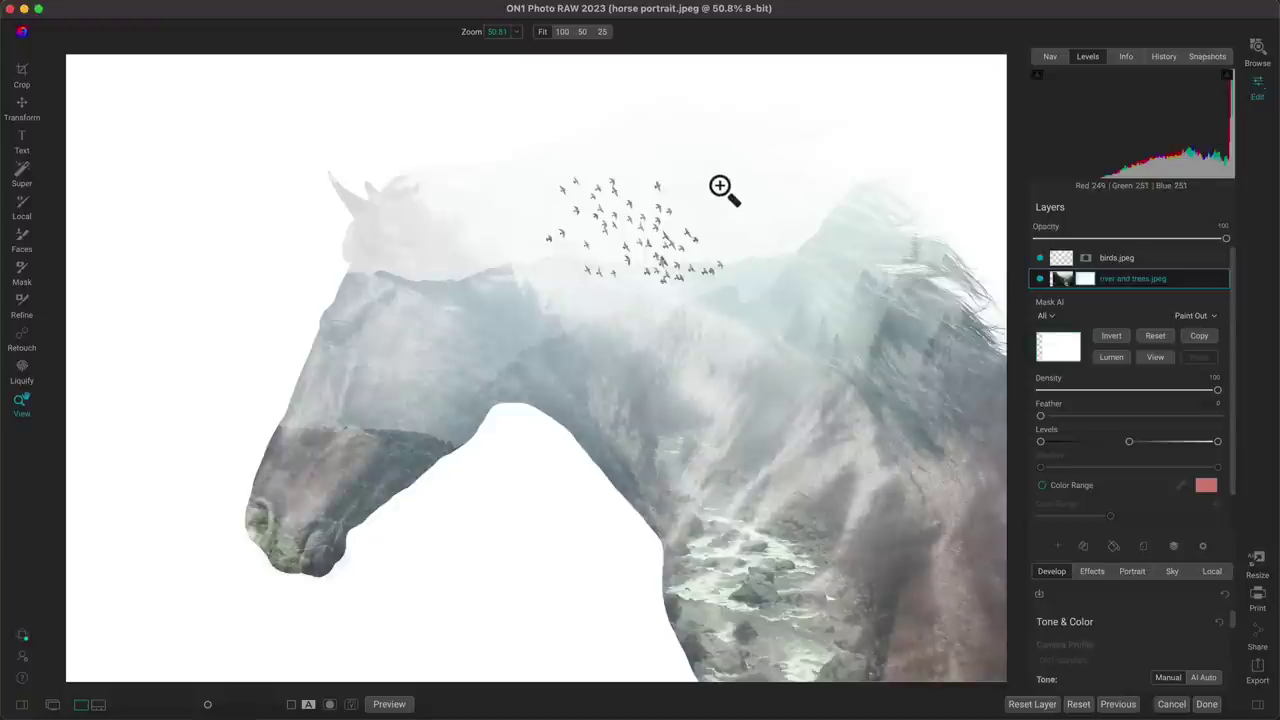
left_click(1046, 301)
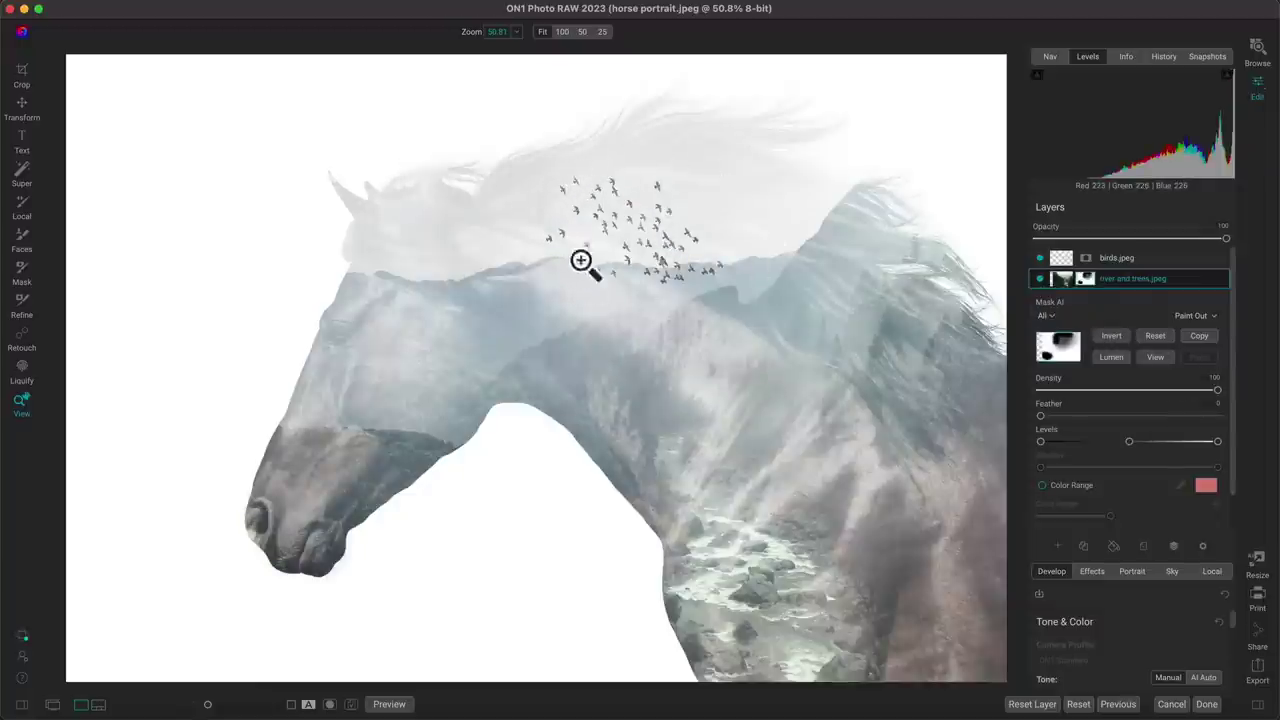
- Softly paint the river and trees layer back in over the mane around the birds, with a 2200 brush at 29 opacity
key("b")
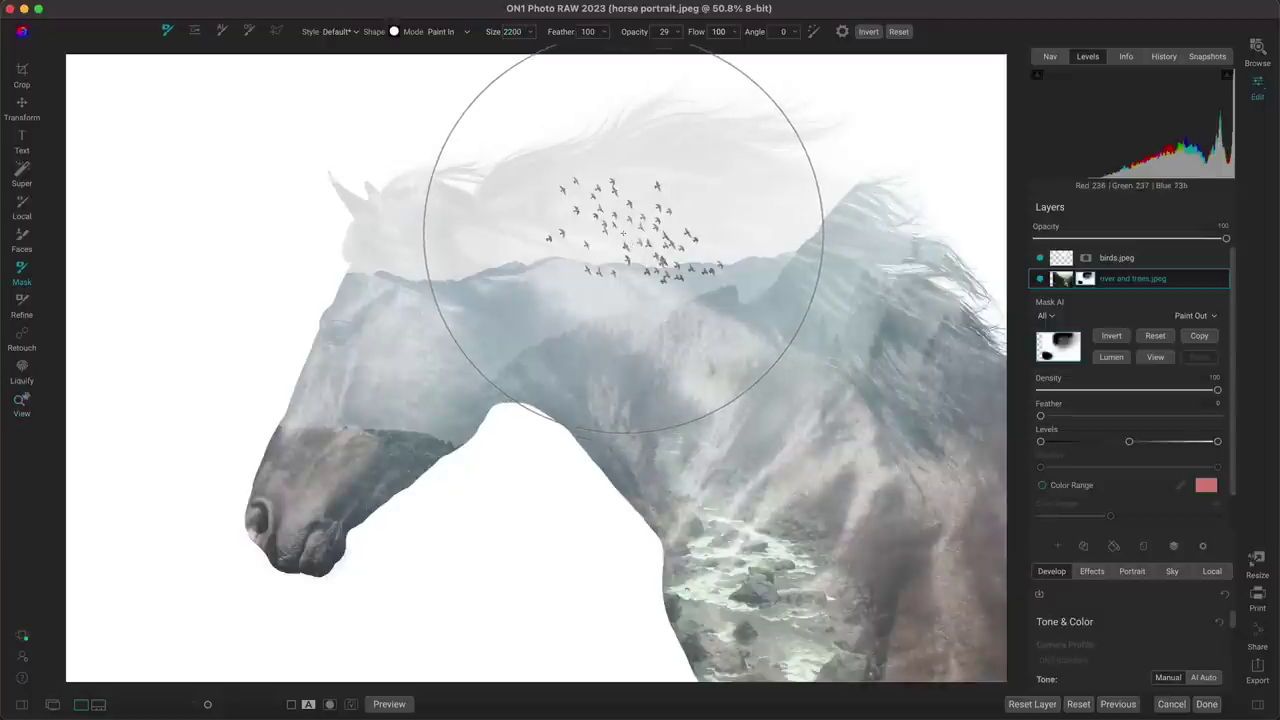
left_click(623, 214)
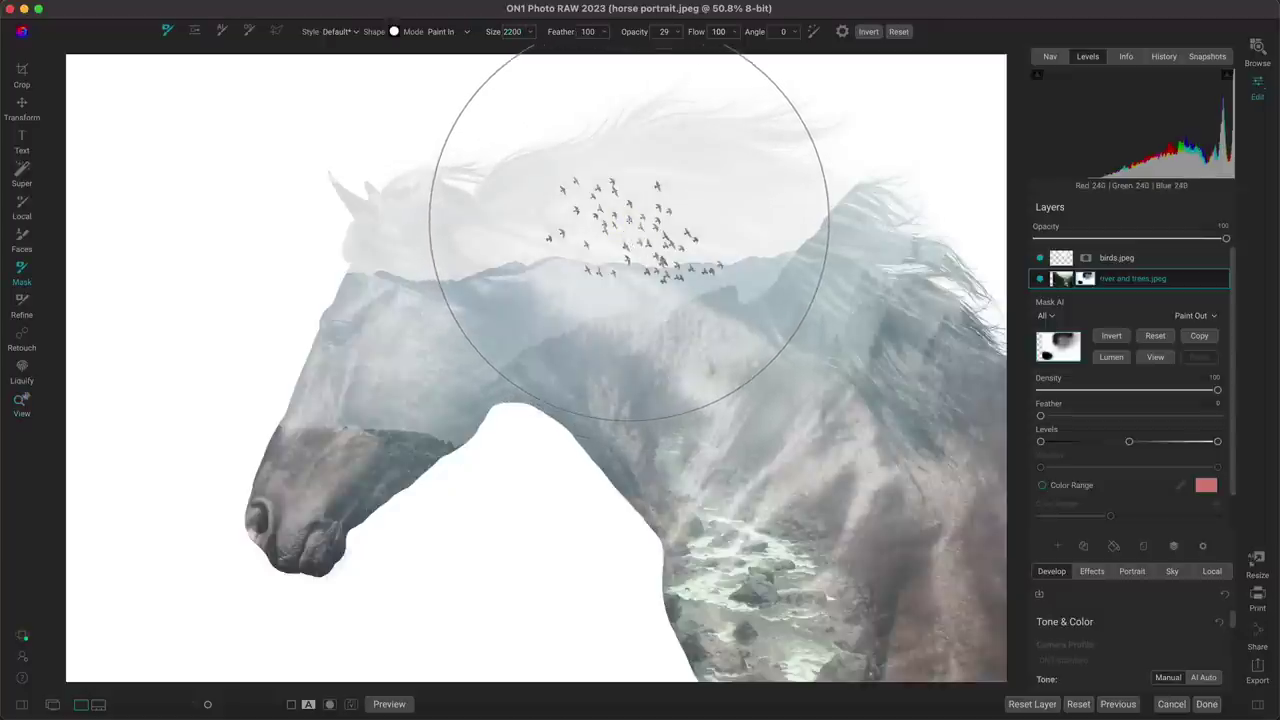
left_click(592, 205)
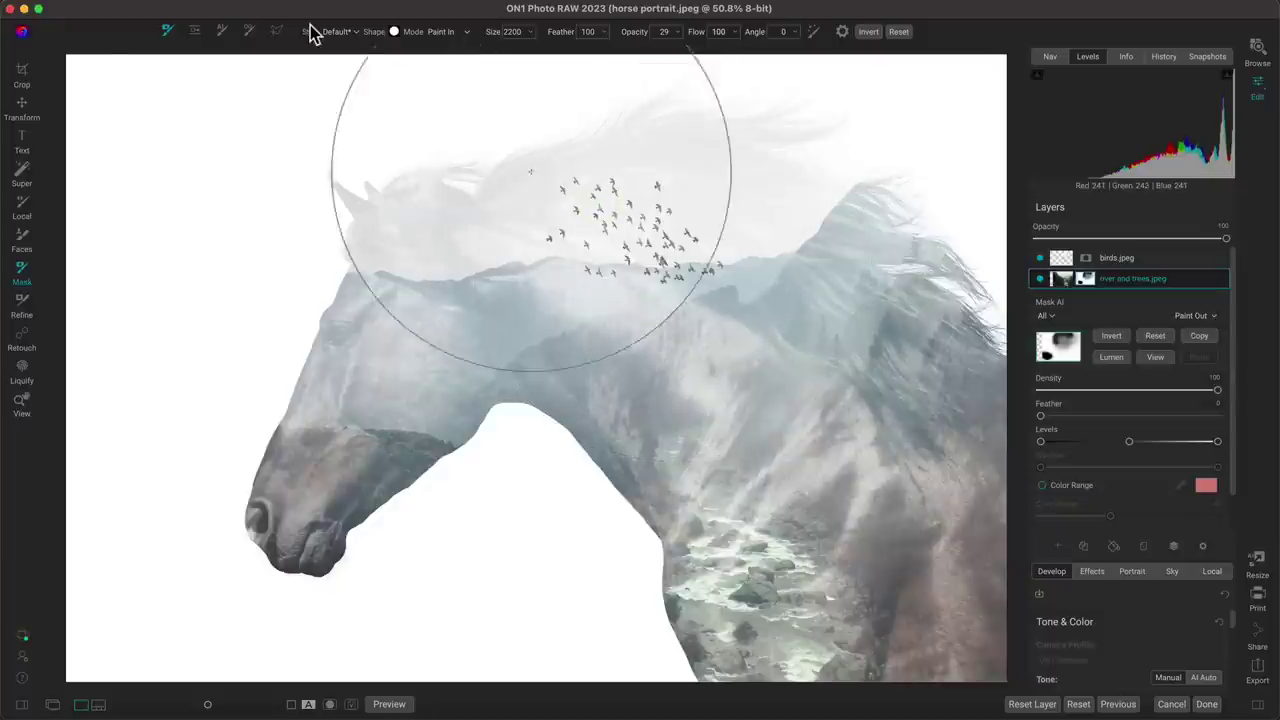
left_click(214, 6)
left_click(196, 11)
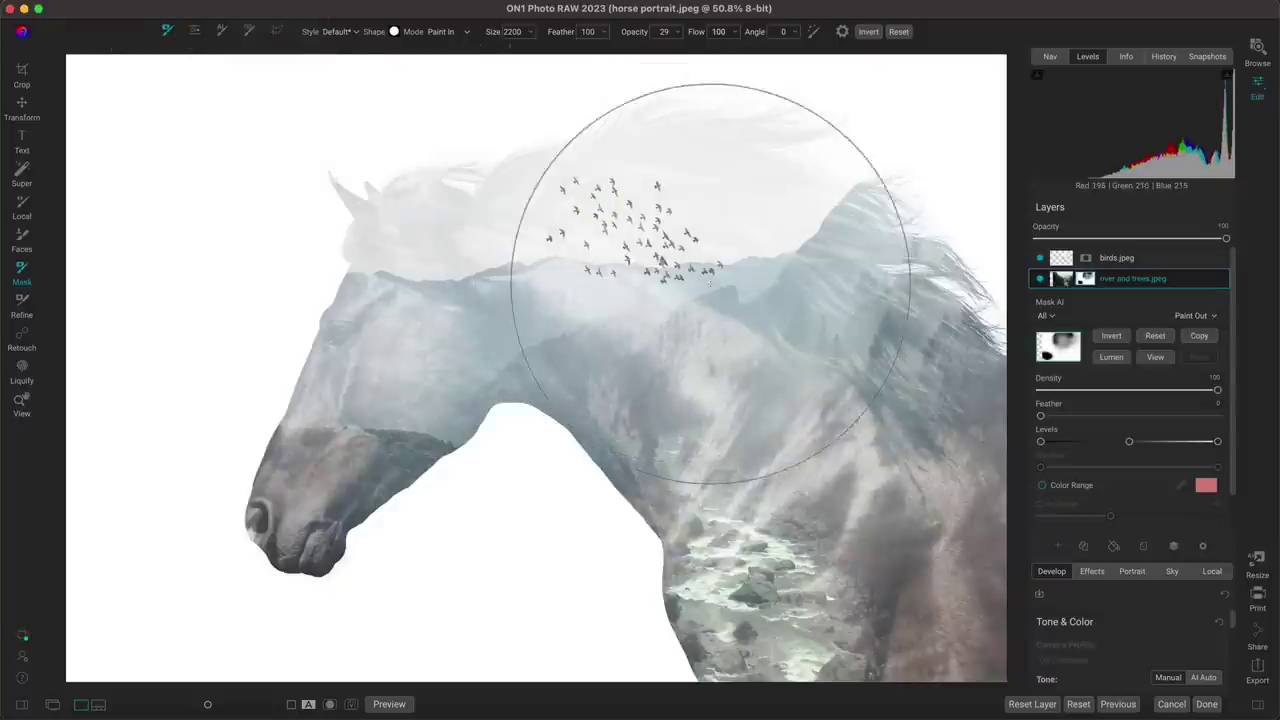
- Inspect the river and trees layer's mask in grayscale, and compare the composite with and without that layer
key("z")
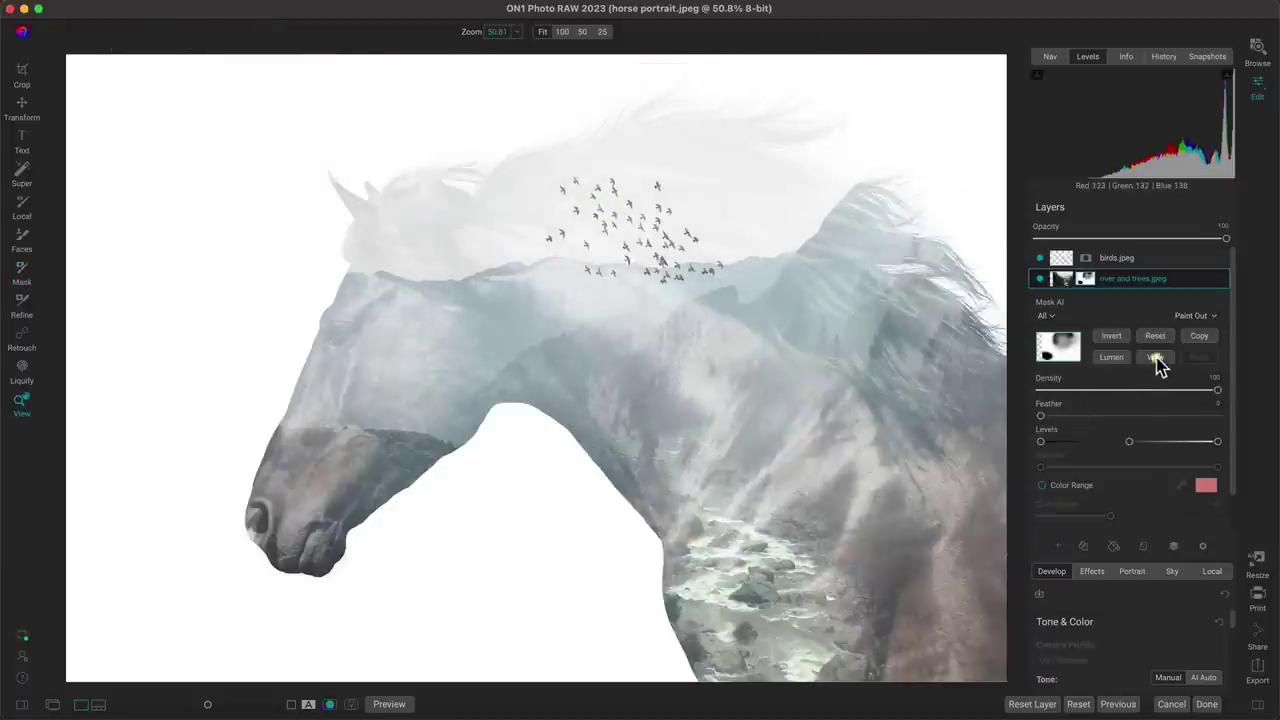
left_click(1155, 357)
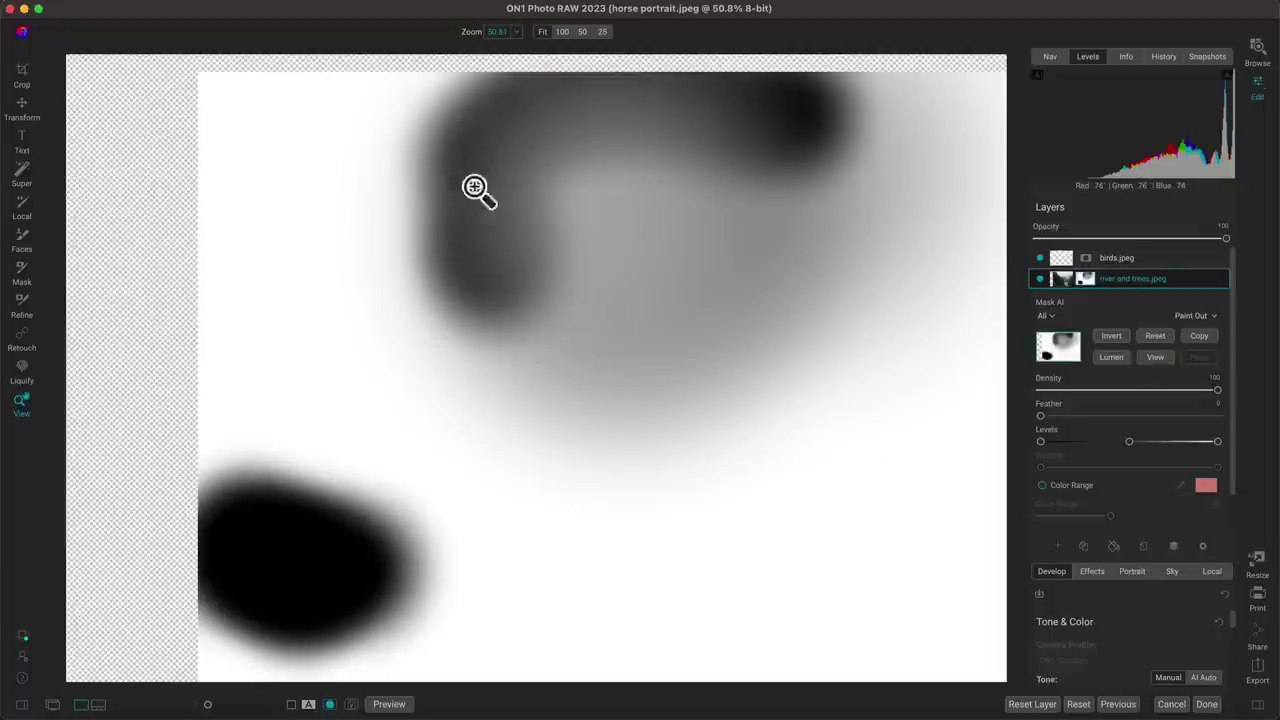
left_click(1155, 357)
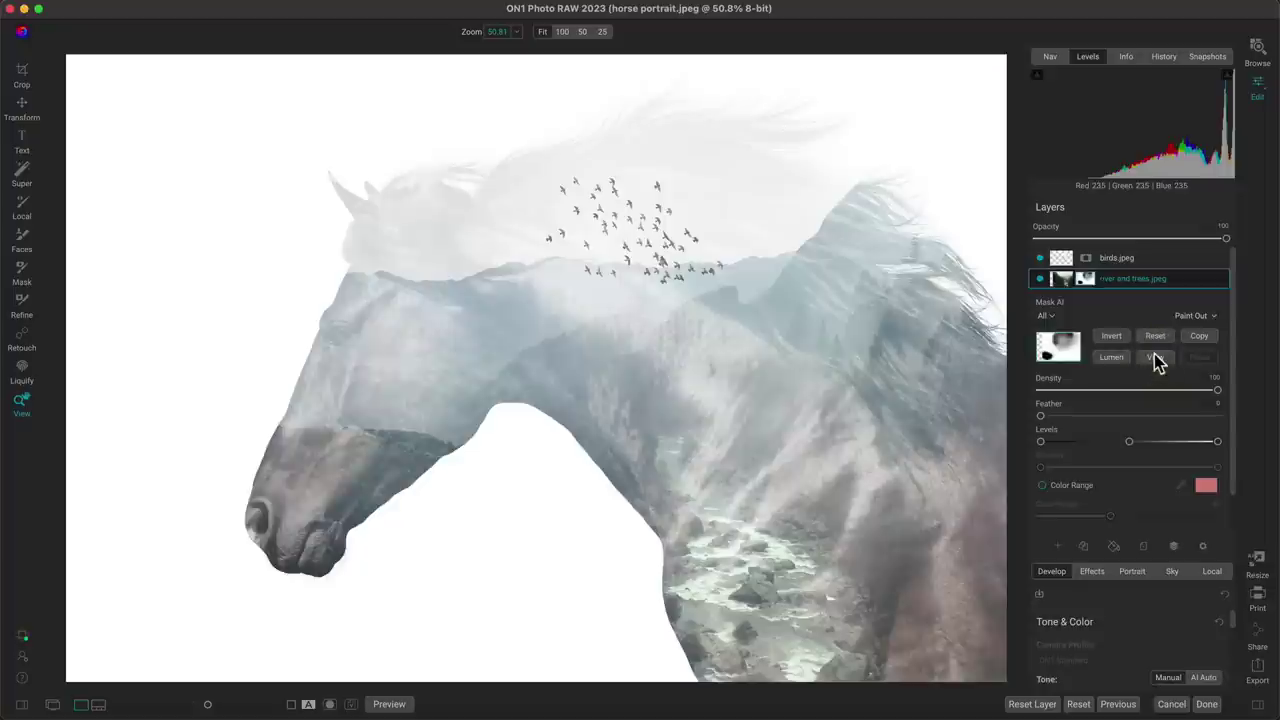
left_click(1040, 279)
left_click(1040, 279)
left_click(1040, 280)
left_click(1040, 280)
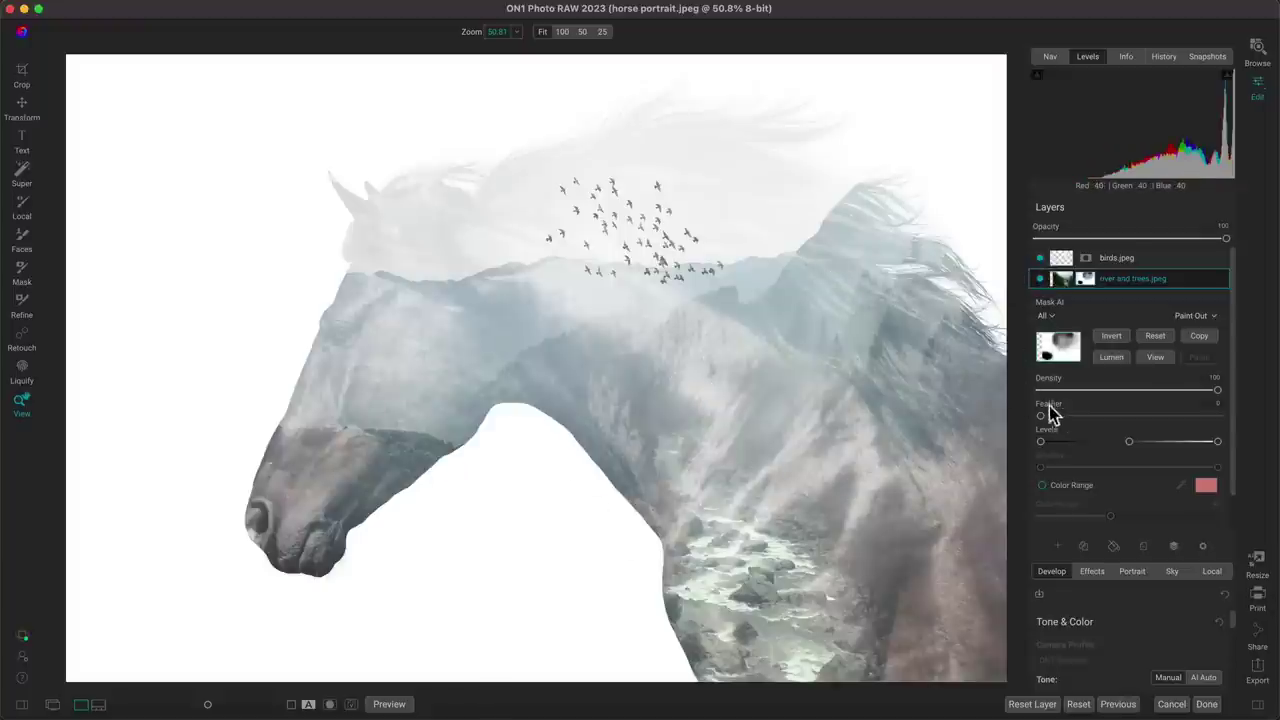
- Create a new stamped layer above the birds layer and rename it "dub exposure"
left_click(1168, 262)
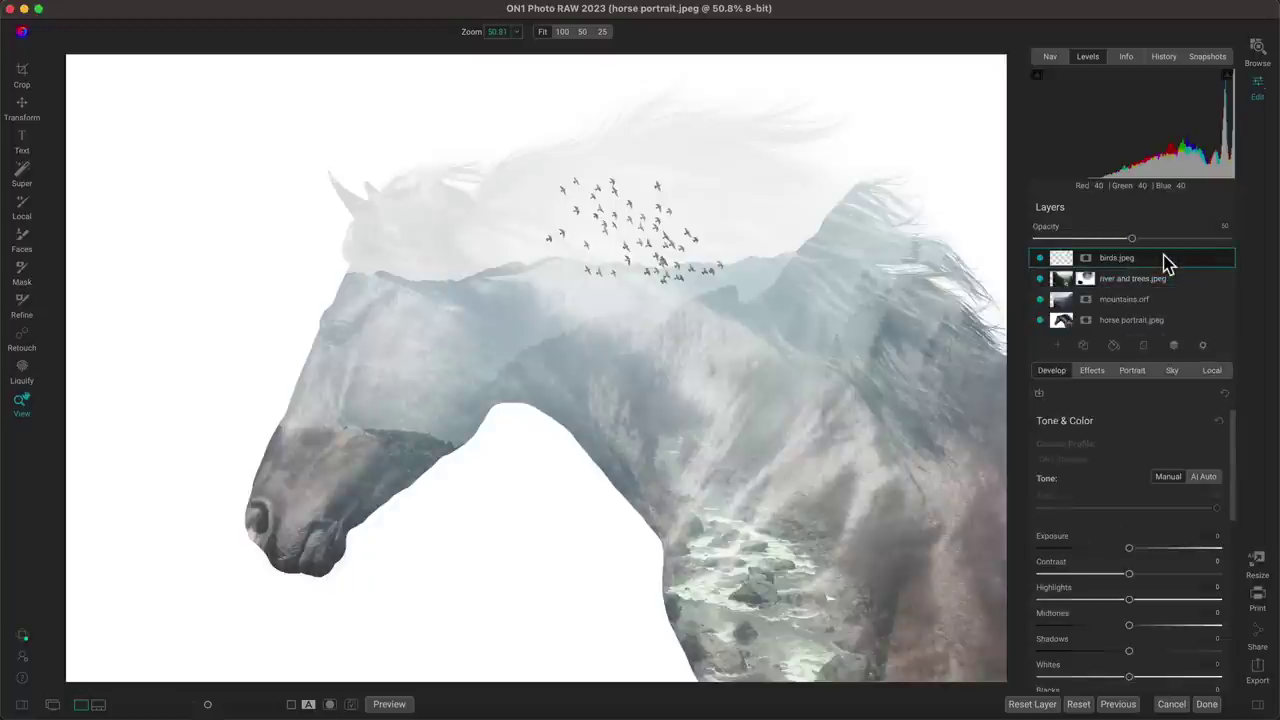
right_click(1168, 262)
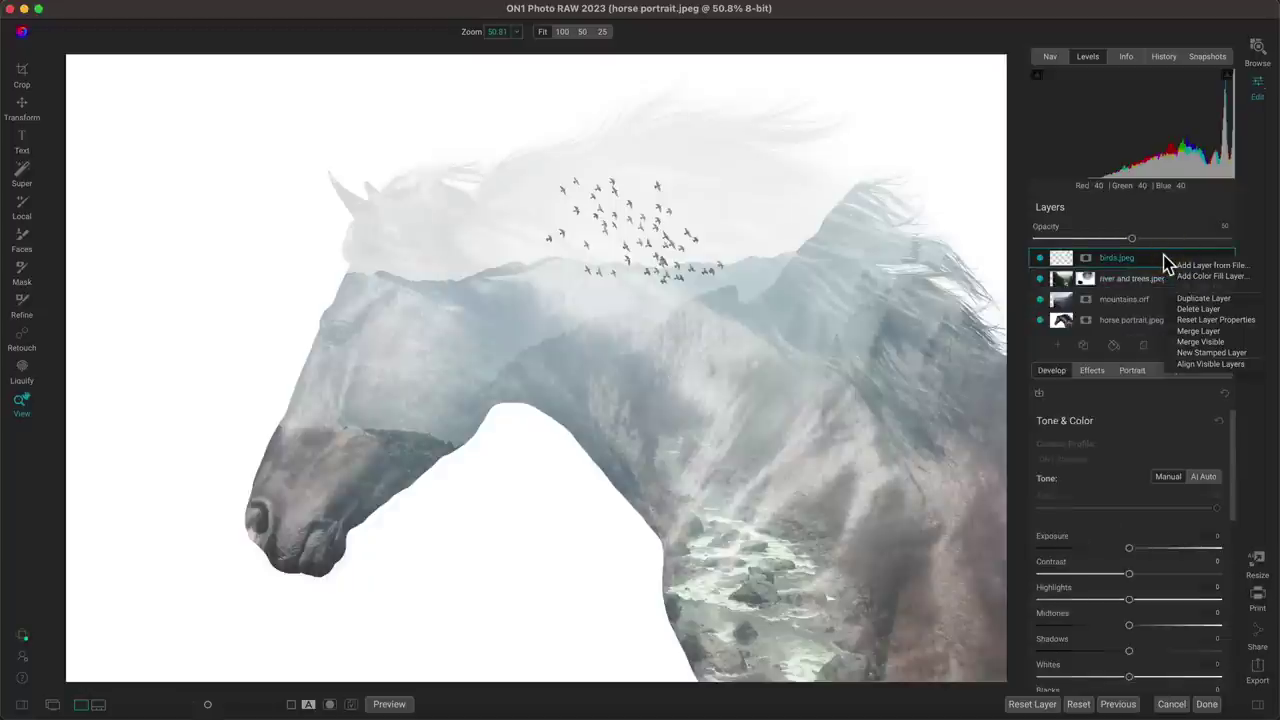
left_click(1226, 355)
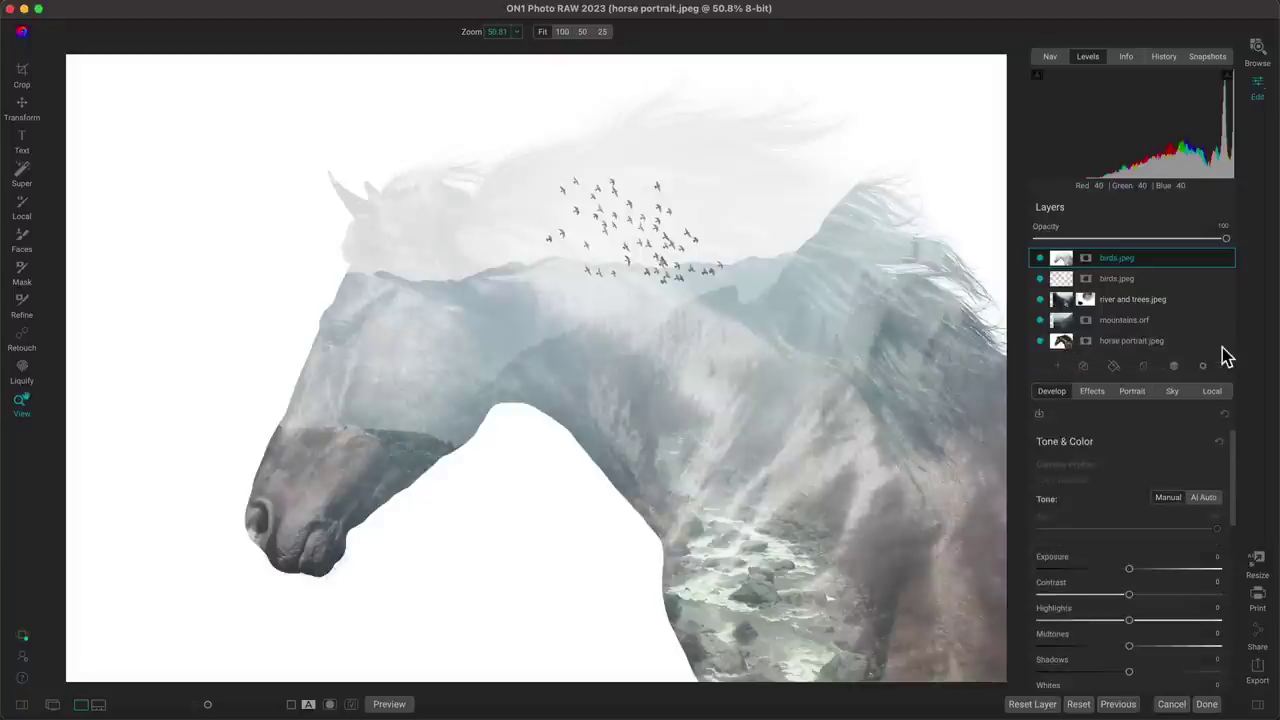
double_click(1122, 257)
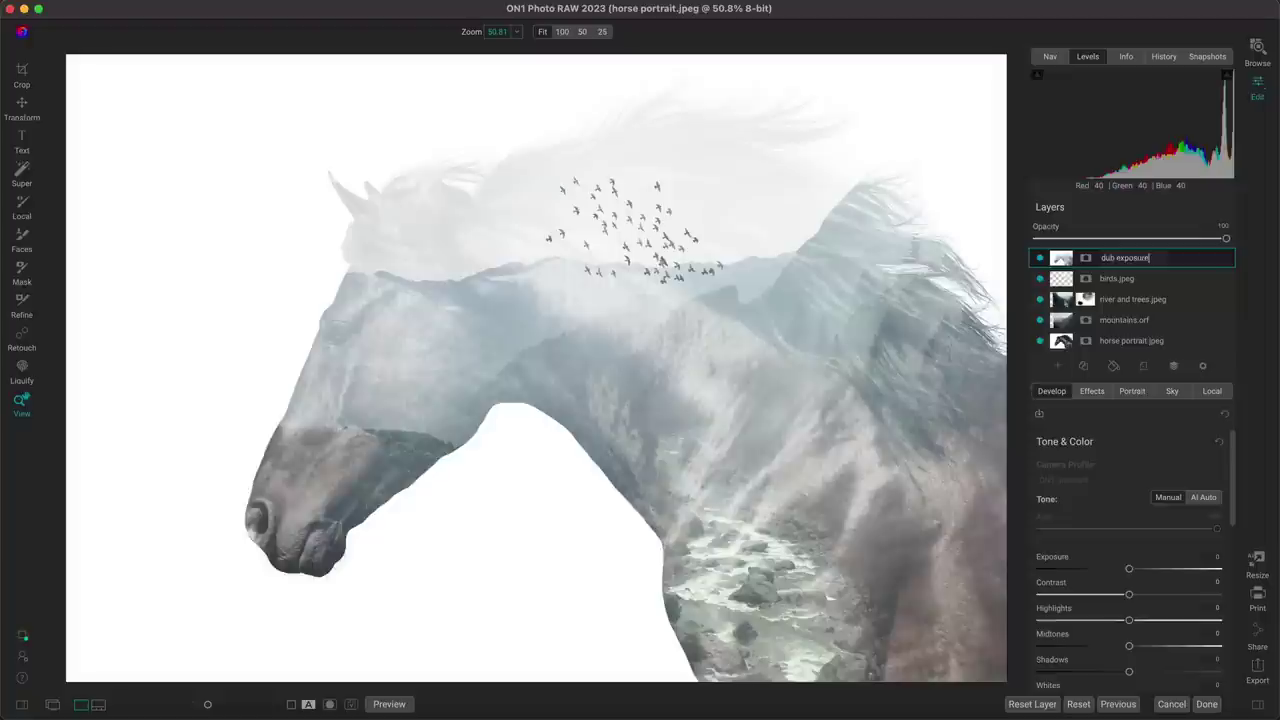
key("Return")
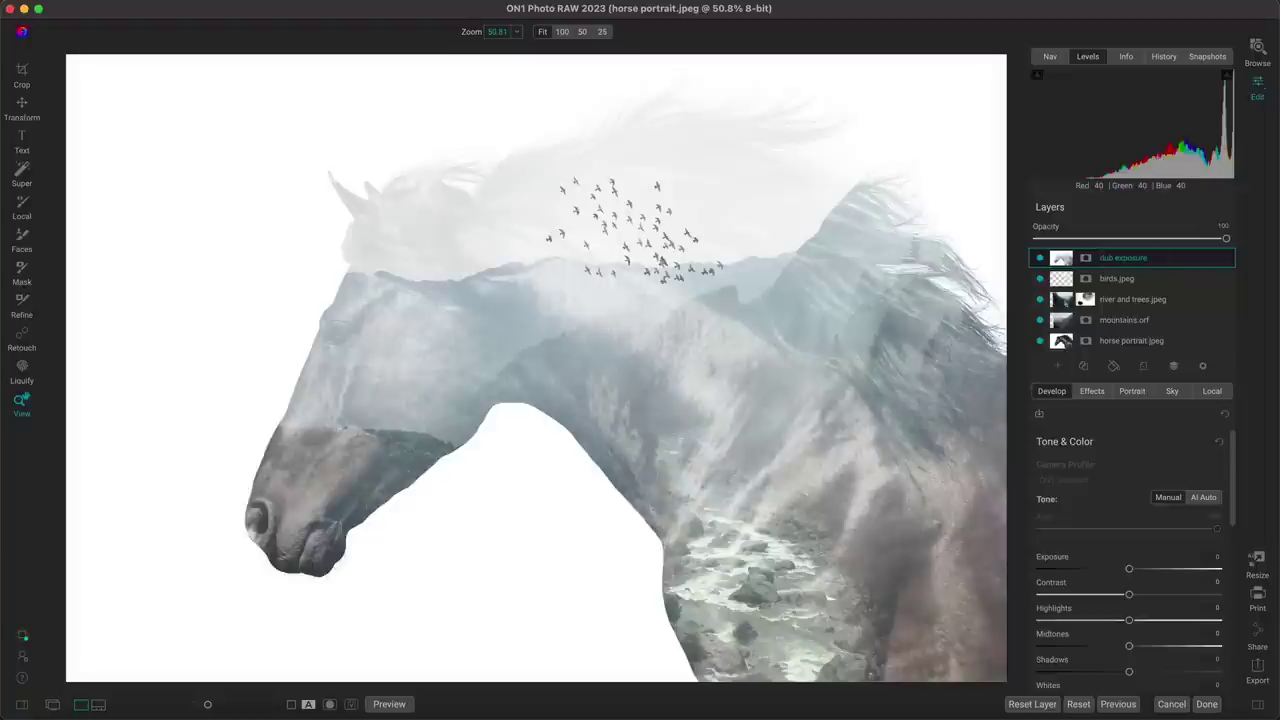
- Add a LUTs filter to the dub exposure layer
left_click(1096, 395)
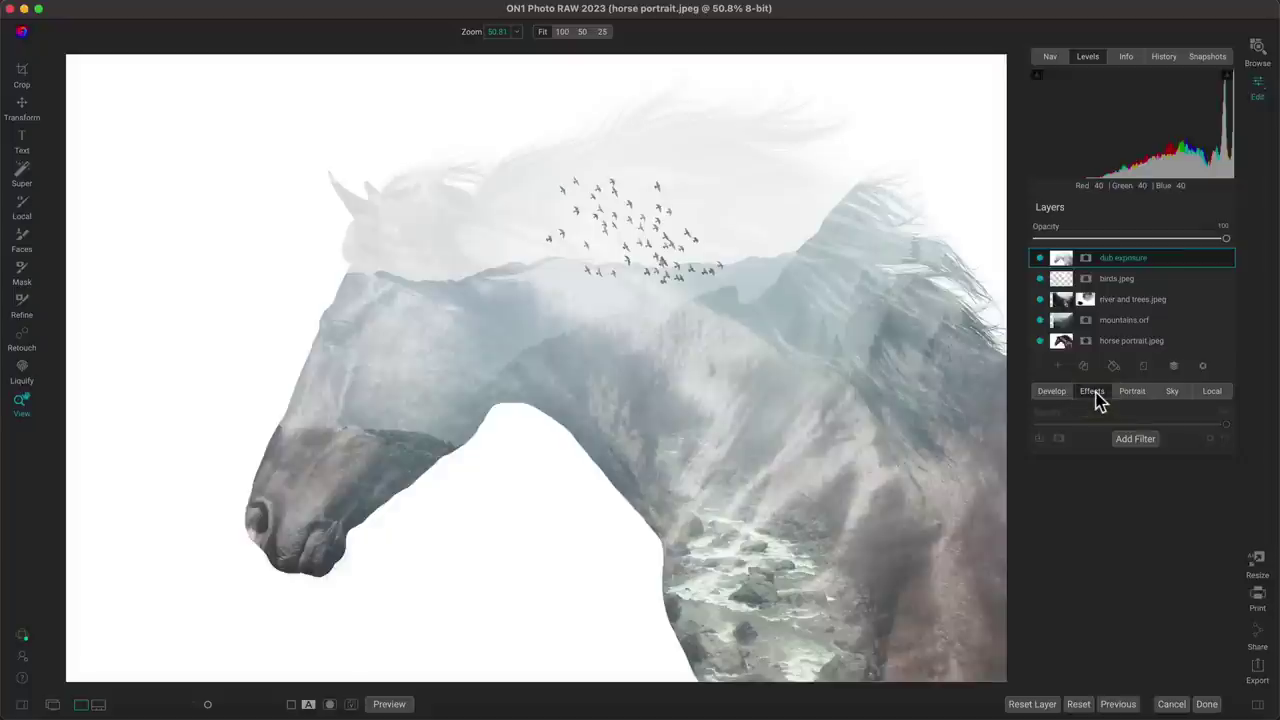
left_click(1138, 440)
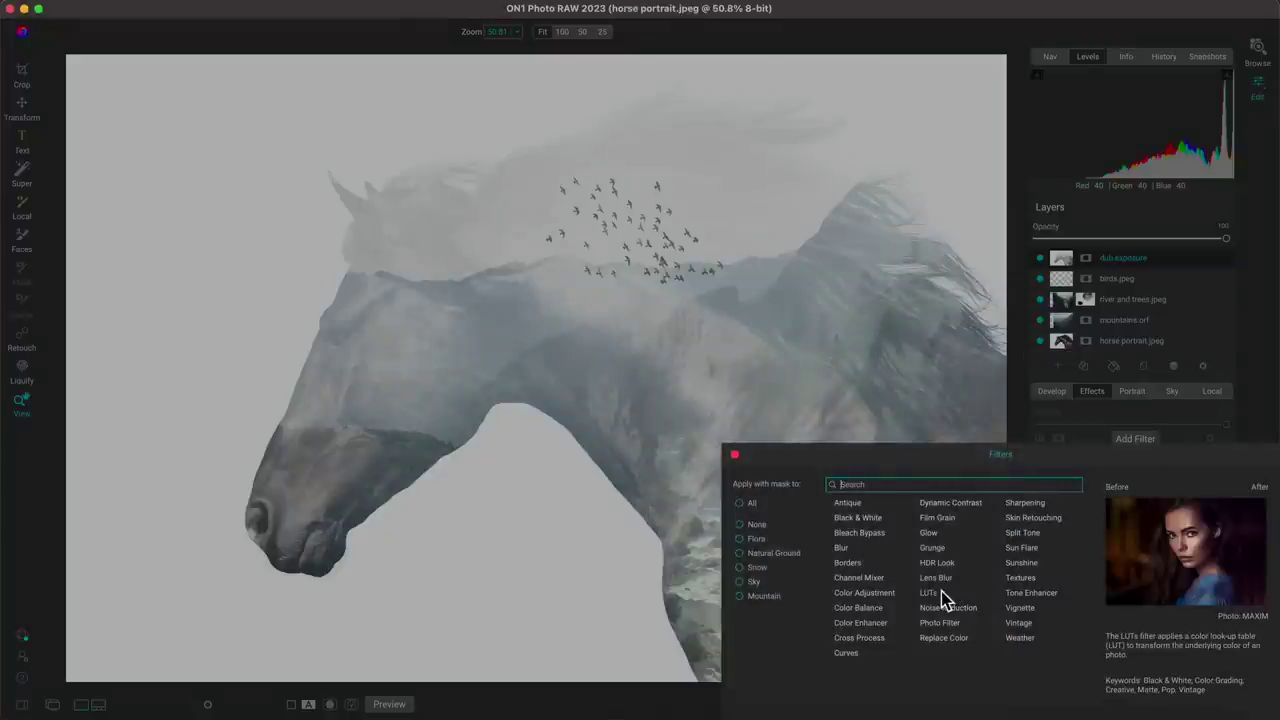
left_click(930, 593)
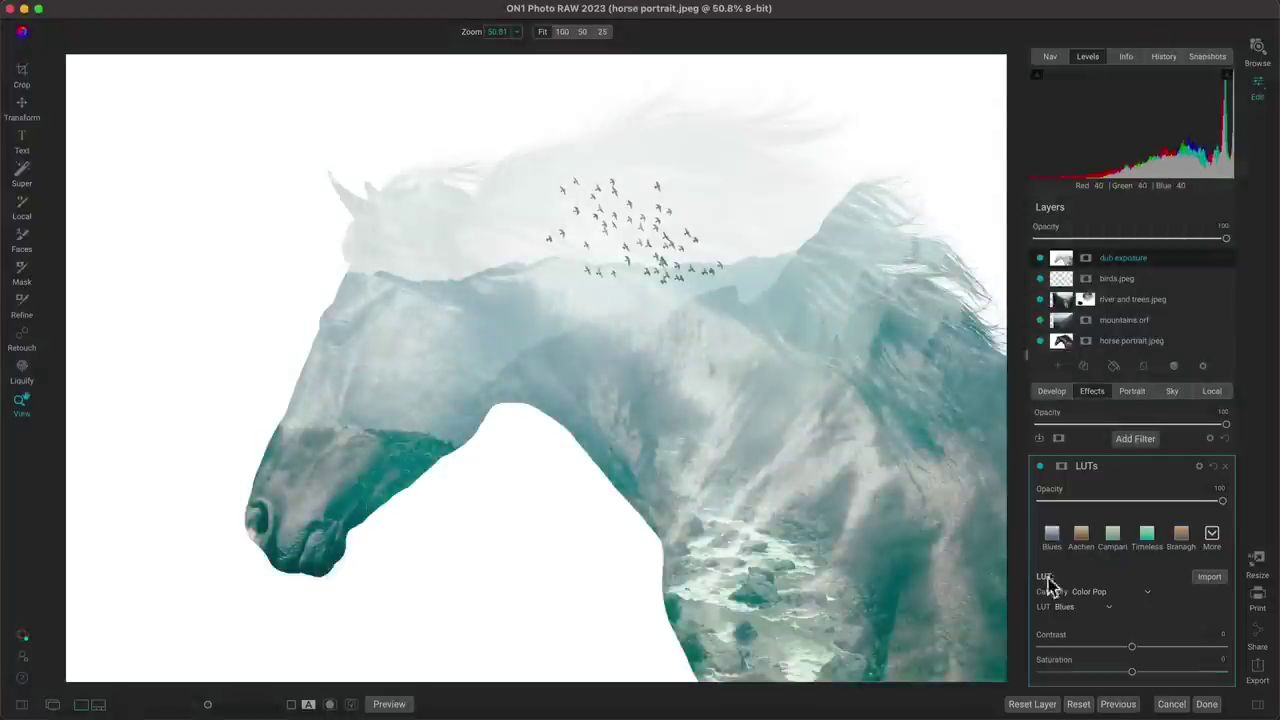
- Set the LUTs filter to the Dark Night look from the Black and White category, and reduce its saturation to -100
left_click(1100, 597)
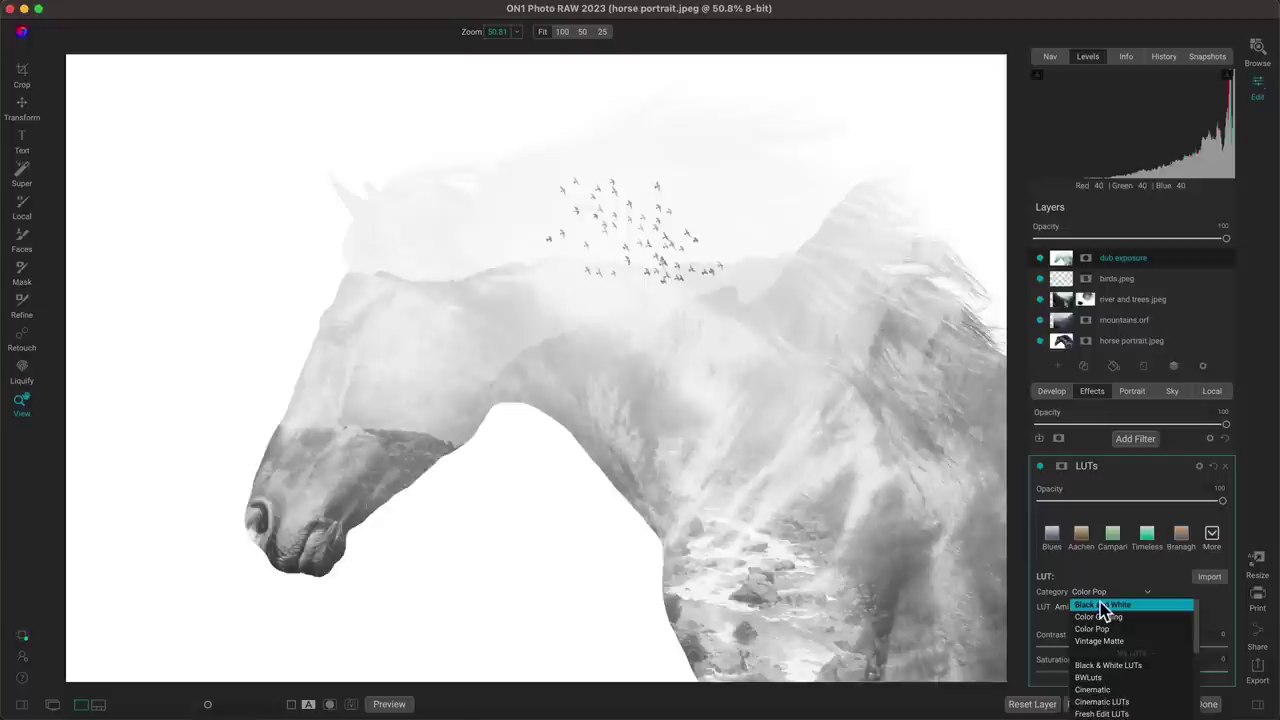
left_click(1103, 606)
left_click(1100, 608)
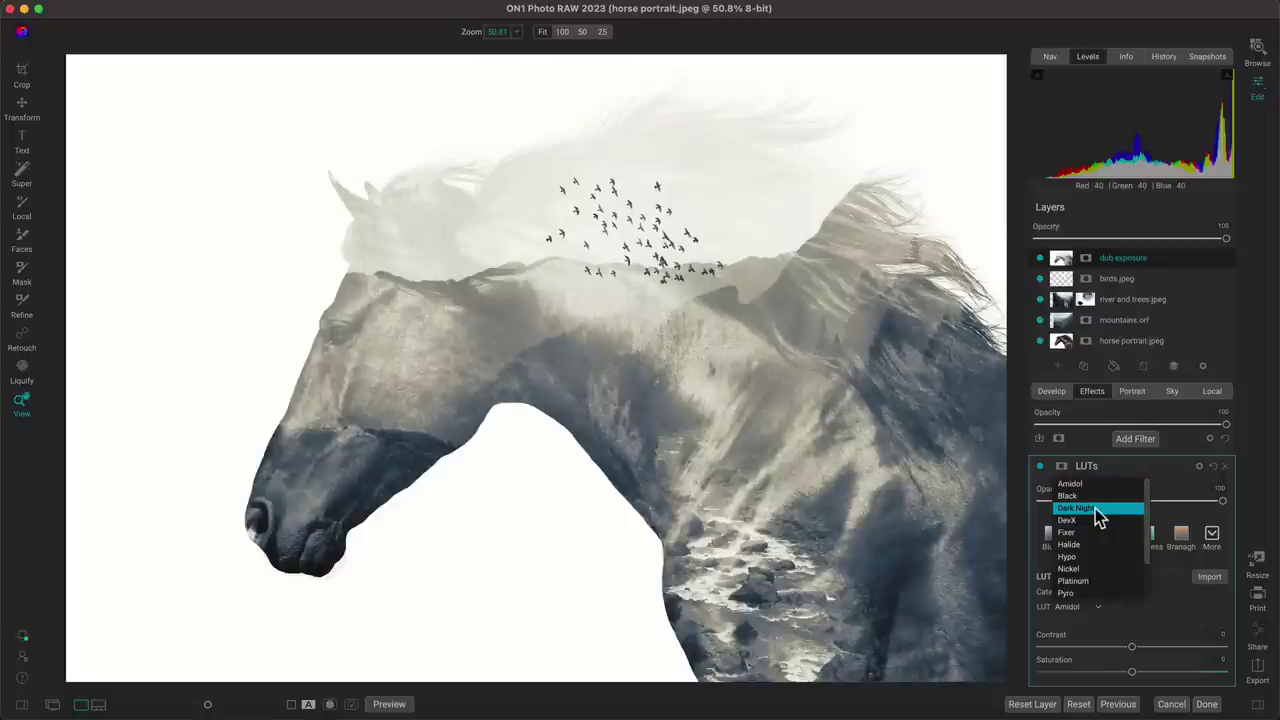
left_click(1095, 508)
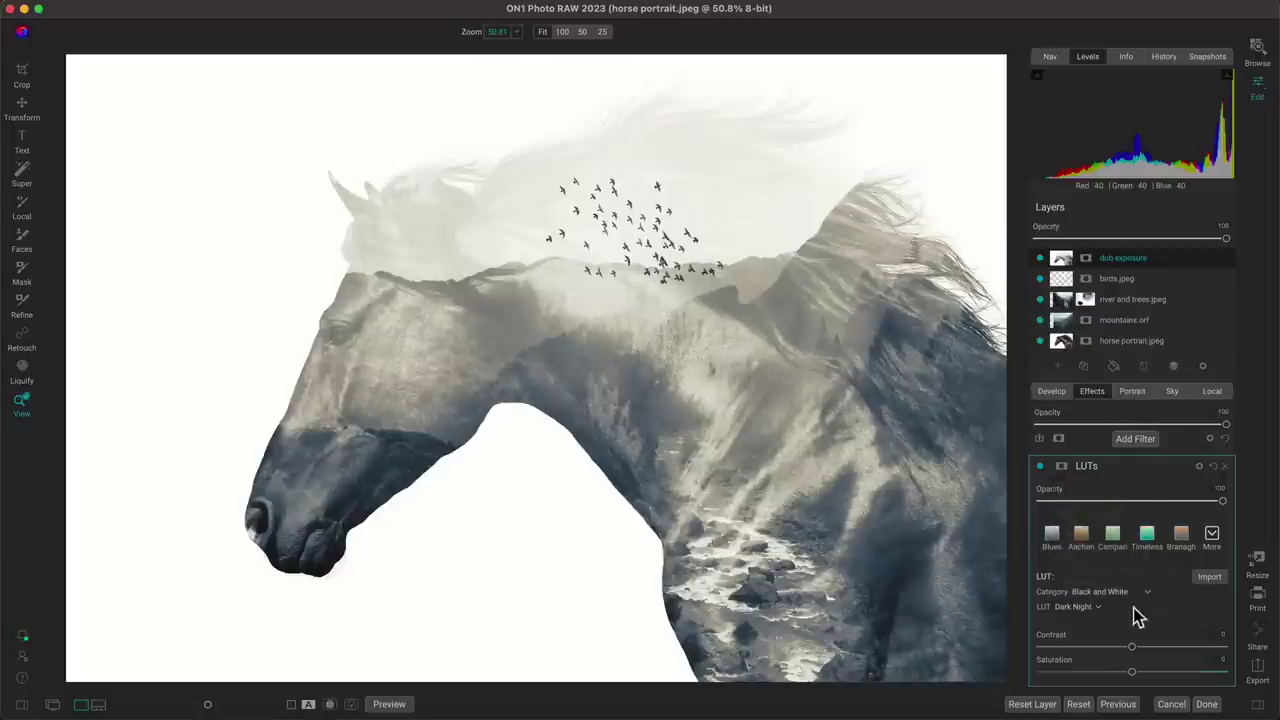
left_click_drag(1131, 671, 974, 677)
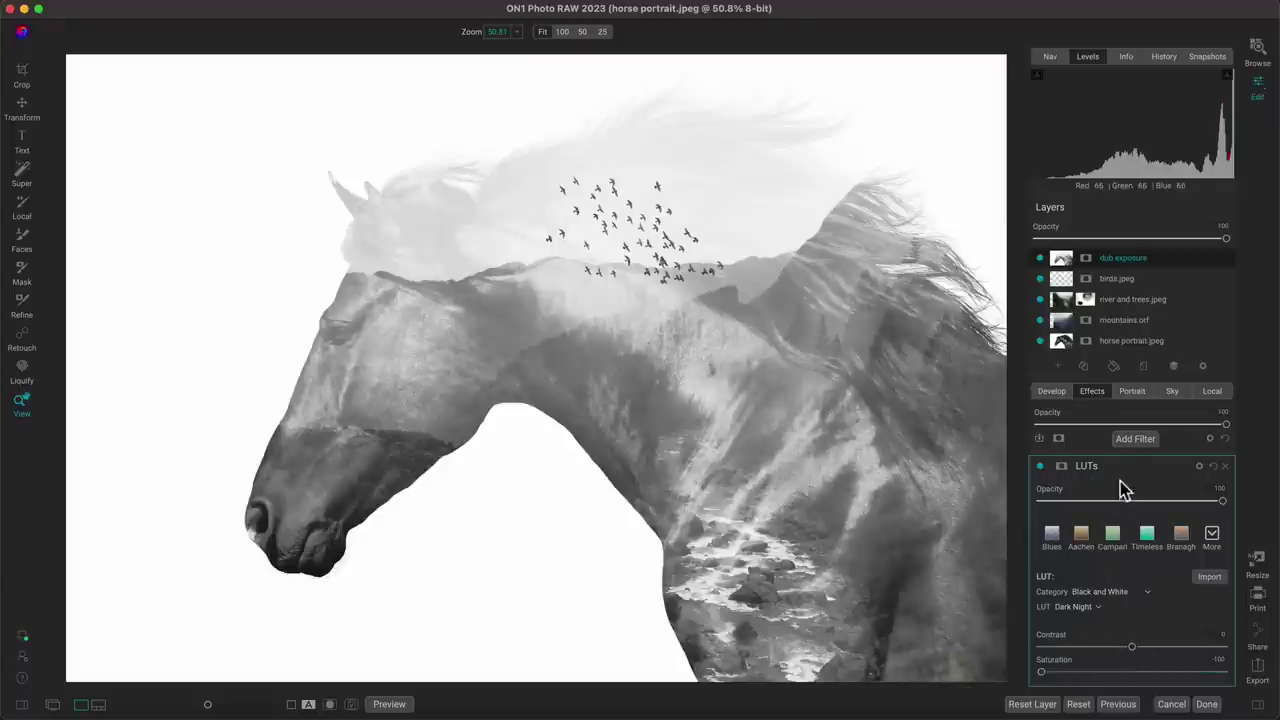
- Add a Sun Flare filter to the dub exposure layer and apply its Sun Star preset
left_click(1137, 440)
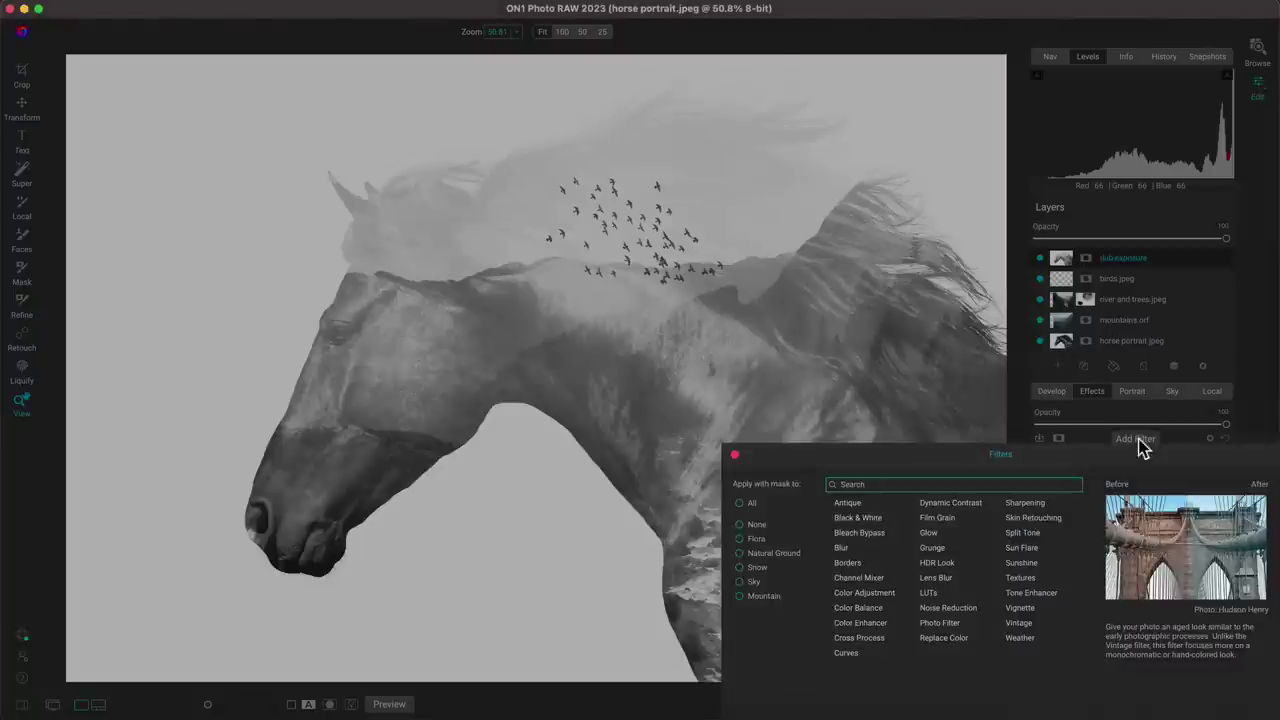
left_click(1027, 545)
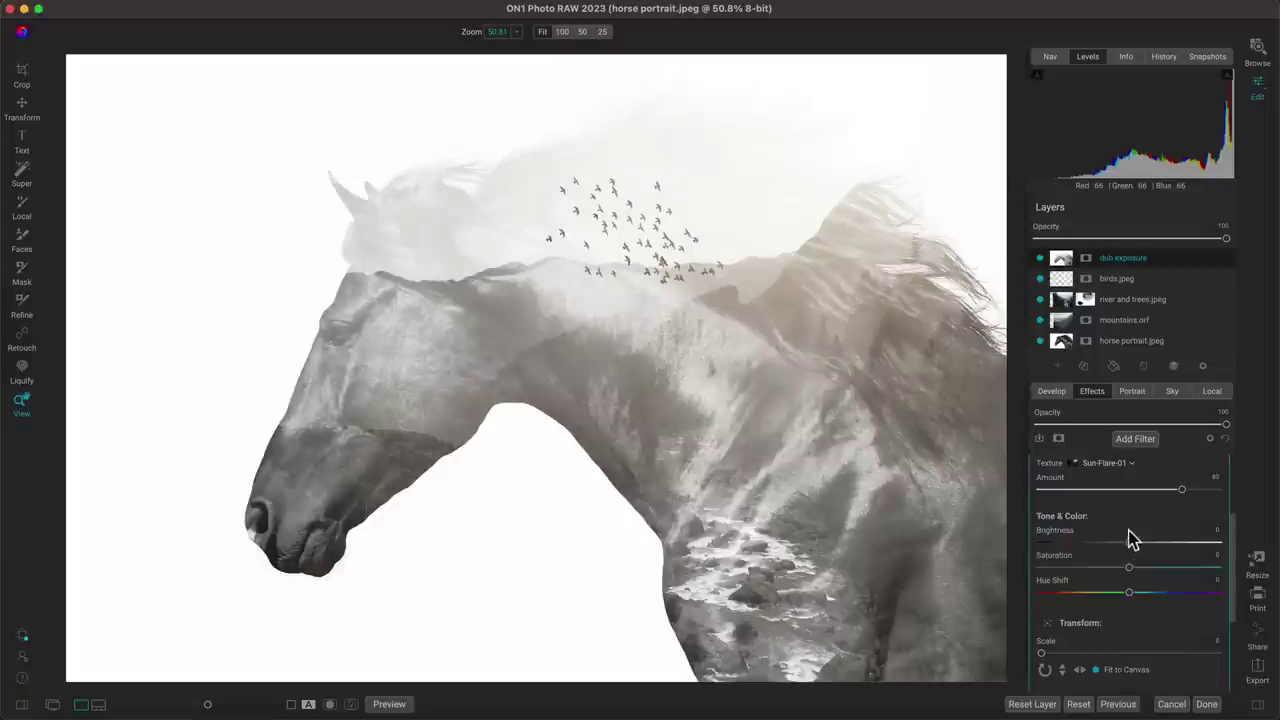
scroll(1130, 540, "up", 3)
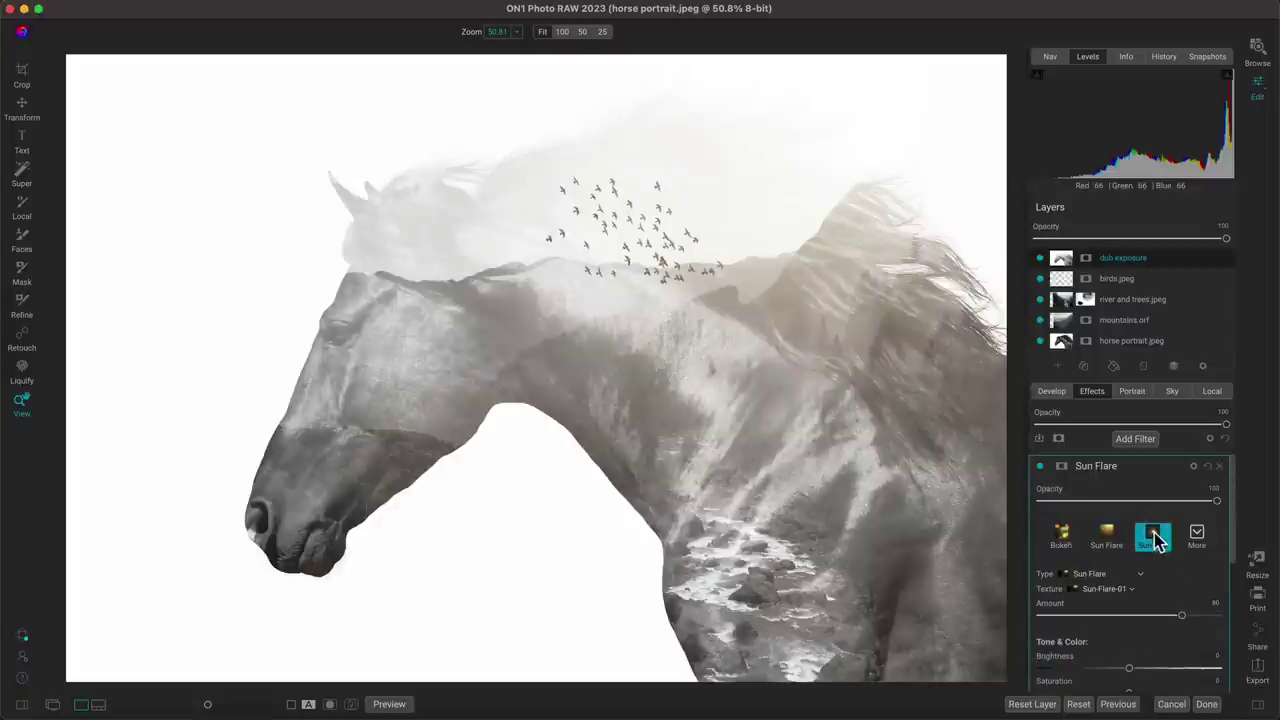
left_click(1153, 537)
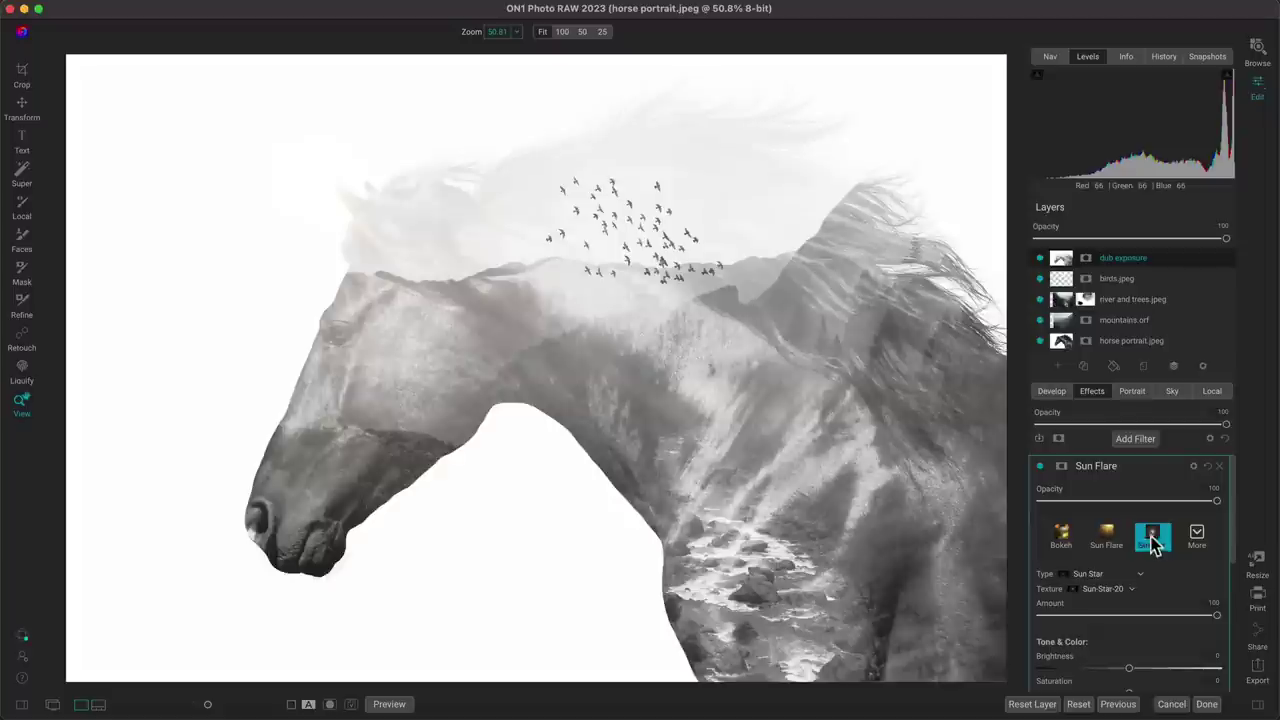
- Reposition the sun star from the horse's forehead to the ridge line beside the mane, just past the birds
scroll(1155, 580, "down", 5)
scroll(1155, 580, "up", 1)
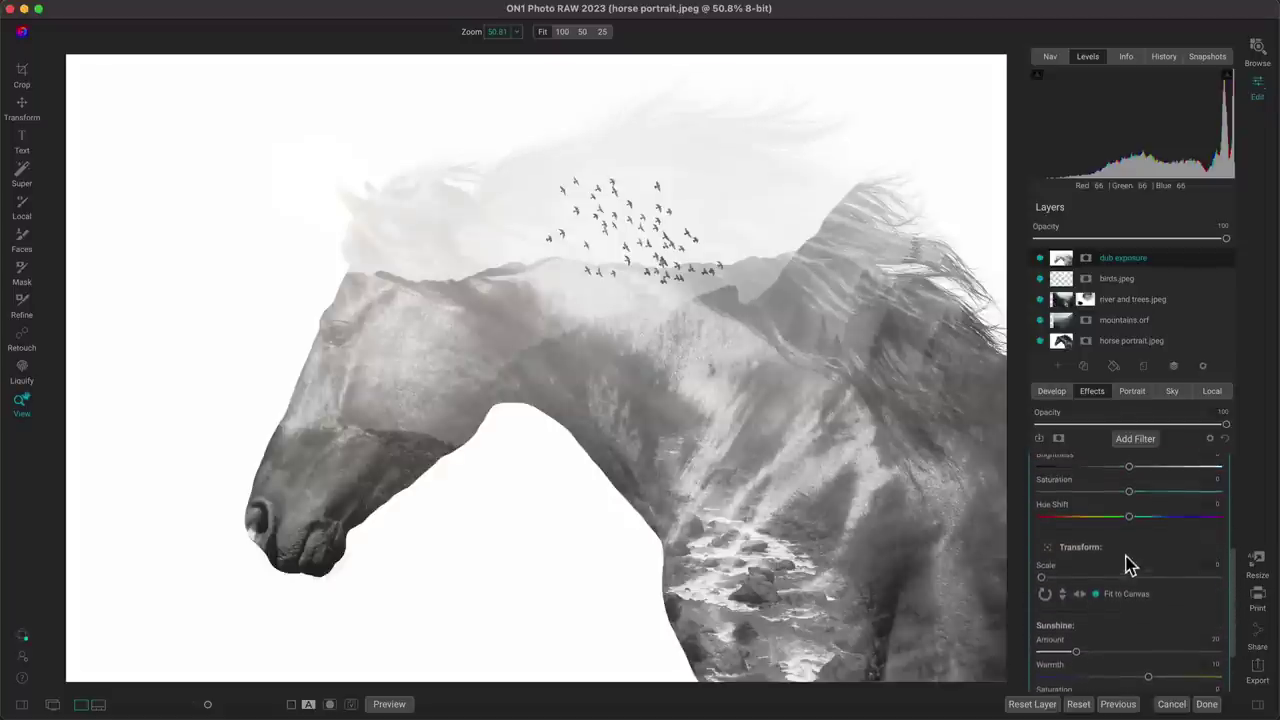
left_click(1048, 549)
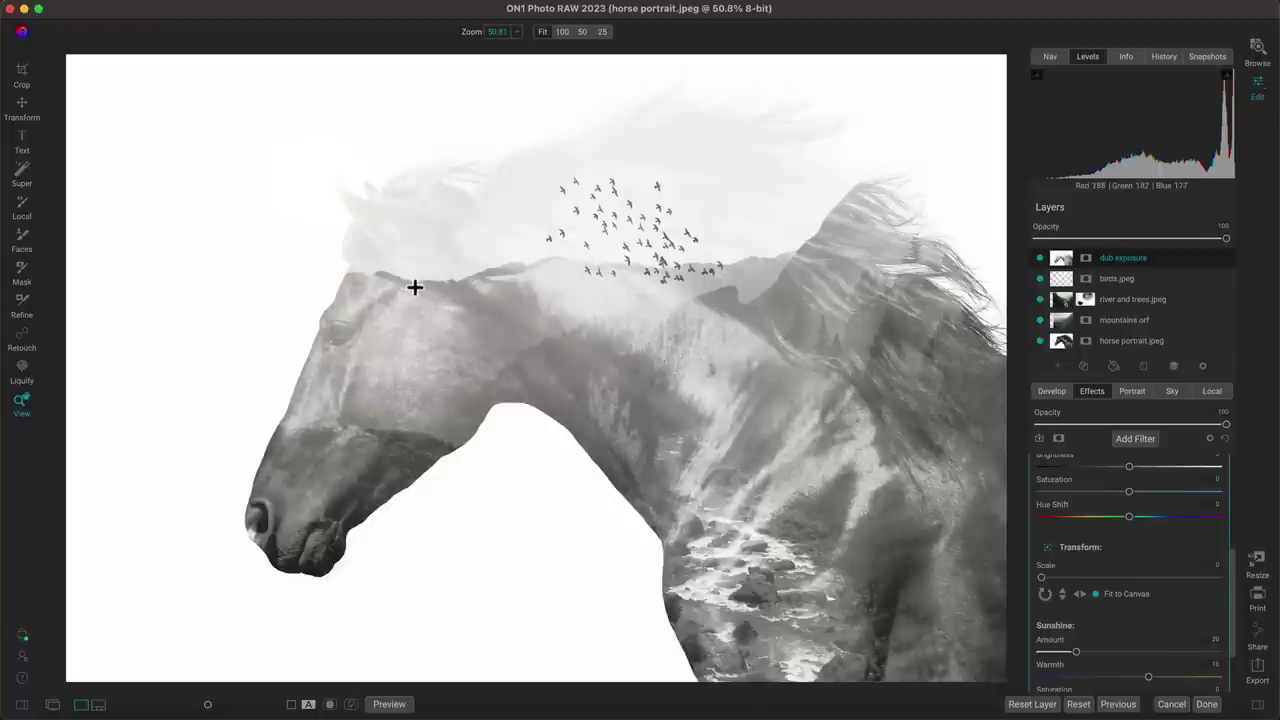
left_click_drag(414, 286, 780, 249)
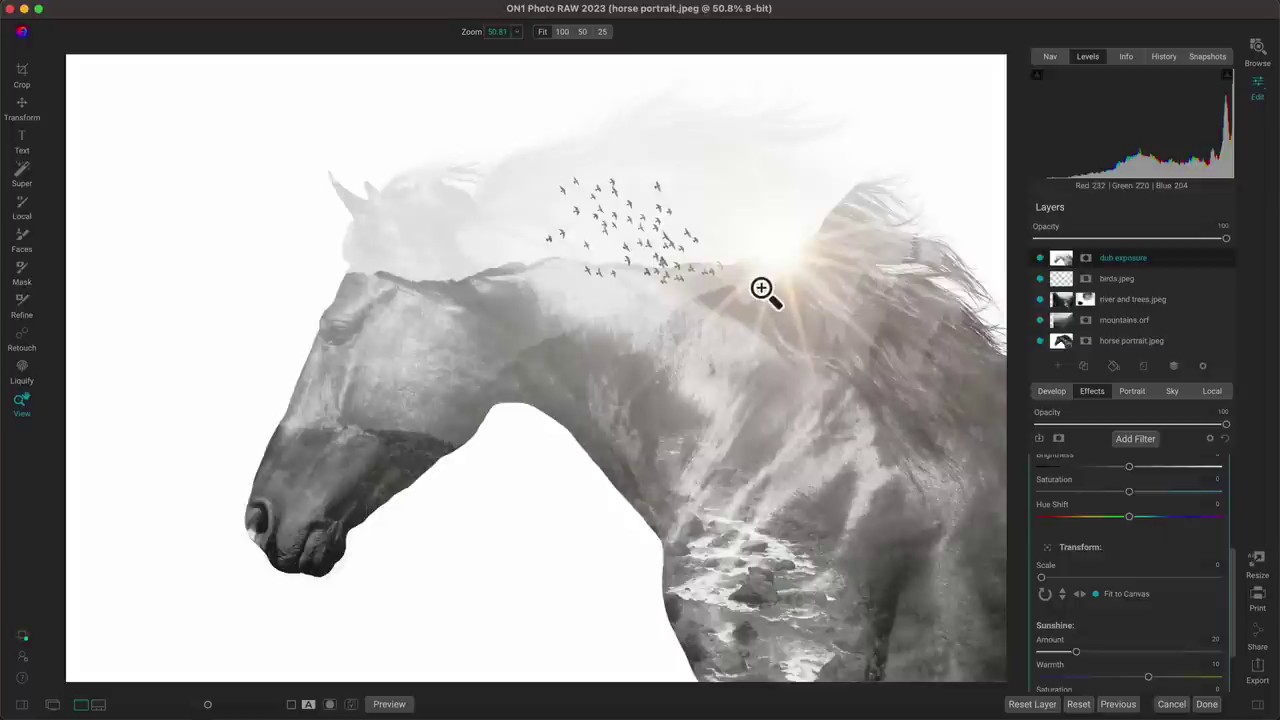
- Move the Sun Flare filter below the LUTs filter in the stack and lower its opacity to about 83
scroll(1155, 545, "up", 3)
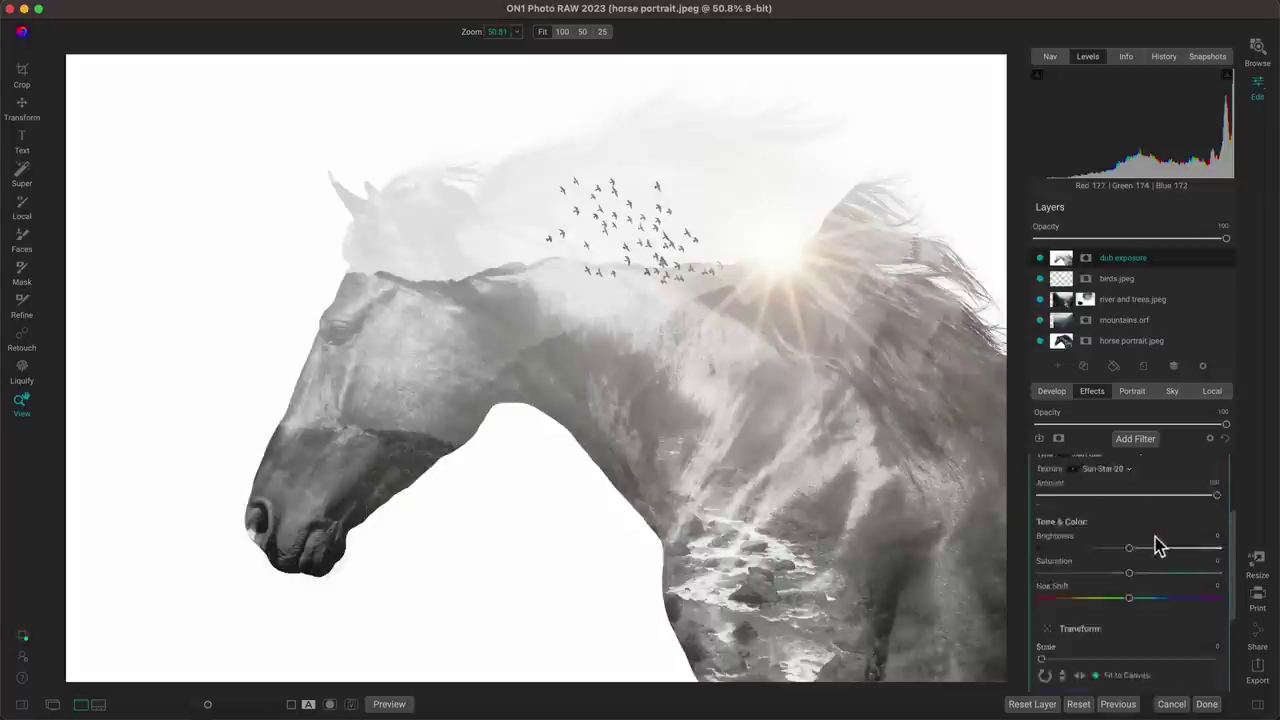
scroll(1155, 545, "up", 3)
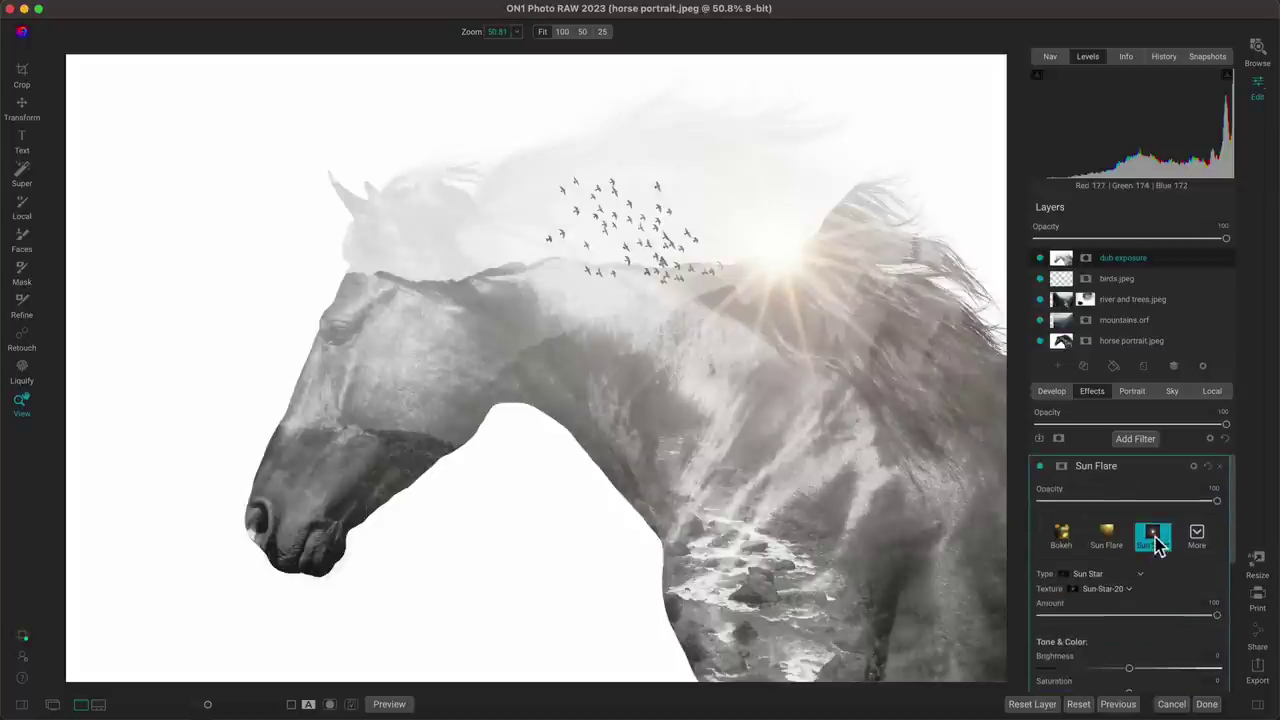
left_click(1178, 467)
left_click_drag(1172, 474, 1160, 503)
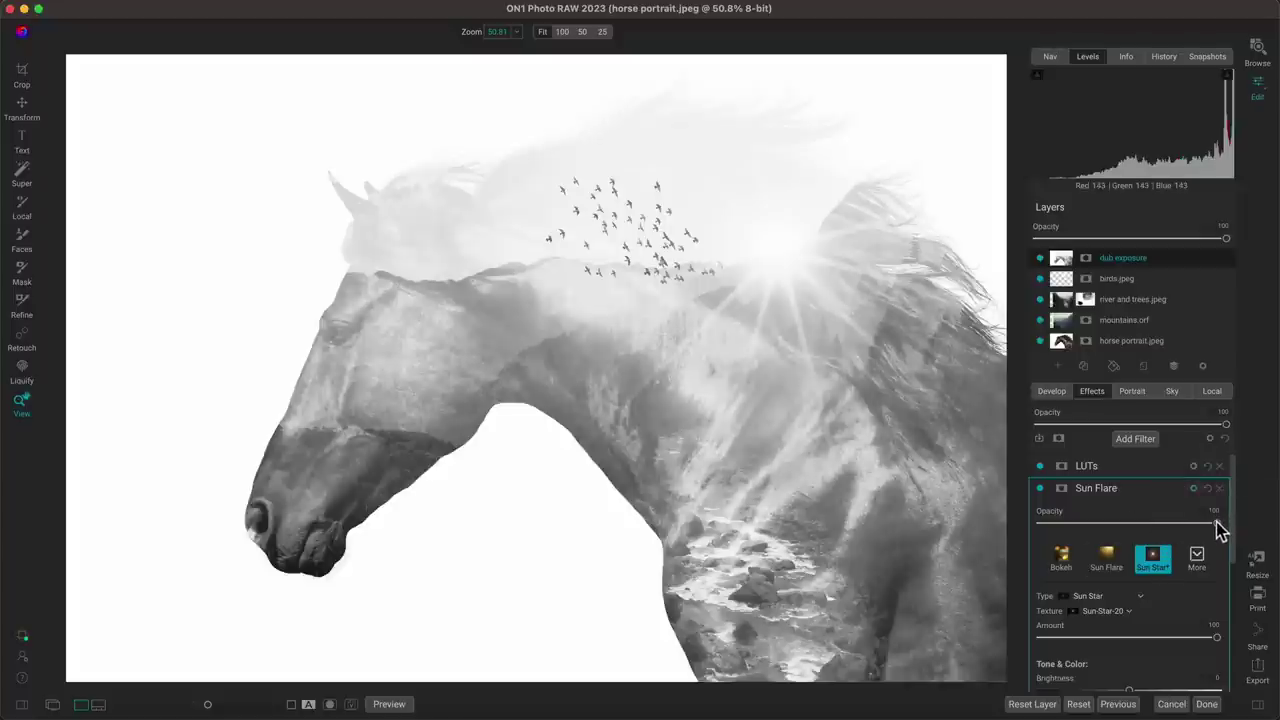
left_click_drag(1216, 522, 1187, 522)
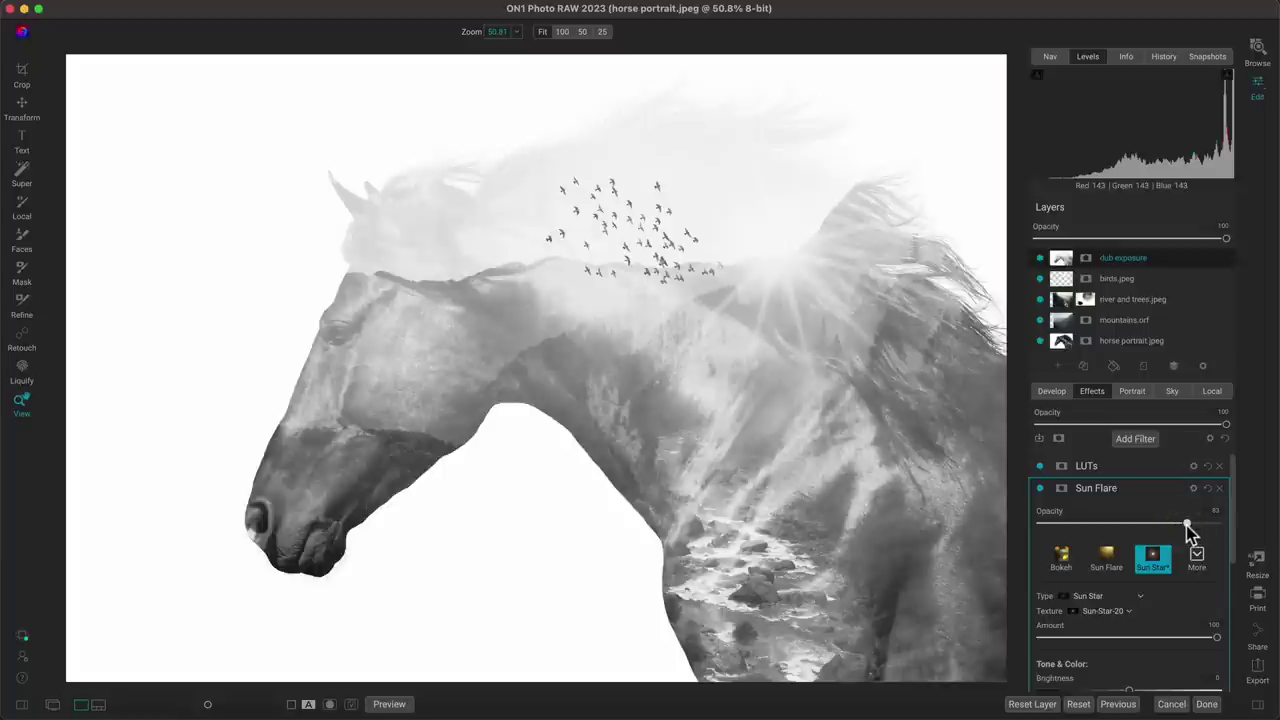
- Review the composite's build-up by hiding every layer above the horse portrait and showing them again one at a time
left_click(1040, 258)
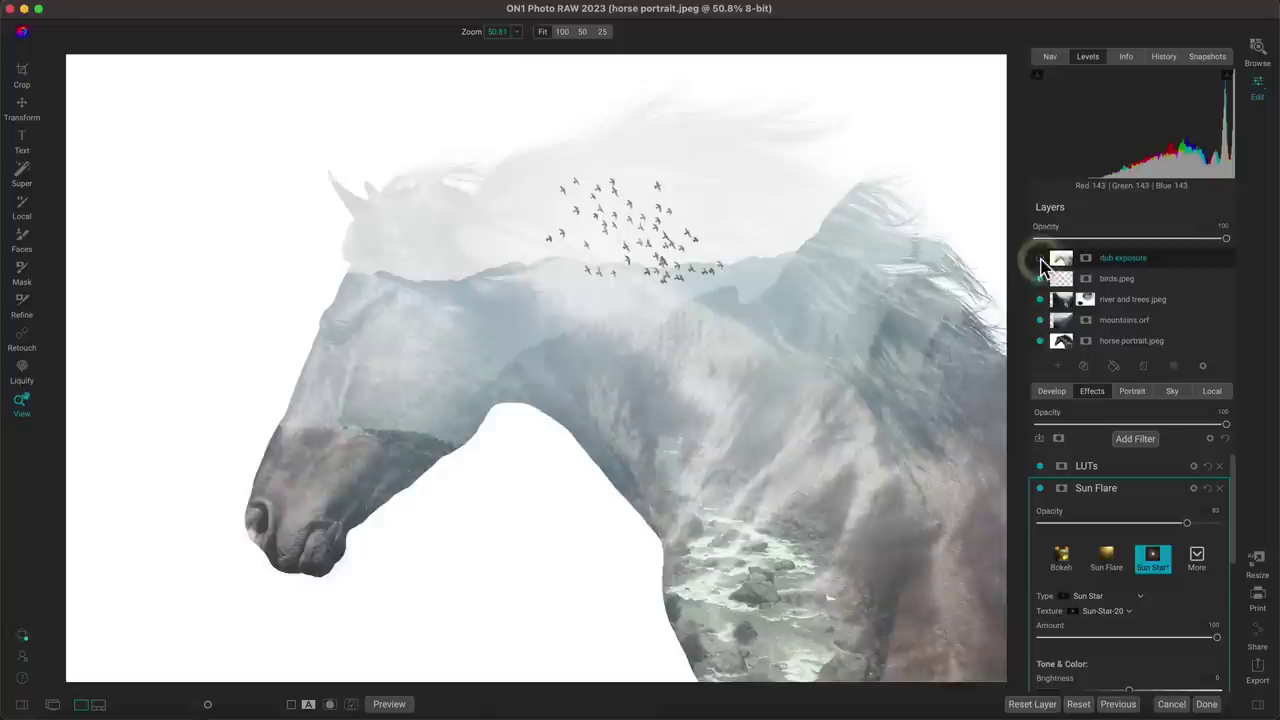
left_click(1040, 278)
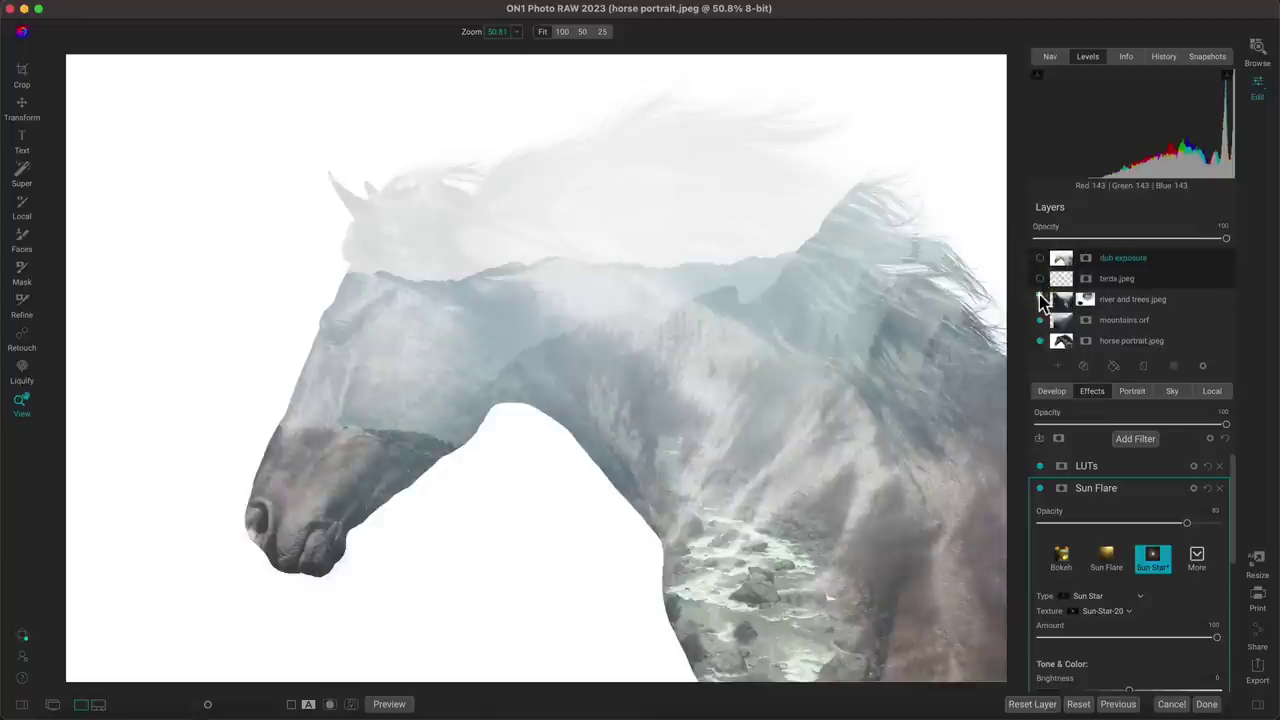
left_click(1040, 299)
left_click(1040, 319)
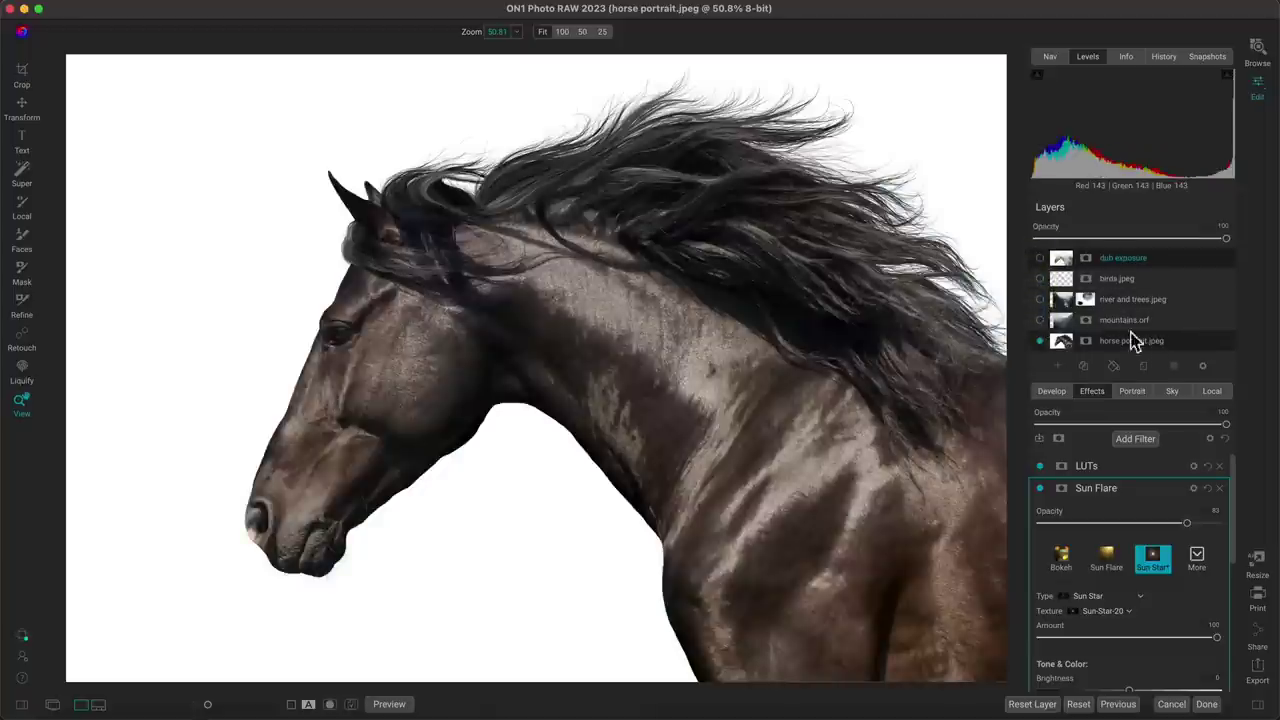
left_click(1040, 320)
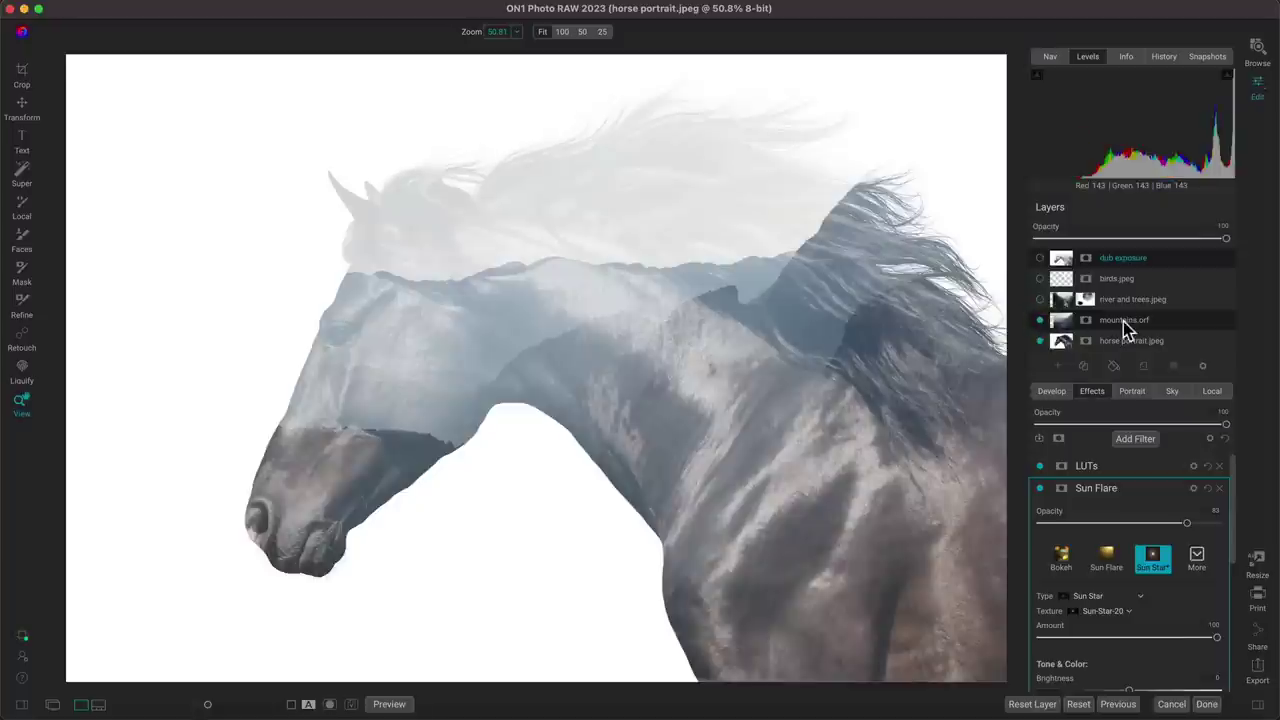
left_click(1040, 299)
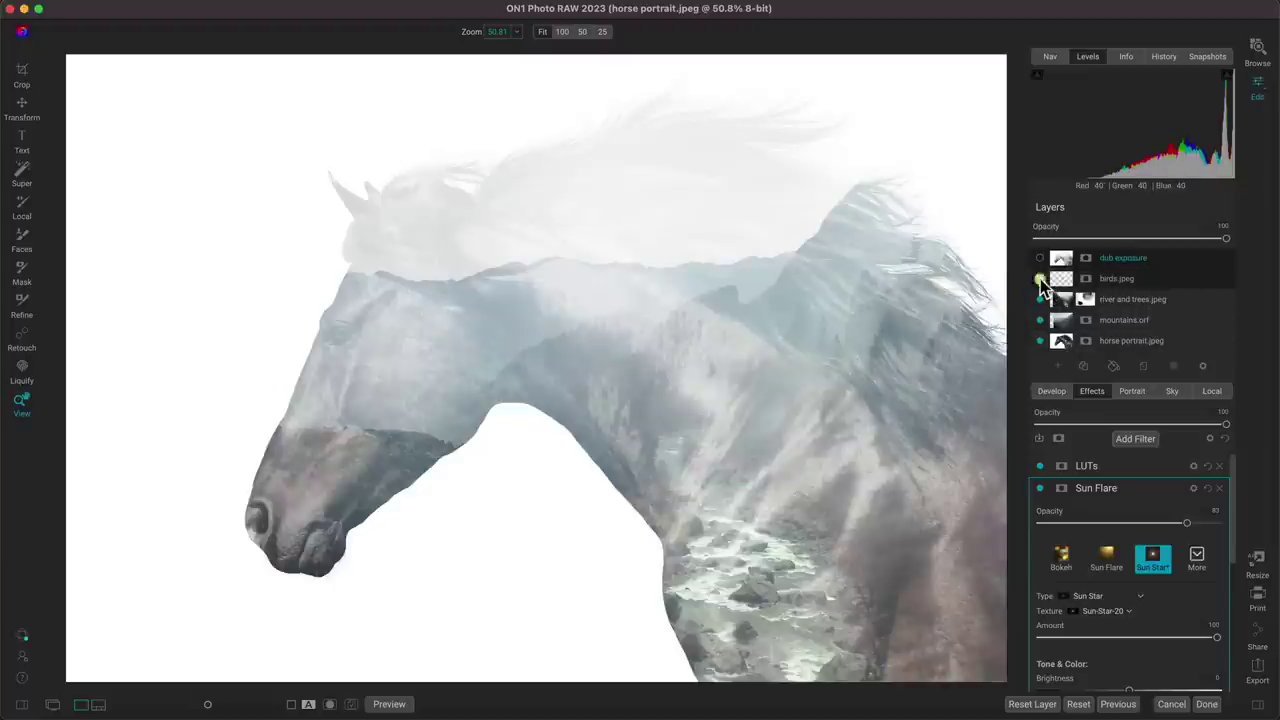
left_click(1040, 279)
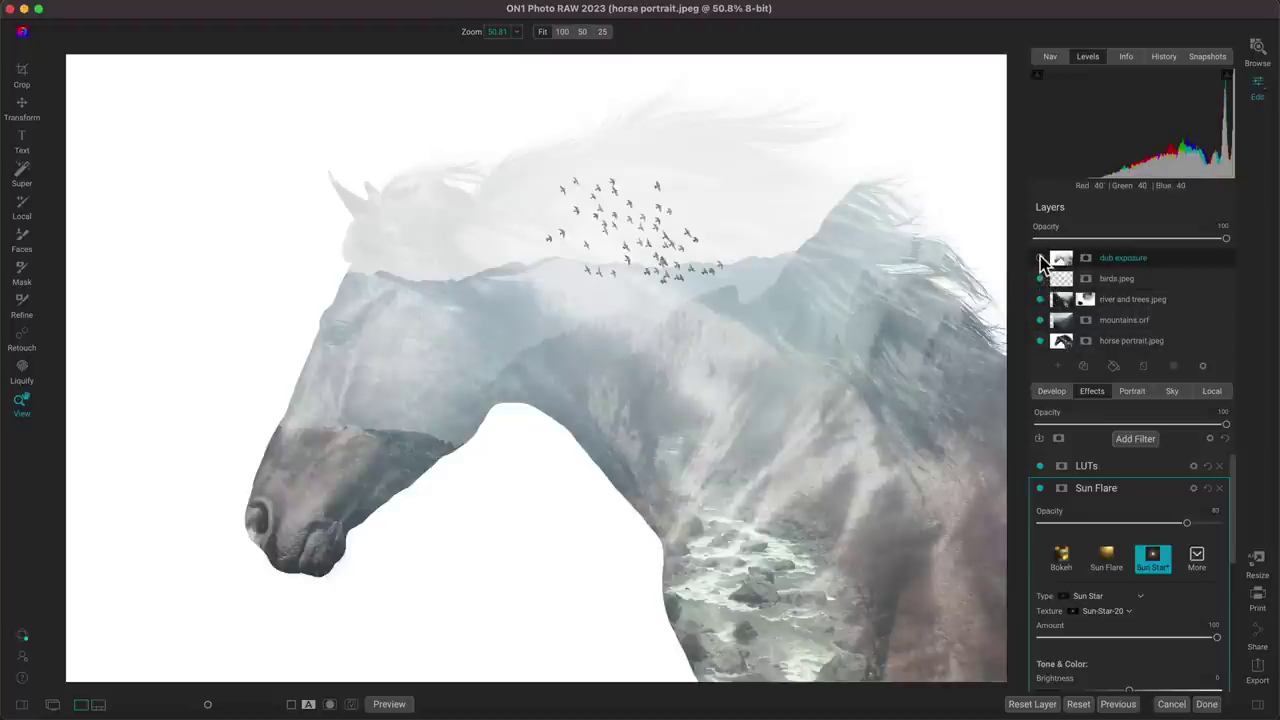
left_click(1040, 258)
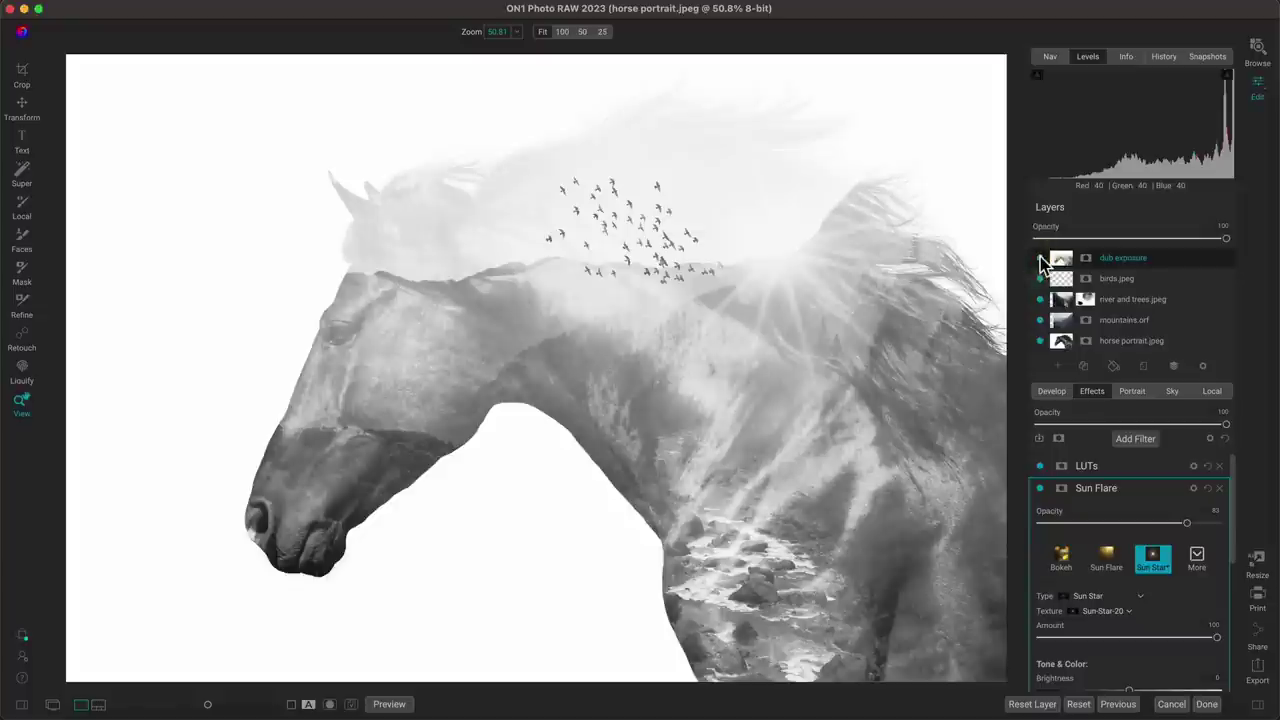
- Adjust the dub exposure layer's tone with exposure at -0.35 and contrast at about 11
left_click(1177, 264)
left_click(1063, 396)
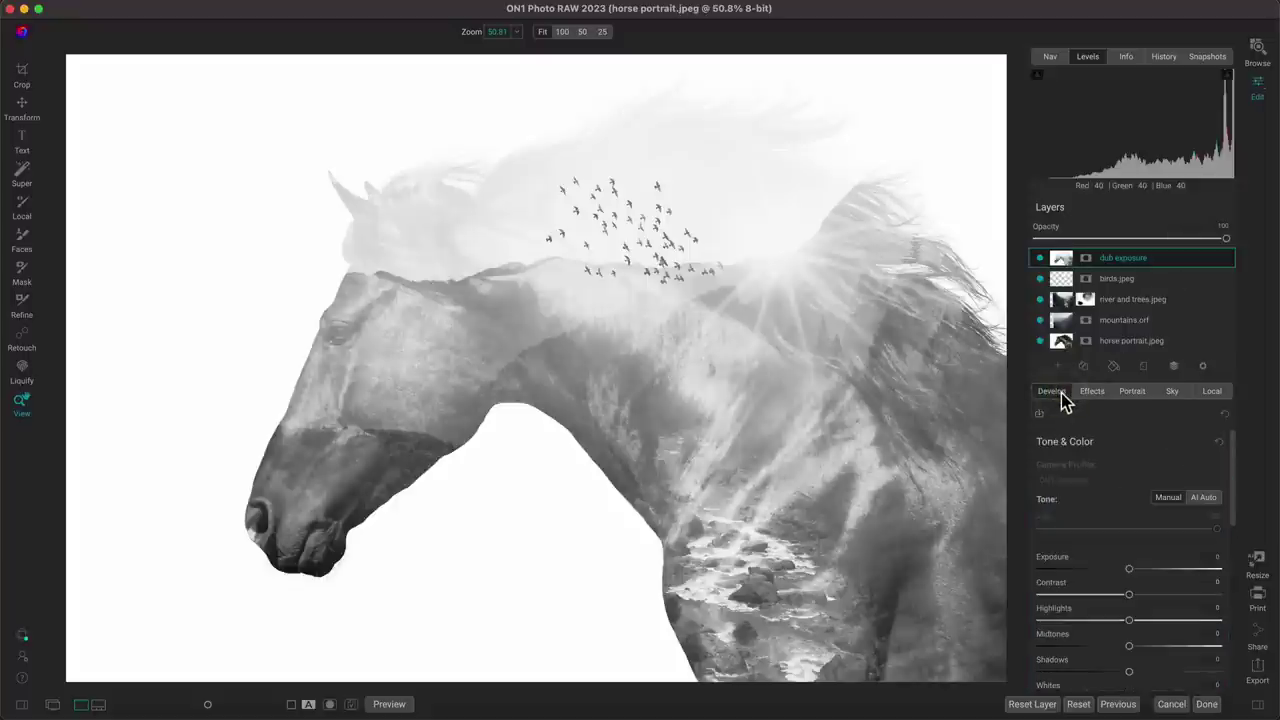
left_click_drag(1130, 575, 1163, 598)
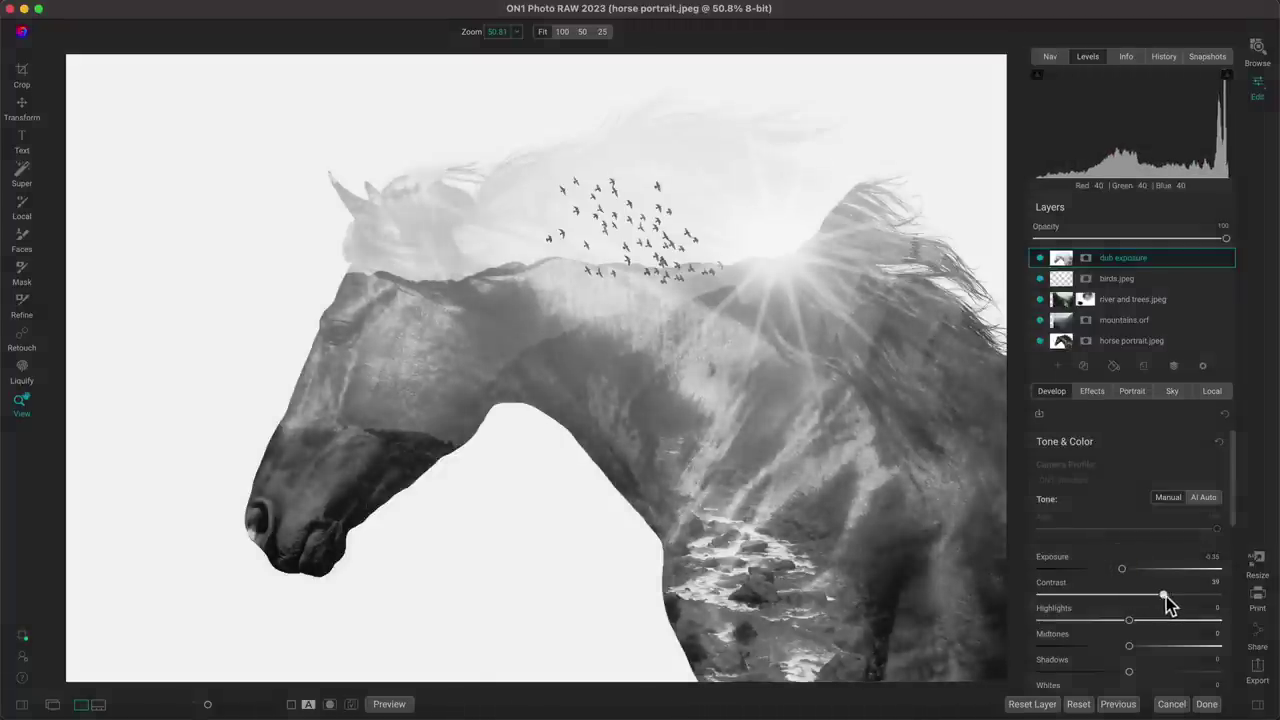
left_click_drag(1166, 595, 1137, 596)
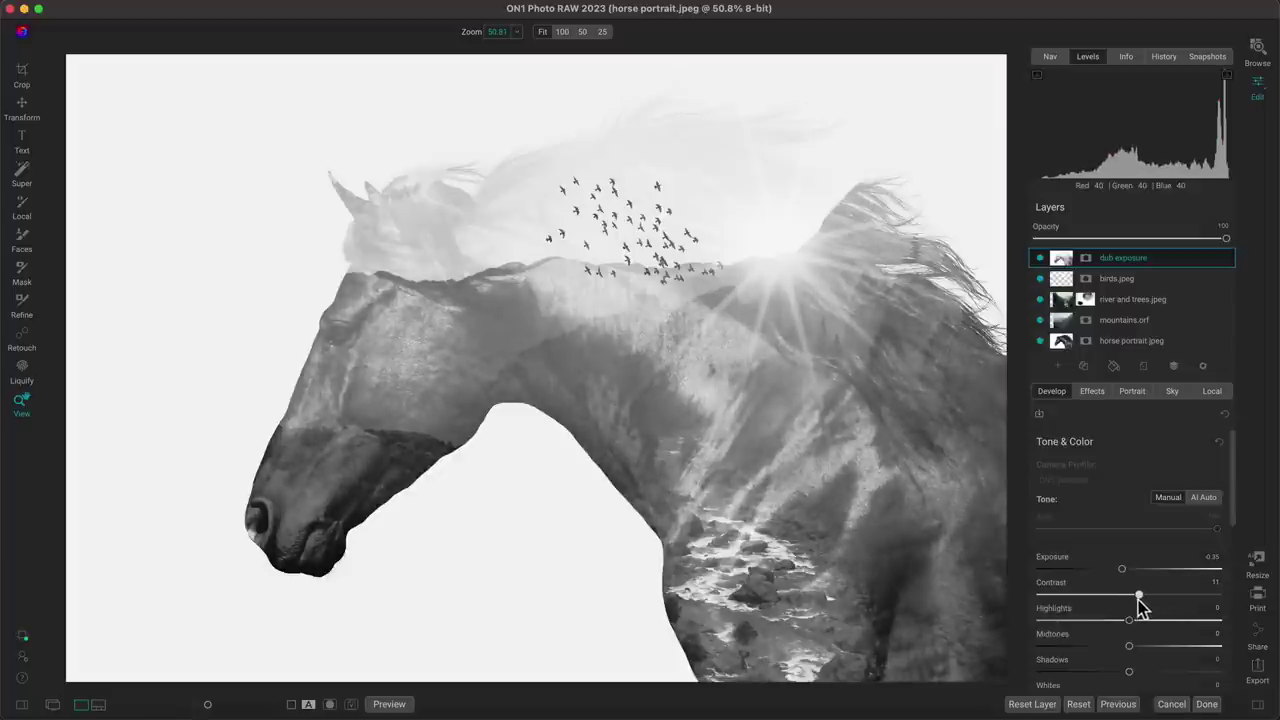
left_click_drag(1140, 604, 1143, 605)
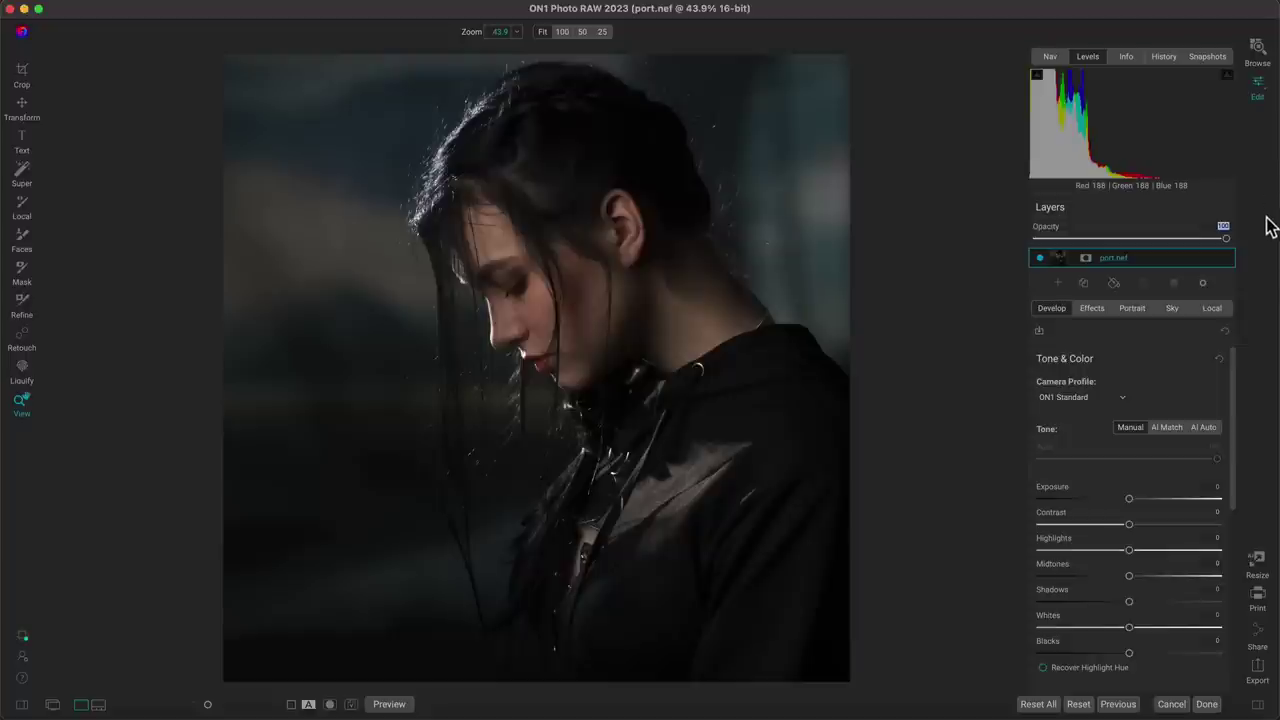
- Add a LUTs filter to the port.nef portrait, and compare the image with the filter off and on
left_click(1092, 310)
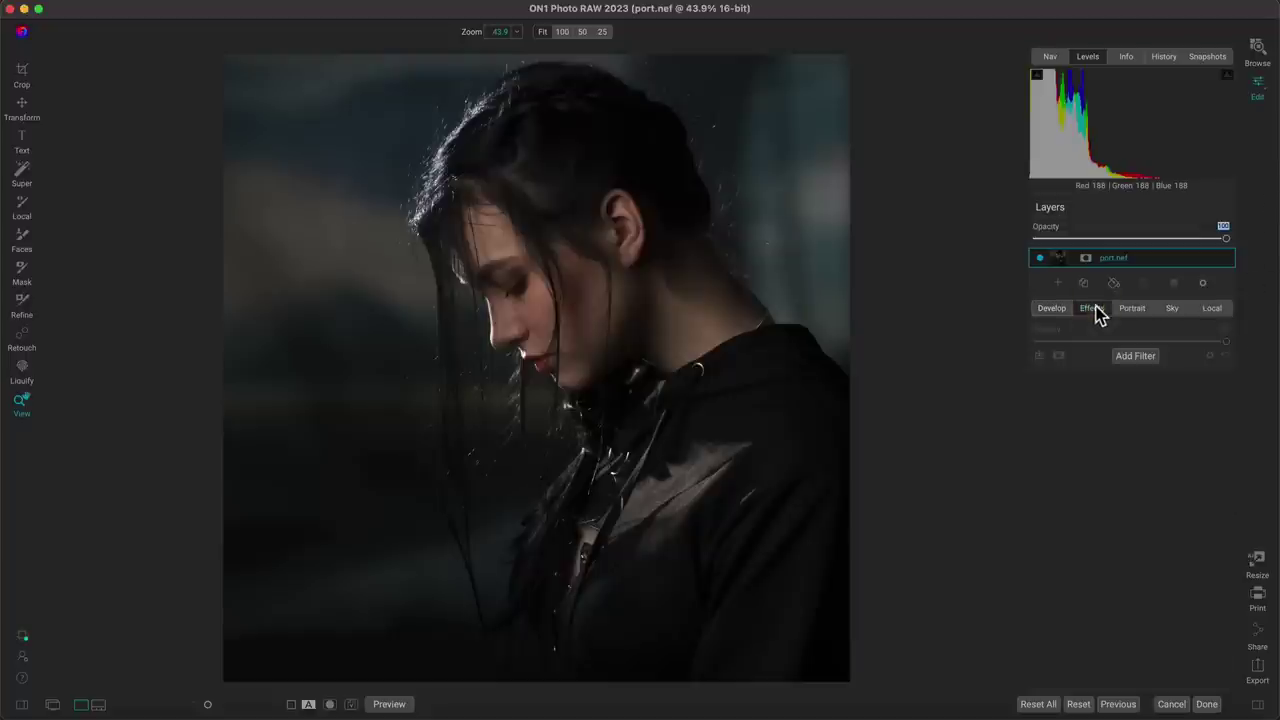
left_click(1142, 360)
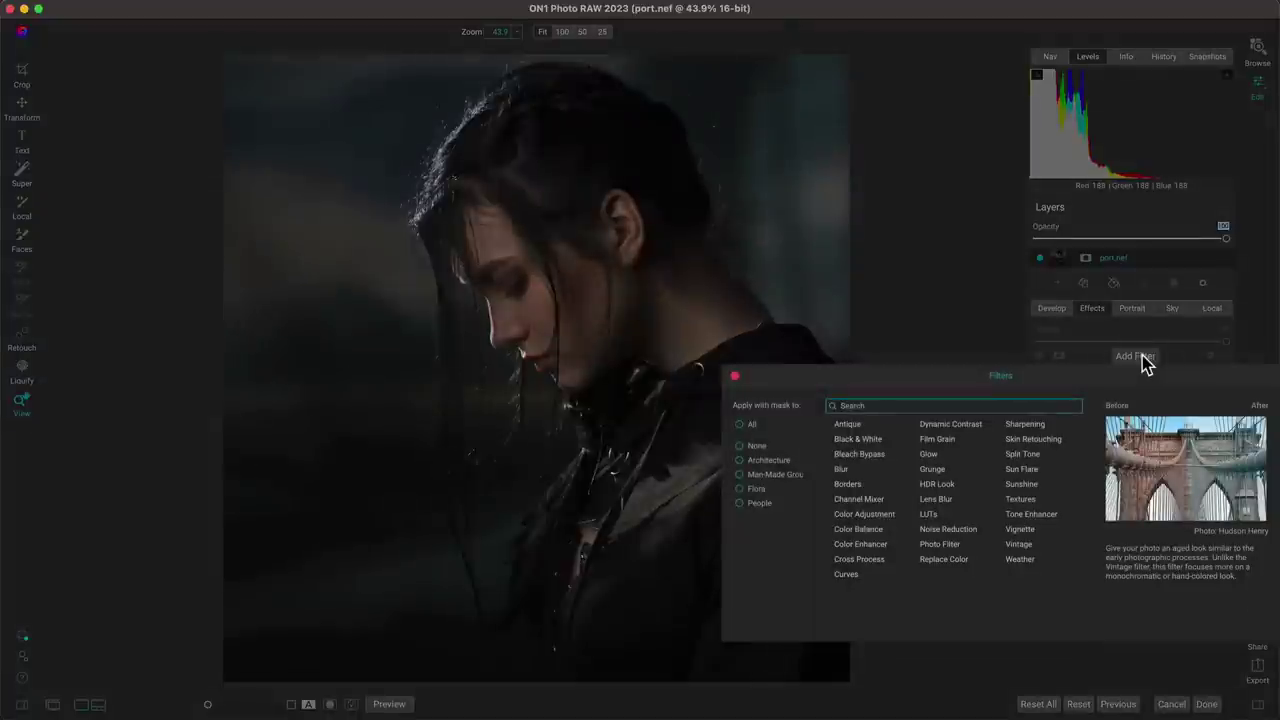
left_click(930, 516)
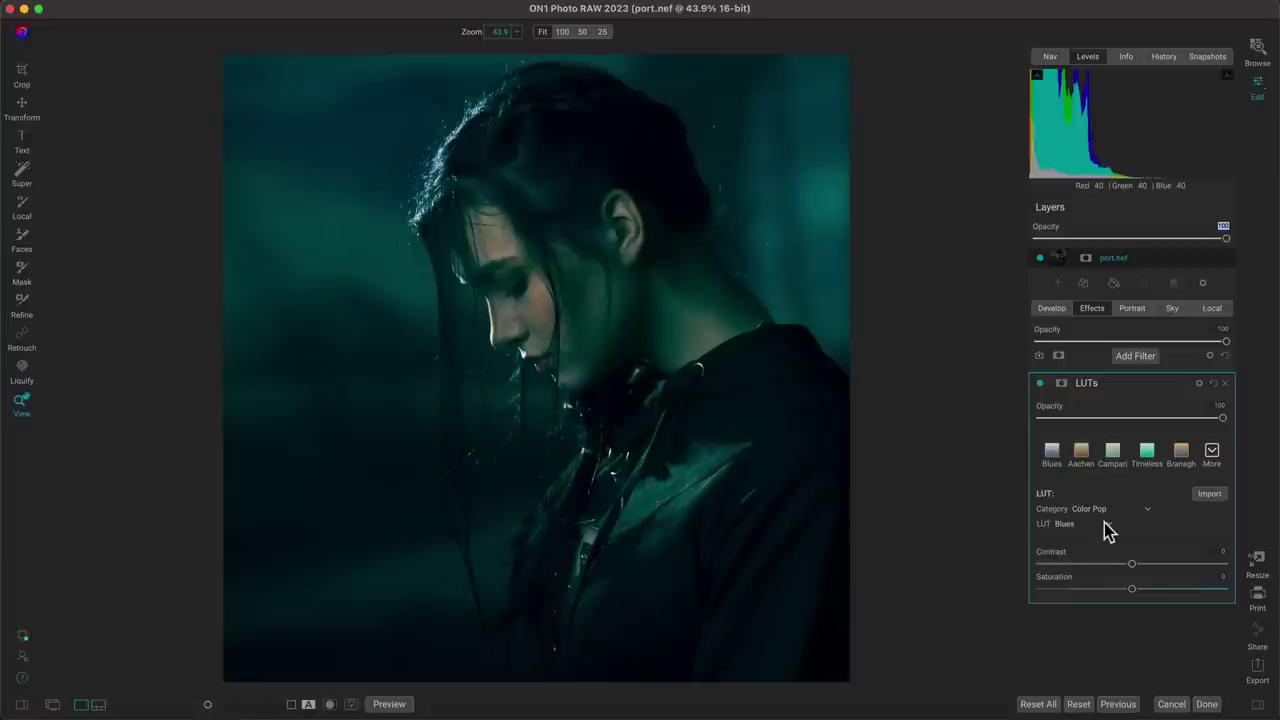
left_click(1041, 386)
left_click(1041, 386)
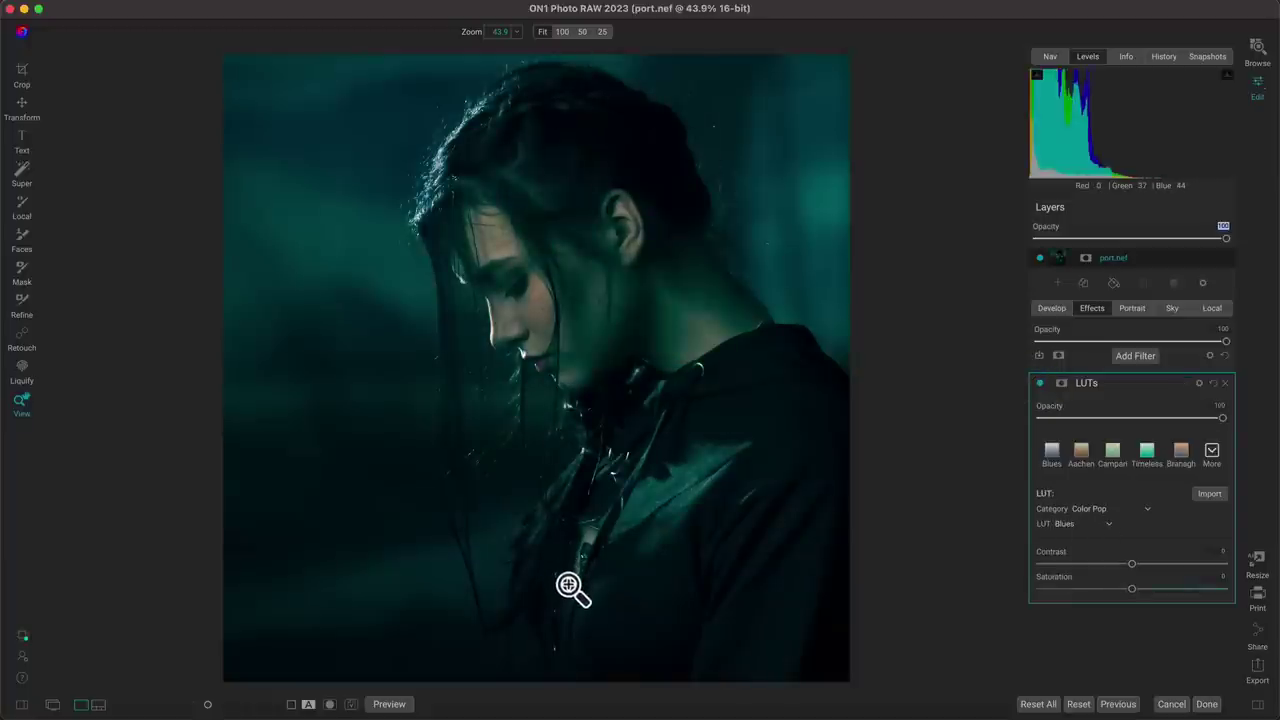
- Limit the LUTs filter to the right half of the portrait with a vertical linear gradient mask across the woman's face
key("shift+b")
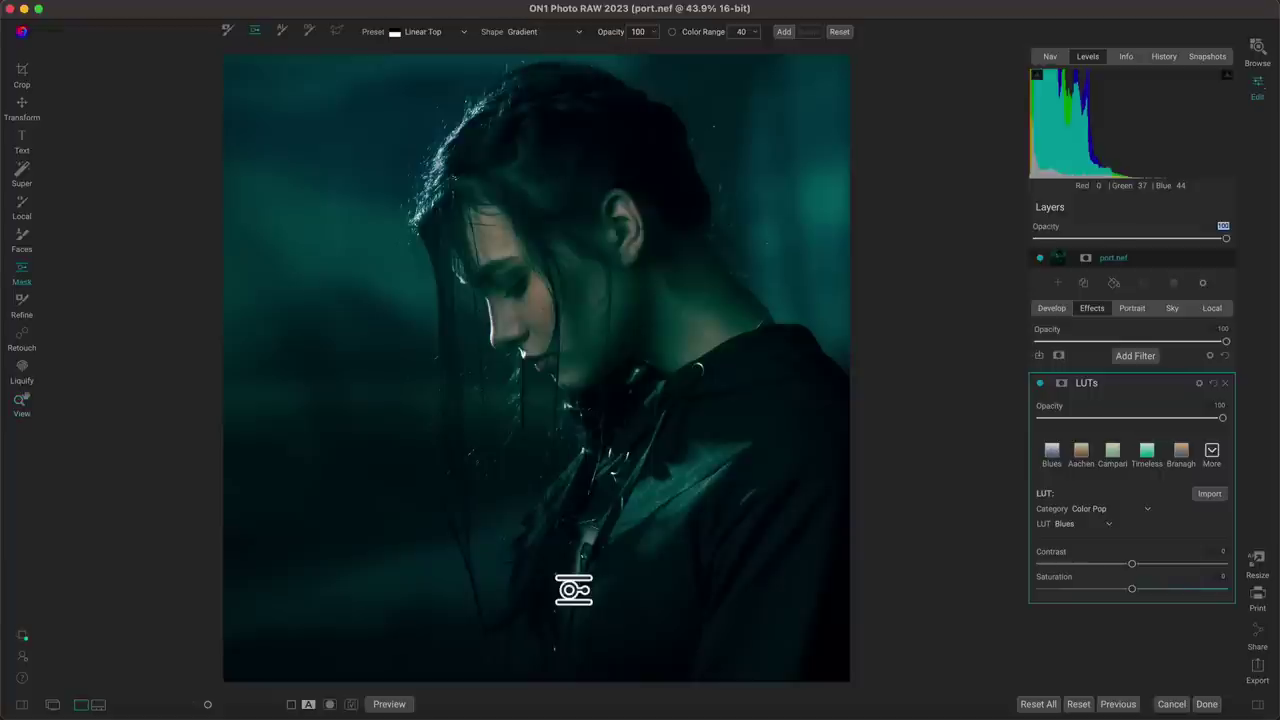
left_click(548, 458)
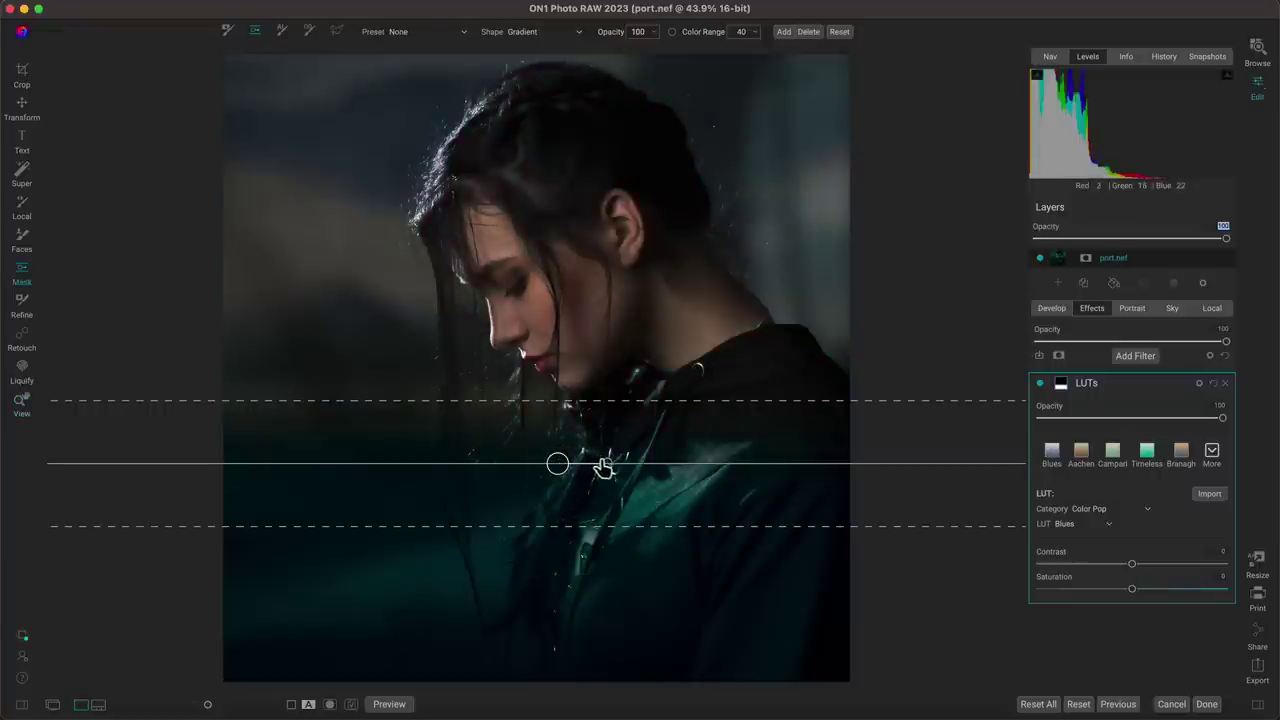
left_click_drag(604, 456, 553, 364)
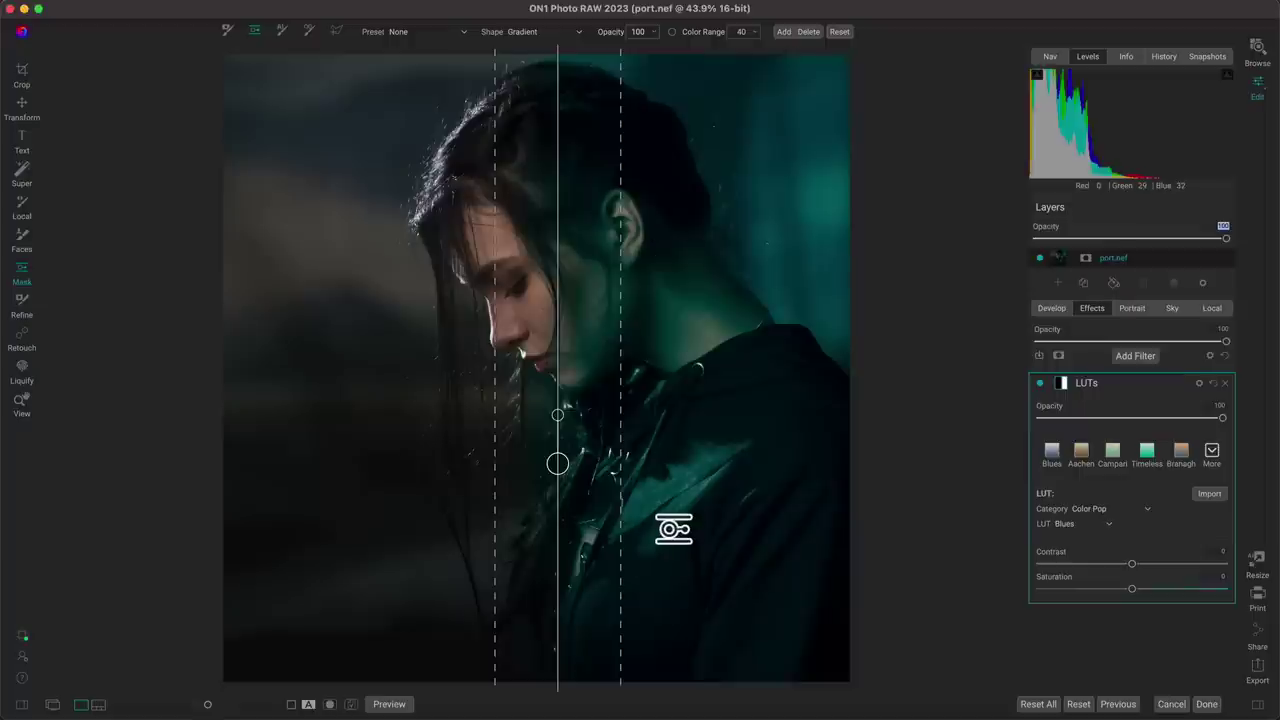
left_click_drag(558, 465, 577, 332)
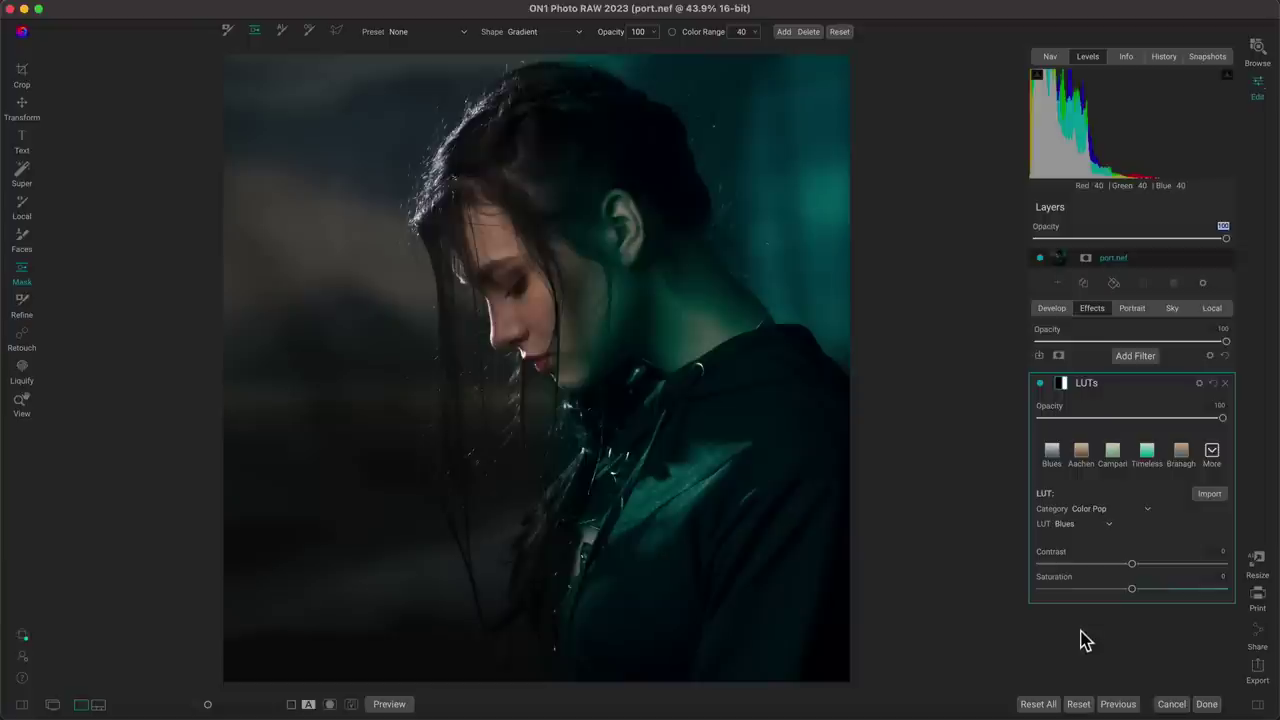
- Raise the masked LUTs filter's contrast to 10 and increase its saturation
left_click_drag(1131, 566, 1168, 591)
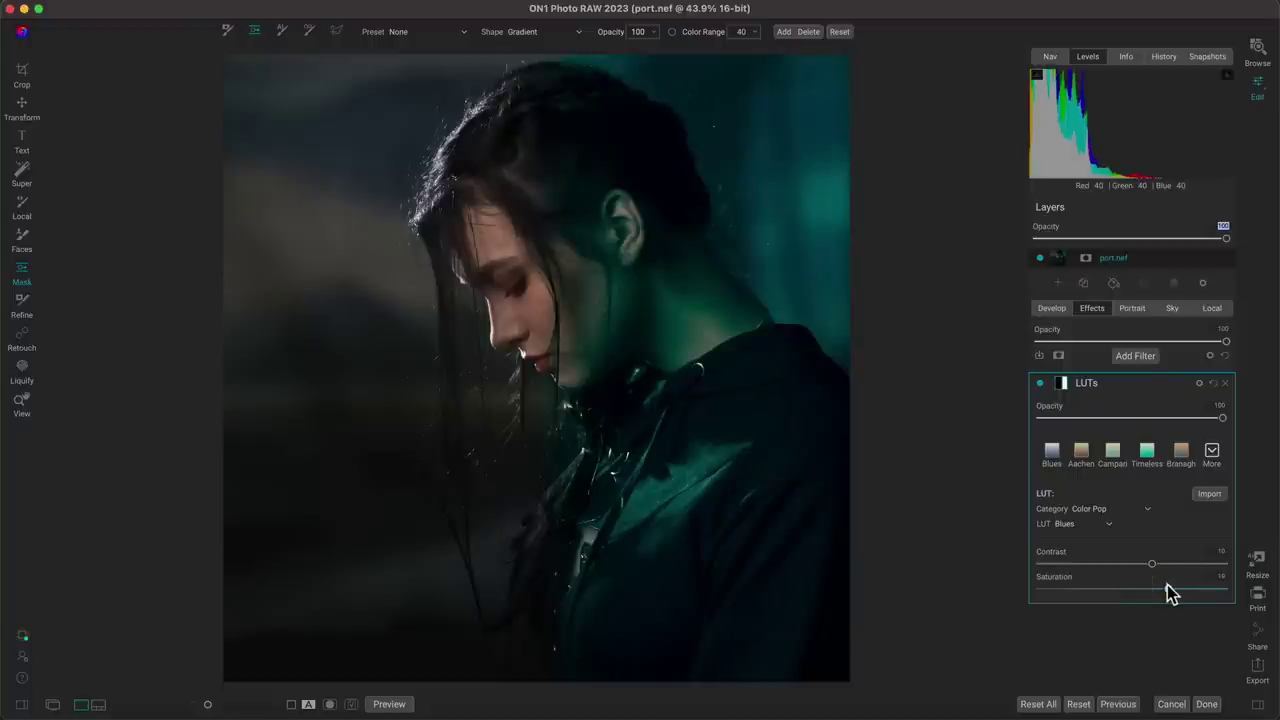
- Copy the LUTs filter's gradient mask, and add a second LUTs filter with the Branagh style
left_click(1062, 384)
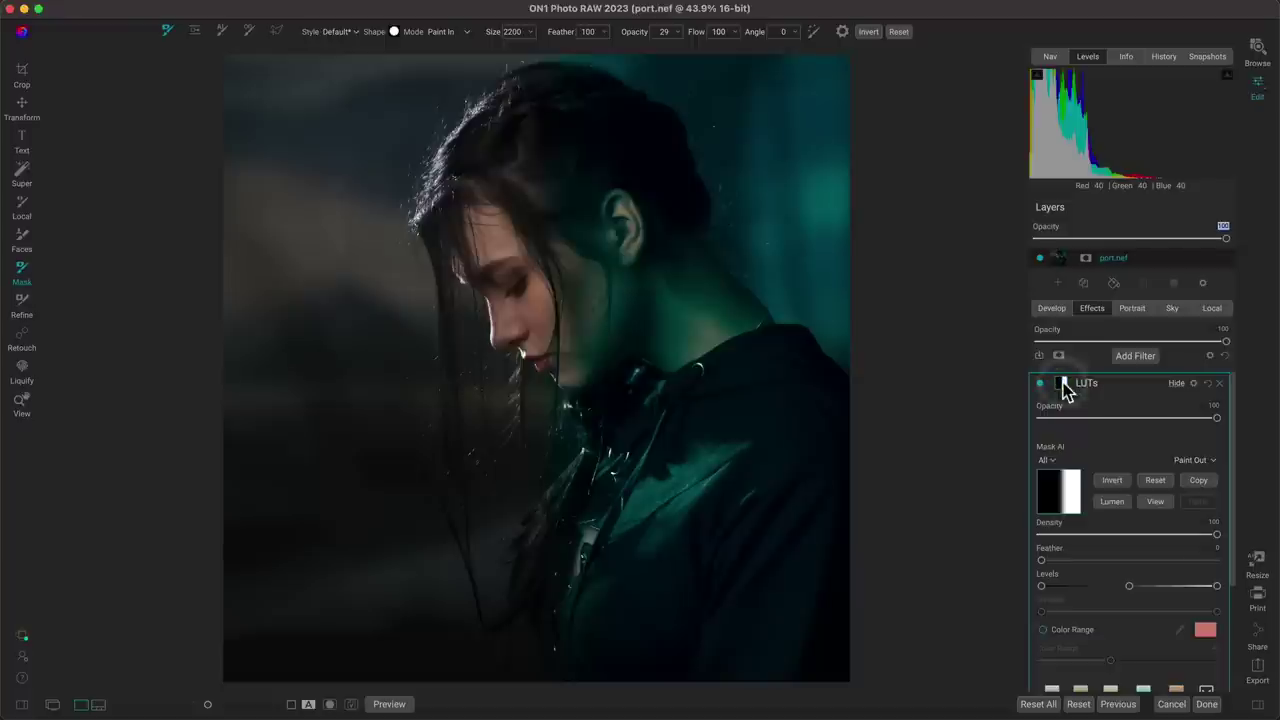
left_click(1201, 484)
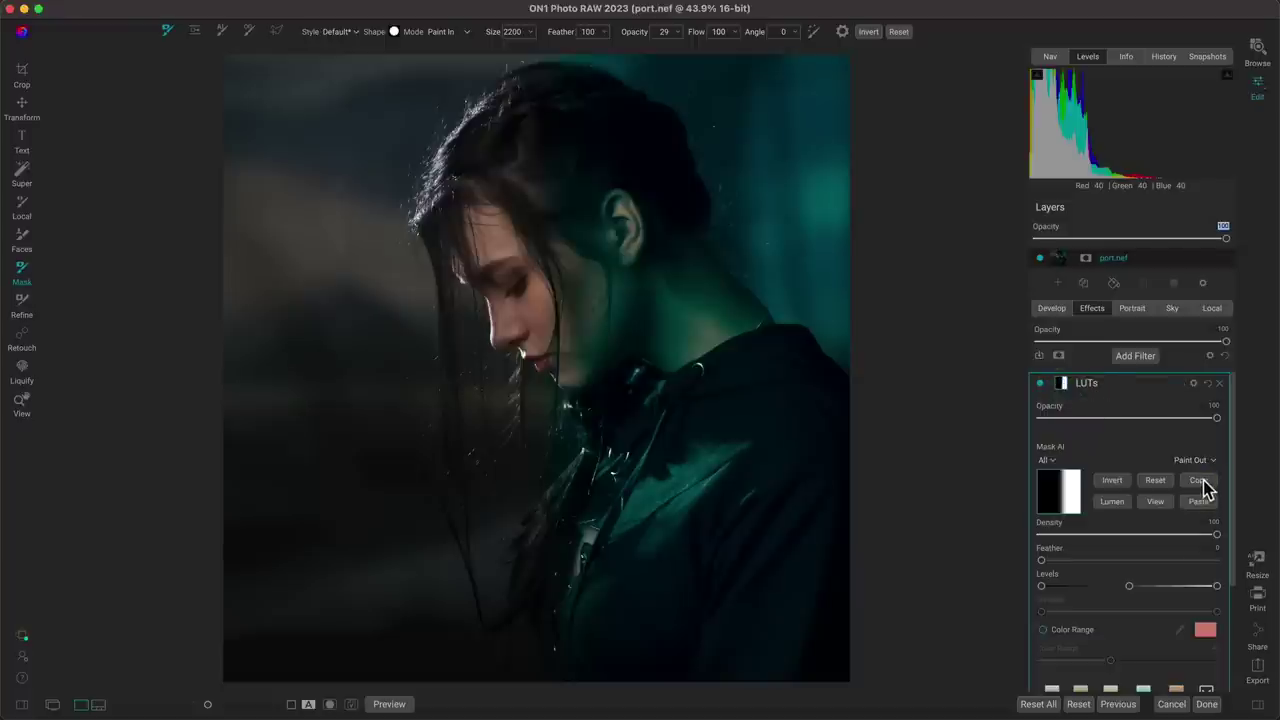
left_click(1148, 360)
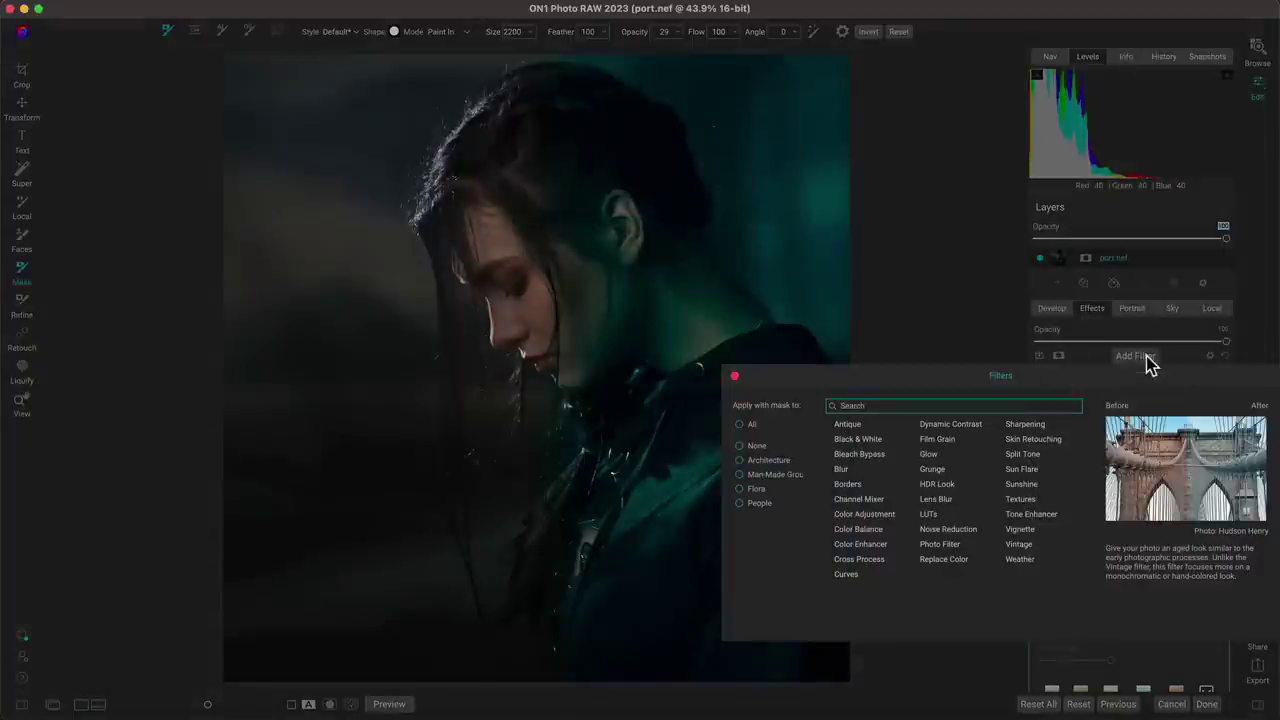
left_click(938, 513)
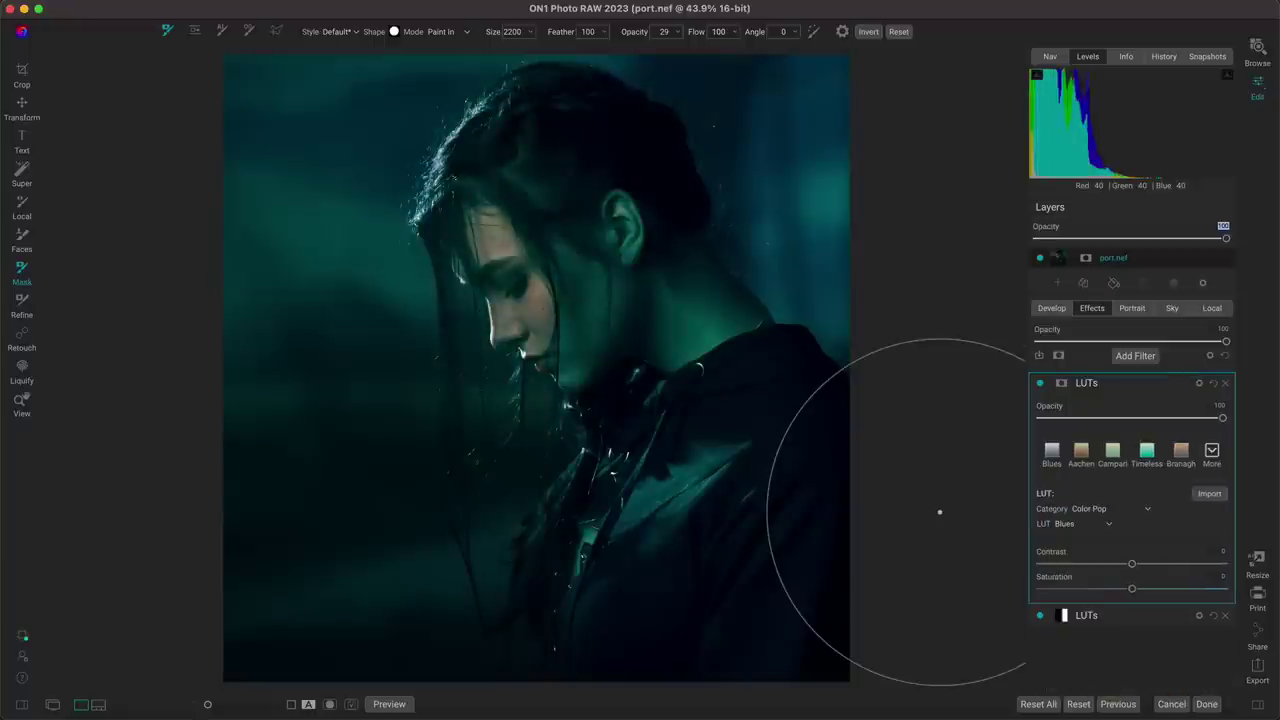
left_click(1181, 455)
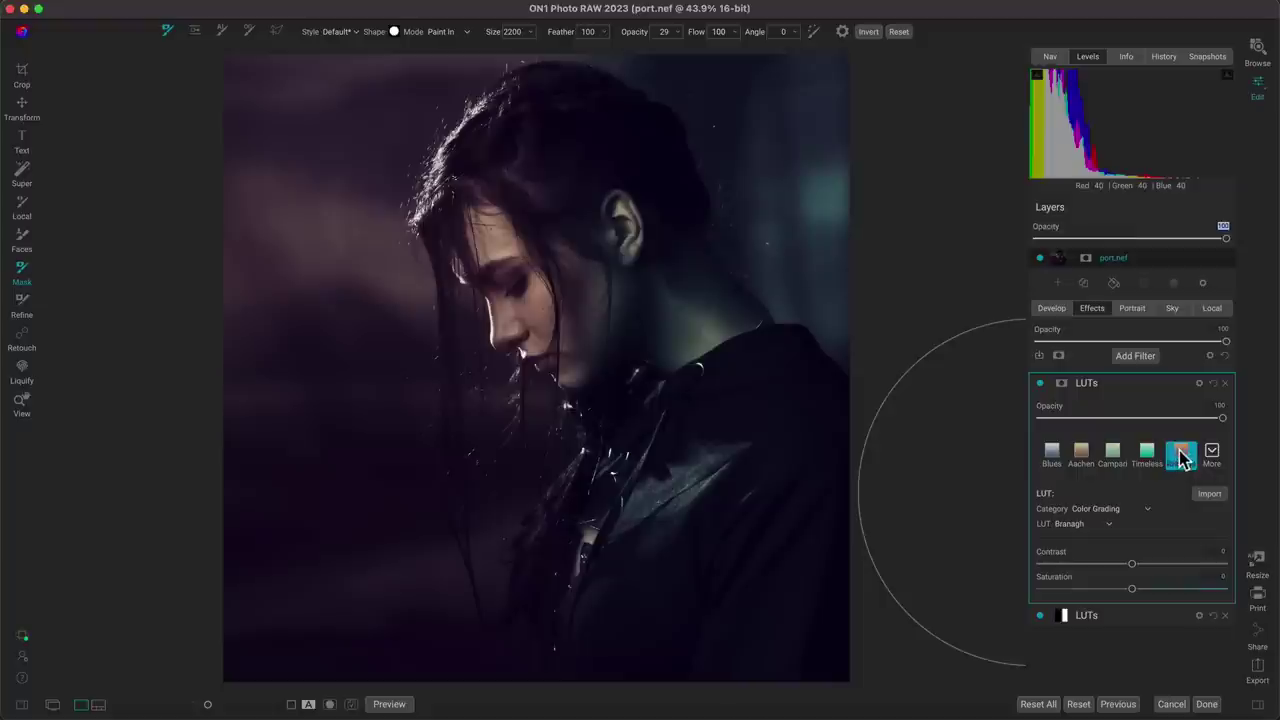
- Compare the portrait with the Branagh LUTs filter off and on
left_click(1040, 384)
left_click(1040, 384)
left_click(1041, 385)
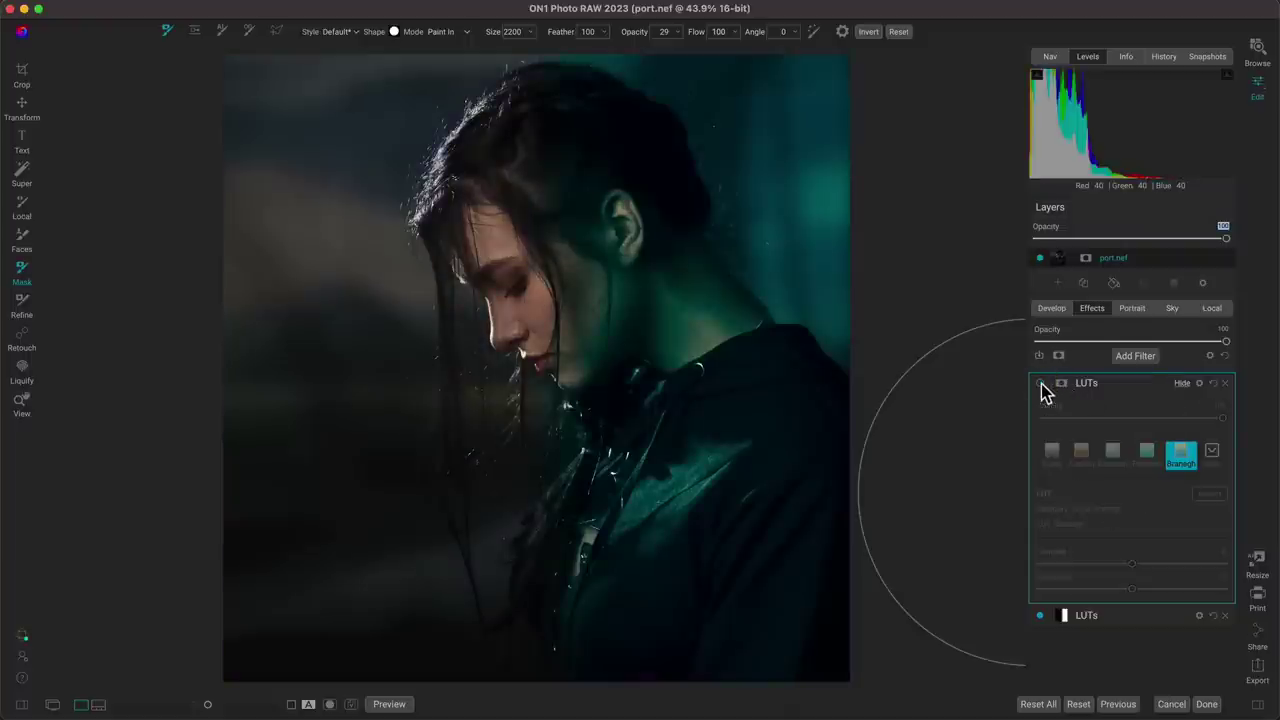
left_click(1041, 385)
key("z")
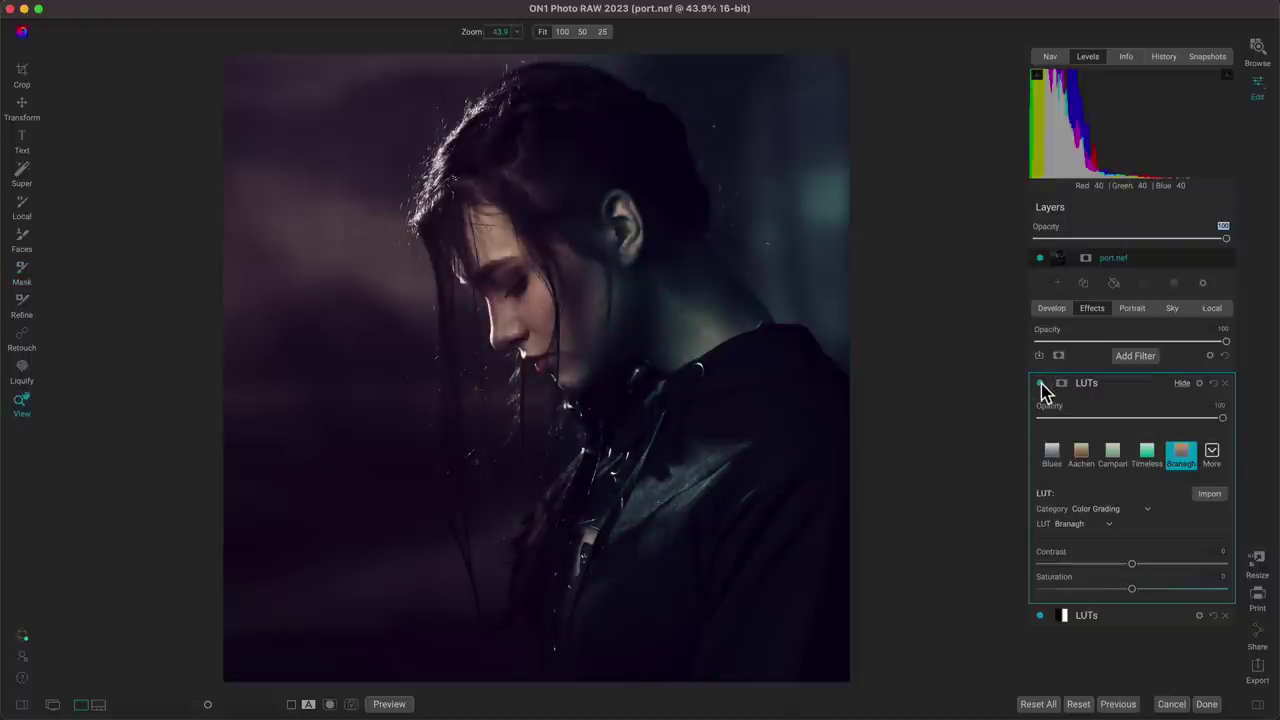
- Paste the copied gradient mask onto the Branagh LUTs filter, invert it, and compare the result with the original
left_click(1061, 384)
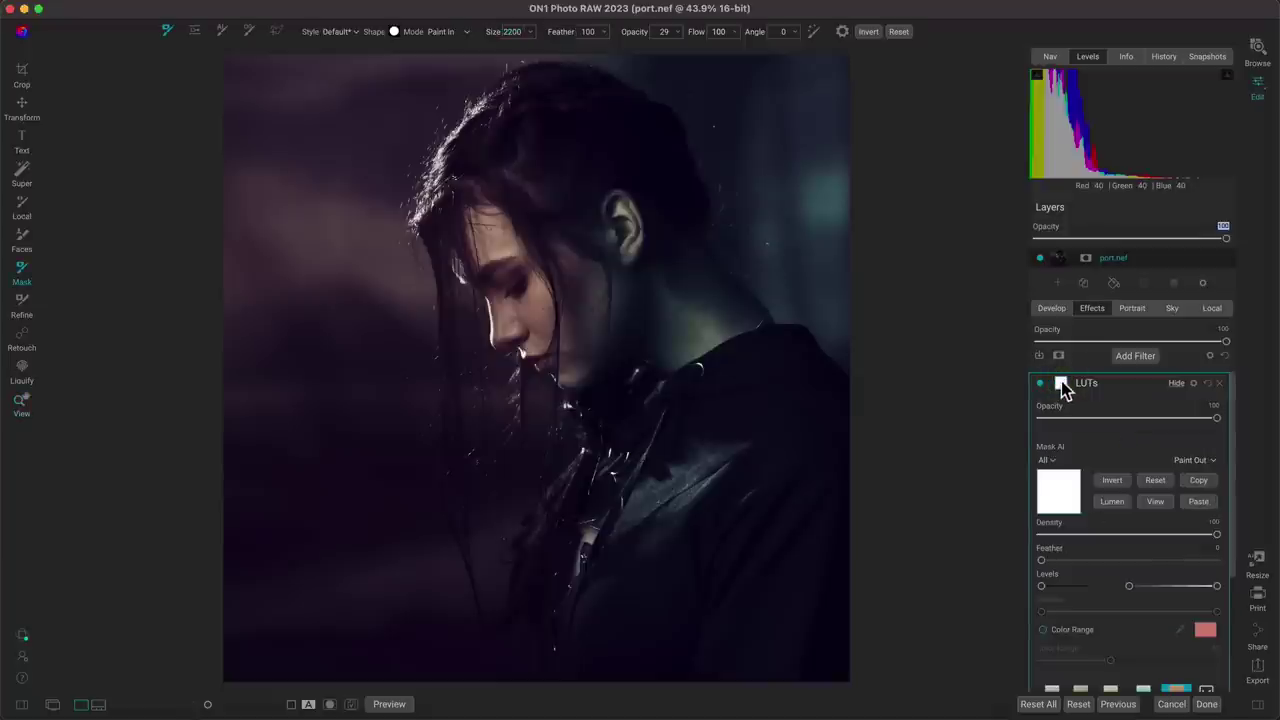
left_click(1199, 502)
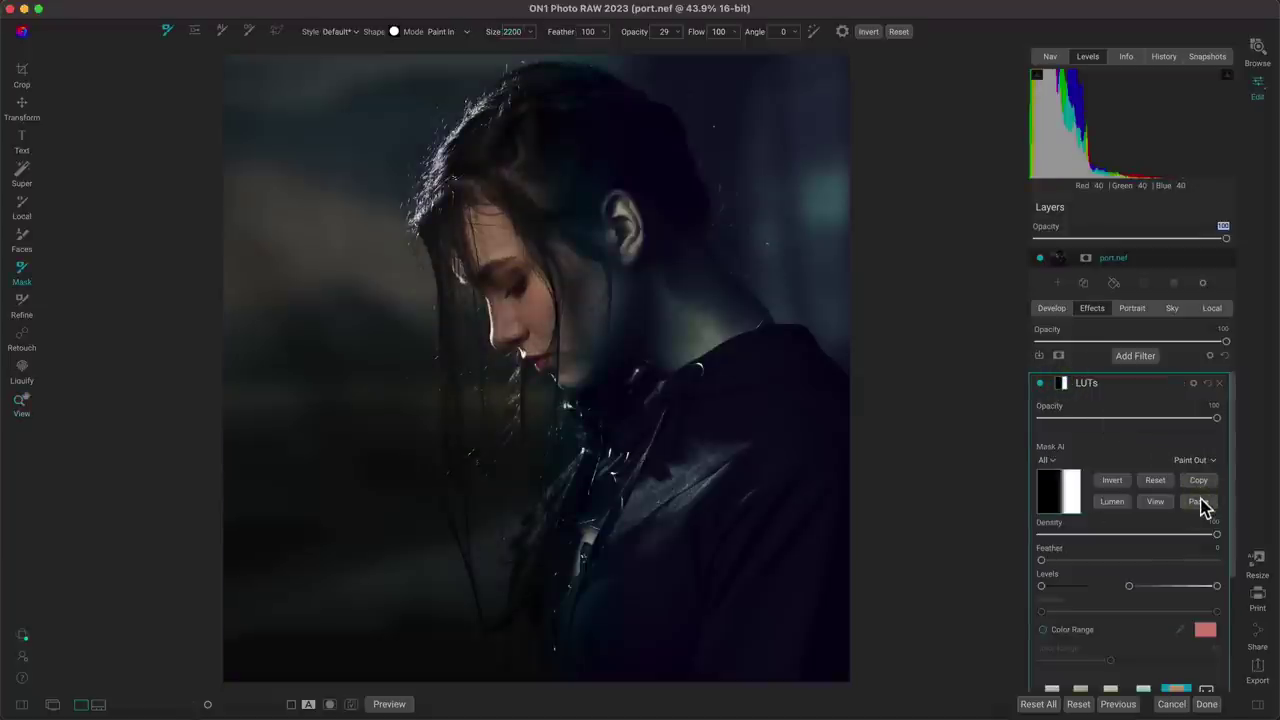
left_click(1114, 482)
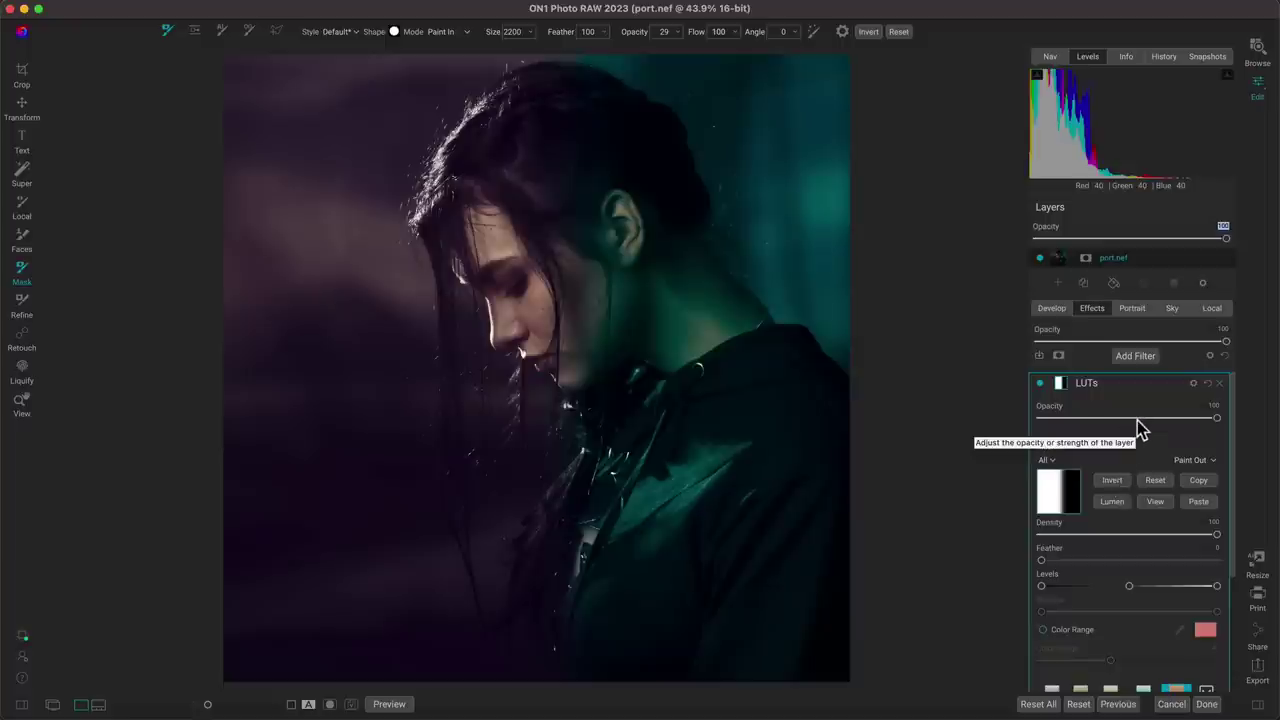
key("backslash")
key("backslash")
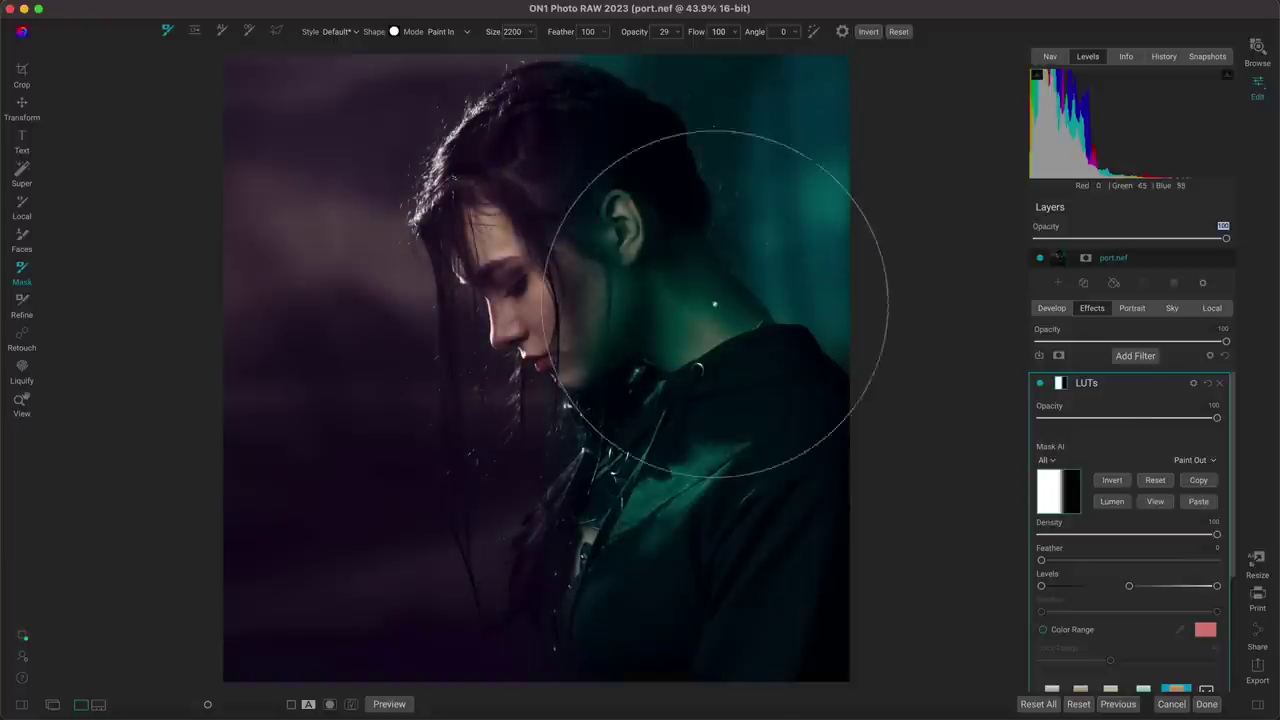
key("z")
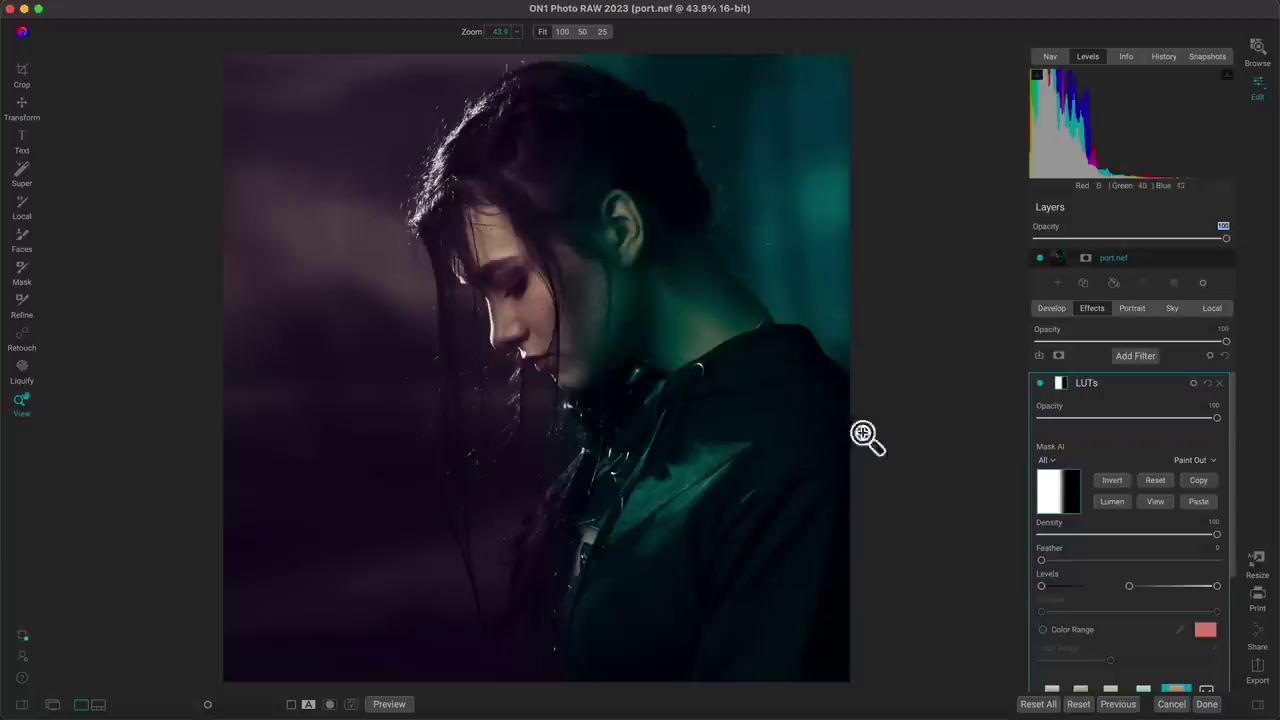
- Add a Textures filter to the portrait using the HazyLight1 texture from the Hazy Light category
left_click(1127, 357)
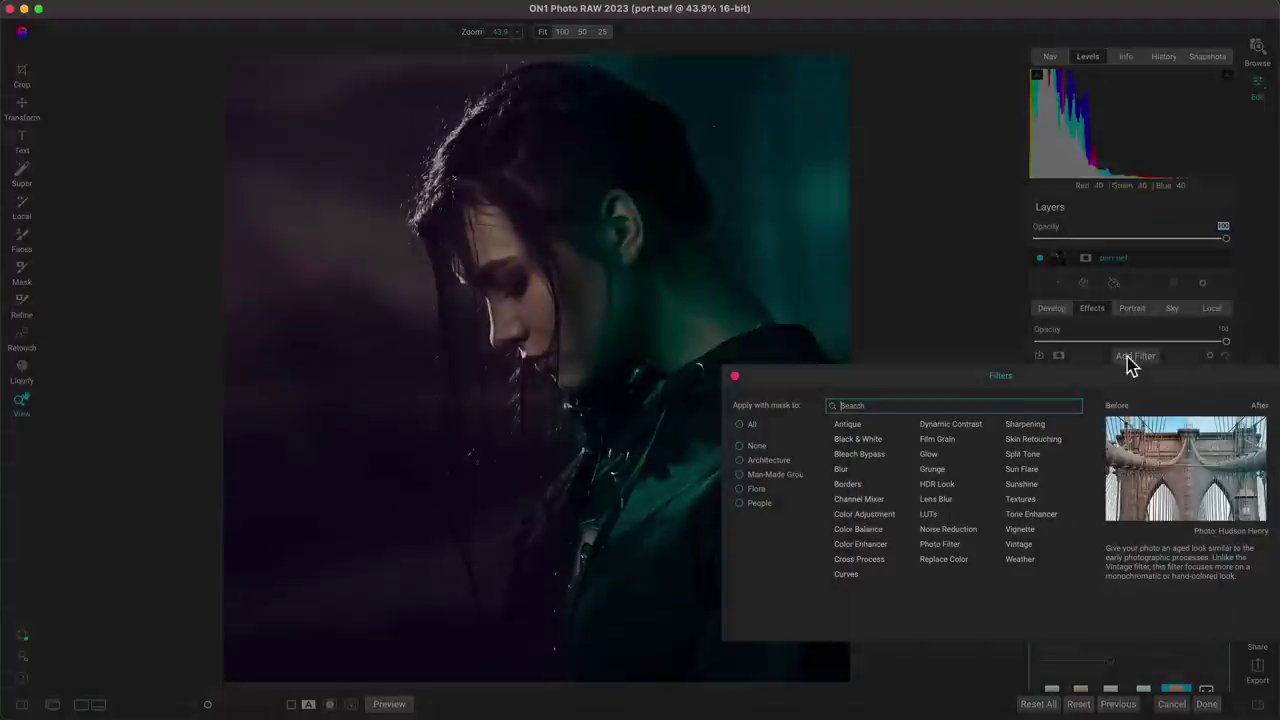
left_click(1024, 500)
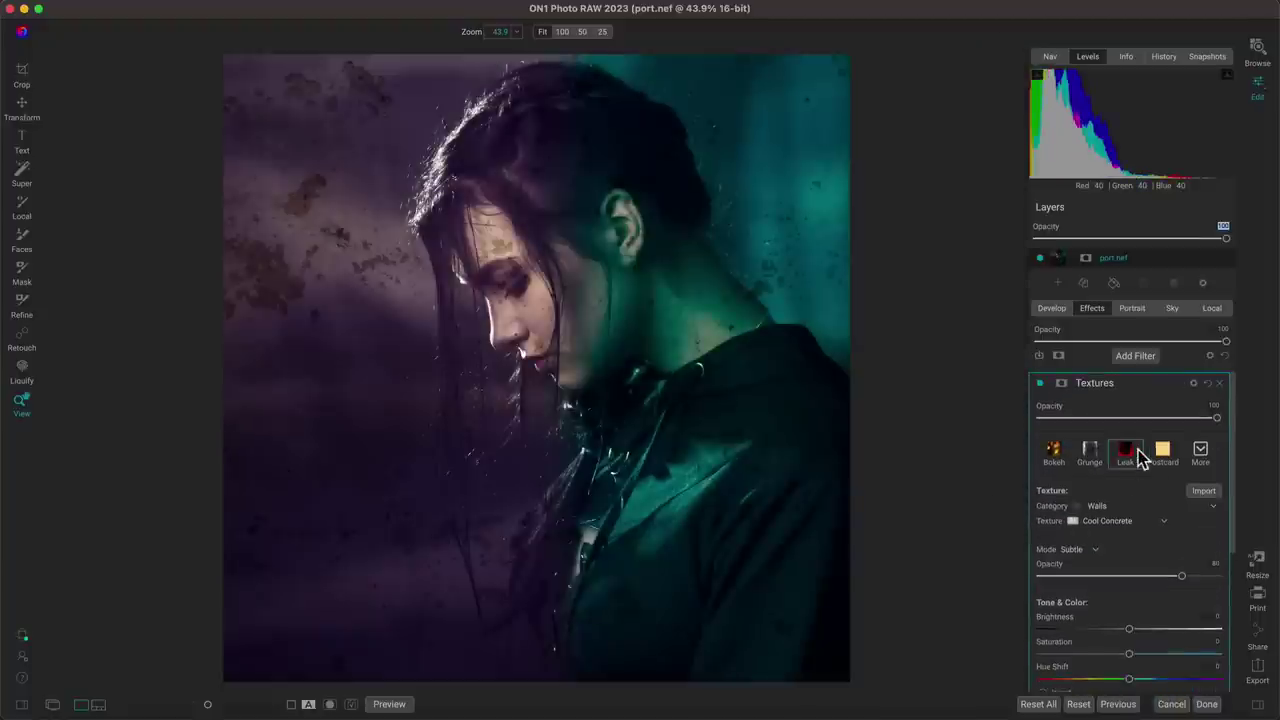
left_click(1116, 508)
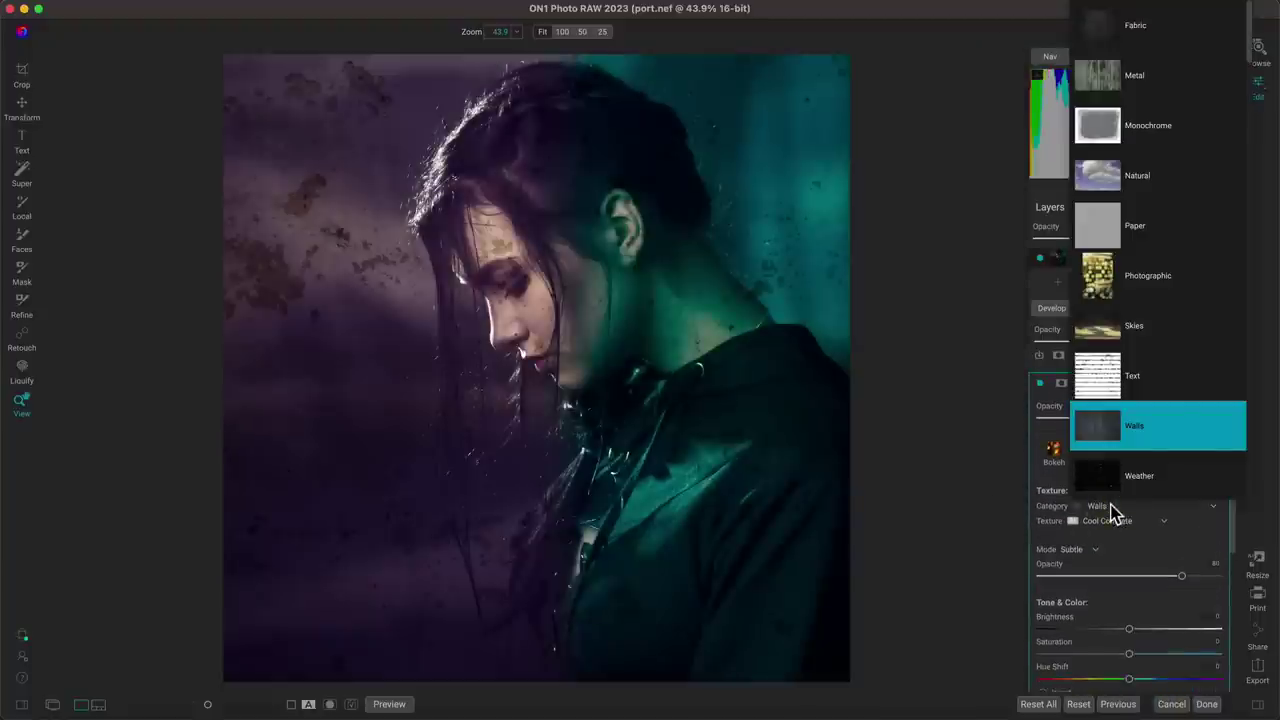
scroll(1210, 333, "down", 10)
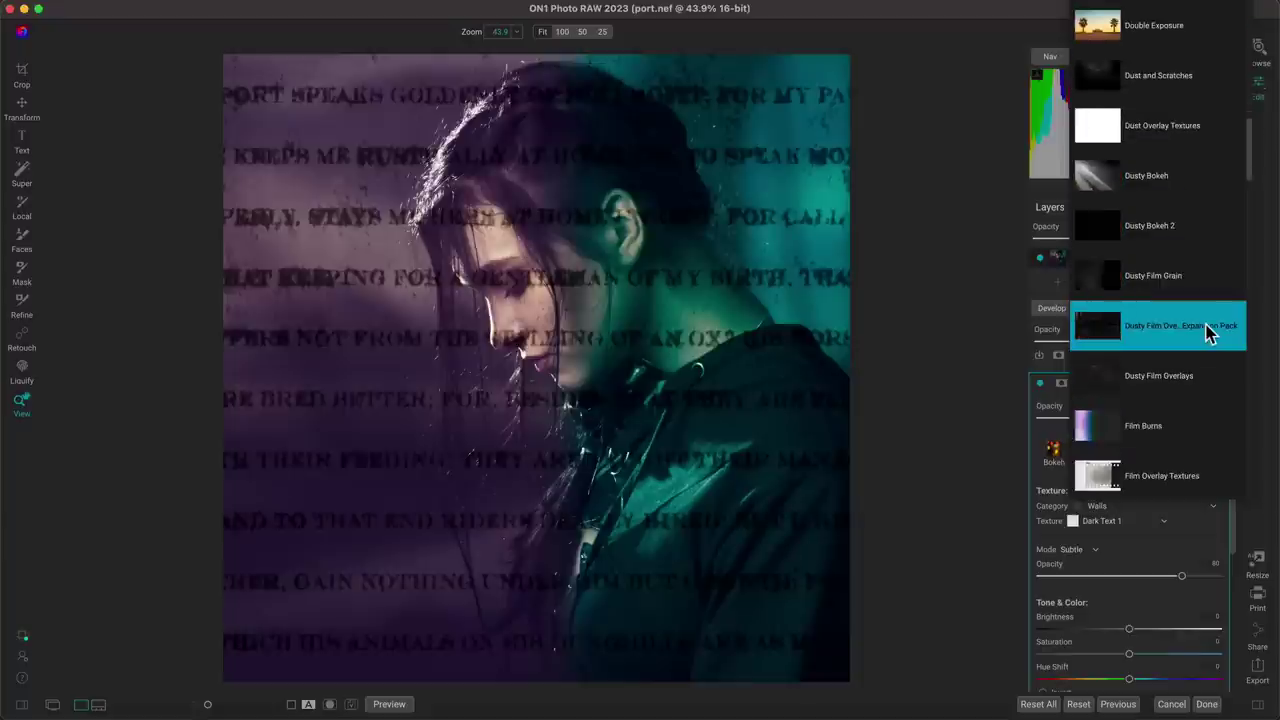
scroll(1207, 333, "down", 2)
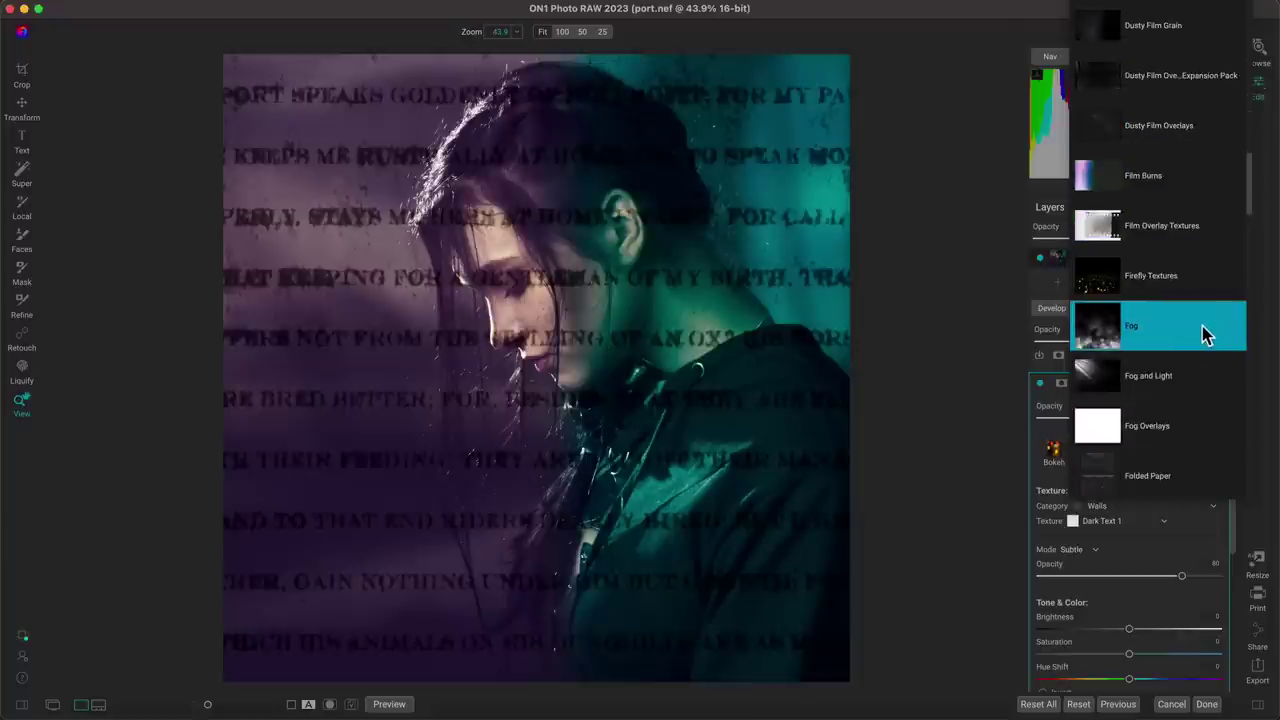
left_click(1205, 335)
scroll(1205, 335, "down", 5)
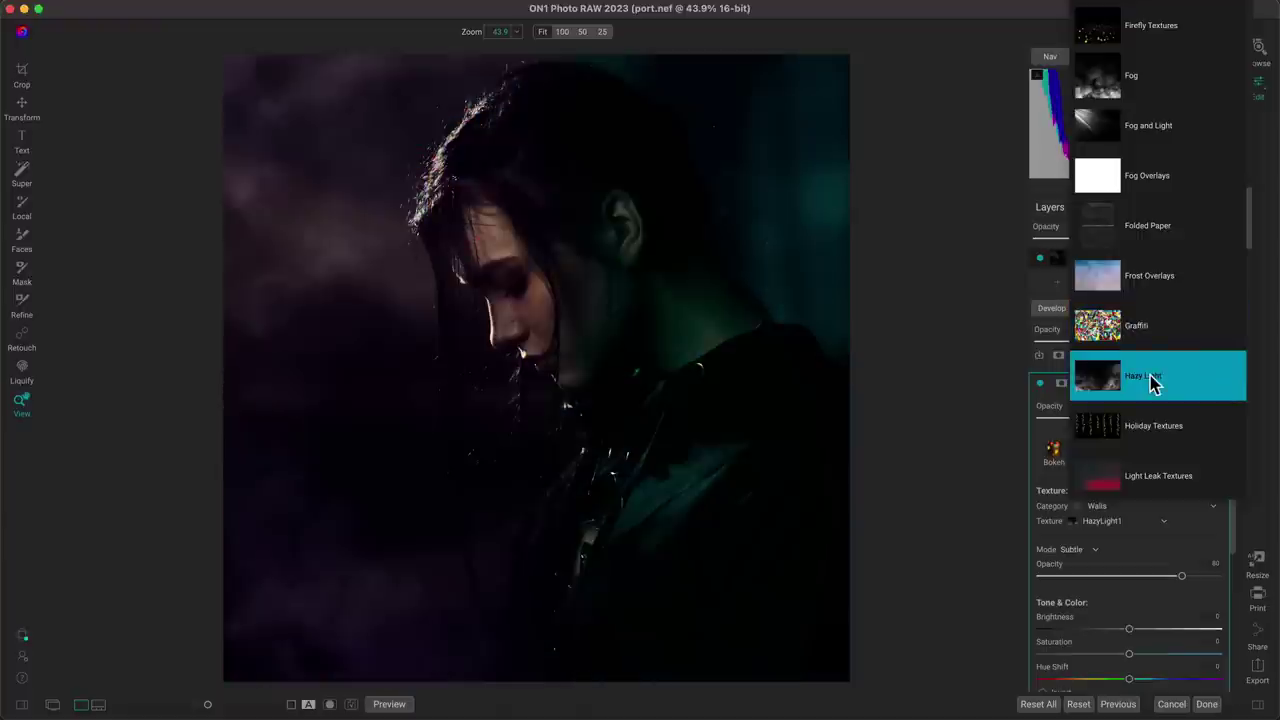
left_click(1153, 381)
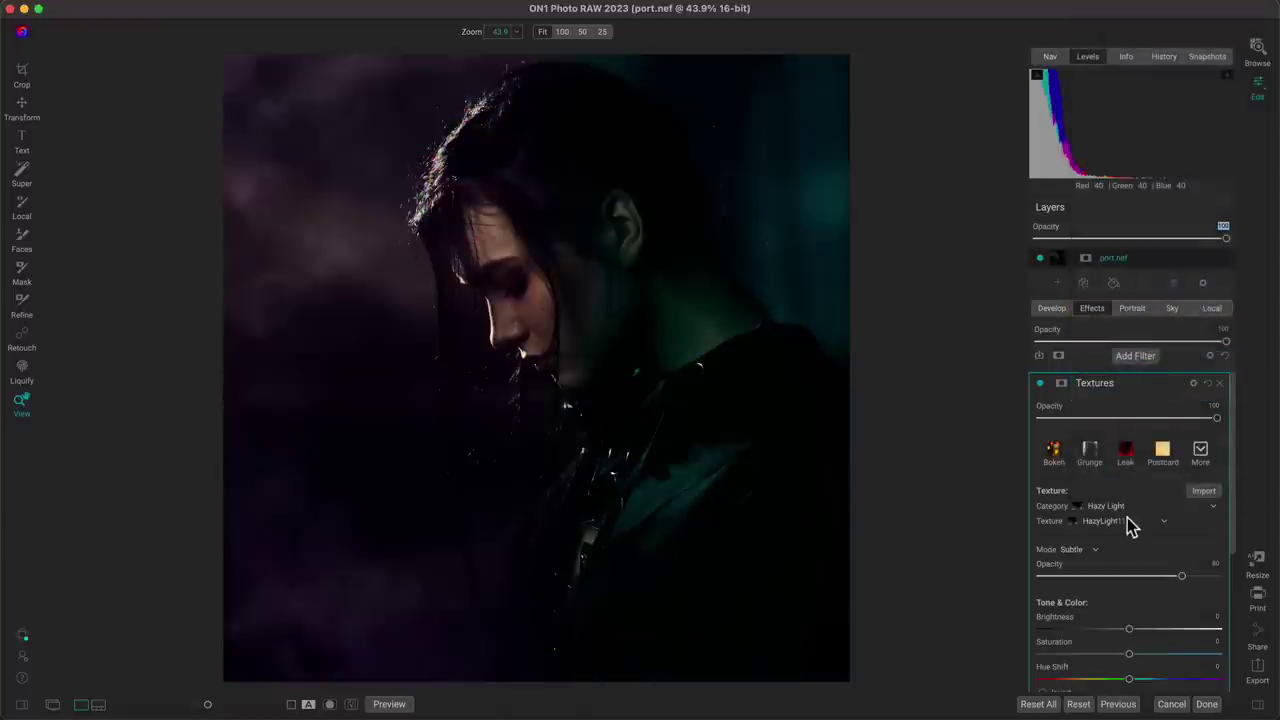
- Set the haze texture's blending mode to Lighter and its texture opacity to 100
left_click(1090, 549)
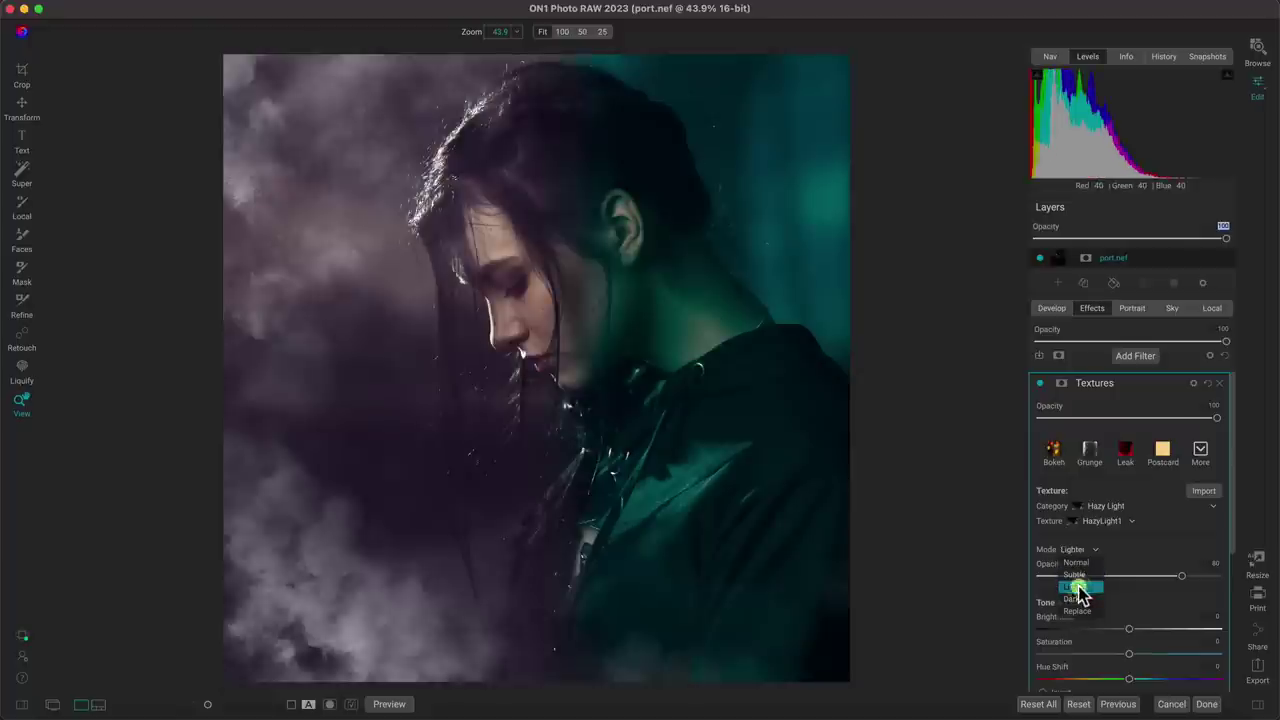
left_click(1078, 587)
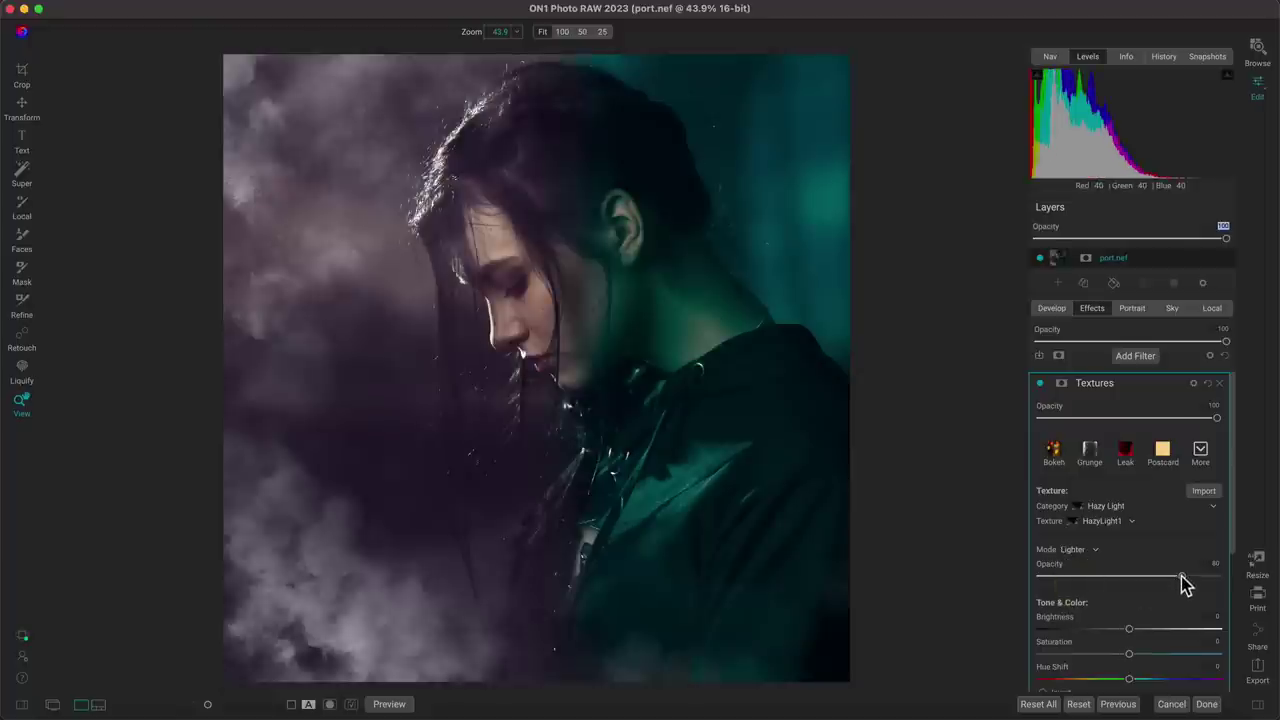
left_click_drag(1191, 575, 1252, 576)
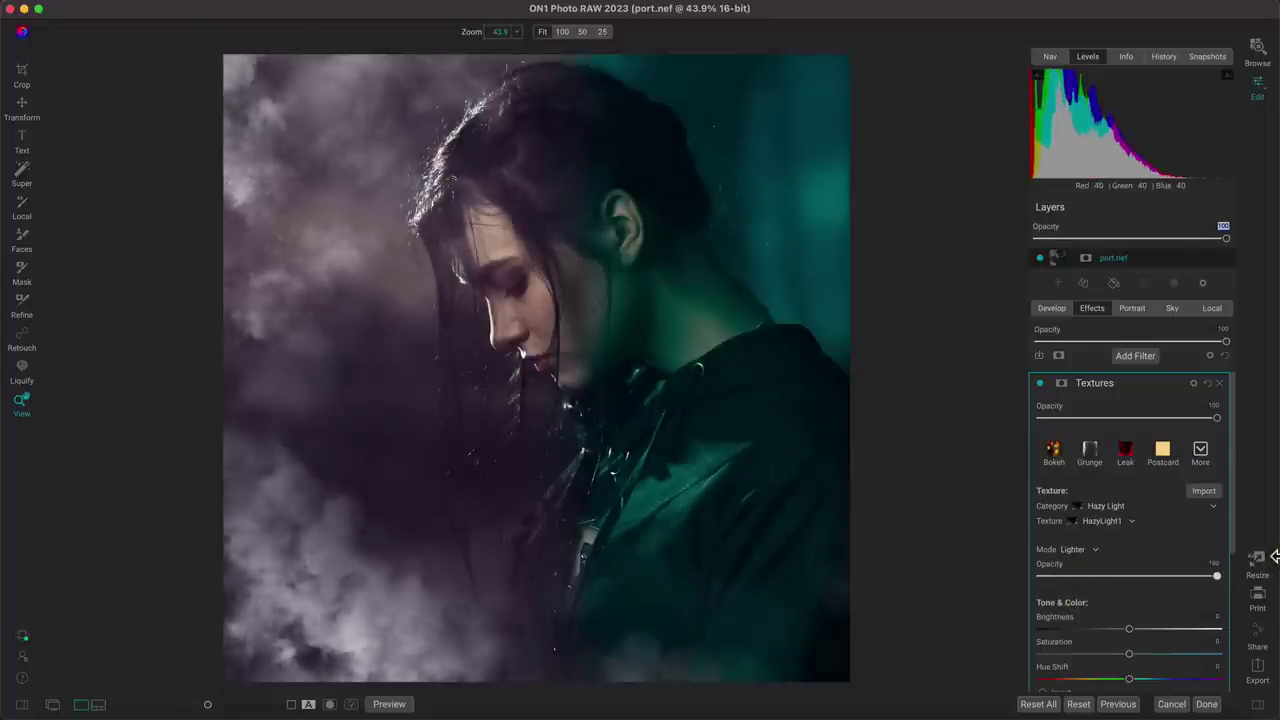
- Rotate the haze texture in three quarter turns so the smoke lies along the portrait's lower edge
scroll(1155, 555, "down", 6)
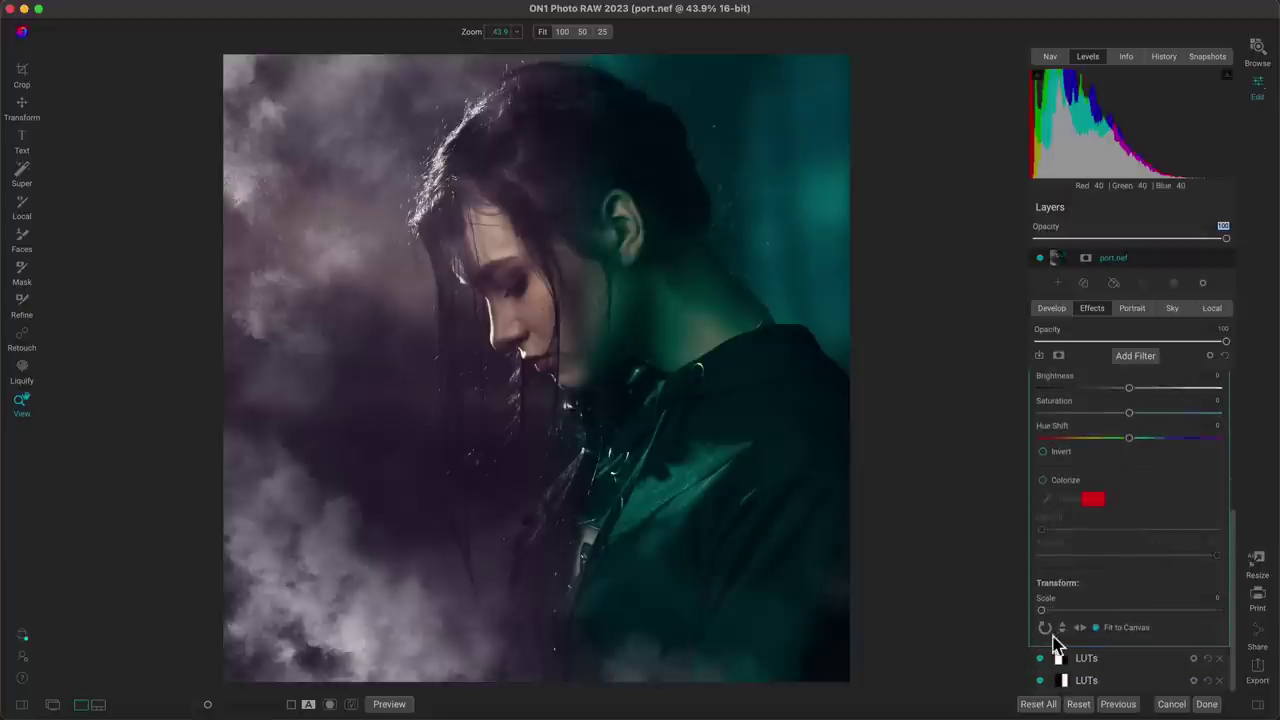
left_click(1045, 628)
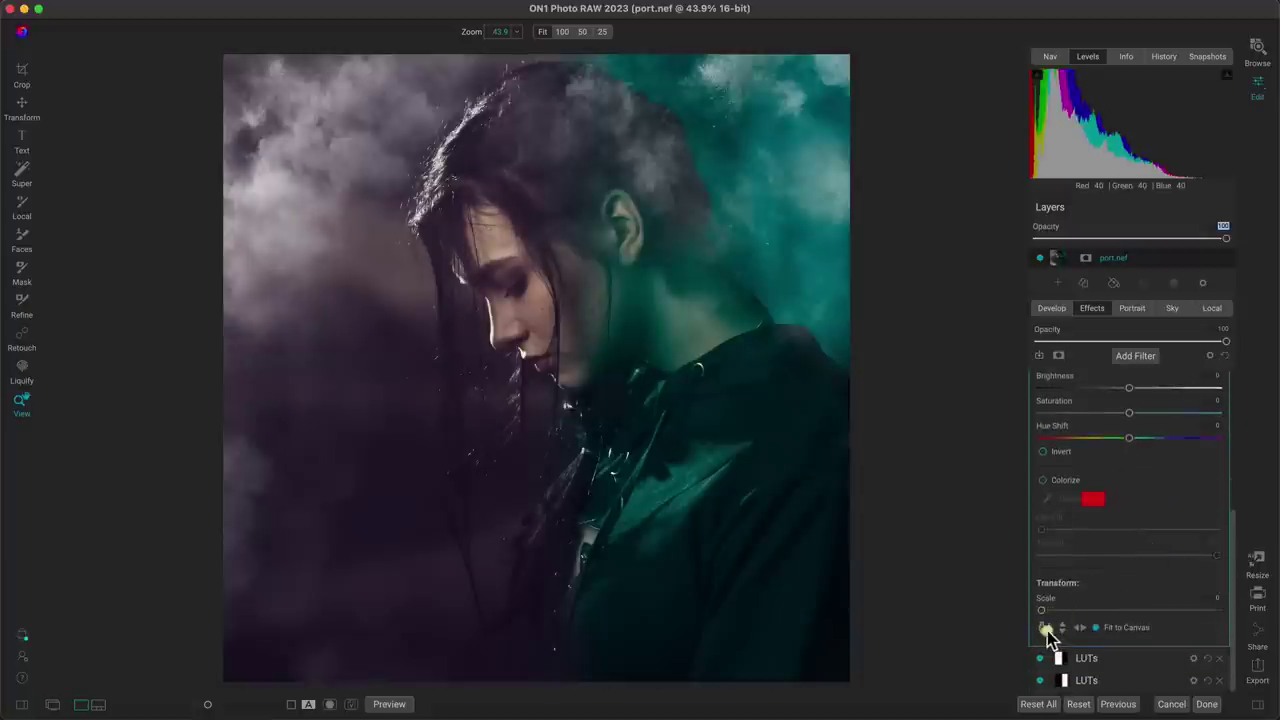
left_click(1045, 628)
left_click(1045, 628)
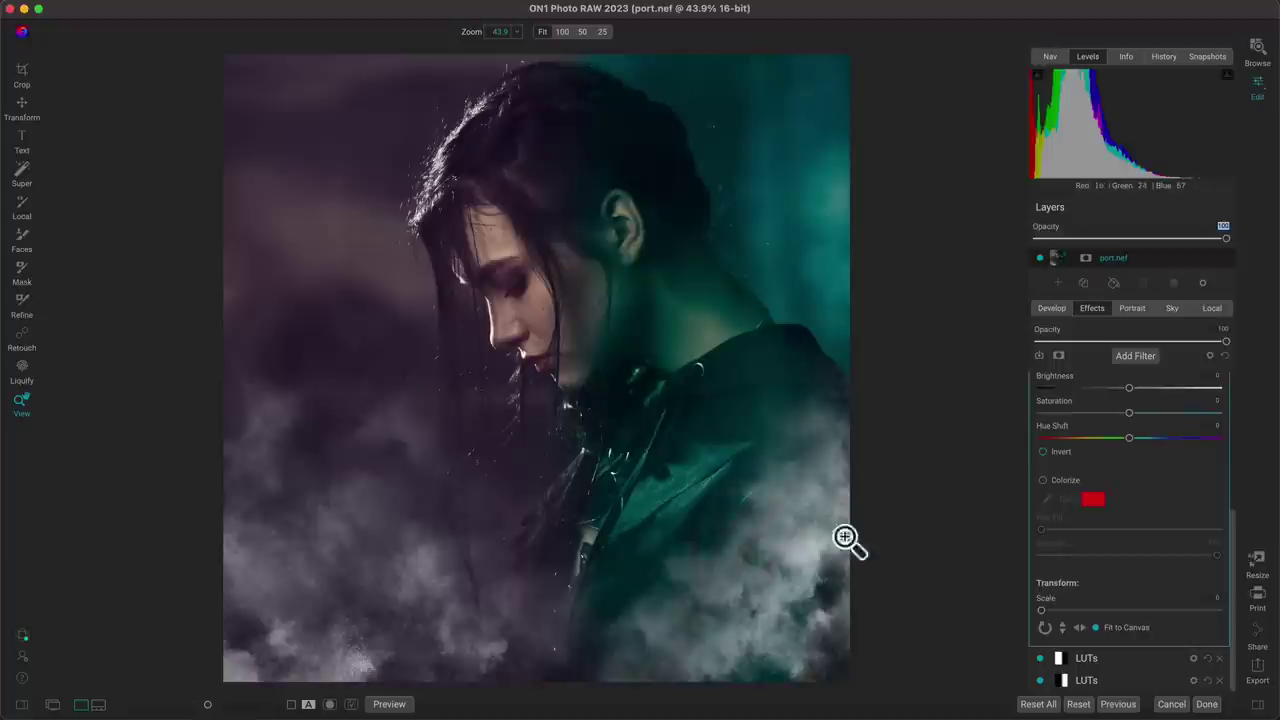
- Lower the Textures filter's overall opacity to 43, and compare the portrait with the unedited original
scroll(1126, 523, "up", 5)
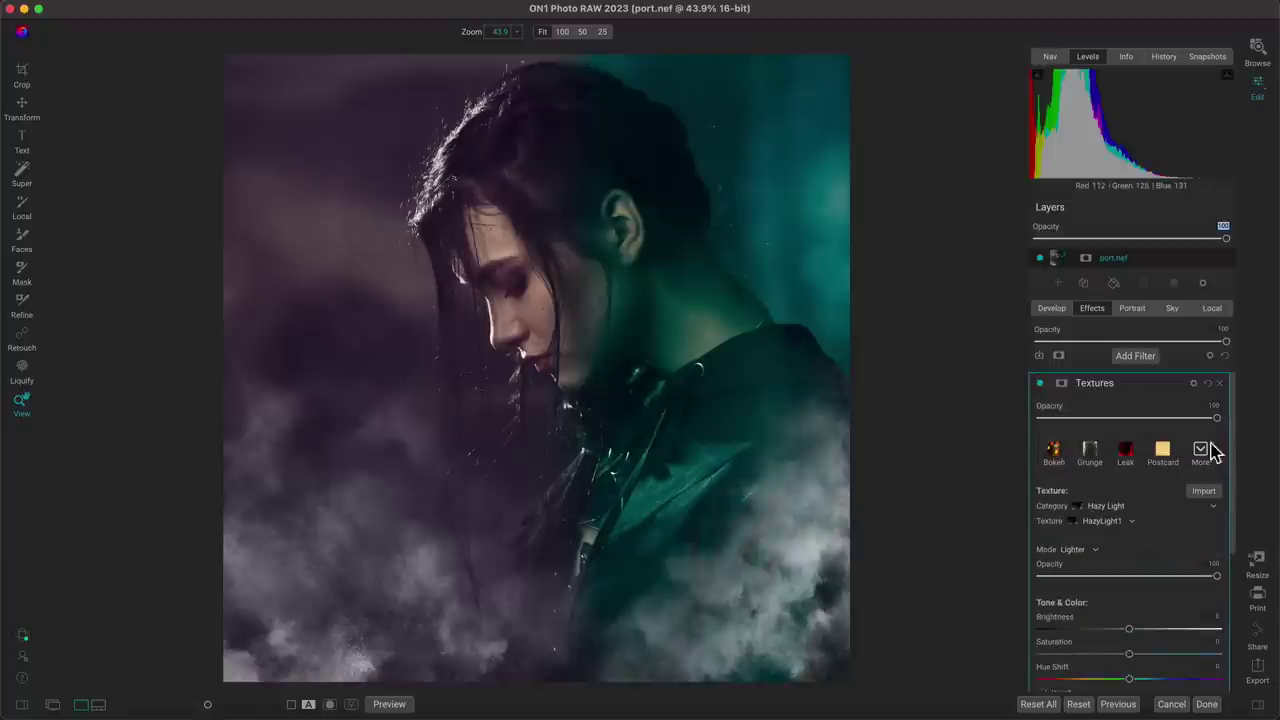
left_click_drag(1182, 420, 1117, 424)
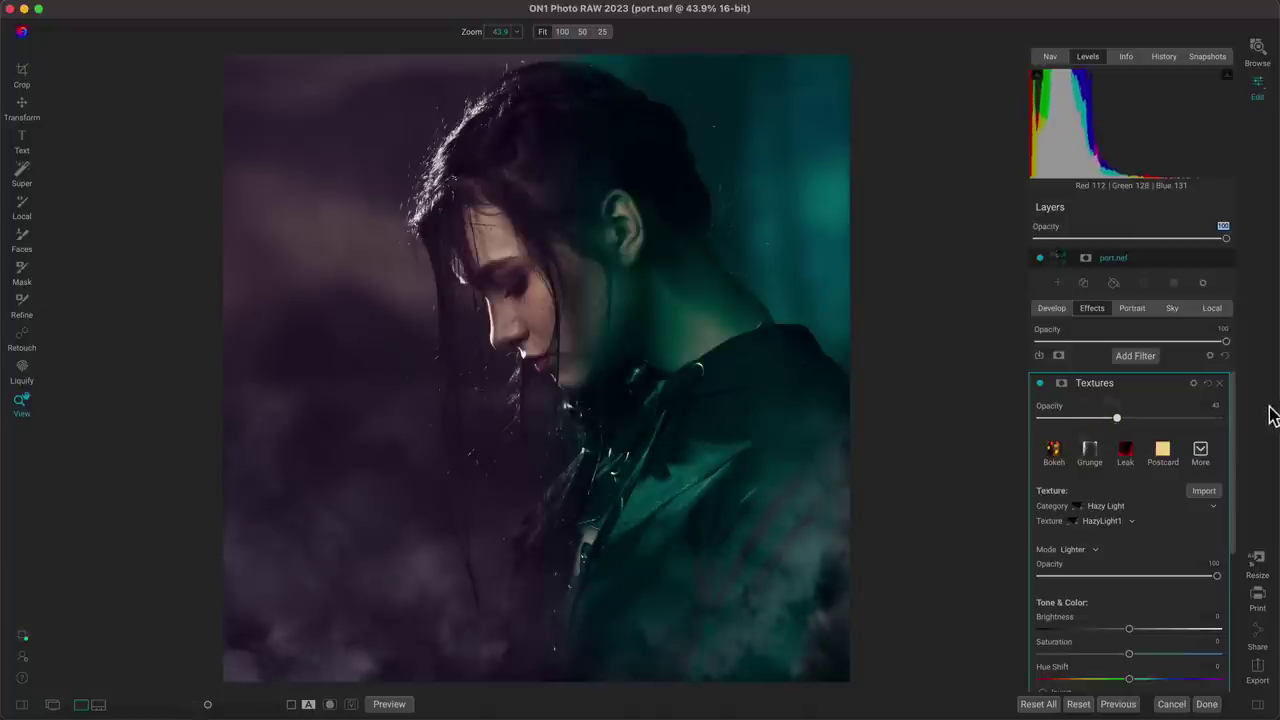
key("p")
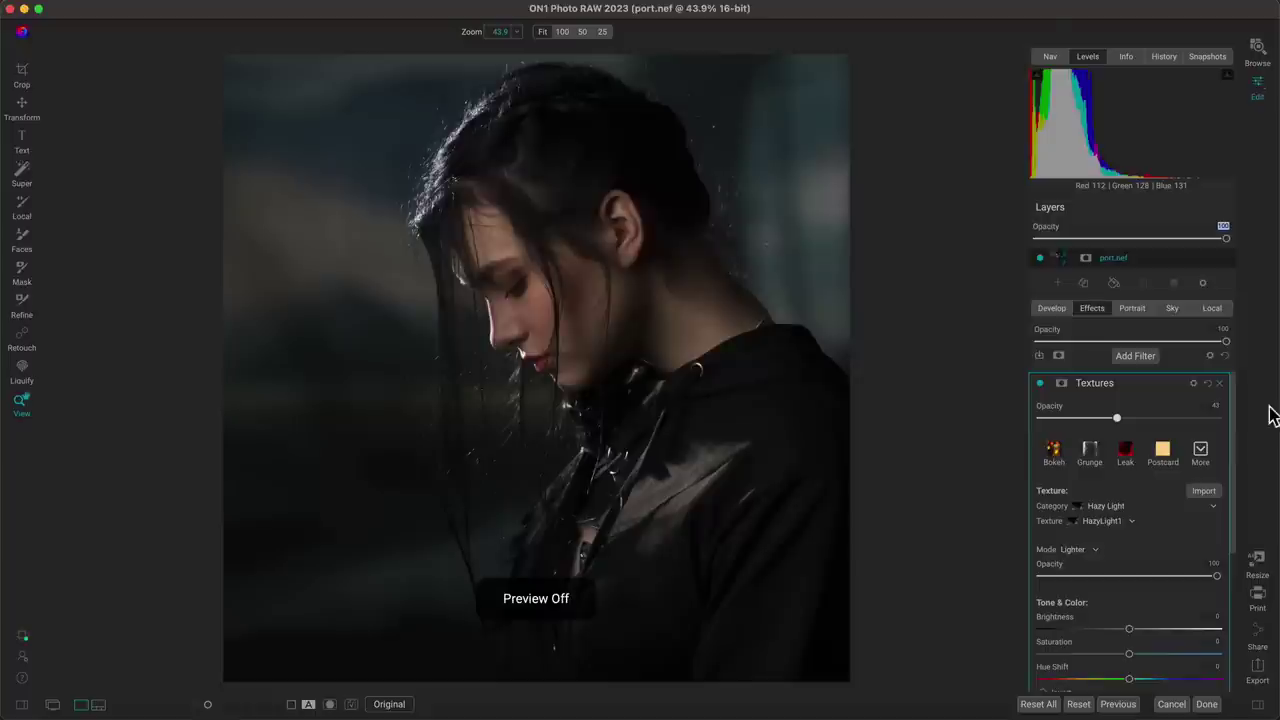
key("p")
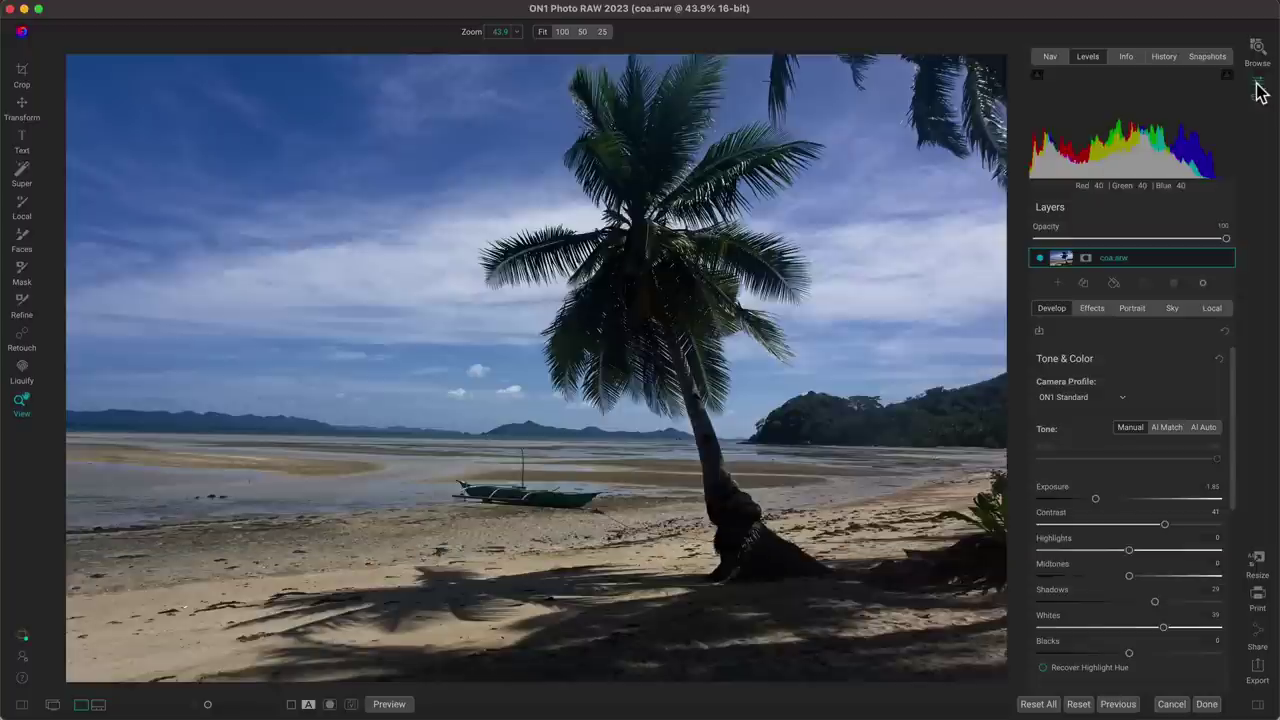
- Add a Channel Mixer filter to the coa.arw palm beach photo
left_click(1091, 310)
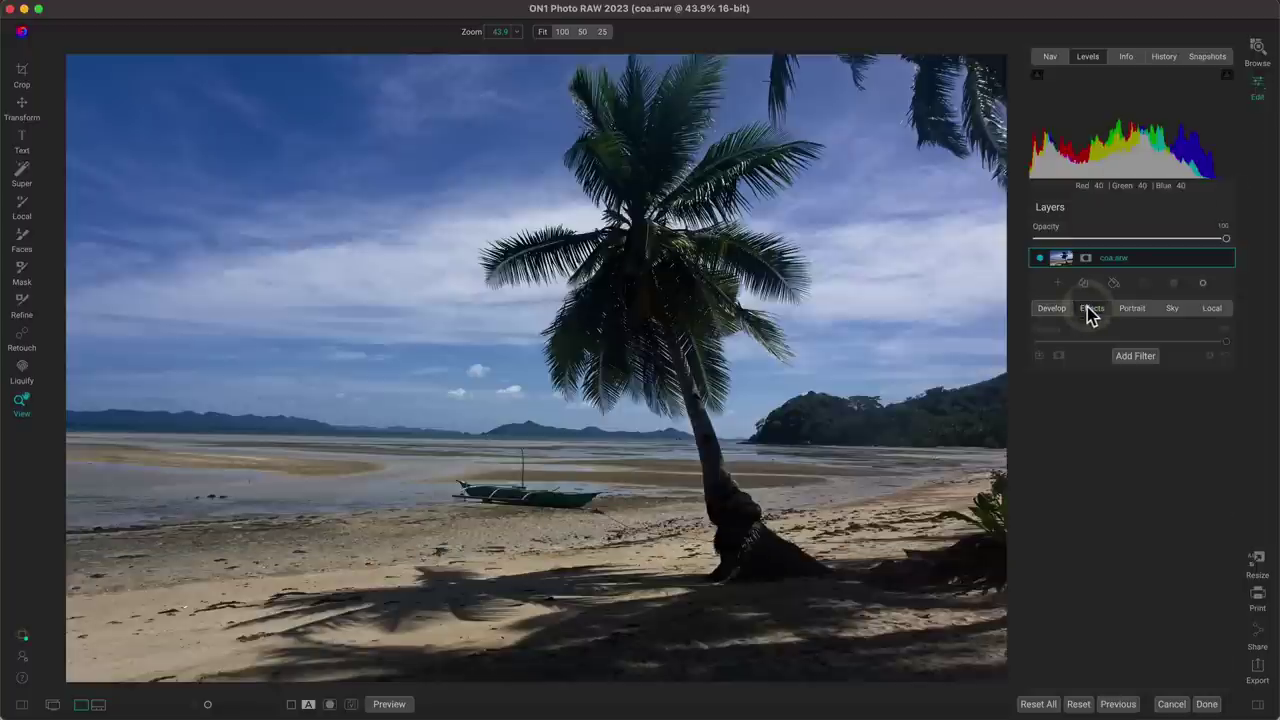
left_click(1142, 356)
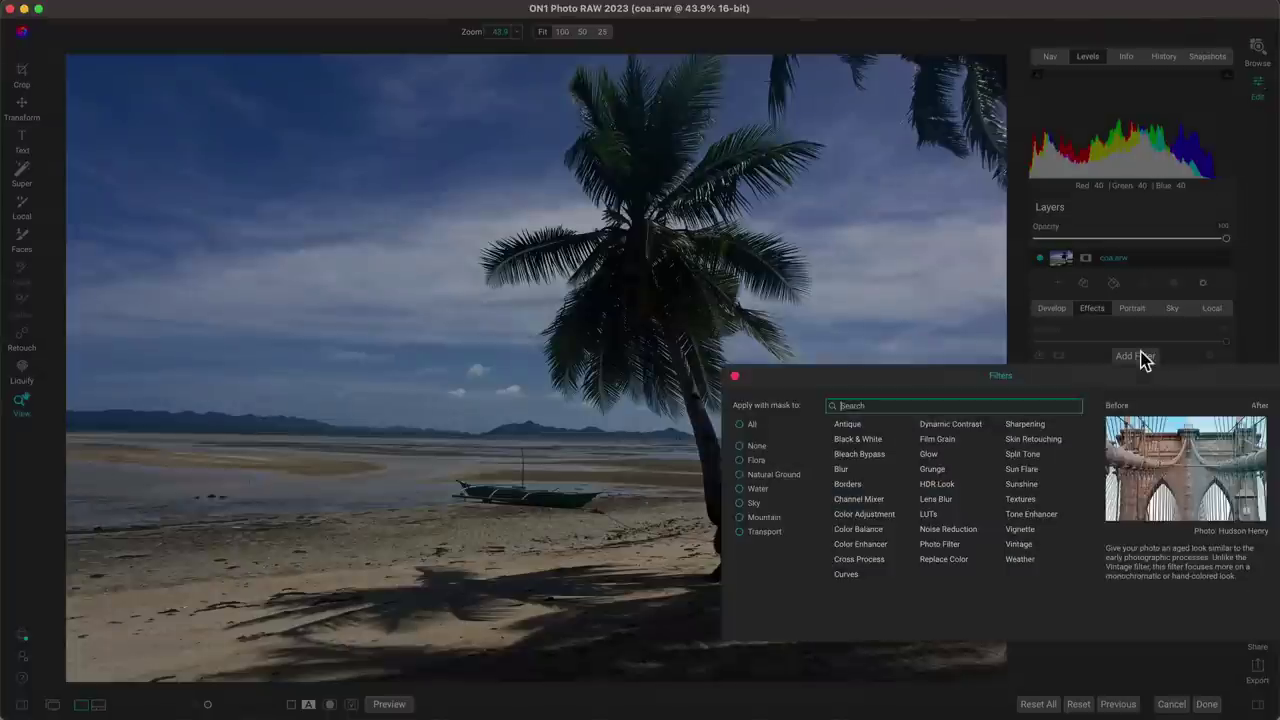
left_click(862, 502)
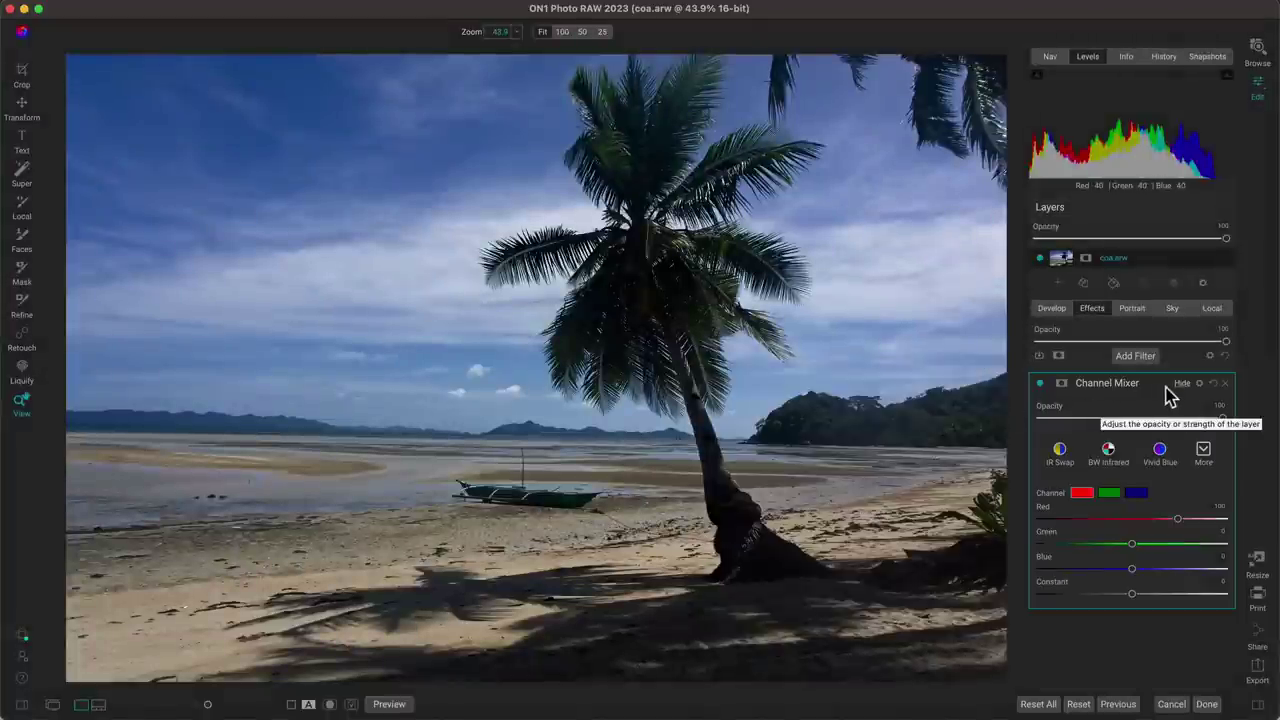
- Try the Channel Mixer's BW Infrared style, and apply the False Color 2 style instead
left_click(1117, 462)
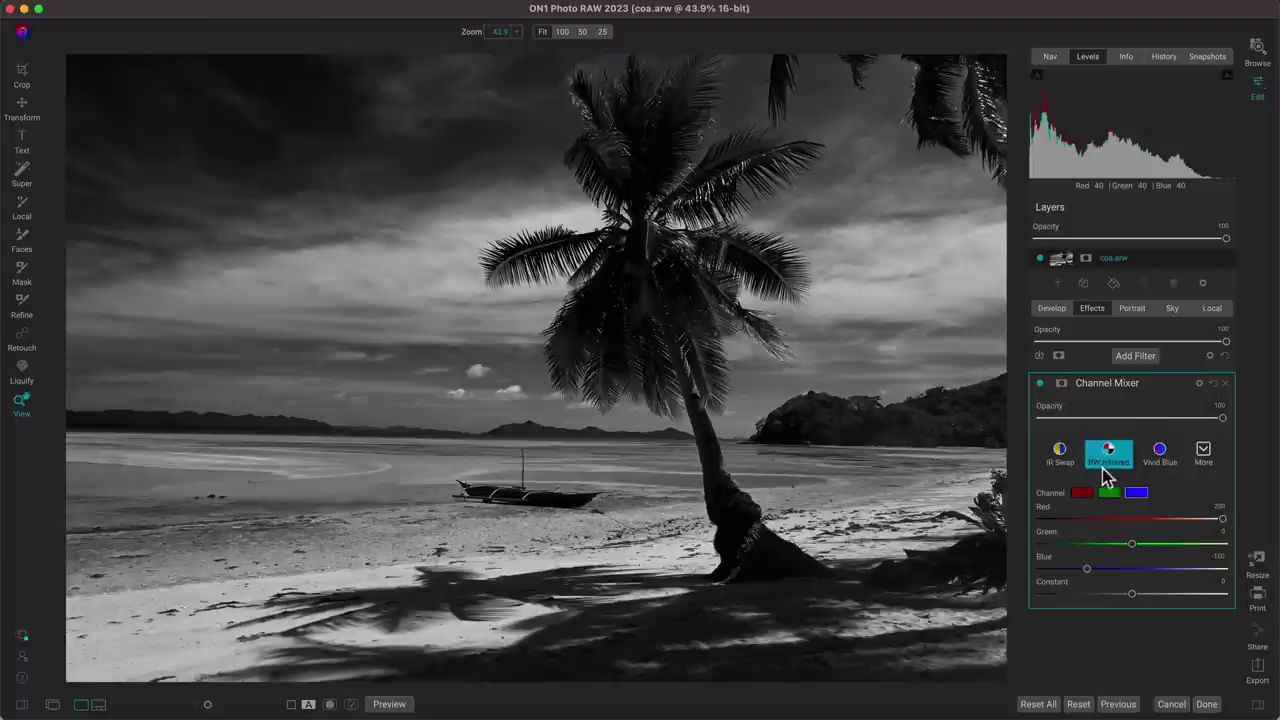
left_click(1203, 450)
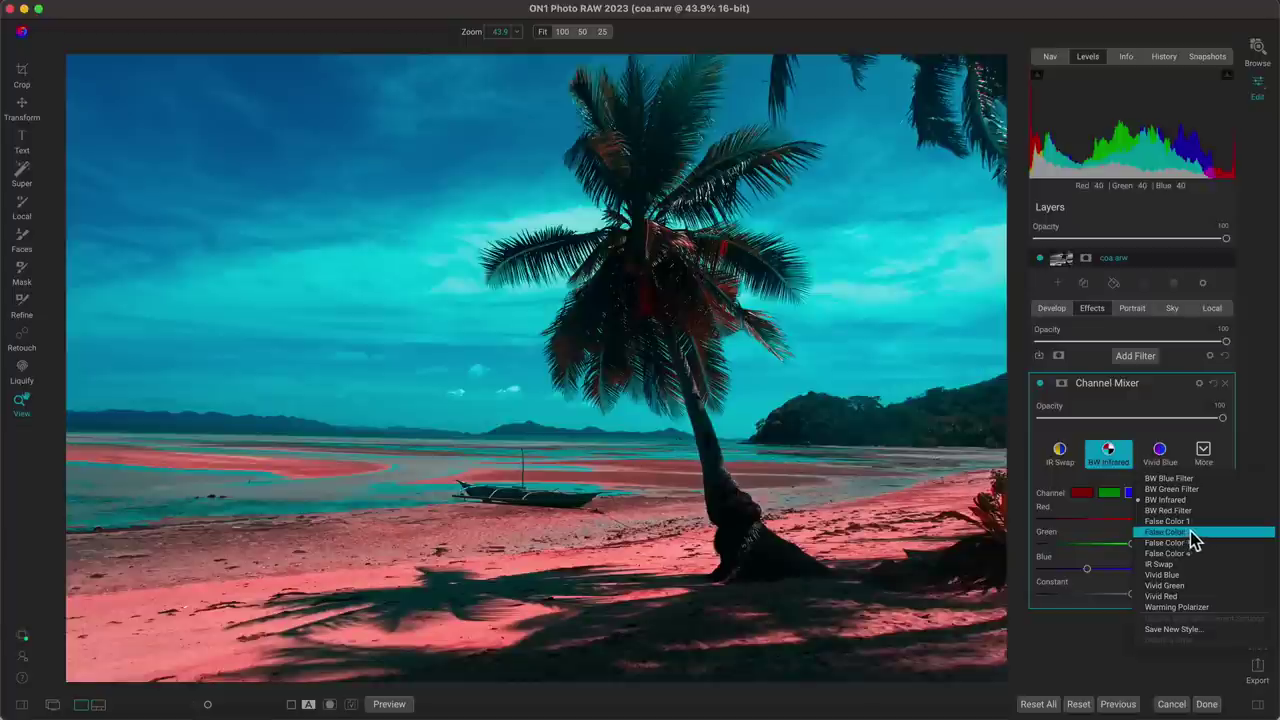
left_click(1193, 533)
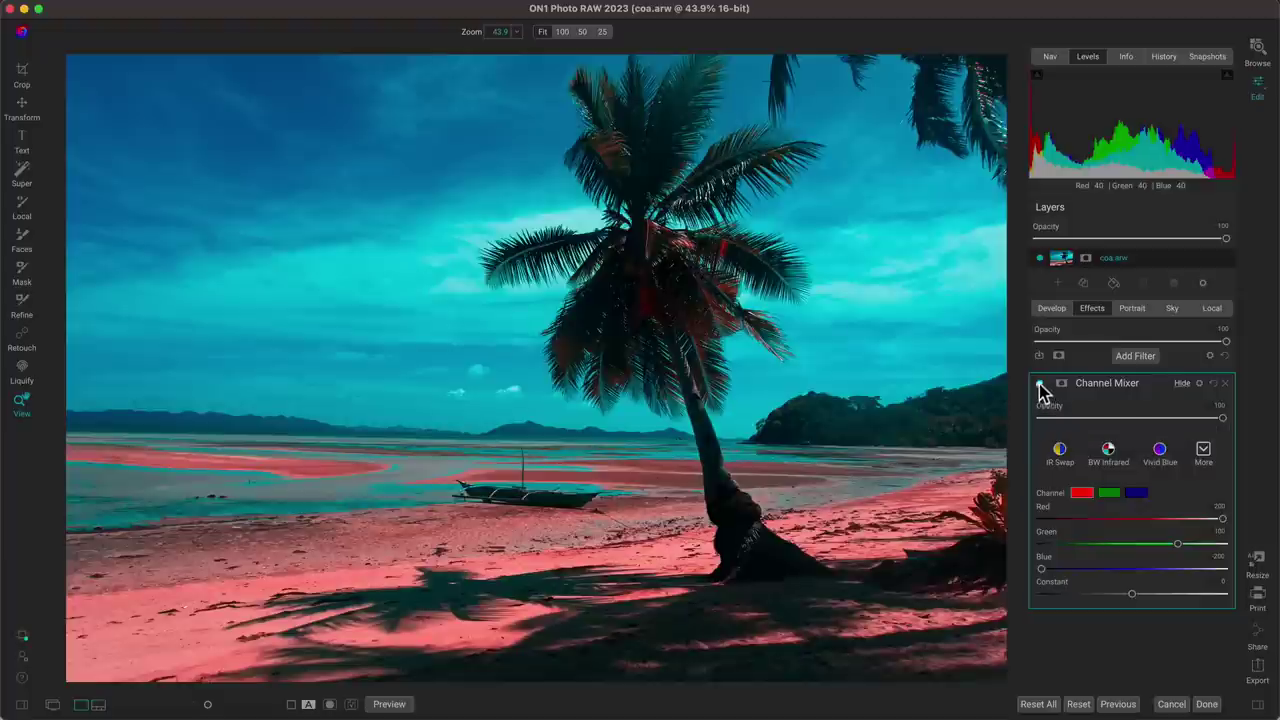
- Compare the beach photo with and without the Channel Mixer effect, and apply the BW Infrared style
left_click(1040, 384)
left_click(1040, 385)
left_click(1040, 385)
left_click(1040, 384)
left_click(1205, 452)
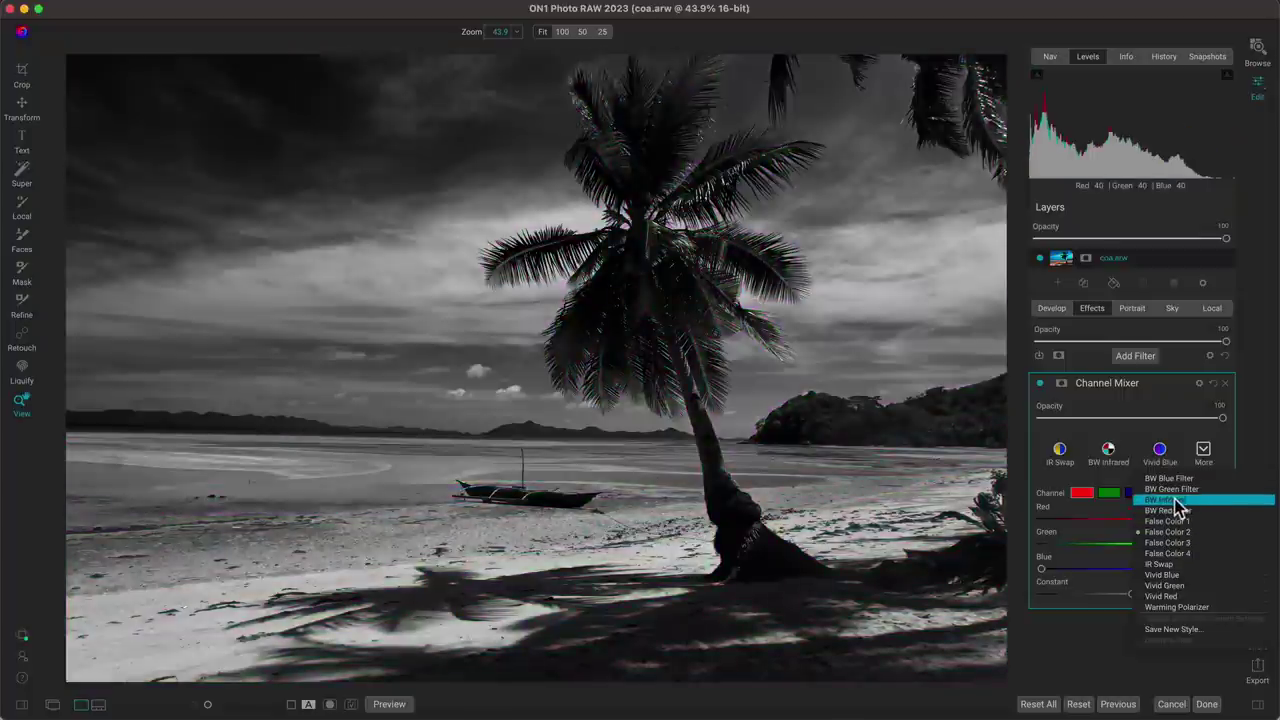
left_click(1173, 499)
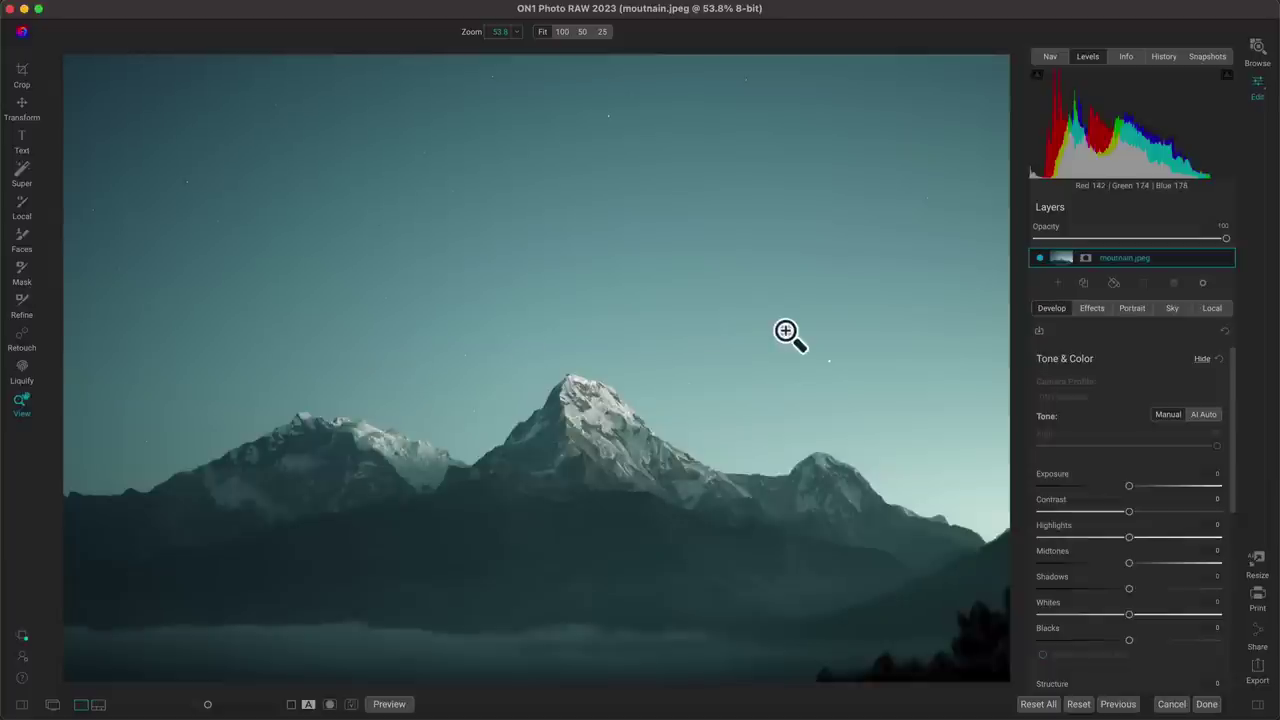
- Start a local adjustment on the moutnain.jpeg photo and rename it "color grade"
left_click(1212, 306)
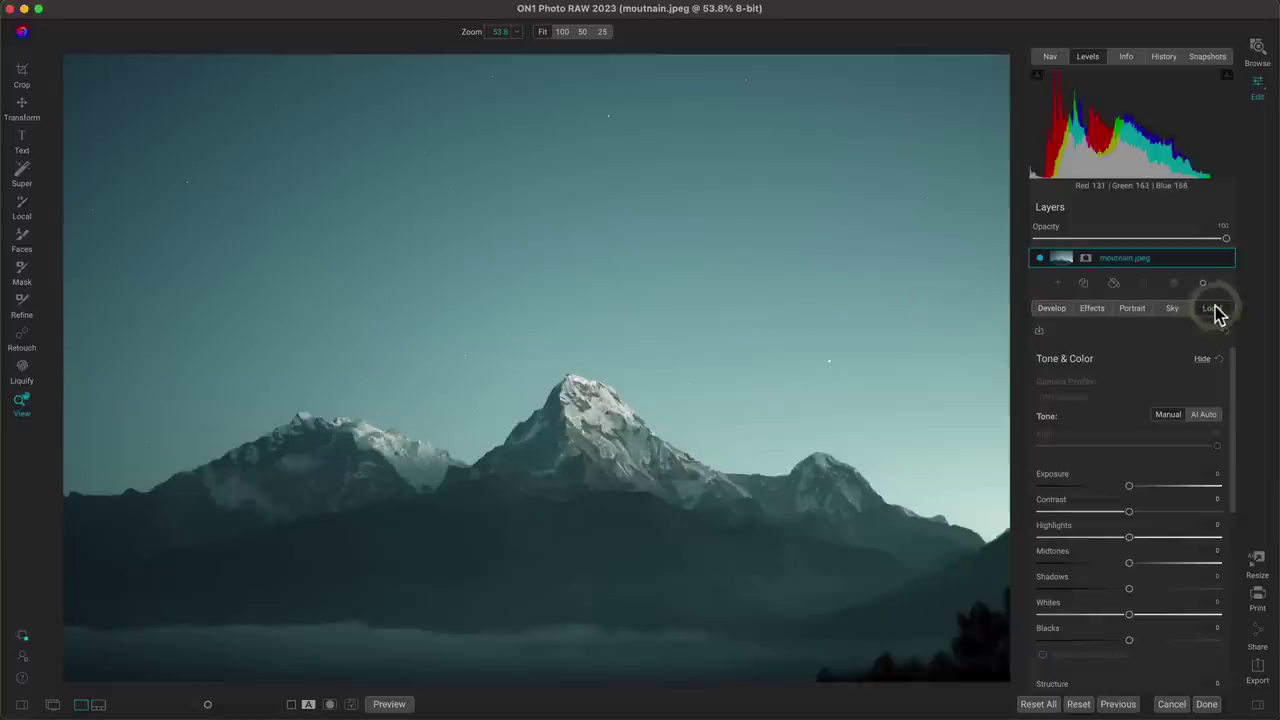
scroll(1200, 366, "up", 3)
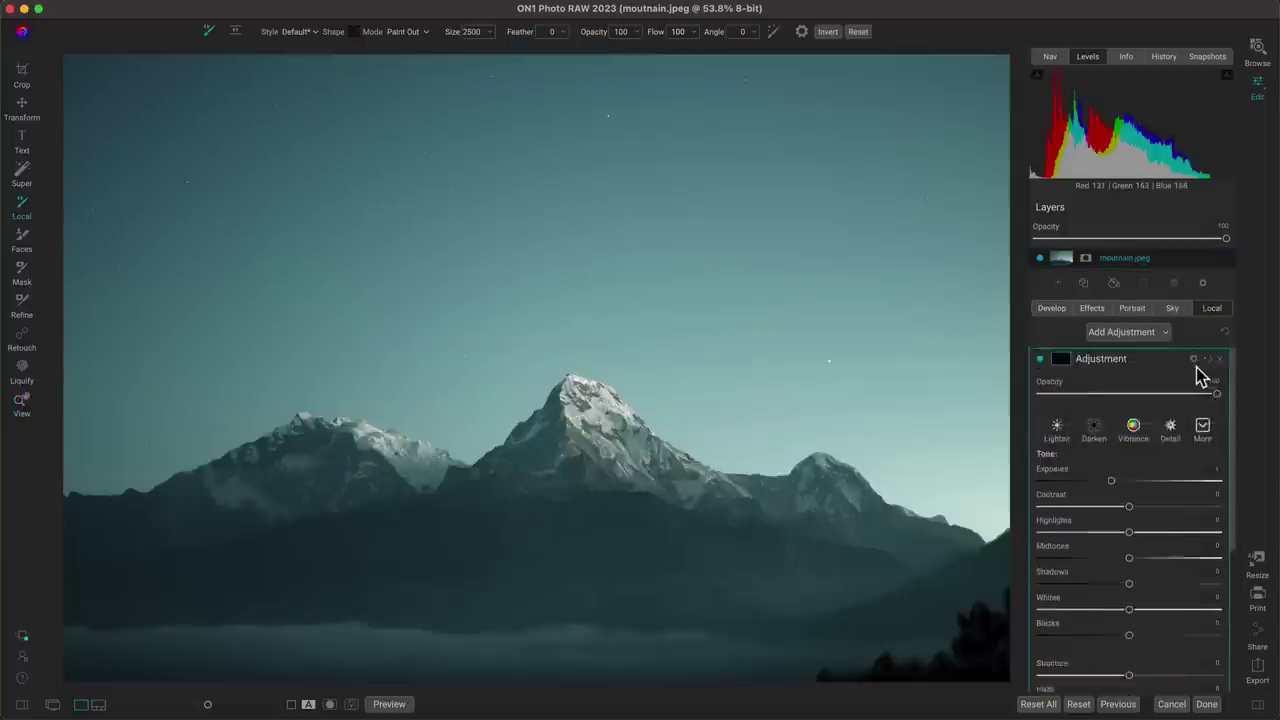
double_click(1118, 359)
type("color b")
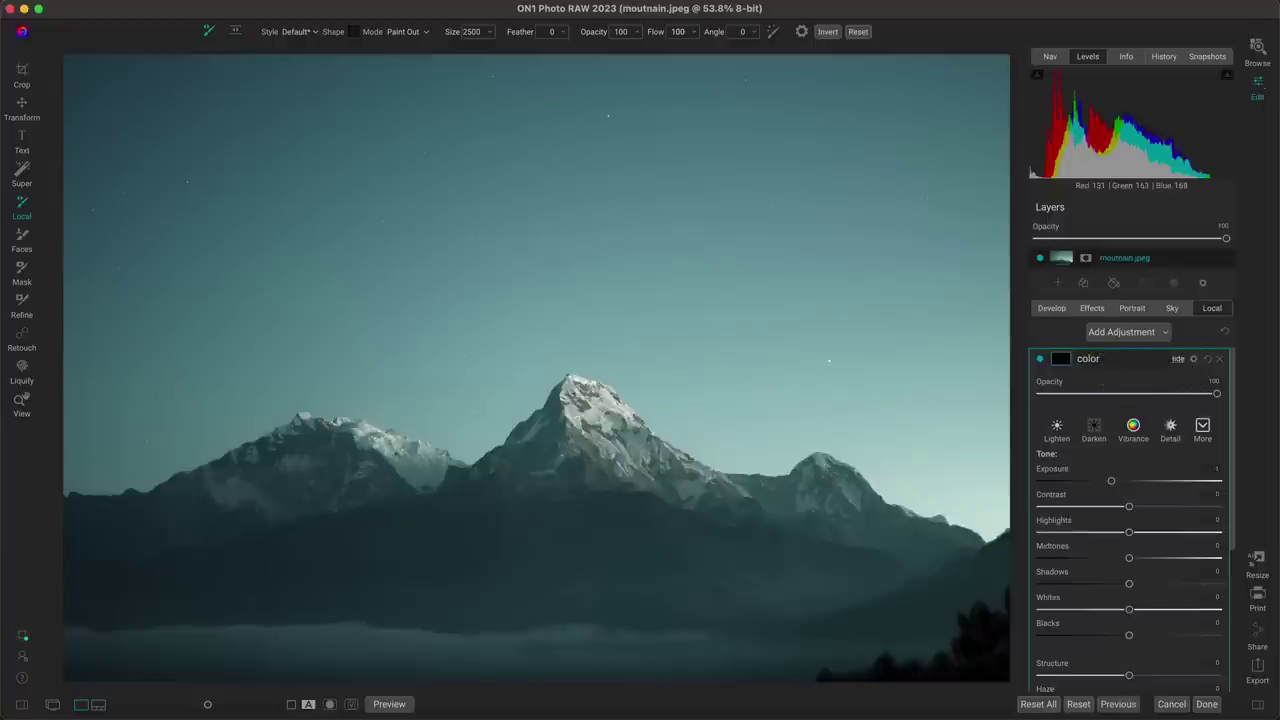
type(" grade")
key("Return")
- Enable Paint with Color for the local adjustment and set its paint color to White from the Apple palette
scroll(1145, 395, "down", 3)
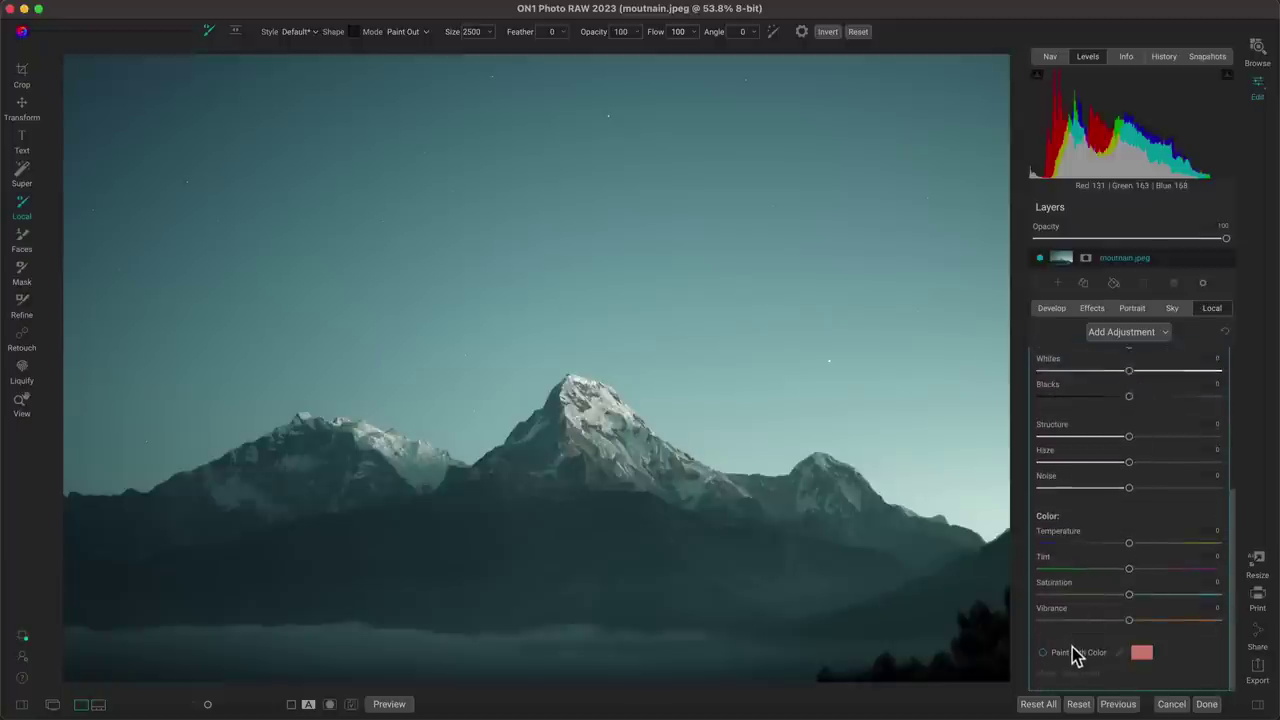
left_click(1043, 653)
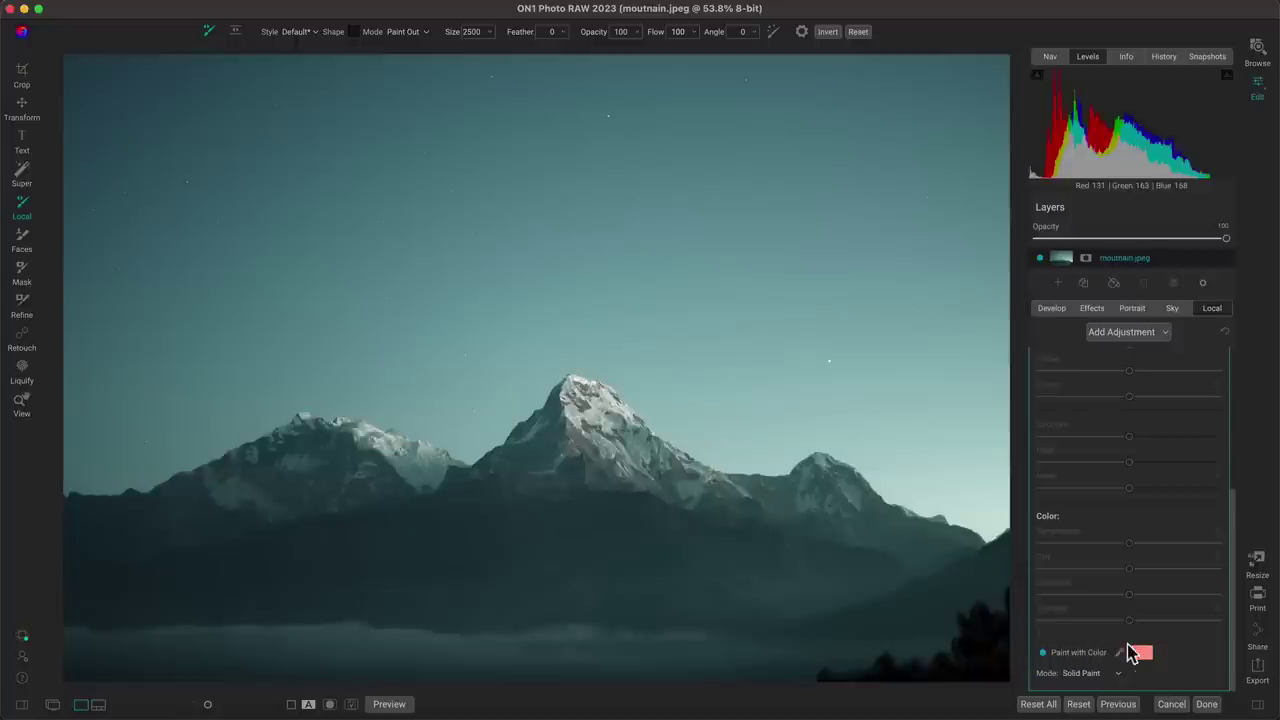
left_click(1143, 655)
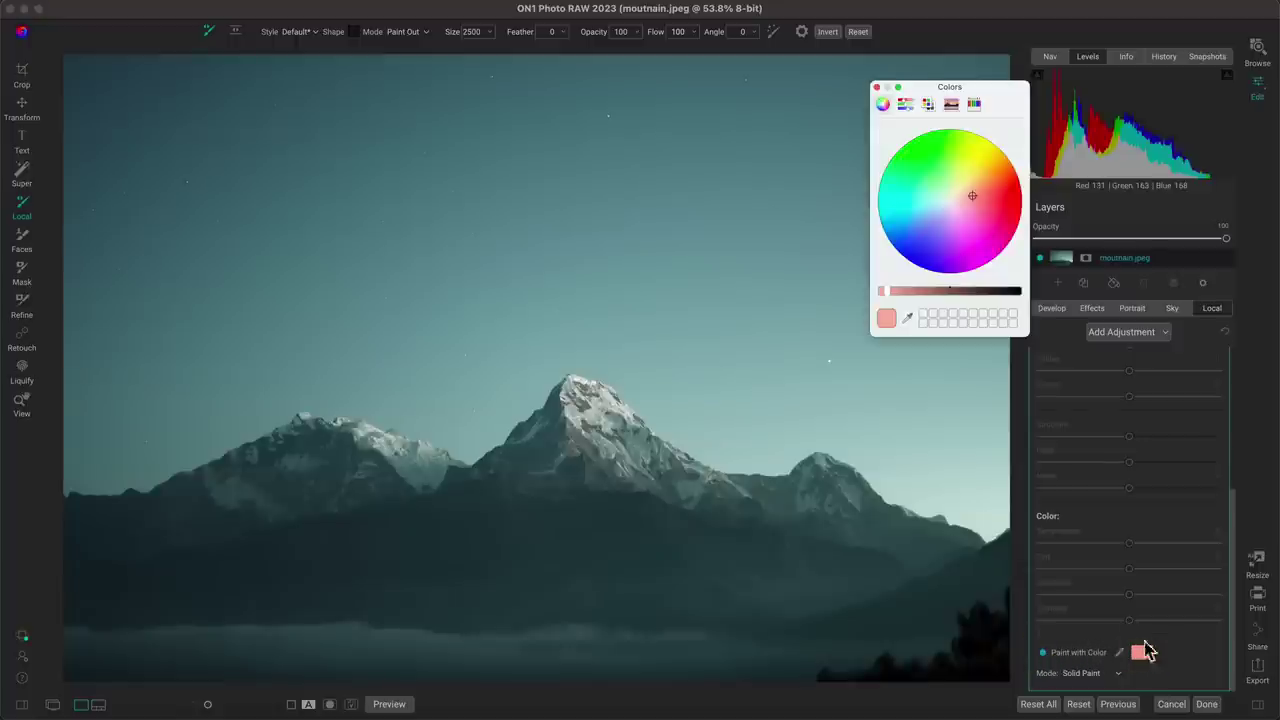
left_click(906, 104)
left_click(929, 106)
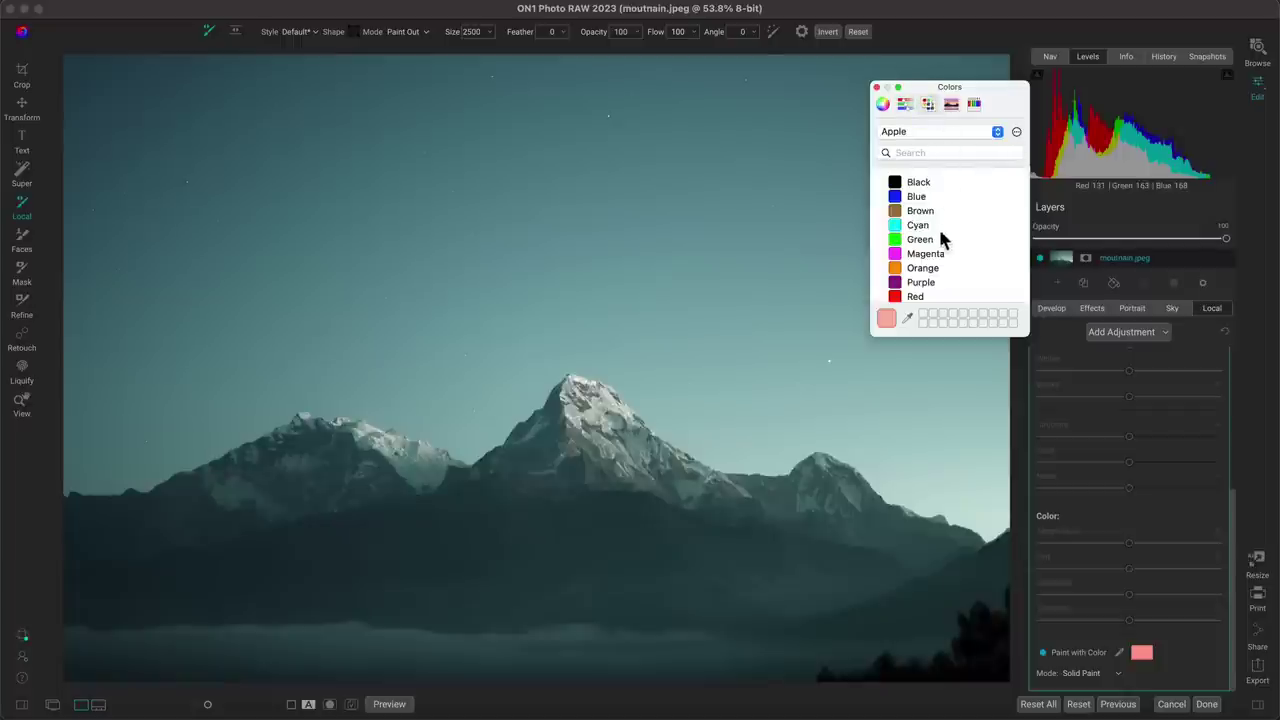
scroll(938, 241, "down", 3)
left_click(929, 287)
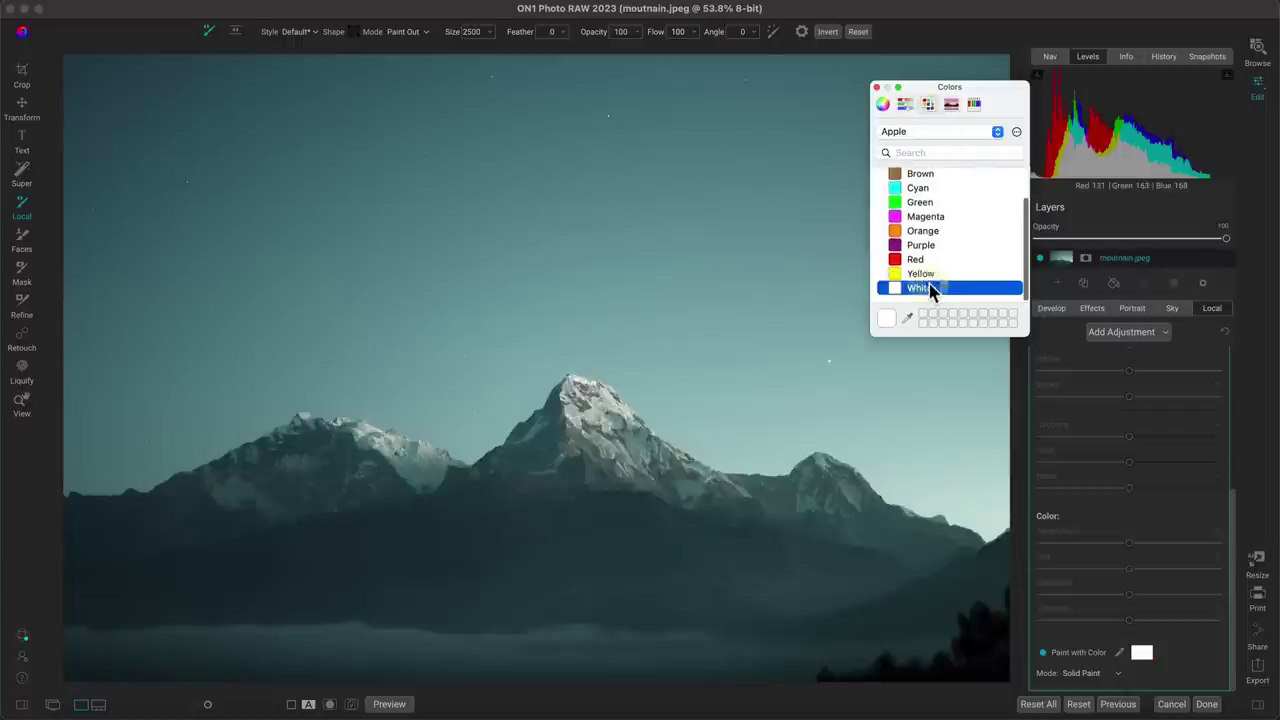
left_click(877, 88)
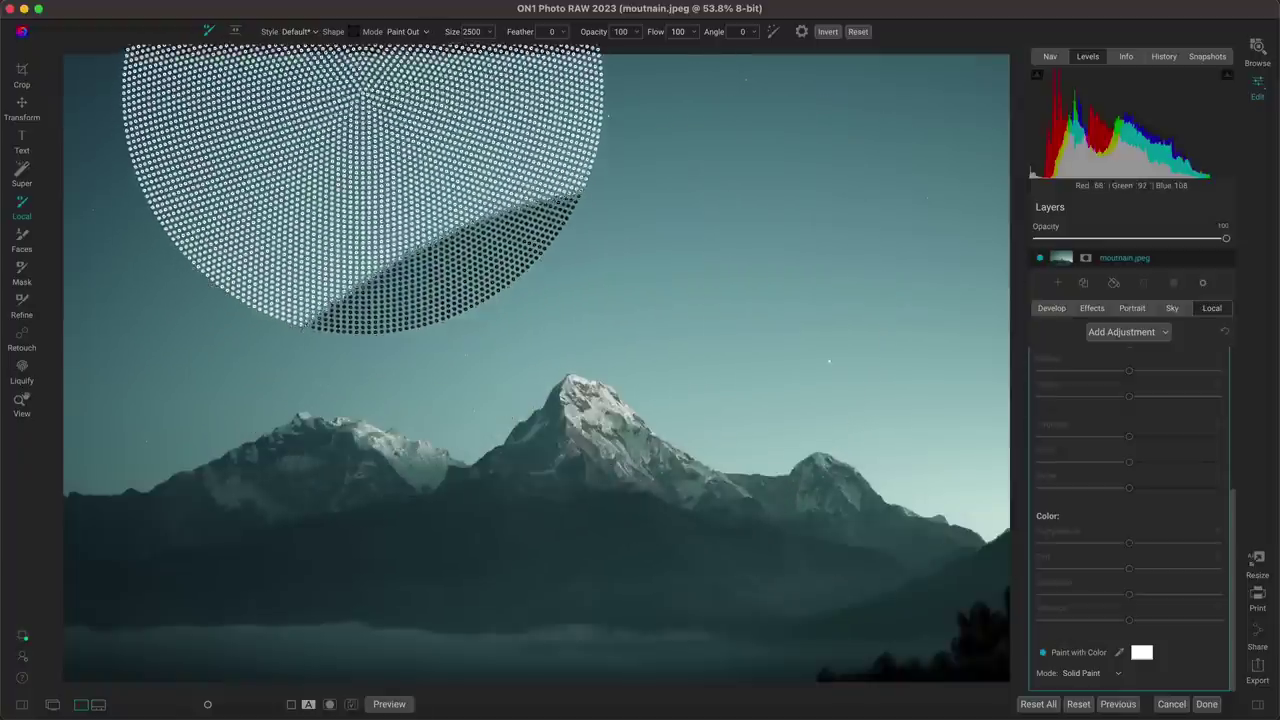
- Choose the plain round brush shape and reduce its size to 400
left_click(355, 31)
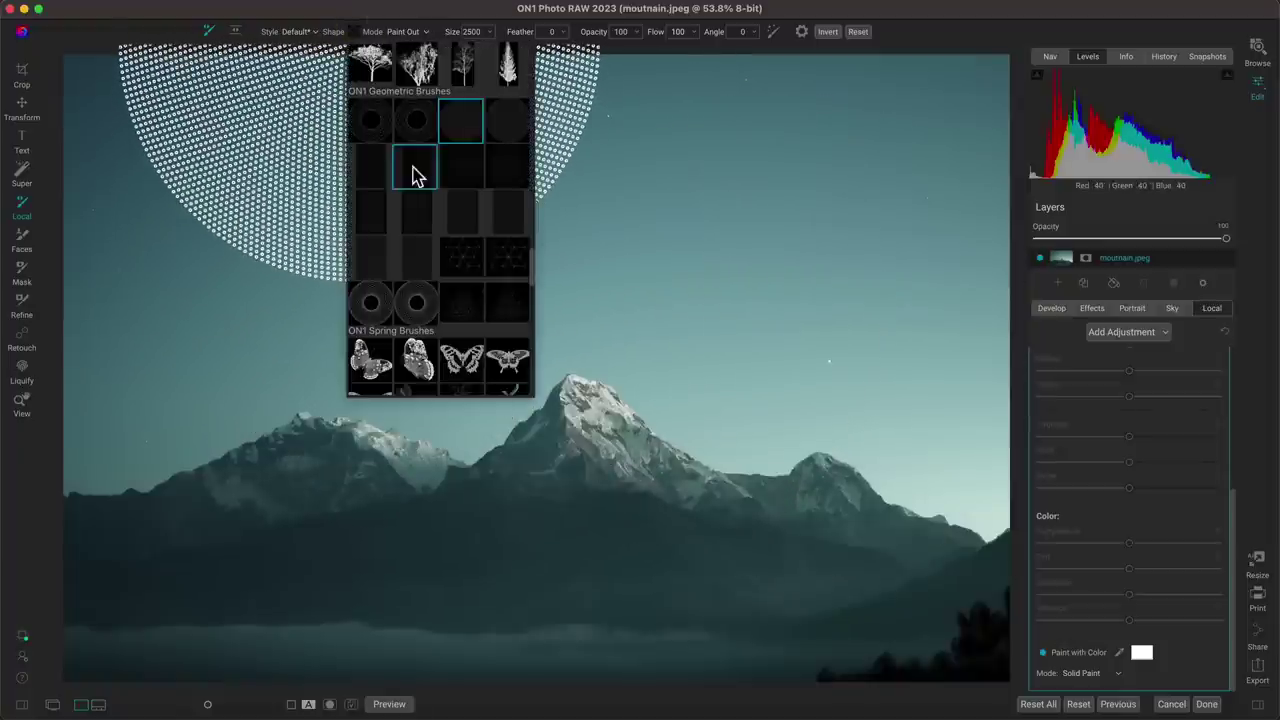
scroll(414, 172, "down", 5)
left_click(370, 60)
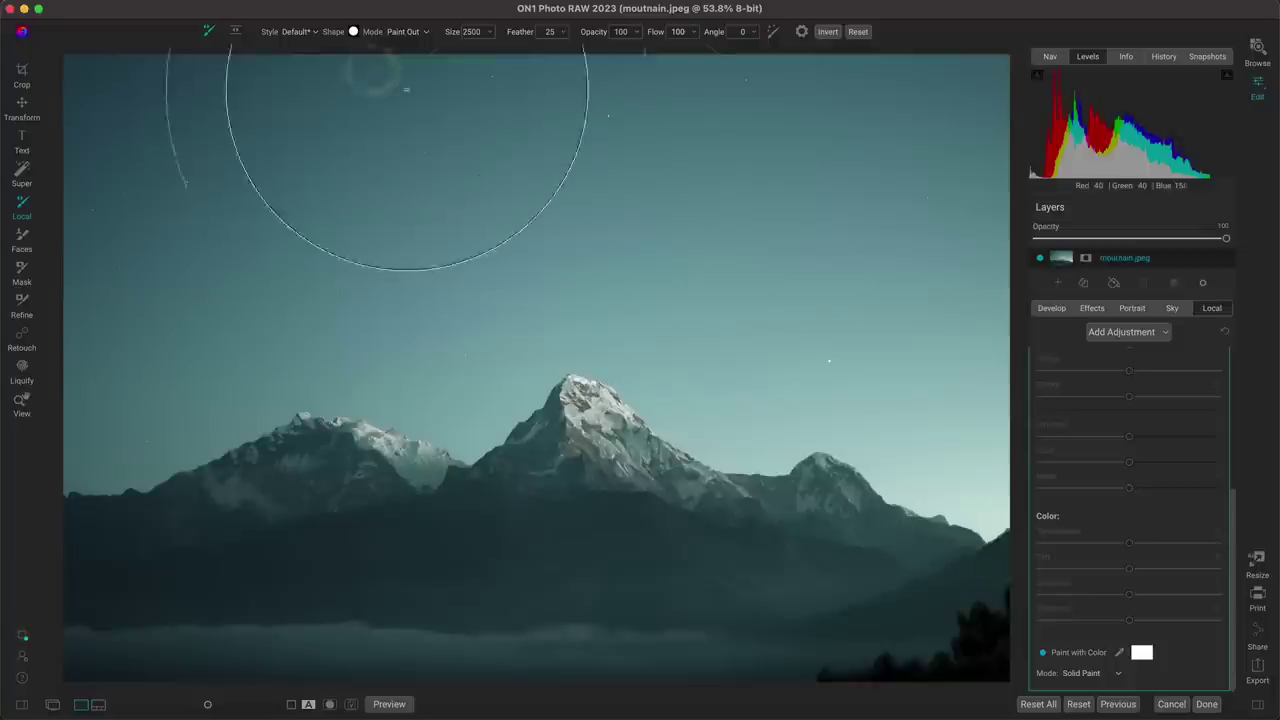
scroll(631, 351, "down", 10)
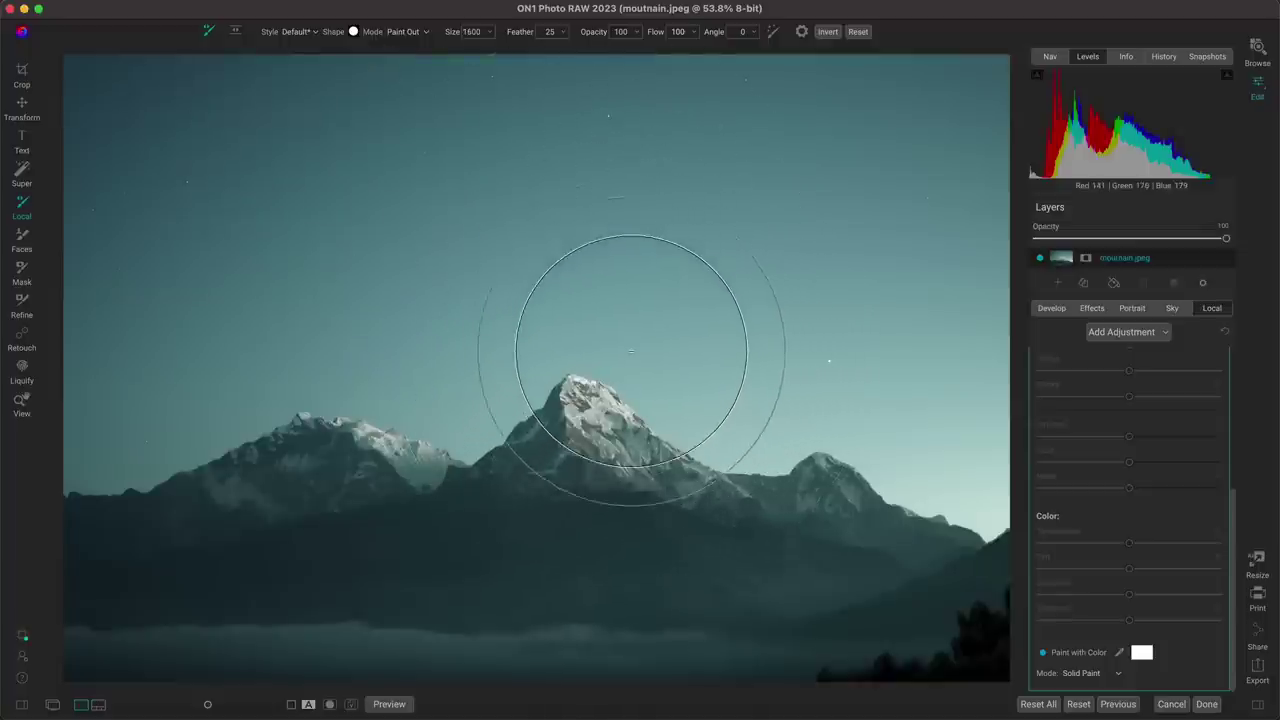
scroll(631, 351, "down", 5)
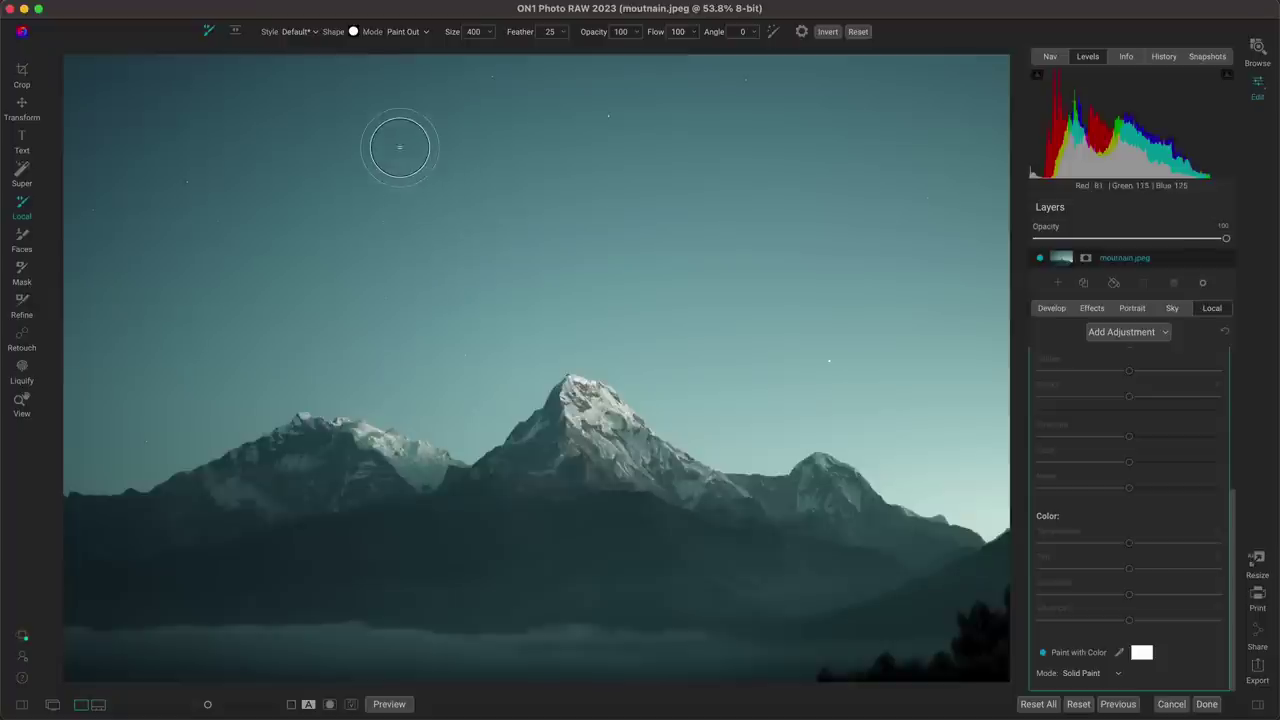
- Look through the brush shape collections and choose the dotted circle from ON1 Geometric Brushes
left_click(355, 36)
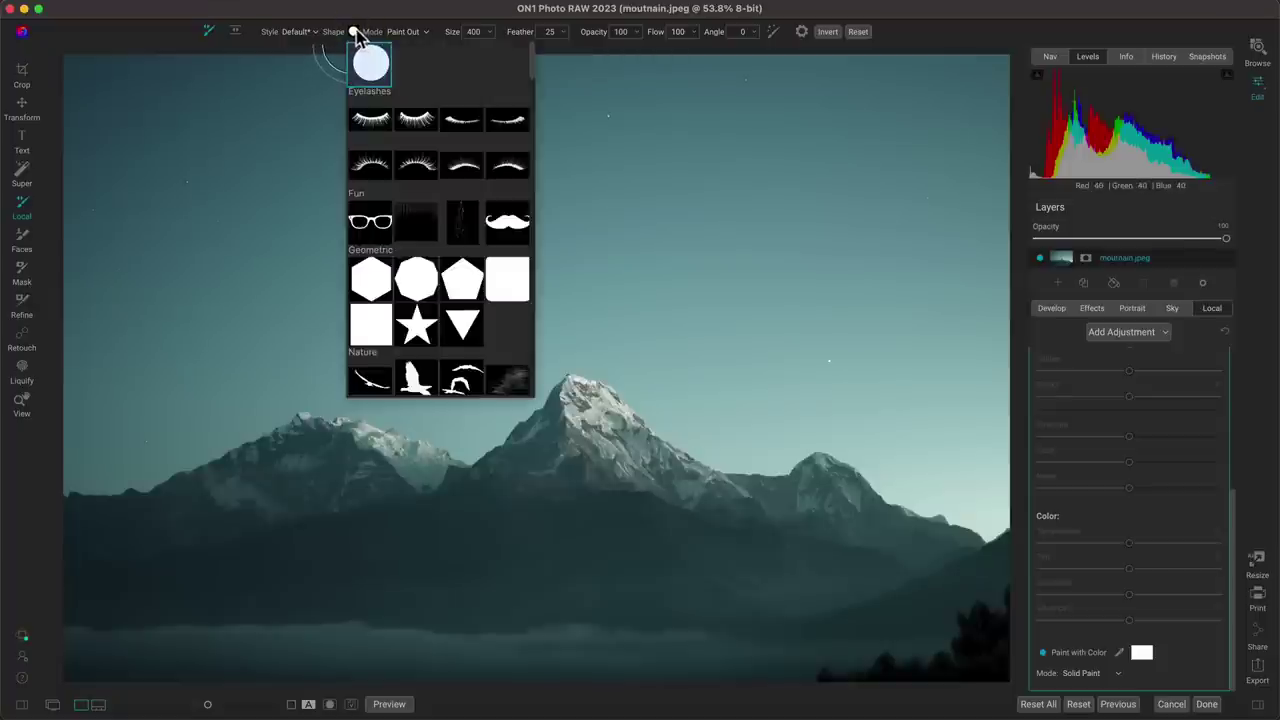
scroll(432, 103, "down", 2)
scroll(432, 103, "up", 2)
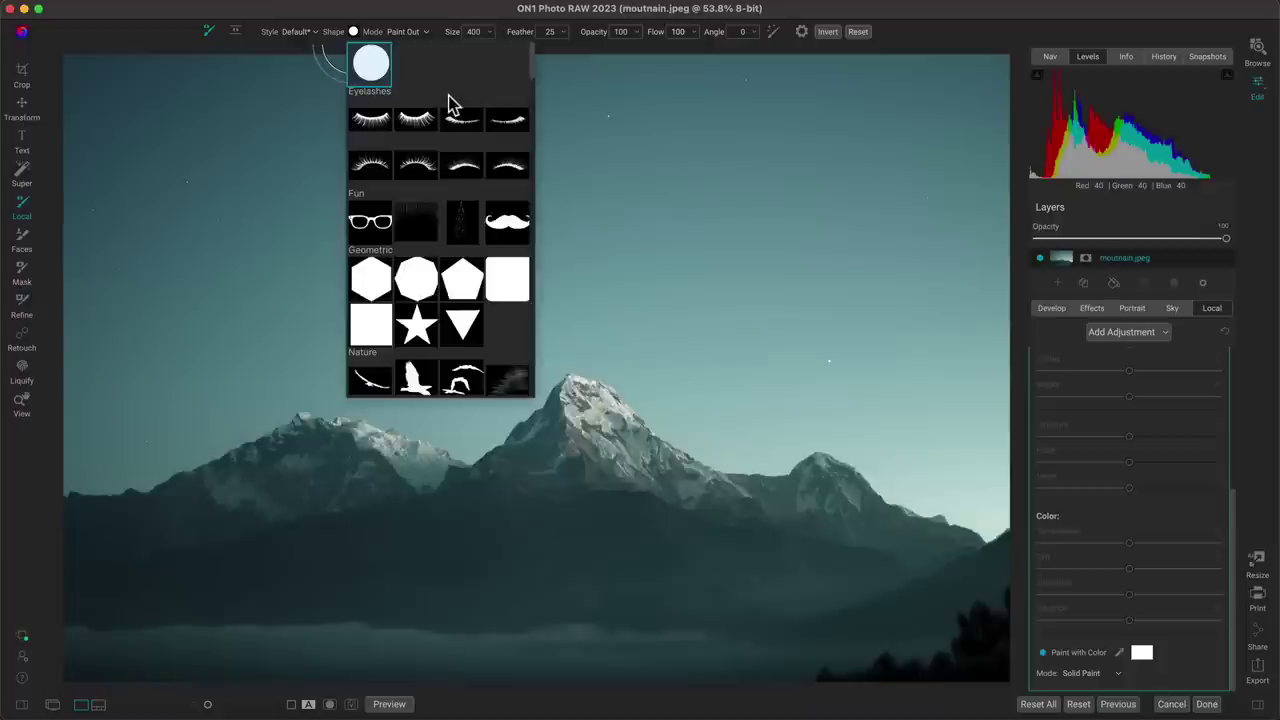
scroll(497, 86, "down", 10)
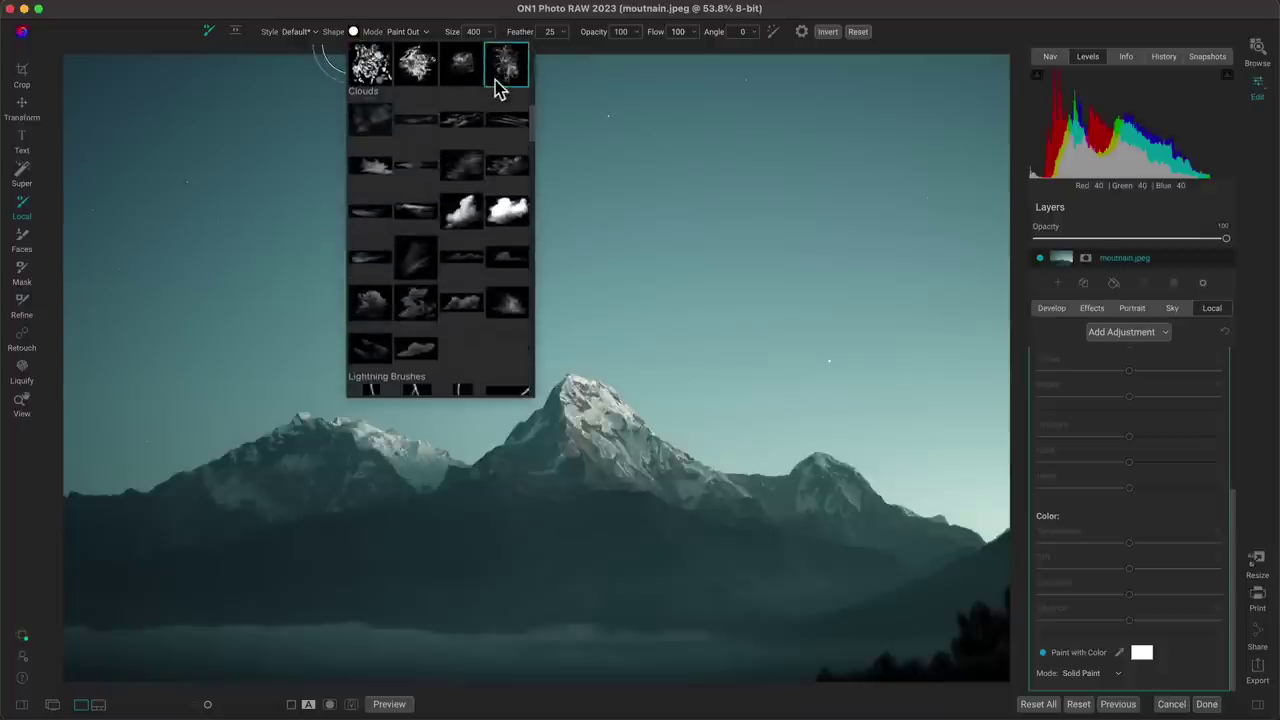
scroll(490, 100, "down", 10)
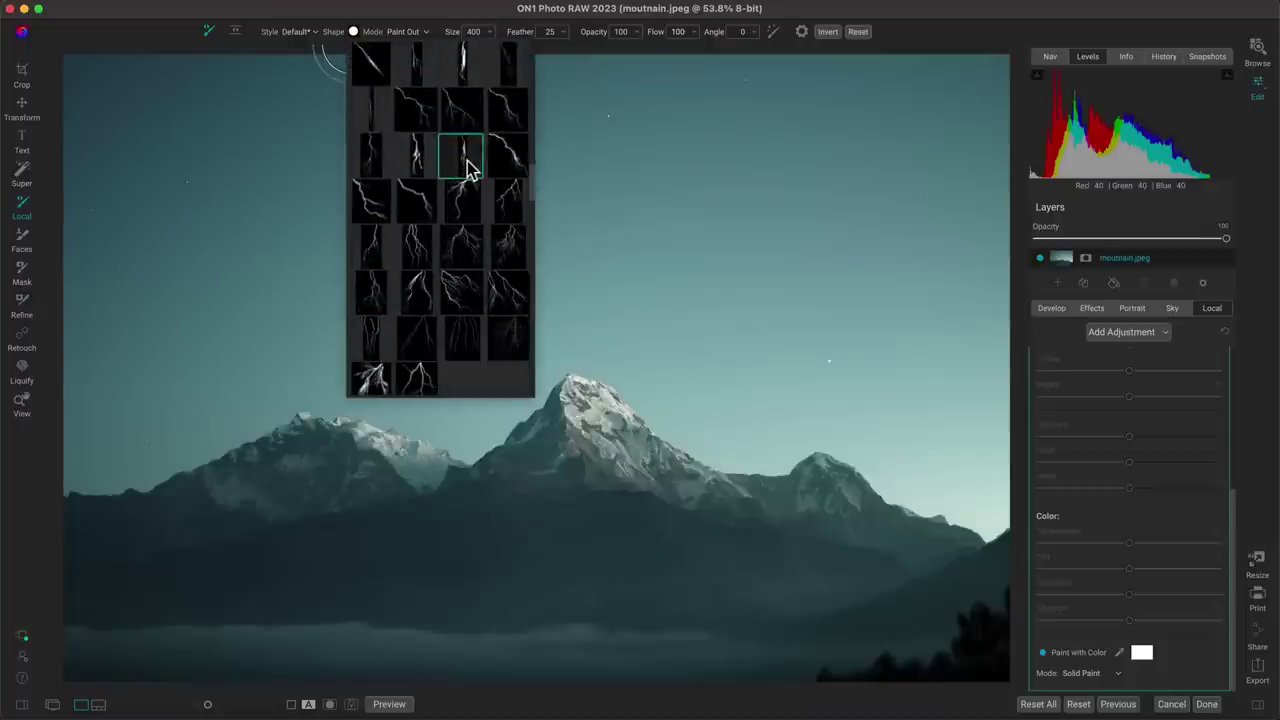
scroll(467, 161, "down", 8)
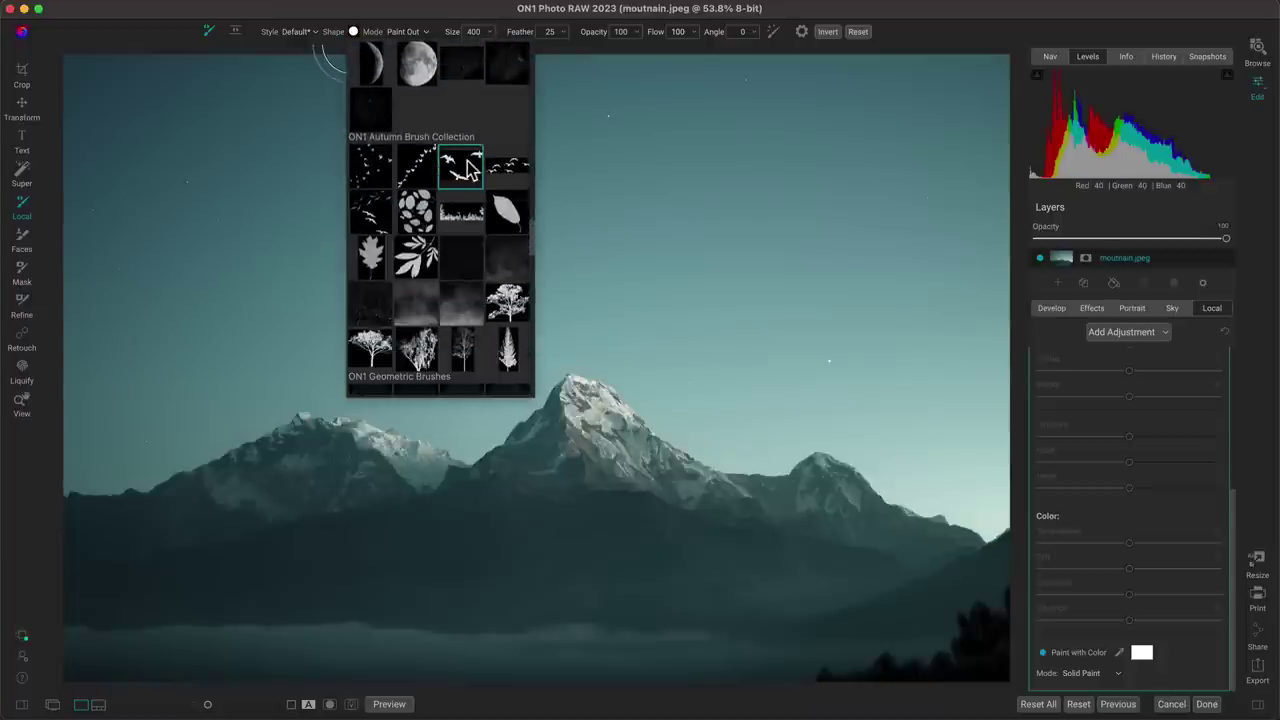
scroll(469, 162, "down", 6)
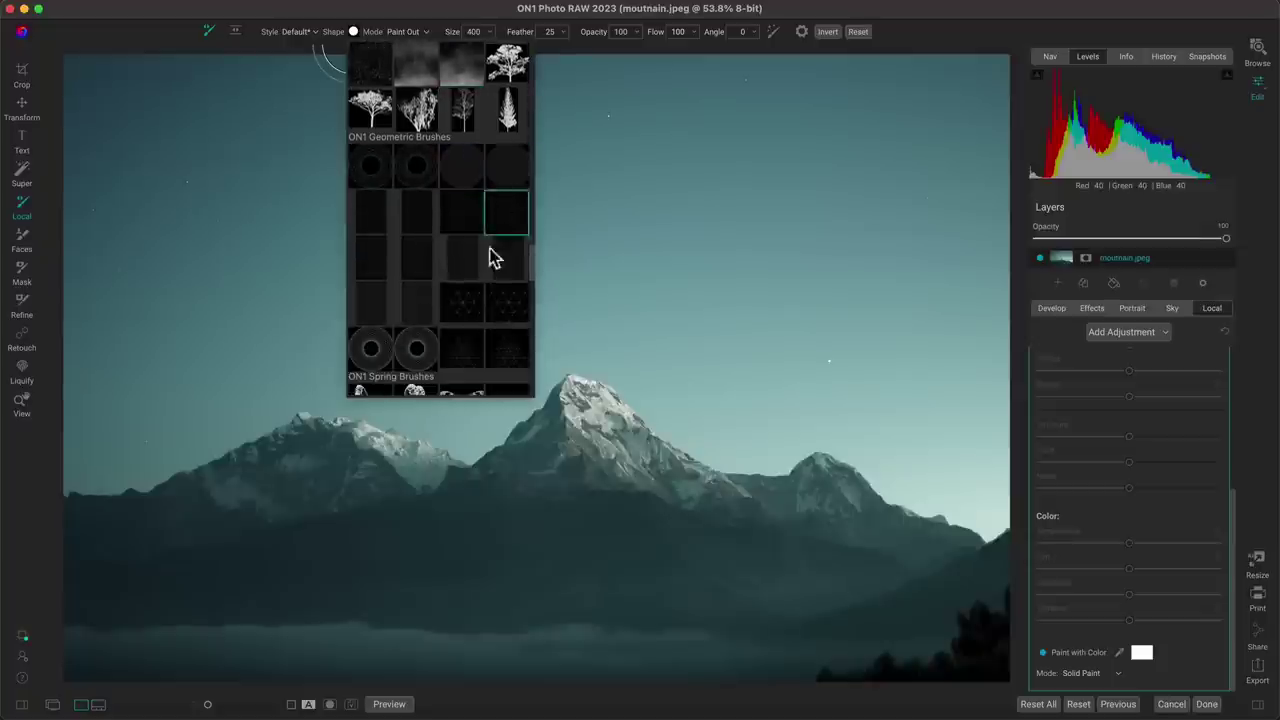
left_click(466, 177)
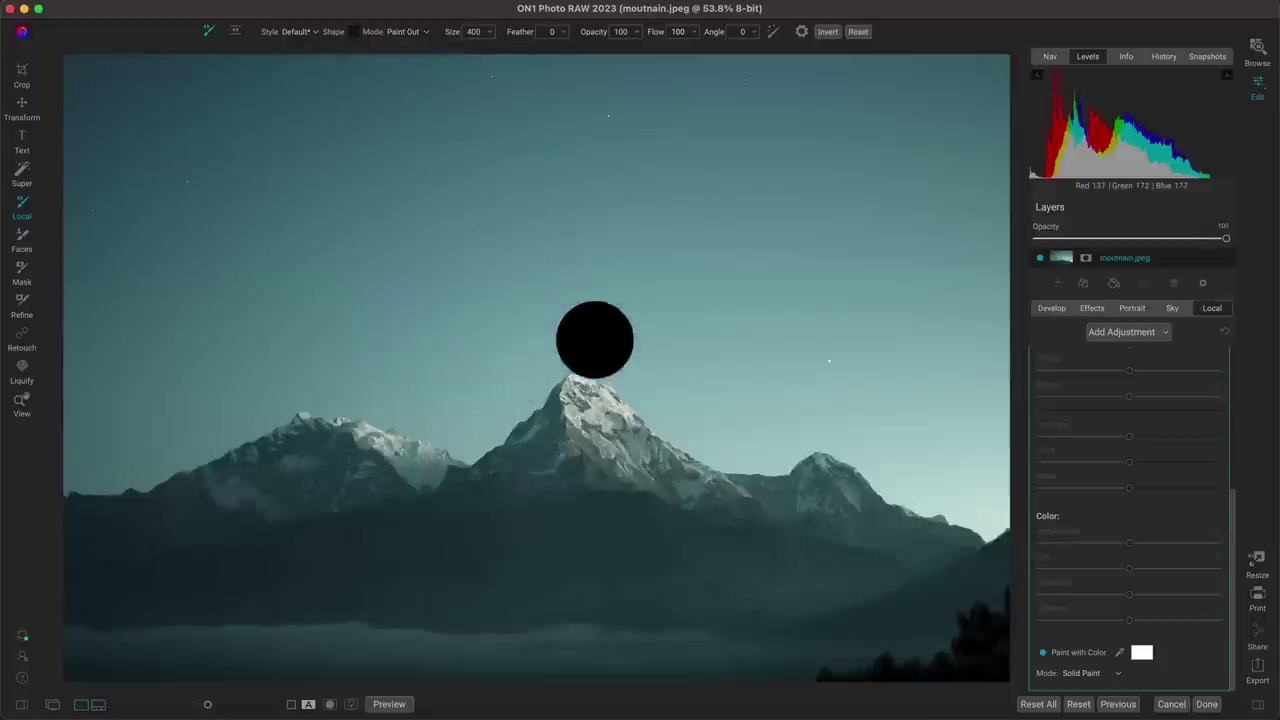
- Enlarge the dotted circle brush to size 2500
key("bracketright")
key("bracketright")
key("bracketright")
key("bracketright")
key("bracketright")
key("bracketright")
key("bracketright")
key("bracketright")
key("bracketright")
key("bracketright")
key("bracketright")
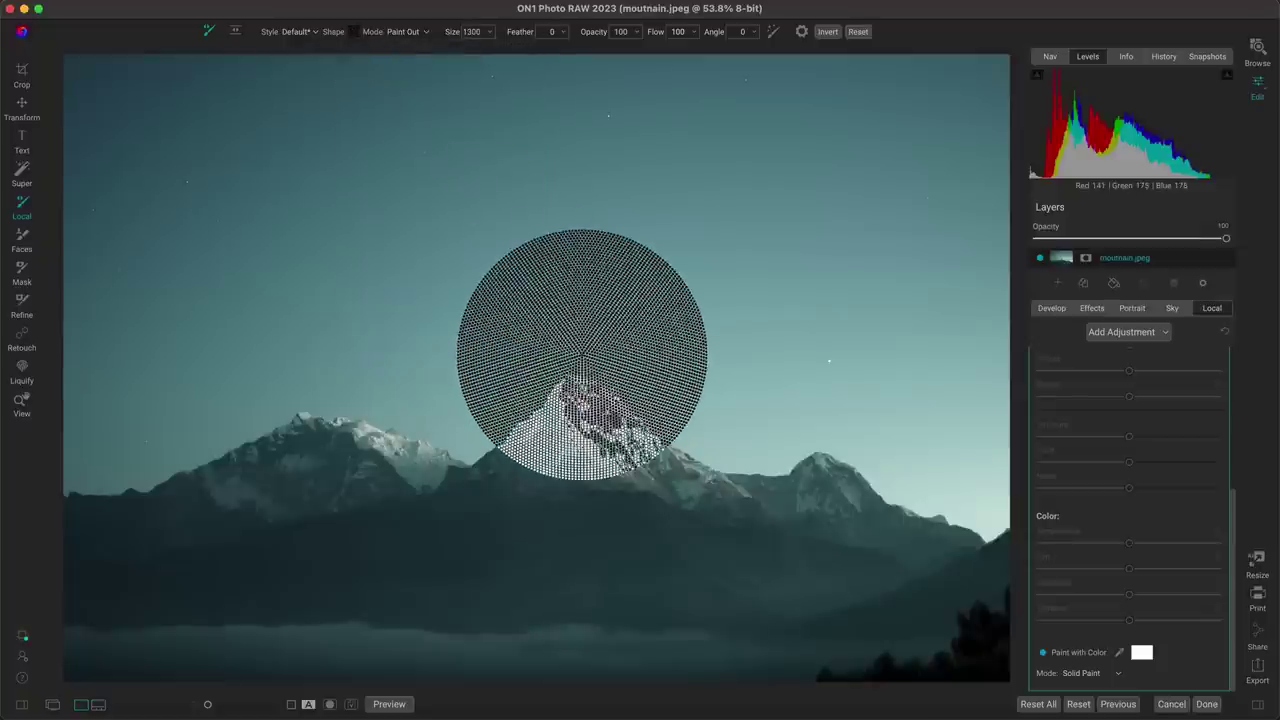
key("bracketright")
key("bracketright")
key("bracketright")
key("bracketright")
key("bracketright")
key("bracketright")
key("bracketright")
key("bracketright")
key("bracketright")
key("bracketright")
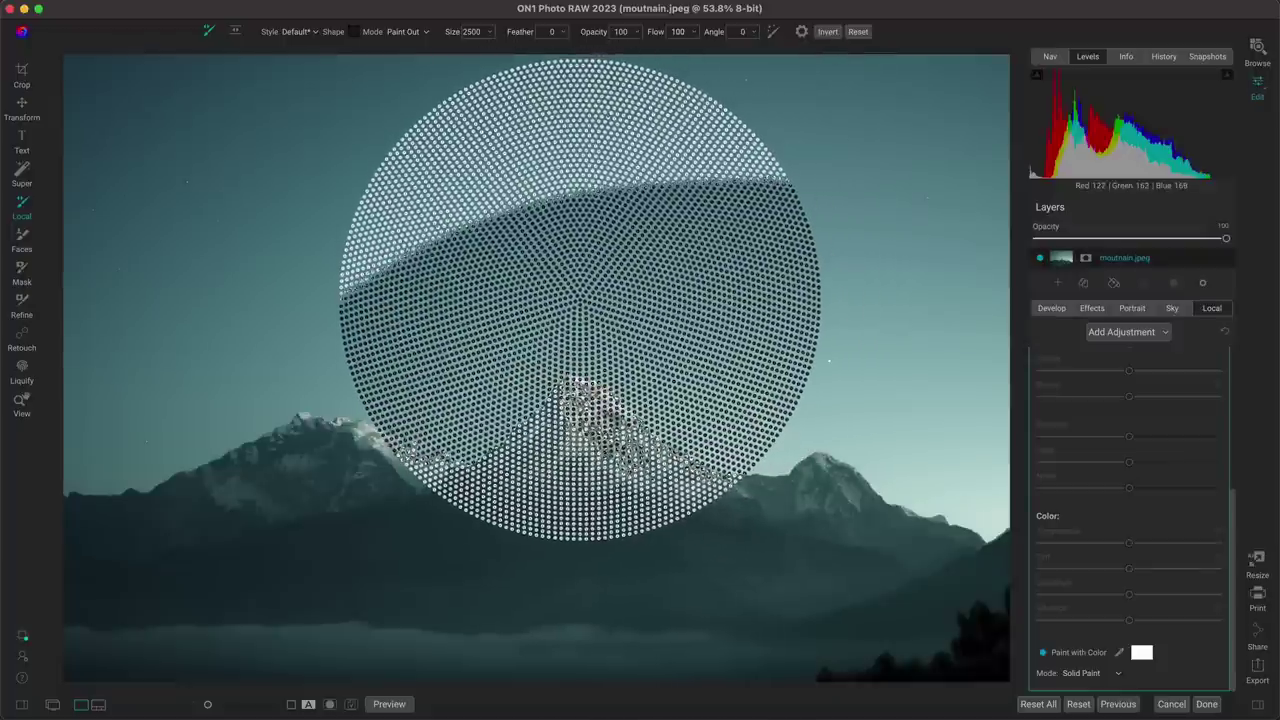
- Try a tree brush shape with its angle turned to -56, and return to the dotted circle shape at angle 0
left_click(355, 34)
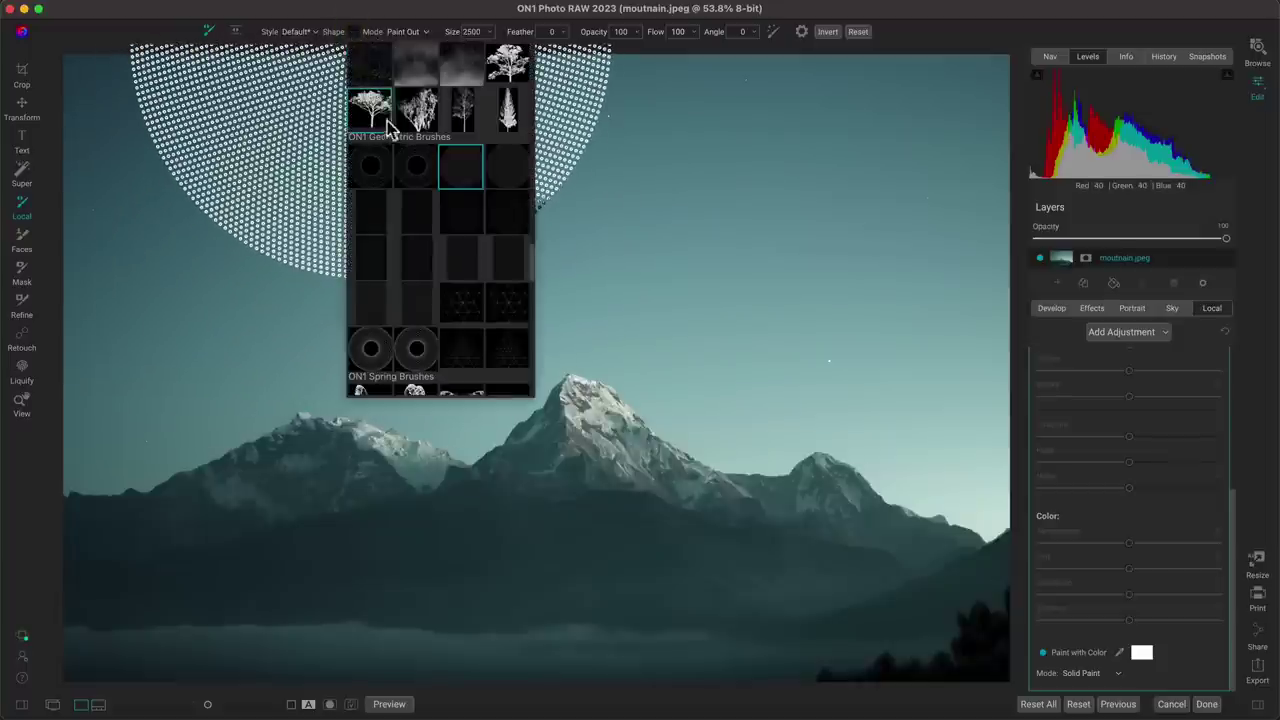
left_click(375, 112)
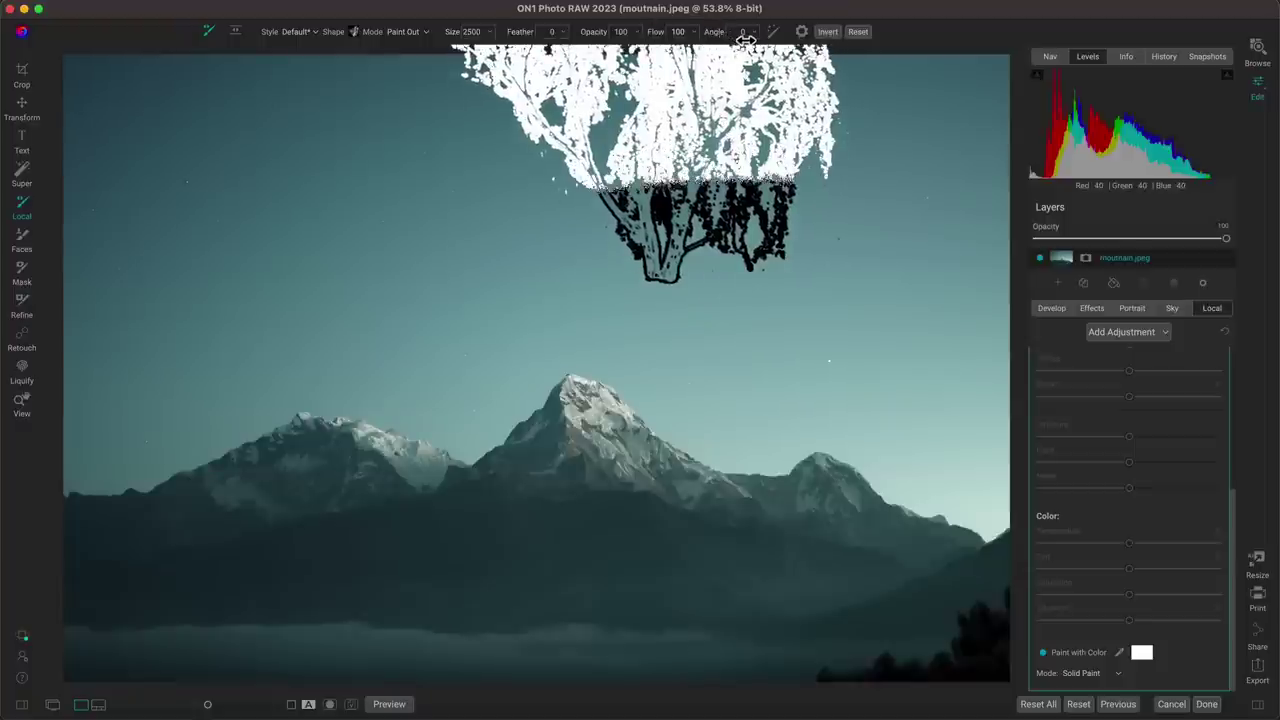
left_click(690, 31)
left_click_drag(714, 31, 682, 34)
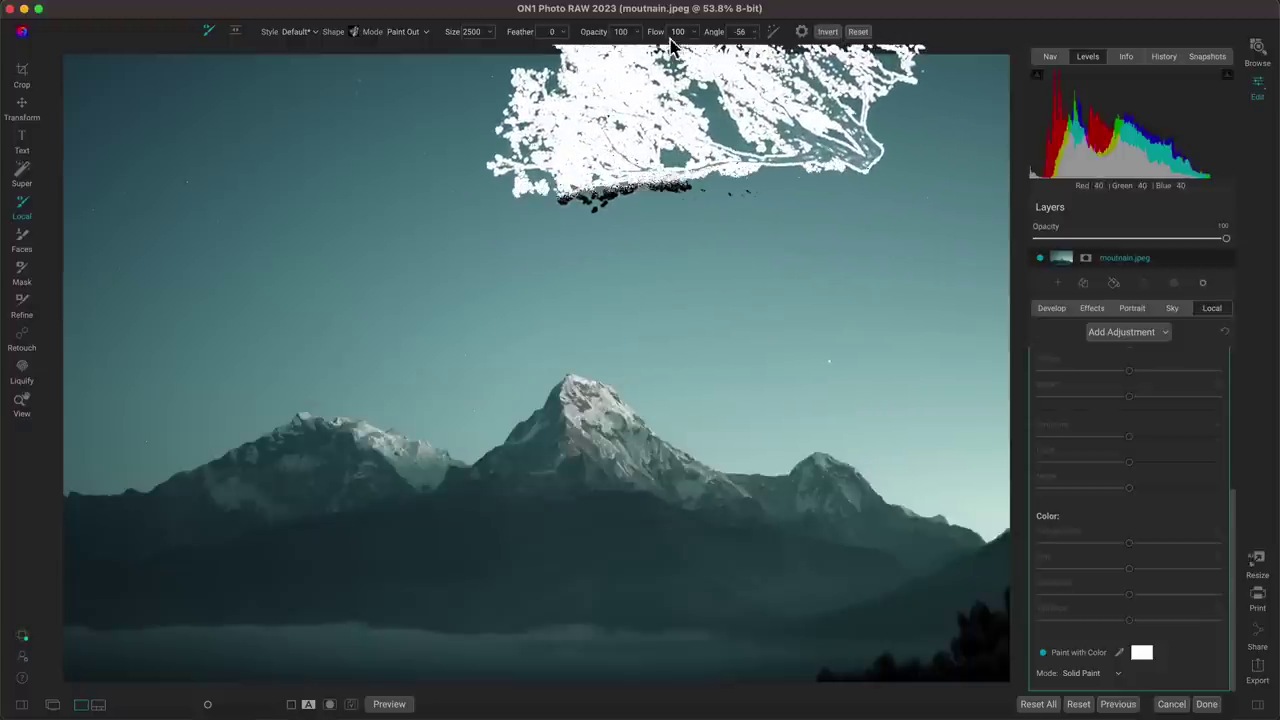
mouse_move(722, 39)
left_mouse_down()
mouse_move(737, 48)
mouse_move(731, 33)
left_mouse_up()
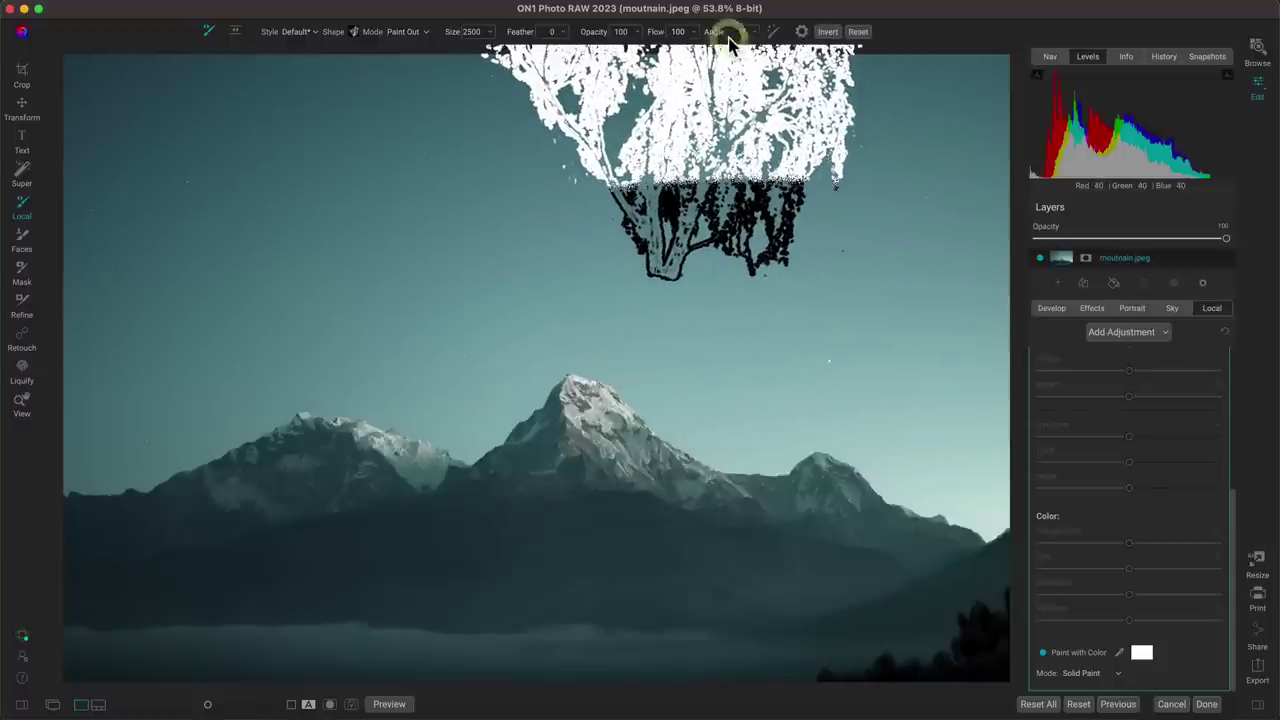
left_click(731, 31)
type("0")
key("Return")
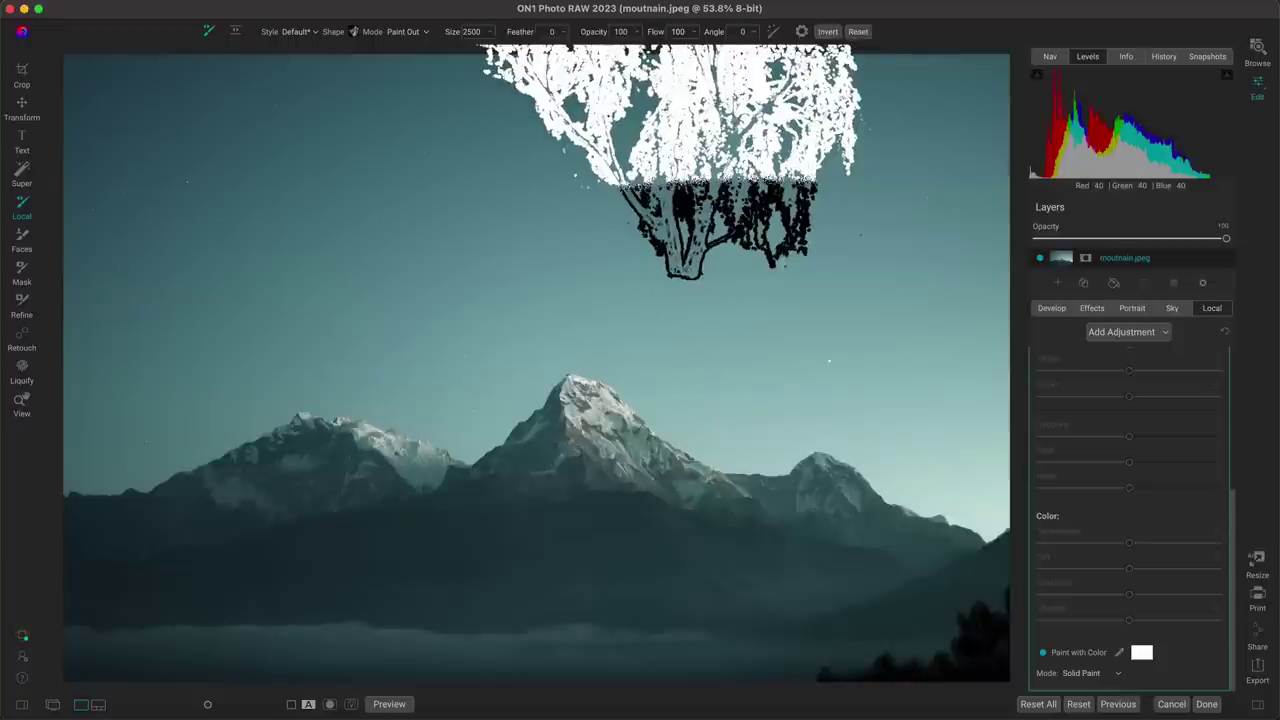
left_click(358, 32)
left_click(466, 163)
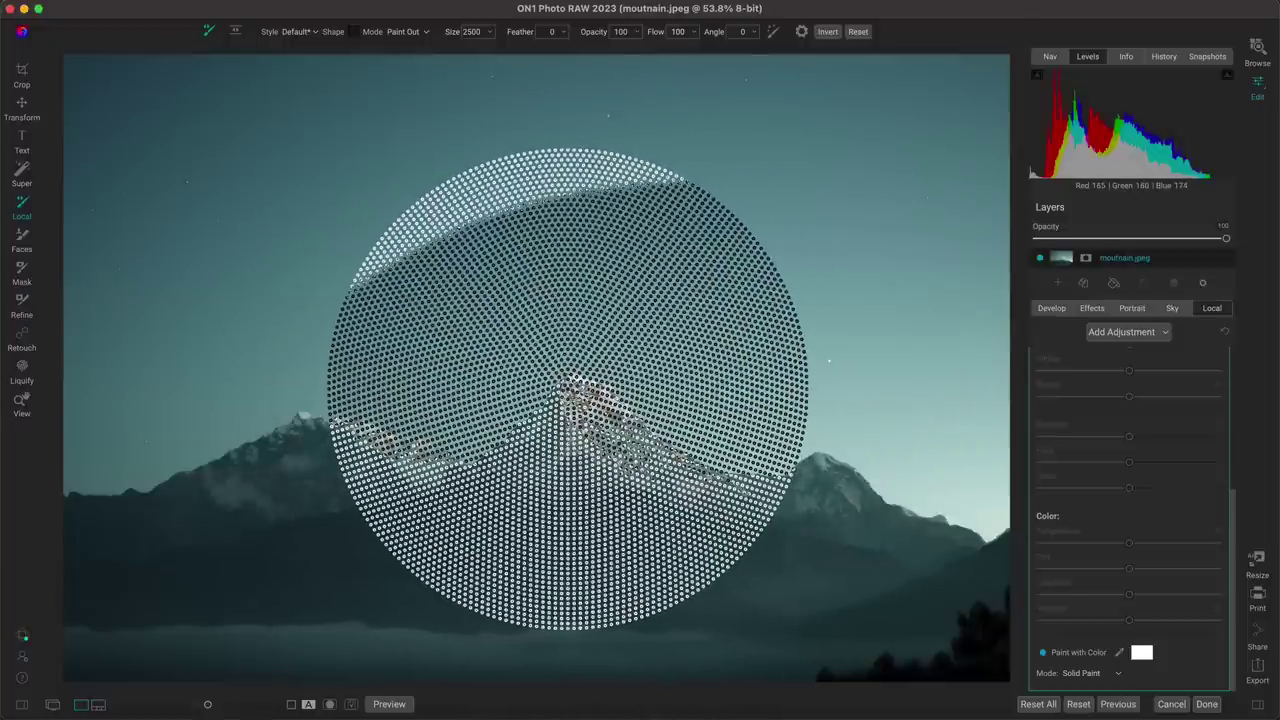
- Set the brush to Paint In and stamp the white dotted circle centered on the middle mountain peak
left_click(567, 388)
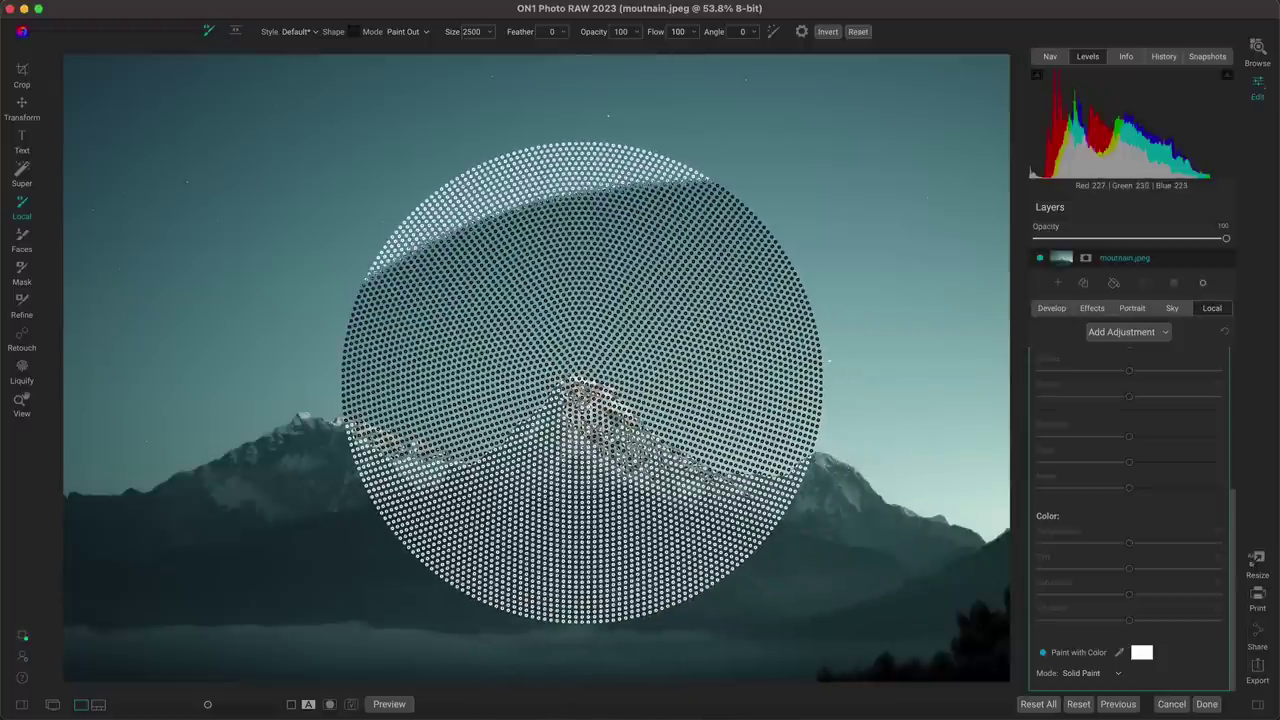
left_click(412, 31)
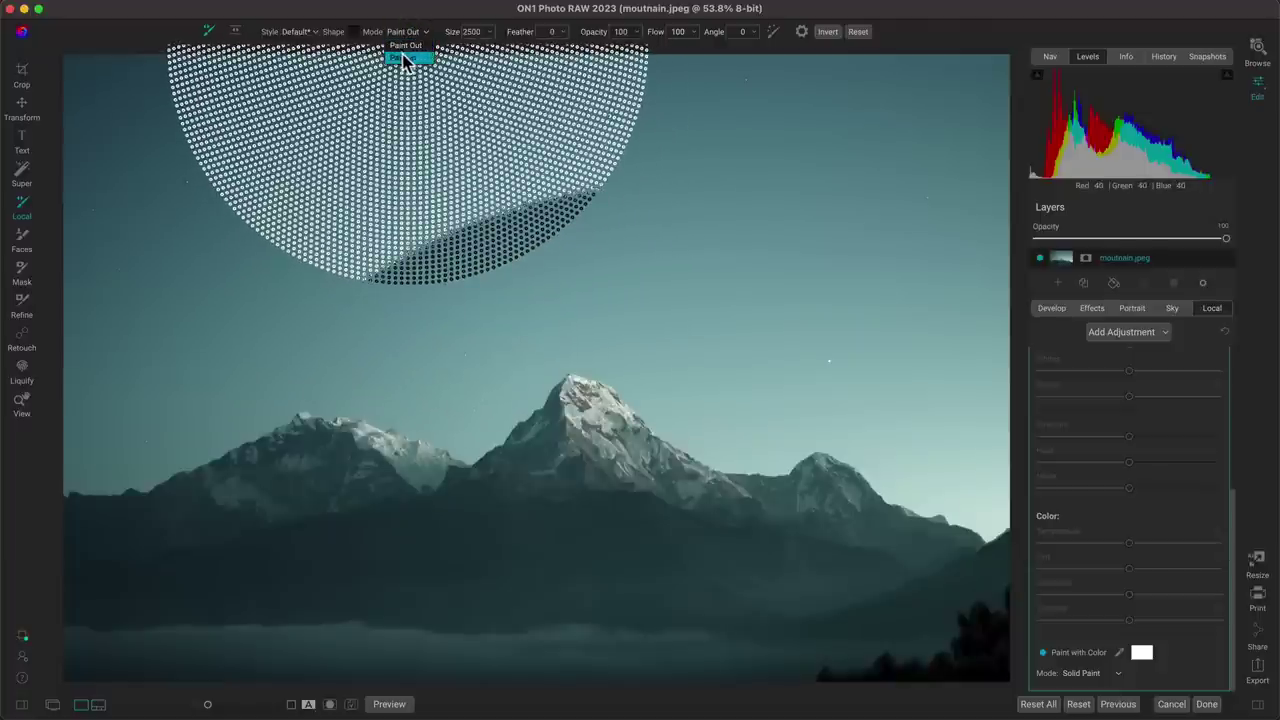
left_click(412, 57)
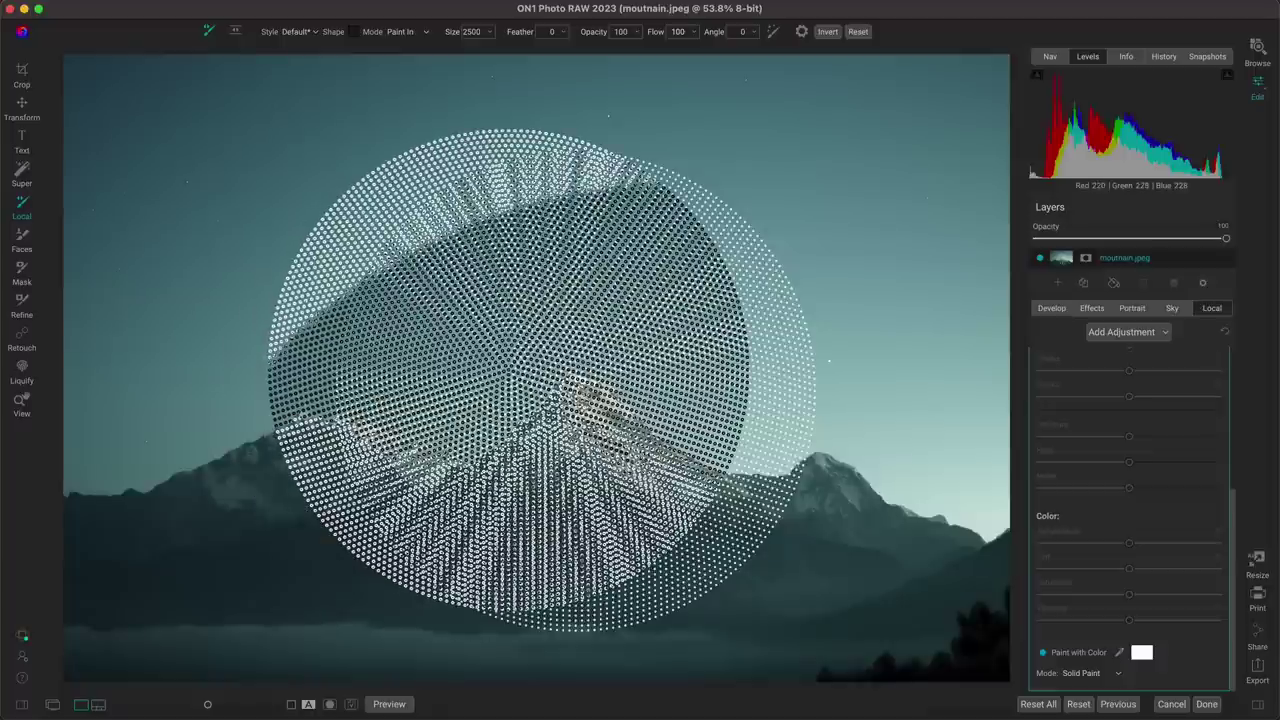
key("z")
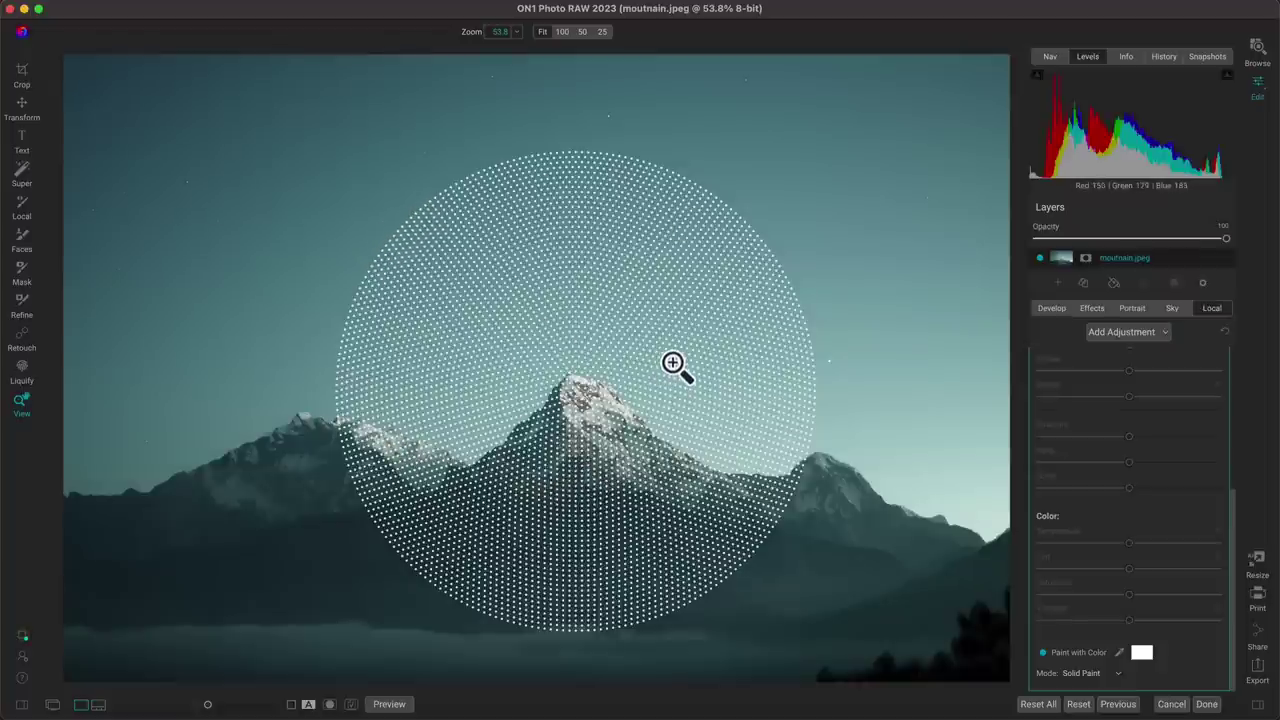
- Duplicate the moutnain.jpeg layer
left_click(1085, 284)
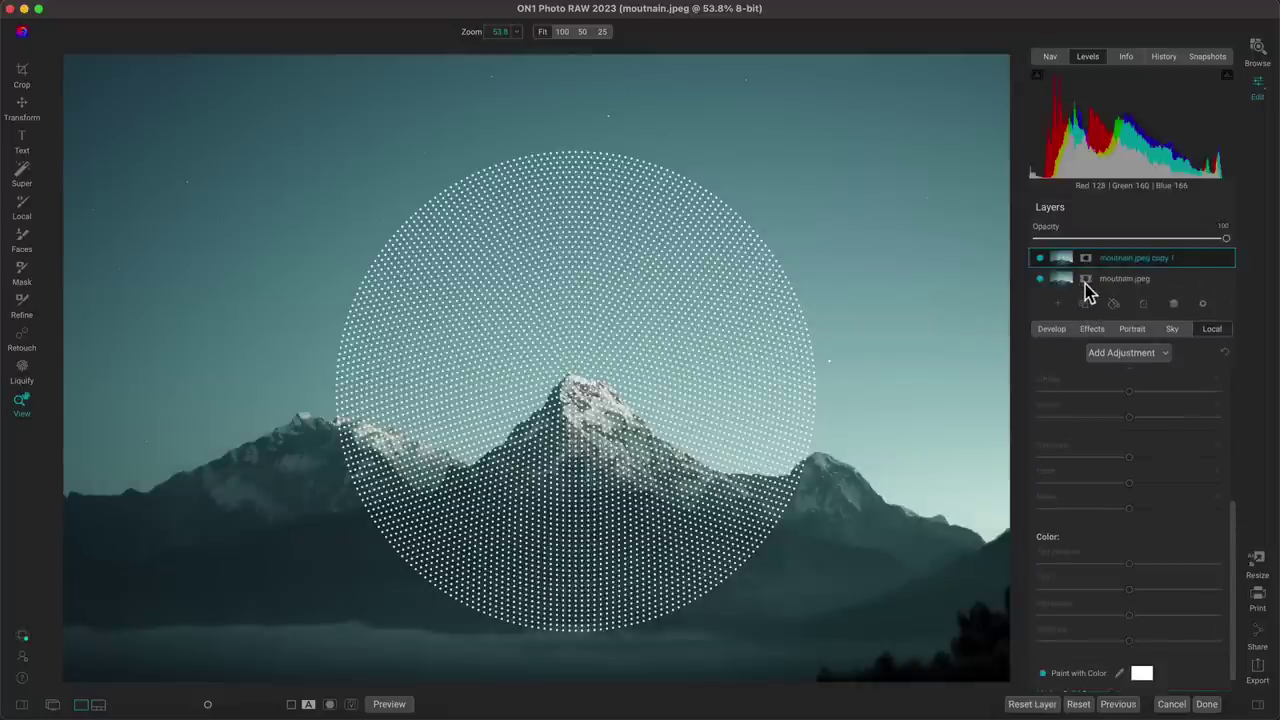
- Rename the duplicated upper layer as mountain and the original lower layer as circles
double_click(1143, 258)
type("mountain")
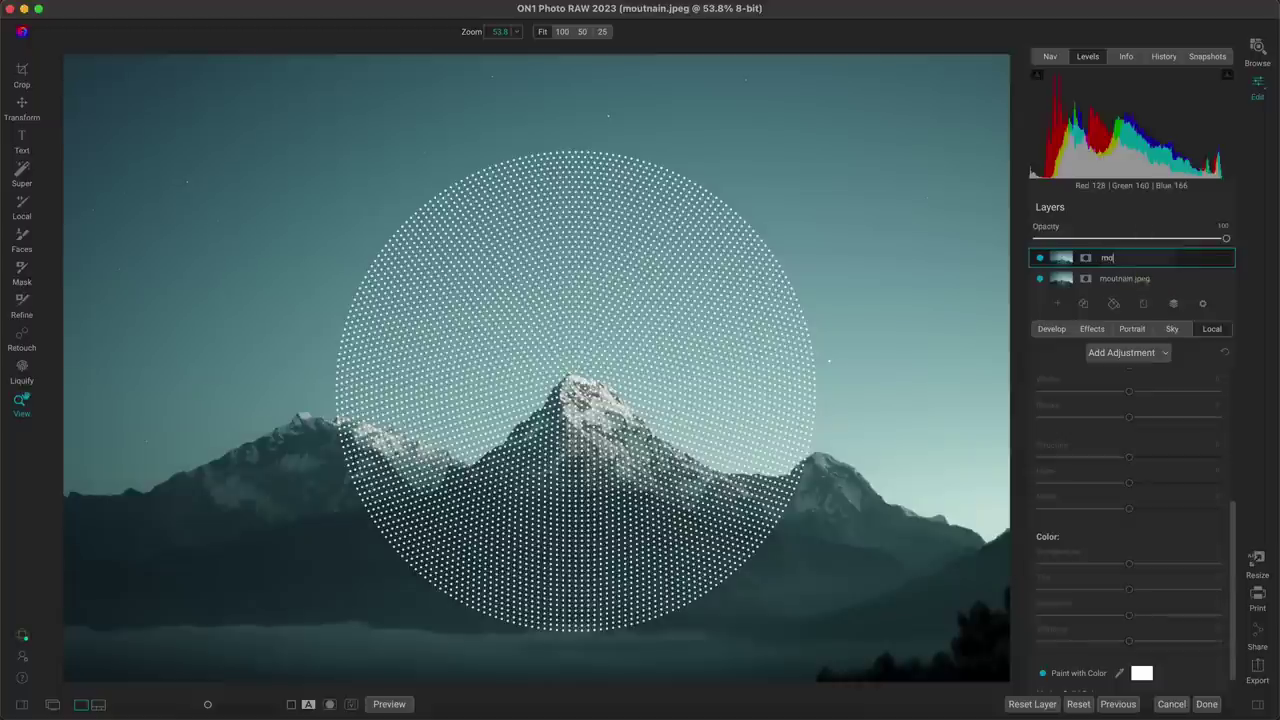
double_click(1151, 278)
type("circ")
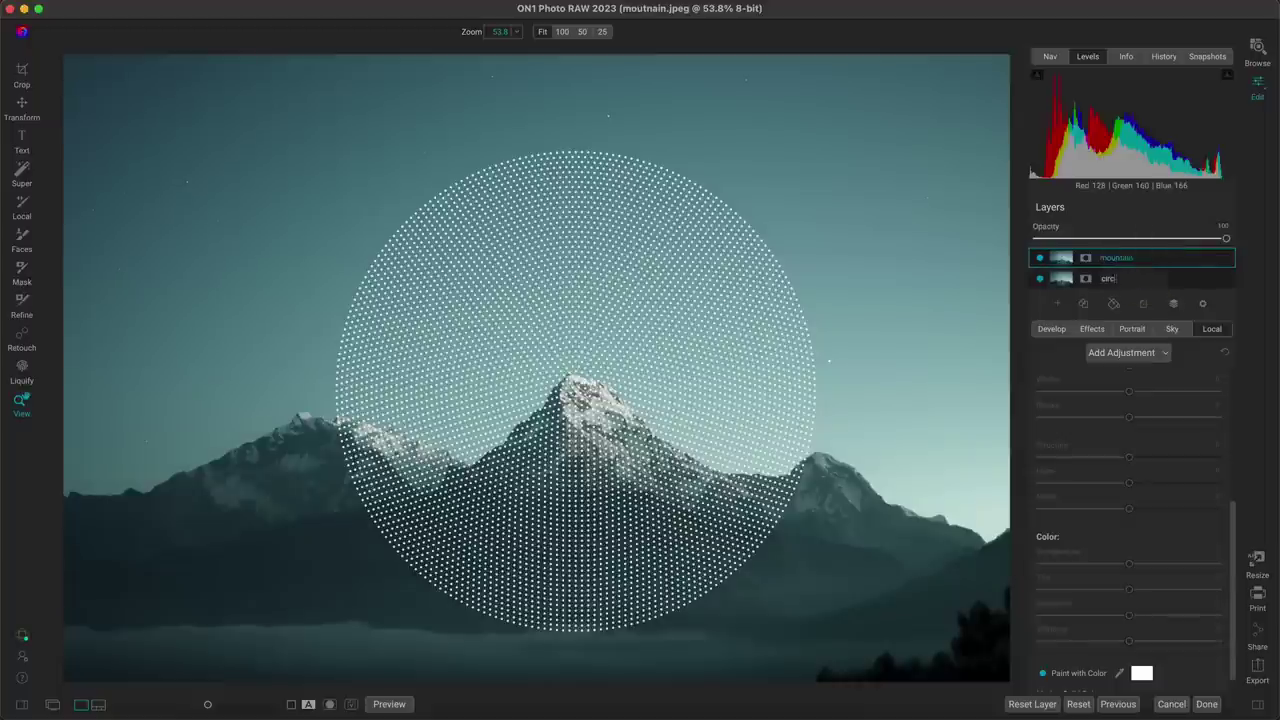
type("les")
key("Return")
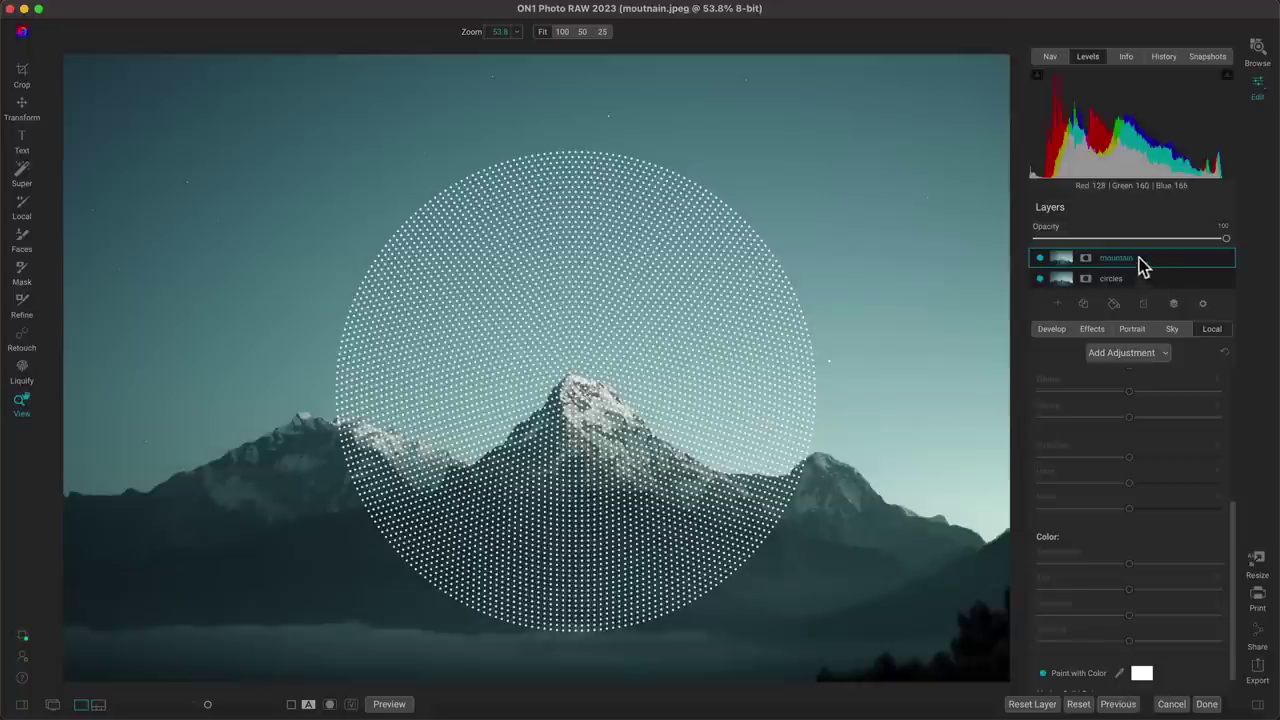
- Remove the color paint adjustment from the mountain layer and apply a Mask AI Paint Out mask for the Mountain region
scroll(1158, 453, "up", 5)
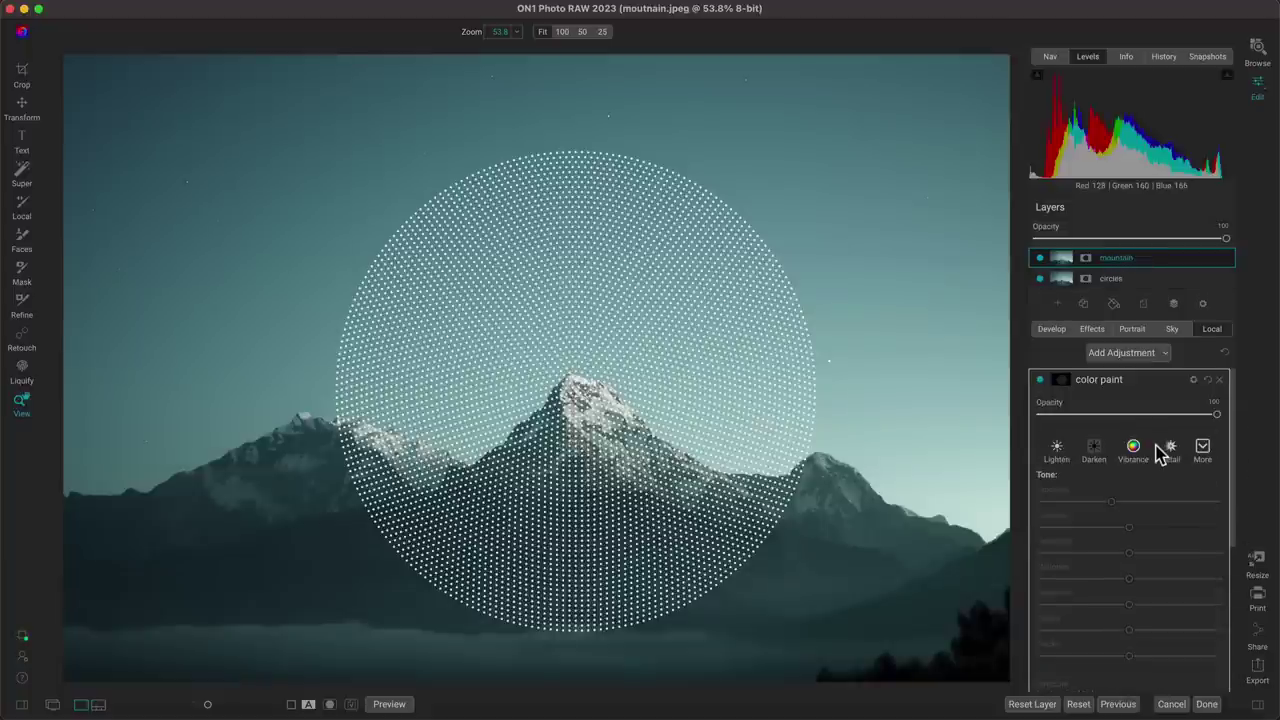
left_click(1221, 381)
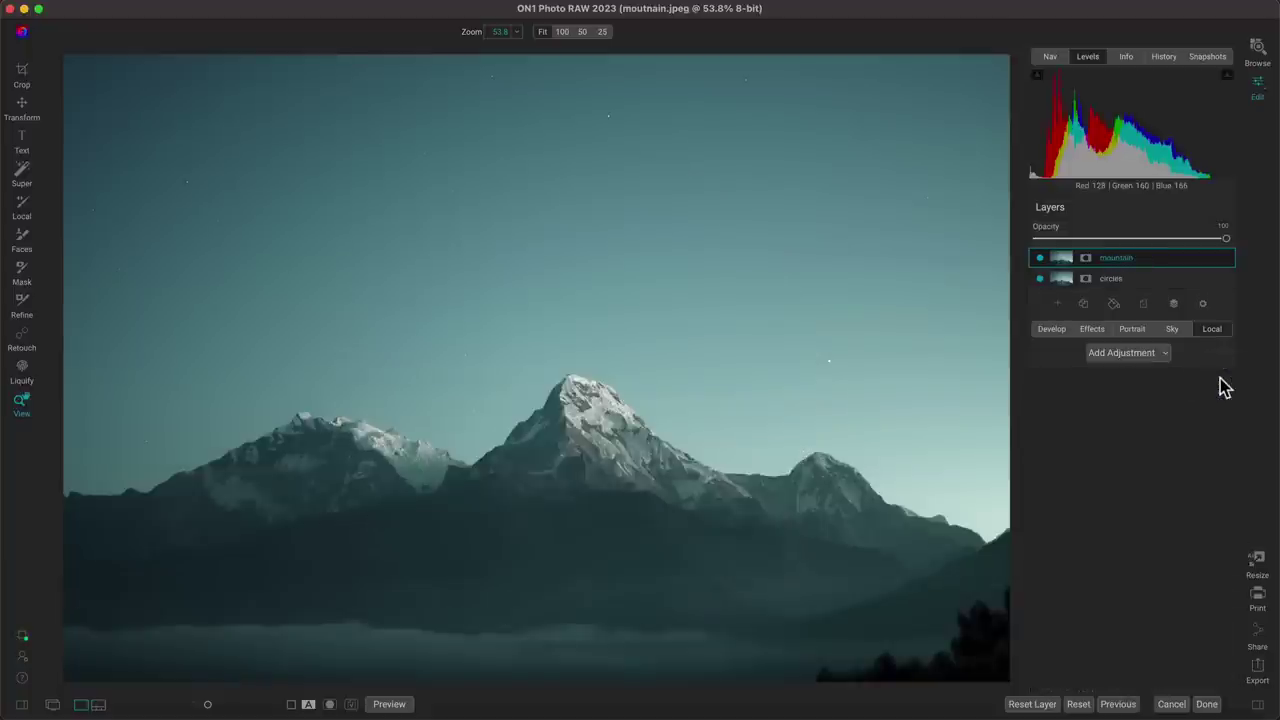
left_click(1085, 260)
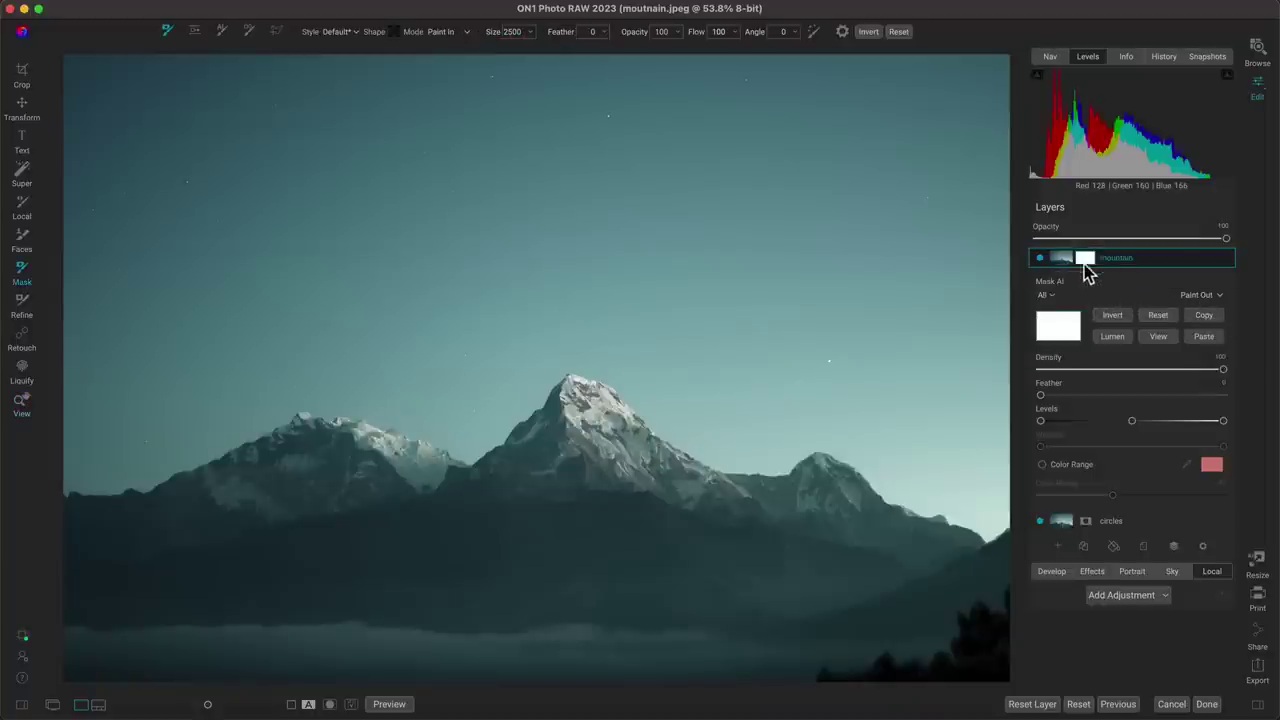
left_click(1047, 294)
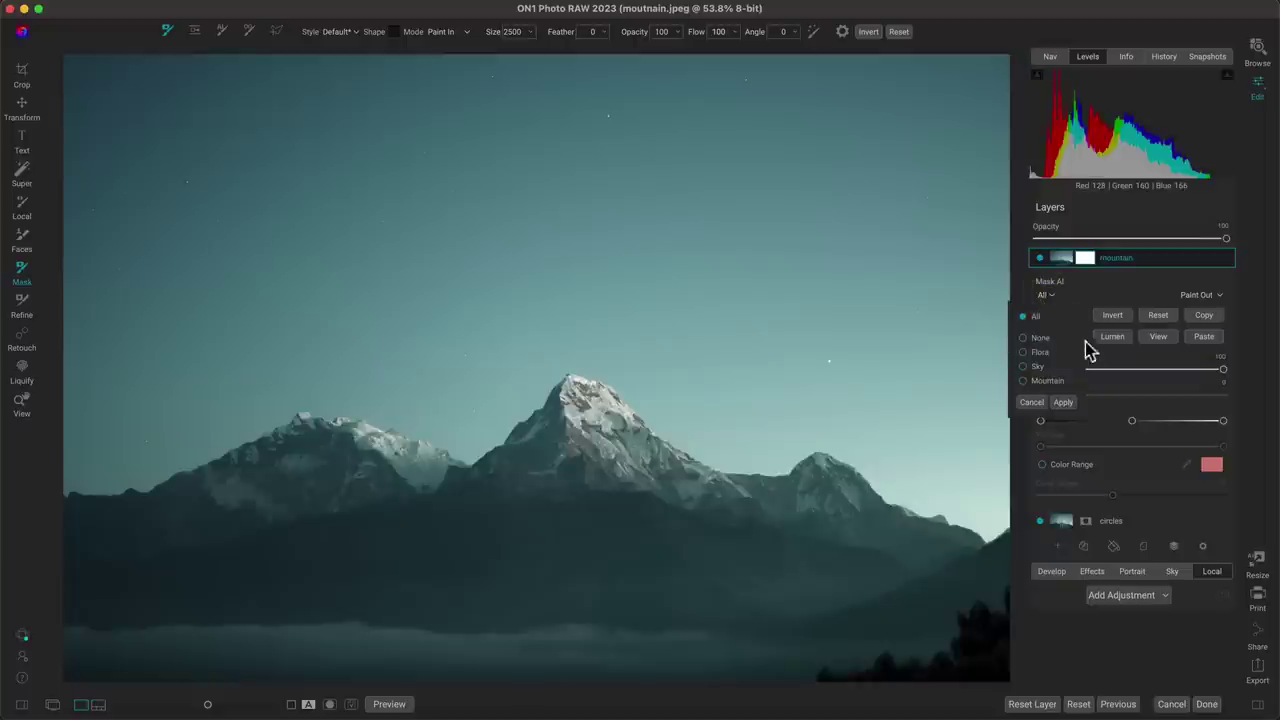
left_click(1049, 294)
left_click(1052, 382)
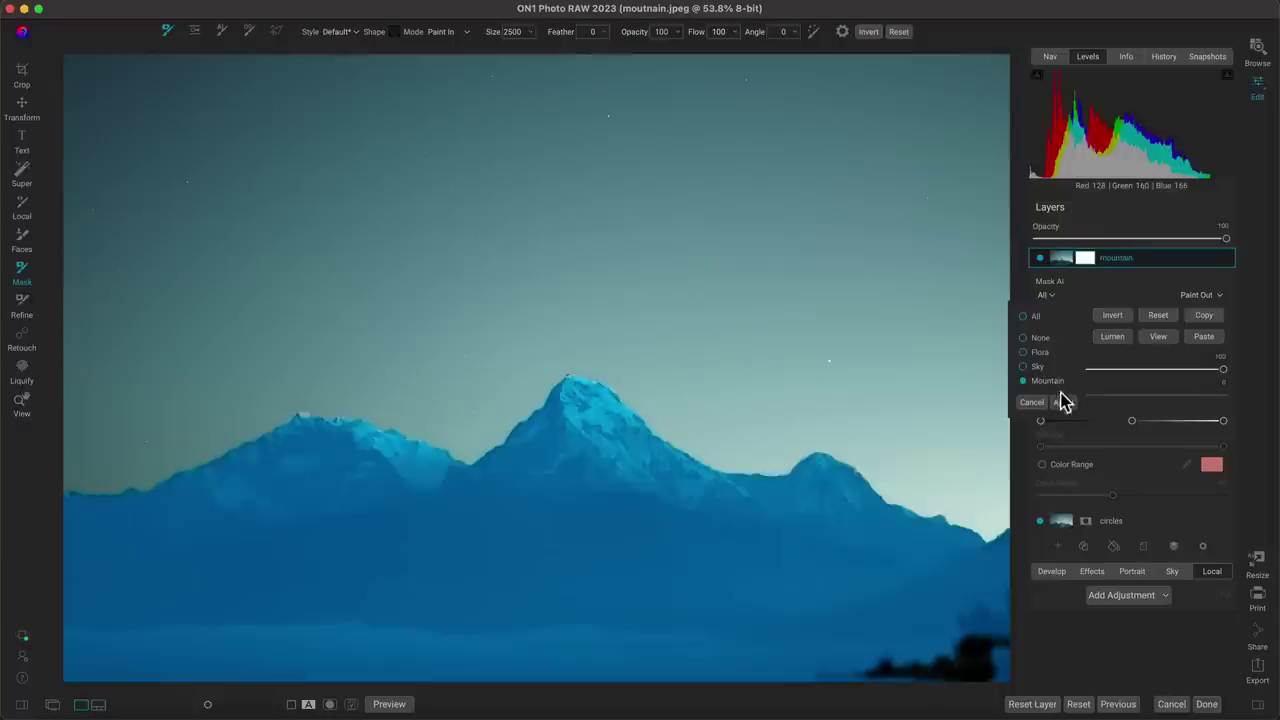
left_click(1064, 403)
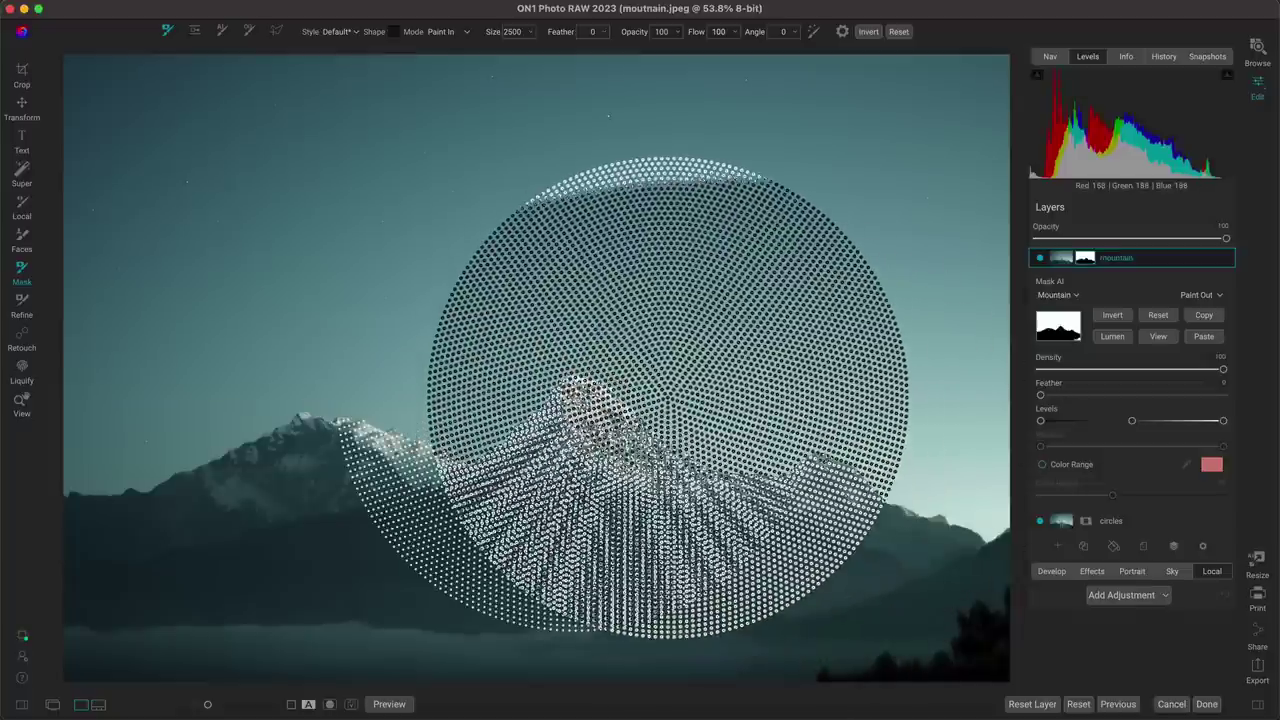
key("z")
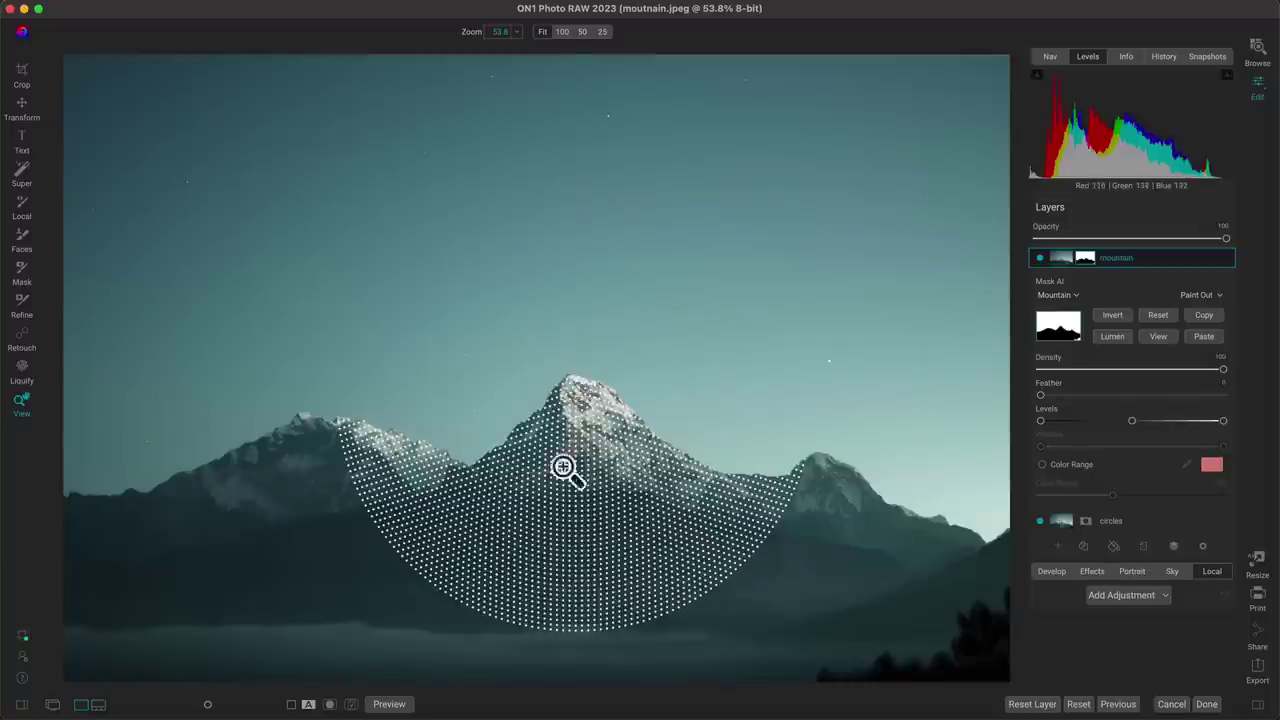
- Invert the mountain layer's mask while viewing it, and compare the image with the mountain layer hidden and shown
left_click(1165, 336)
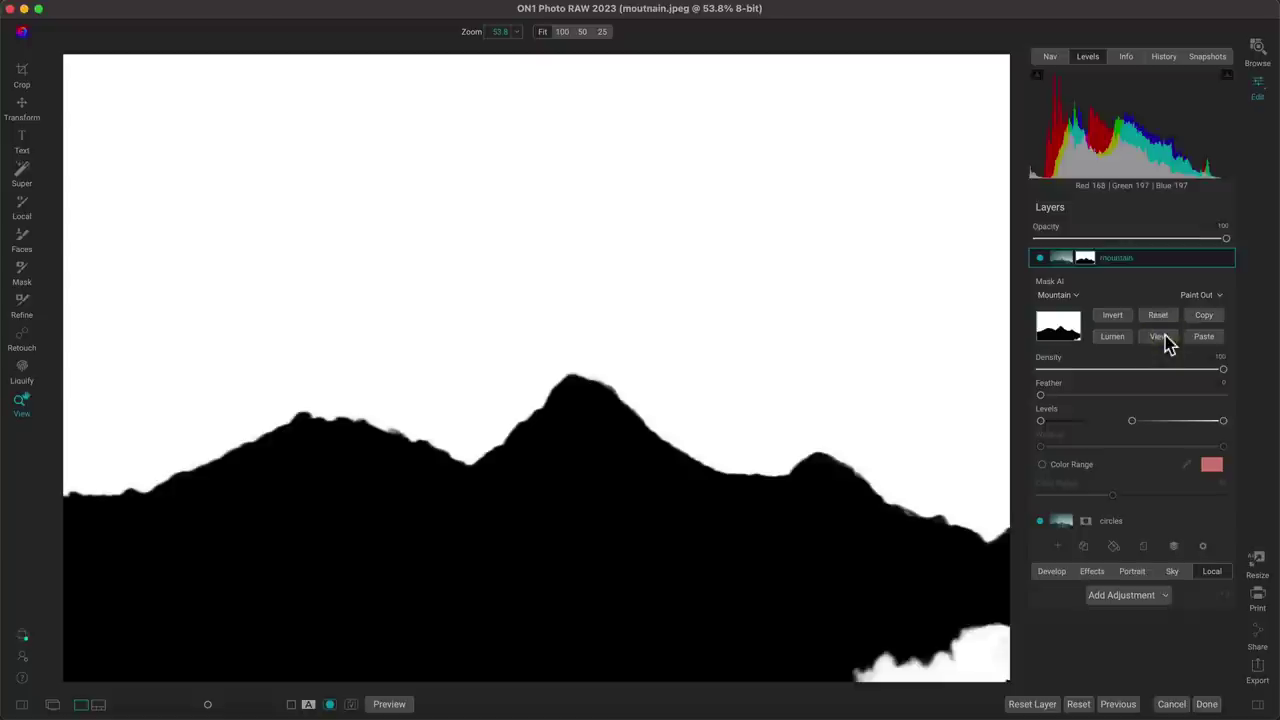
left_click(1113, 316)
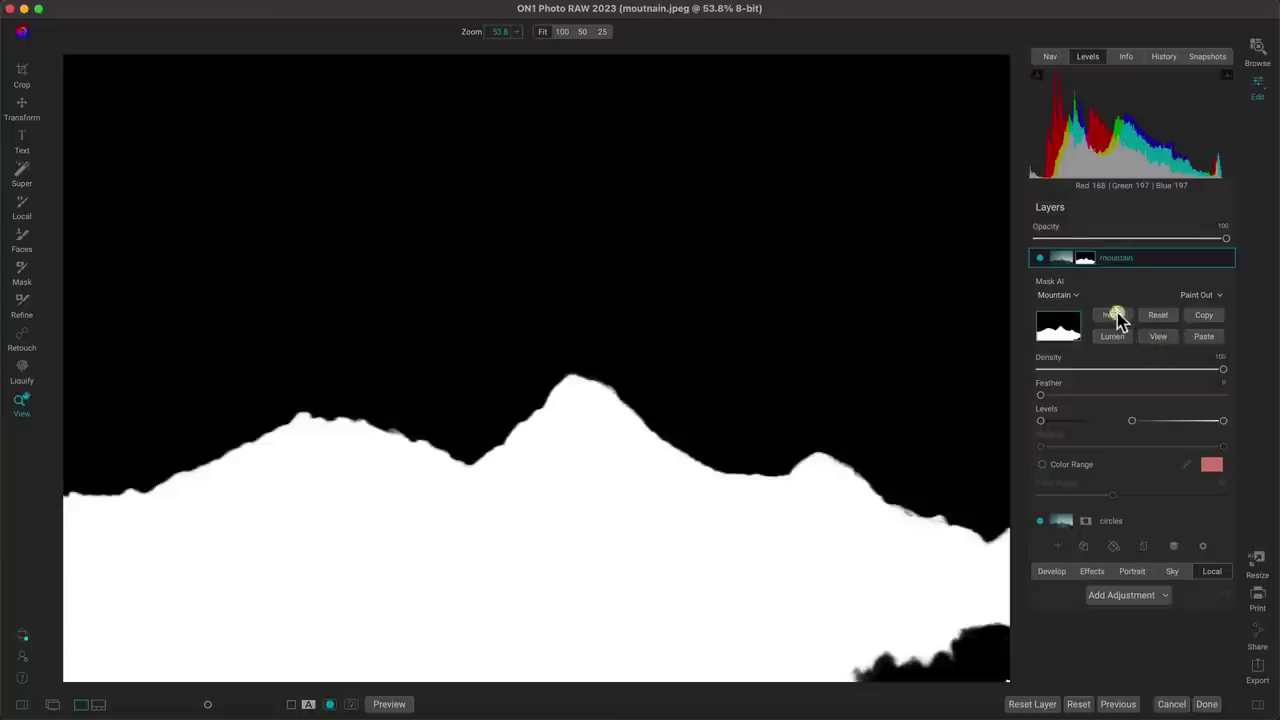
left_click(1161, 336)
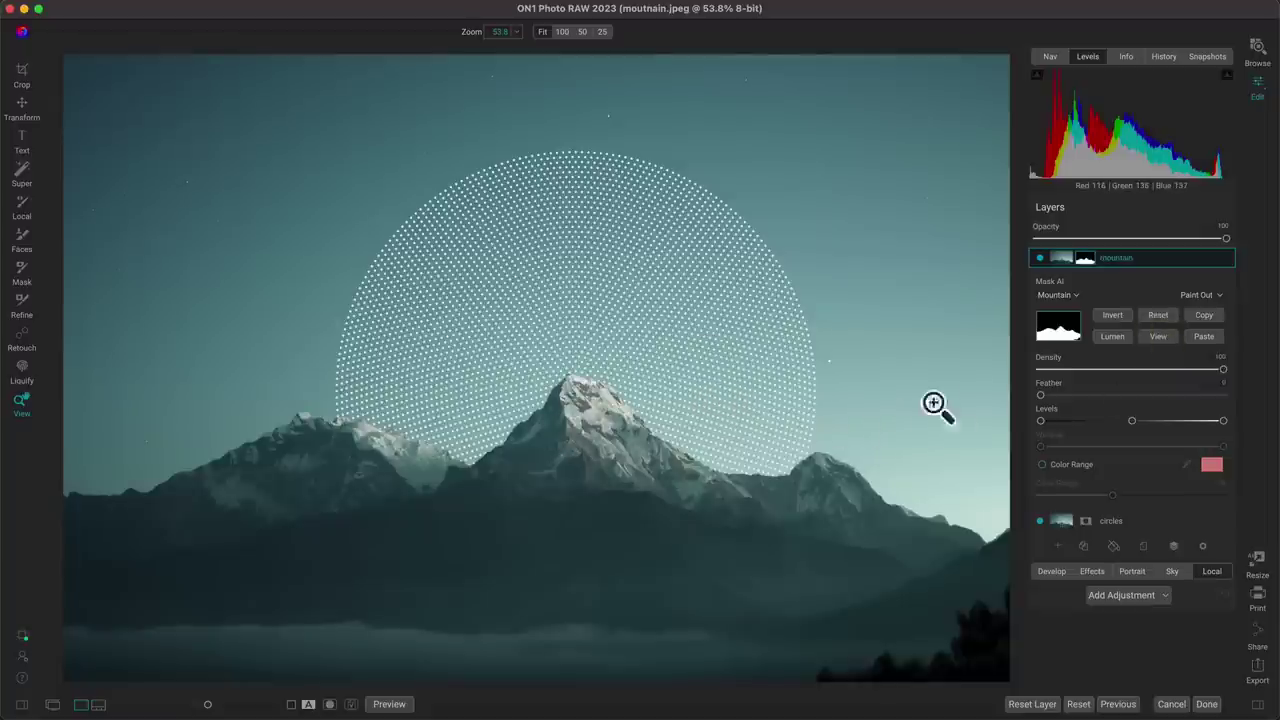
left_click(1040, 258)
left_click(1040, 258)
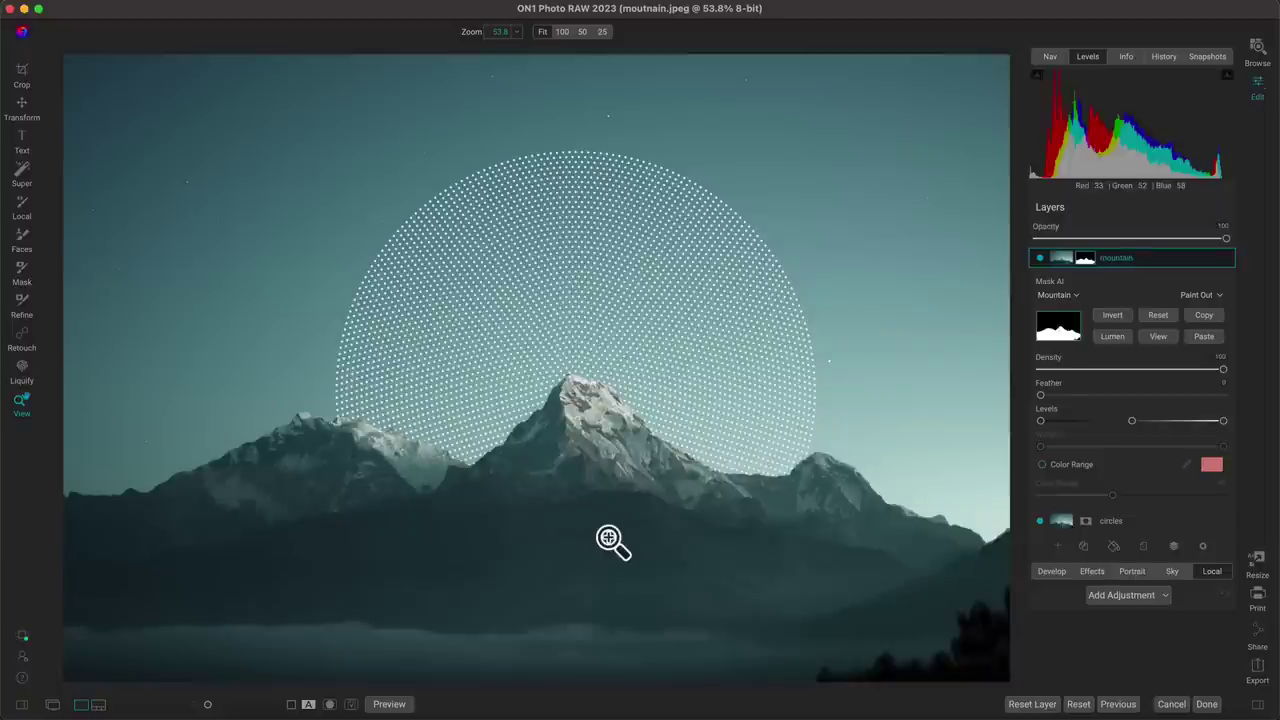
left_click(1160, 470)
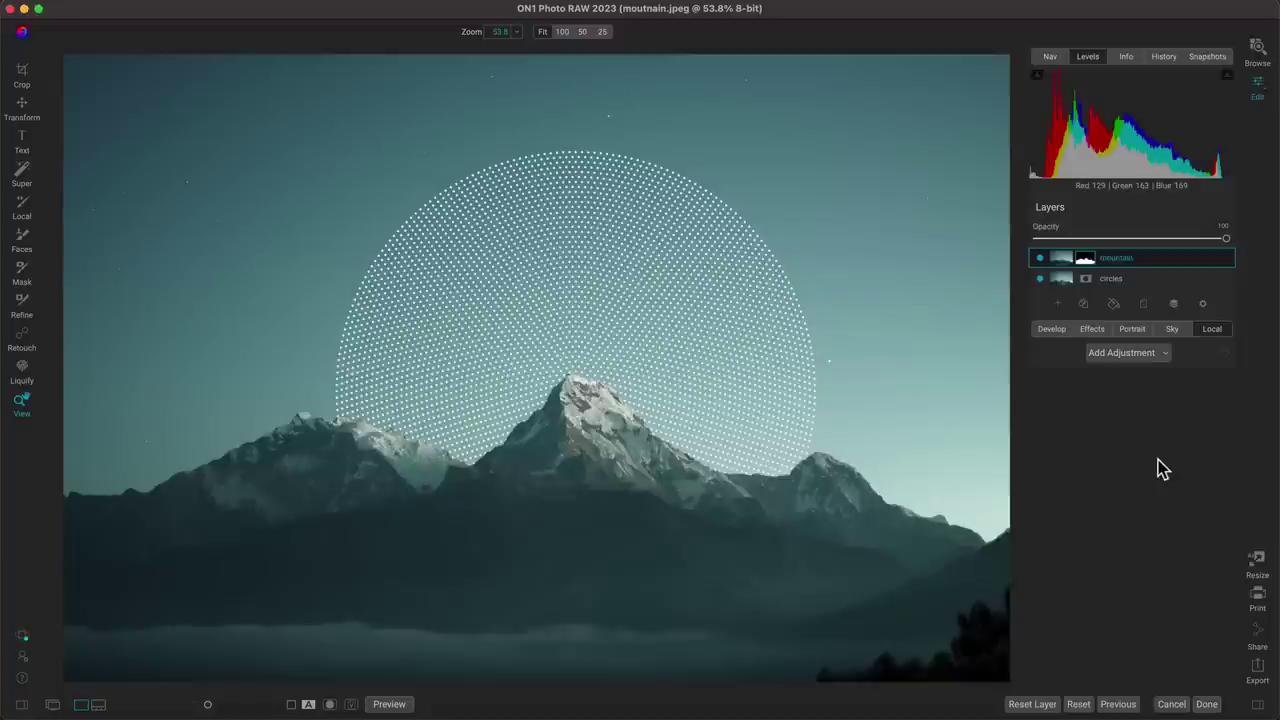
- Delete the mountain layer and reset the color paint mask on the circles layer
left_click(1144, 304)
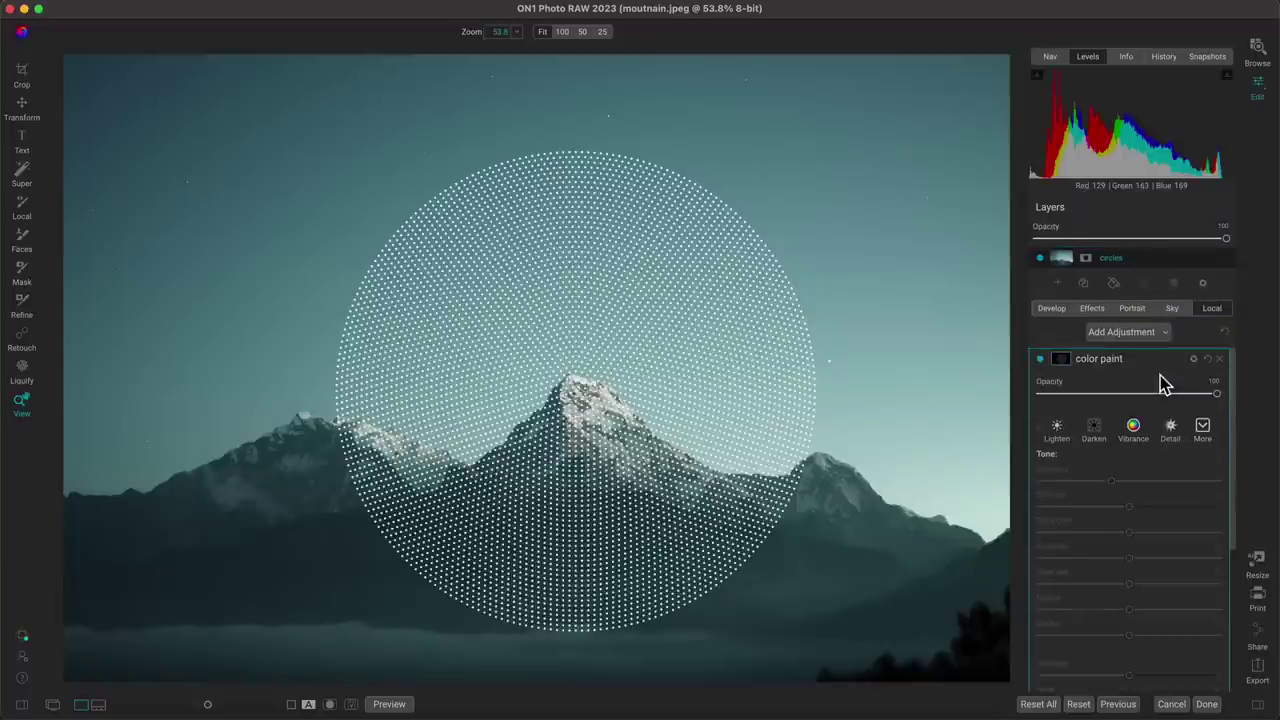
left_click(1062, 358)
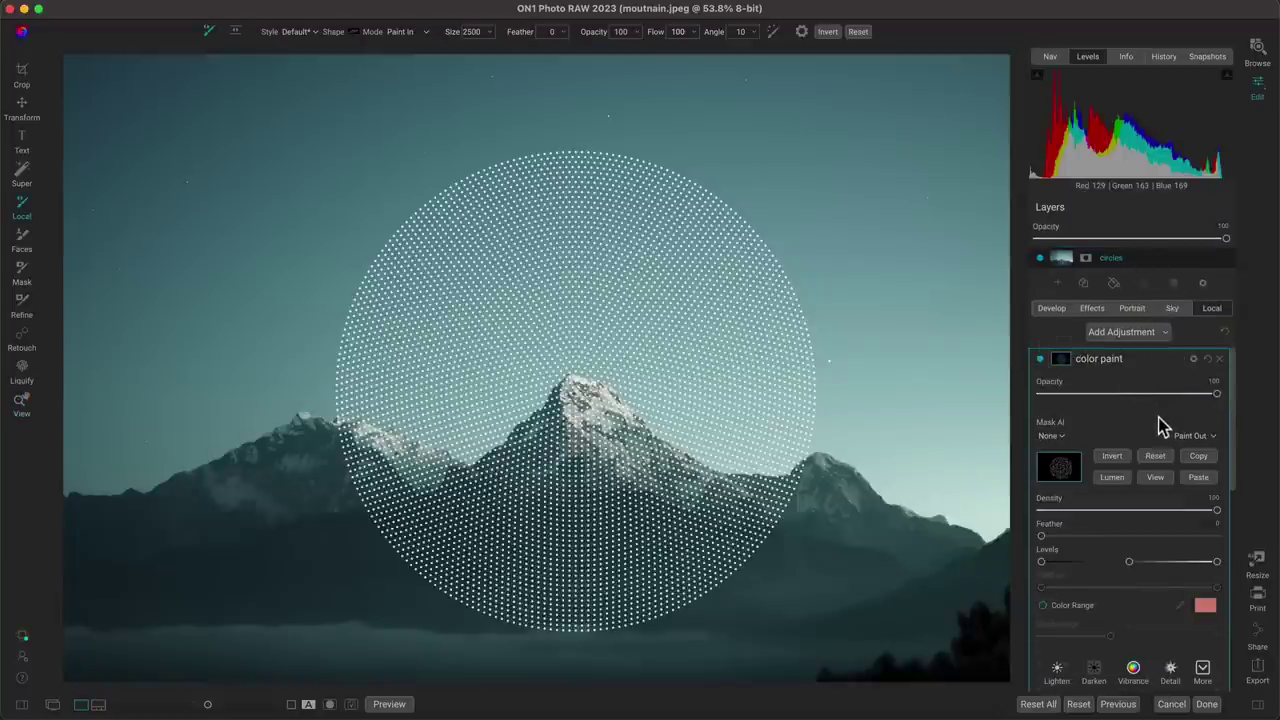
left_click(1153, 459)
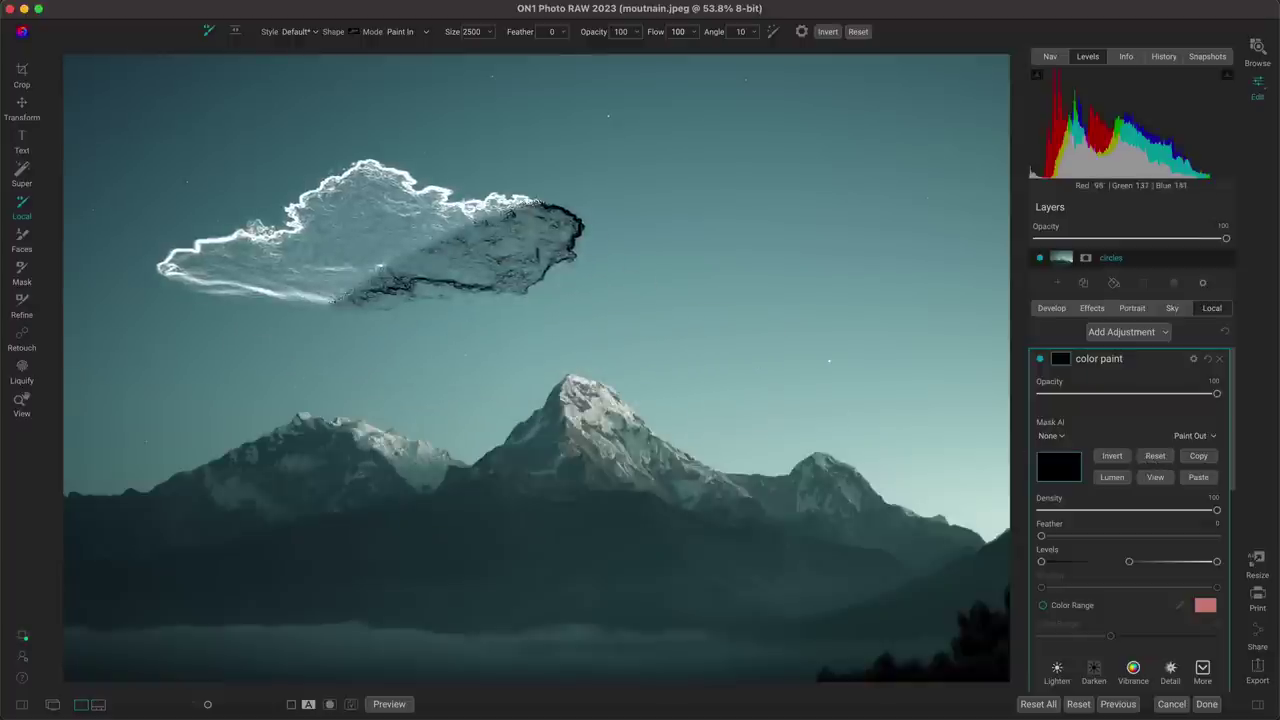
- Look through the available brush shape collections and choose the last cloud shape in the Clouds set
left_click(356, 32)
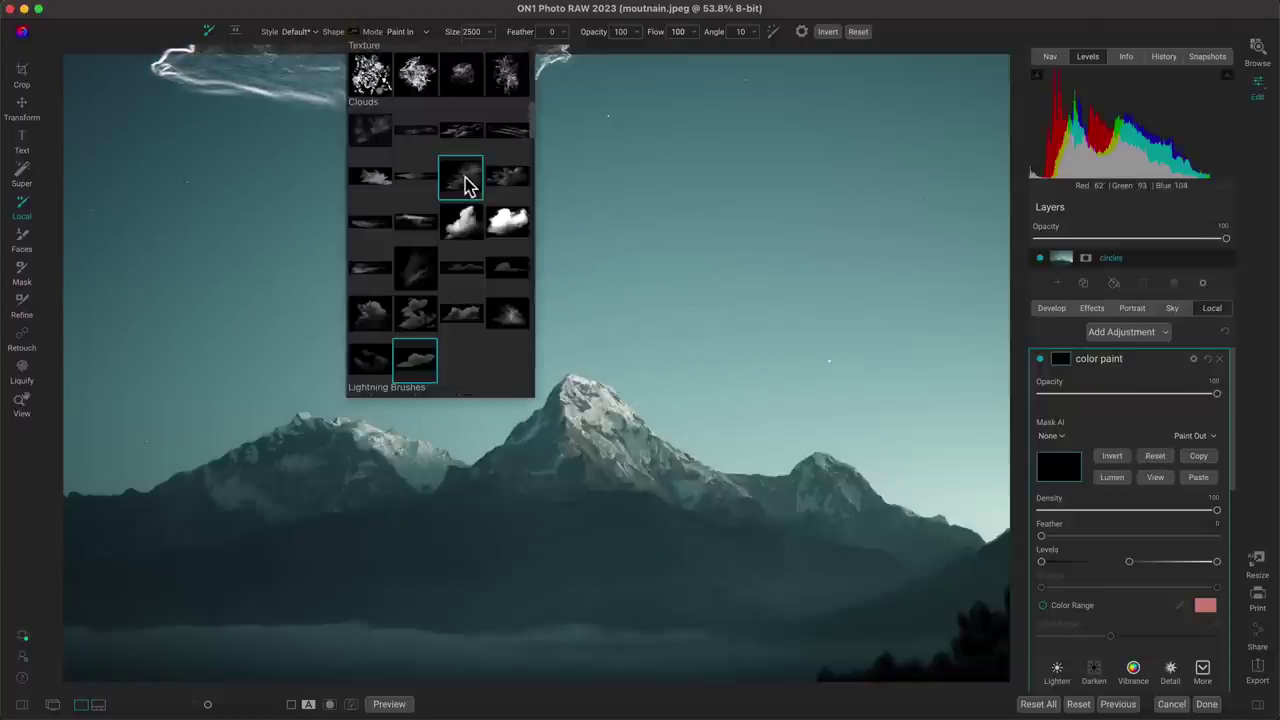
scroll(462, 180, "down", 2)
scroll(465, 185, "down", 10)
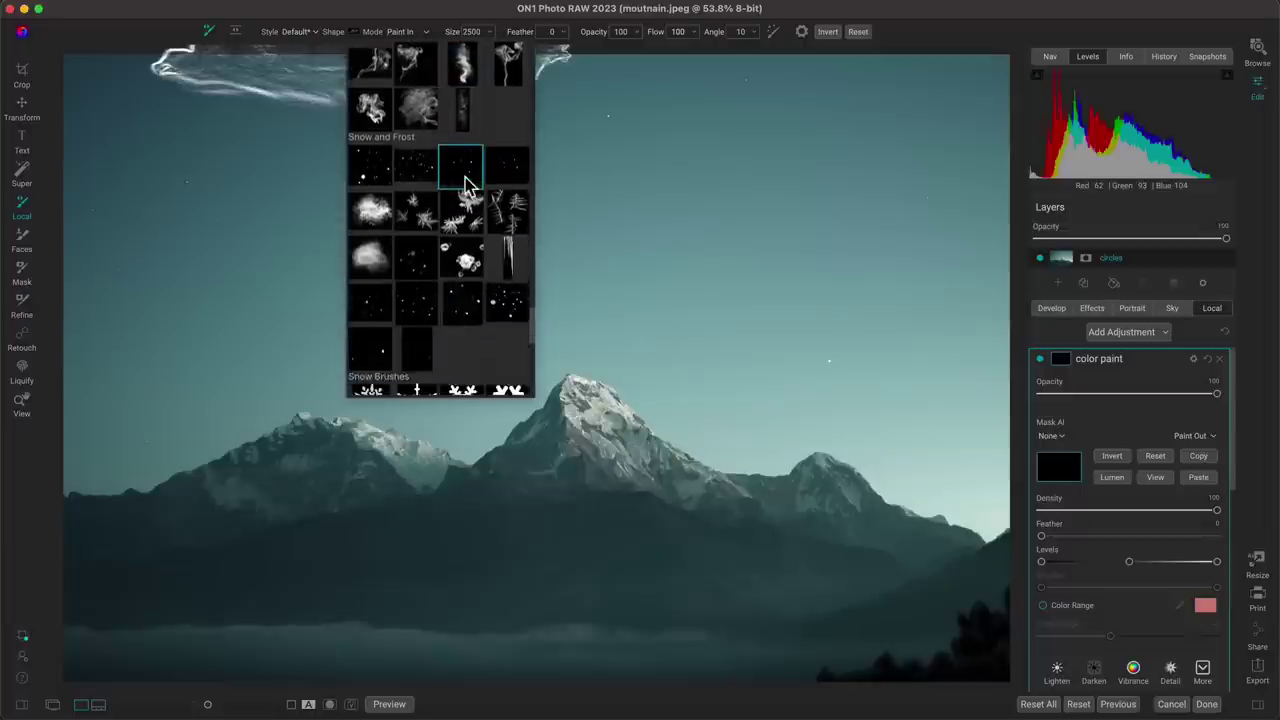
scroll(465, 185, "up", 10)
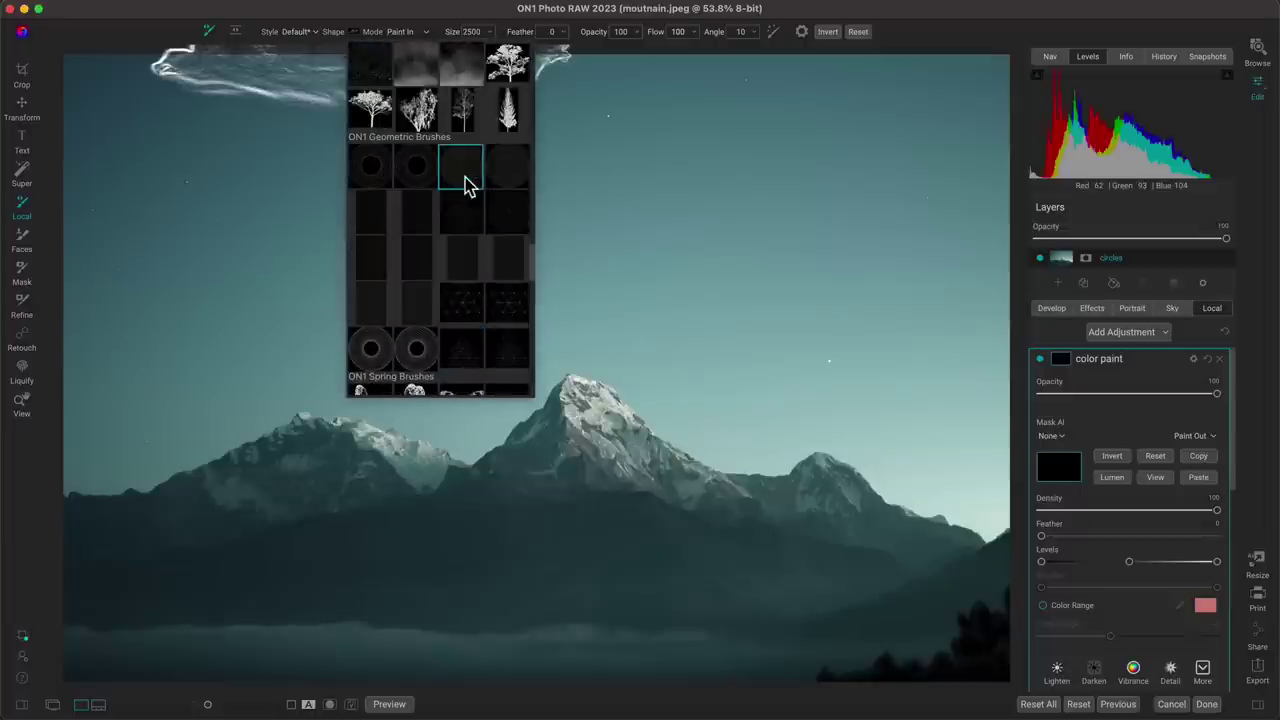
scroll(455, 295, "up", 5)
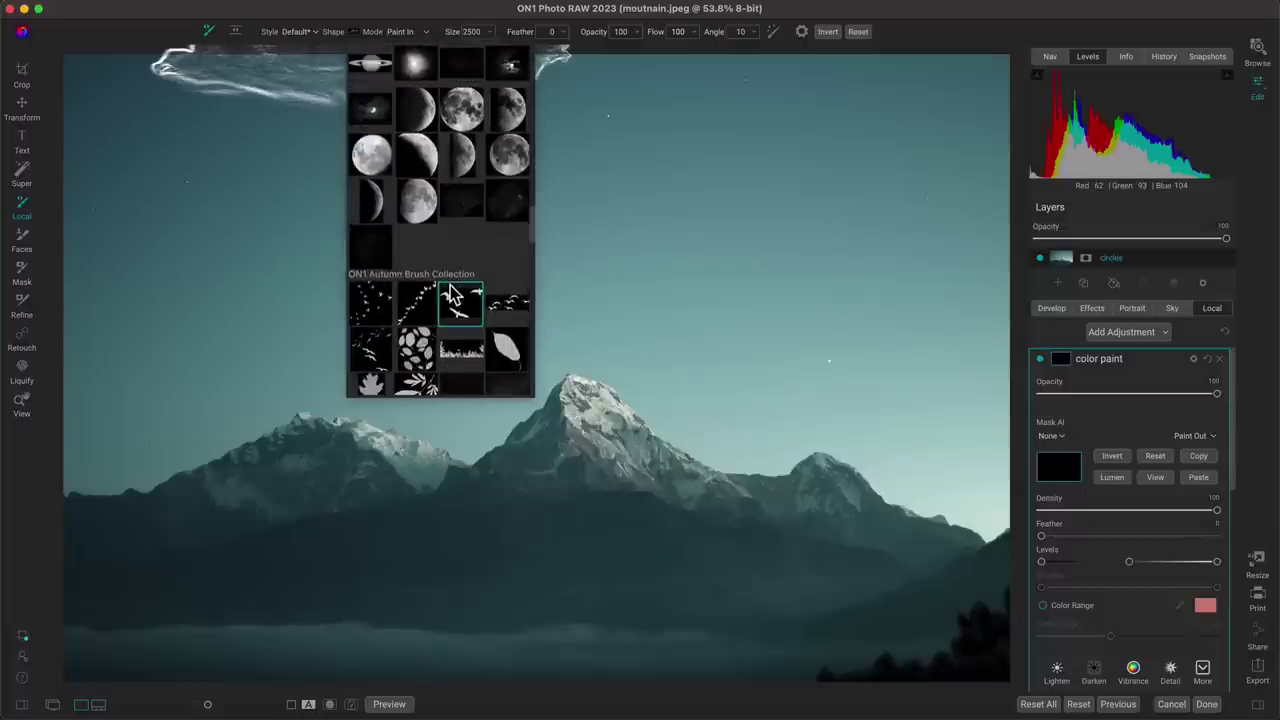
scroll(450, 295, "up", 10)
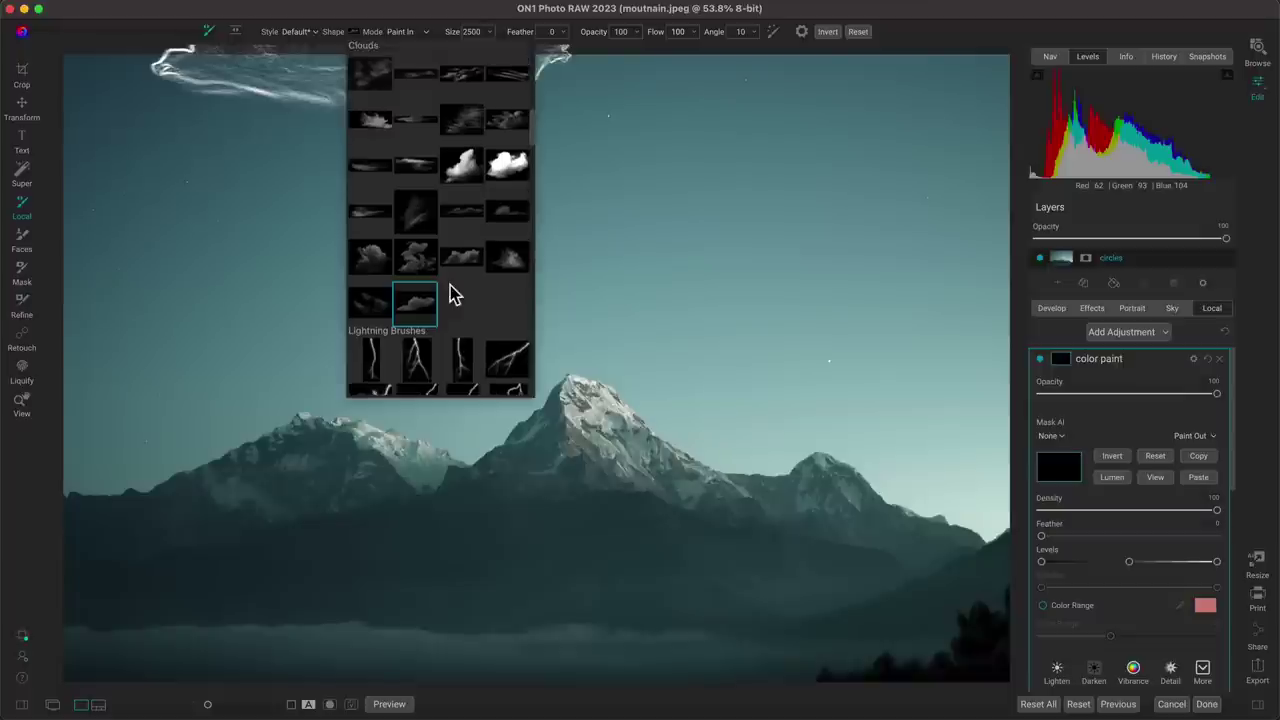
scroll(443, 262, "down", 3)
left_click(418, 306)
left_click(415, 306)
left_click(353, 33)
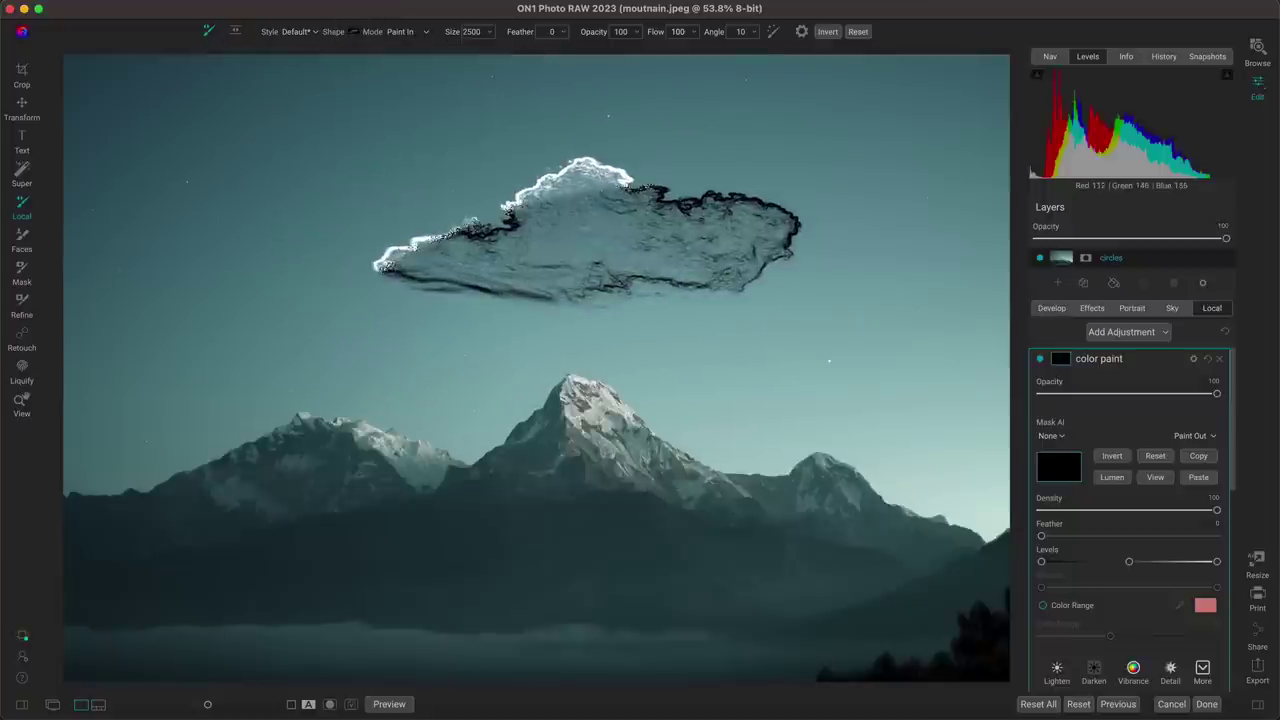
- Stamp one white cloud in the sky above the middle peak with the brush at size 1500 and angle 12
key("bracketleft")
key("bracketleft")
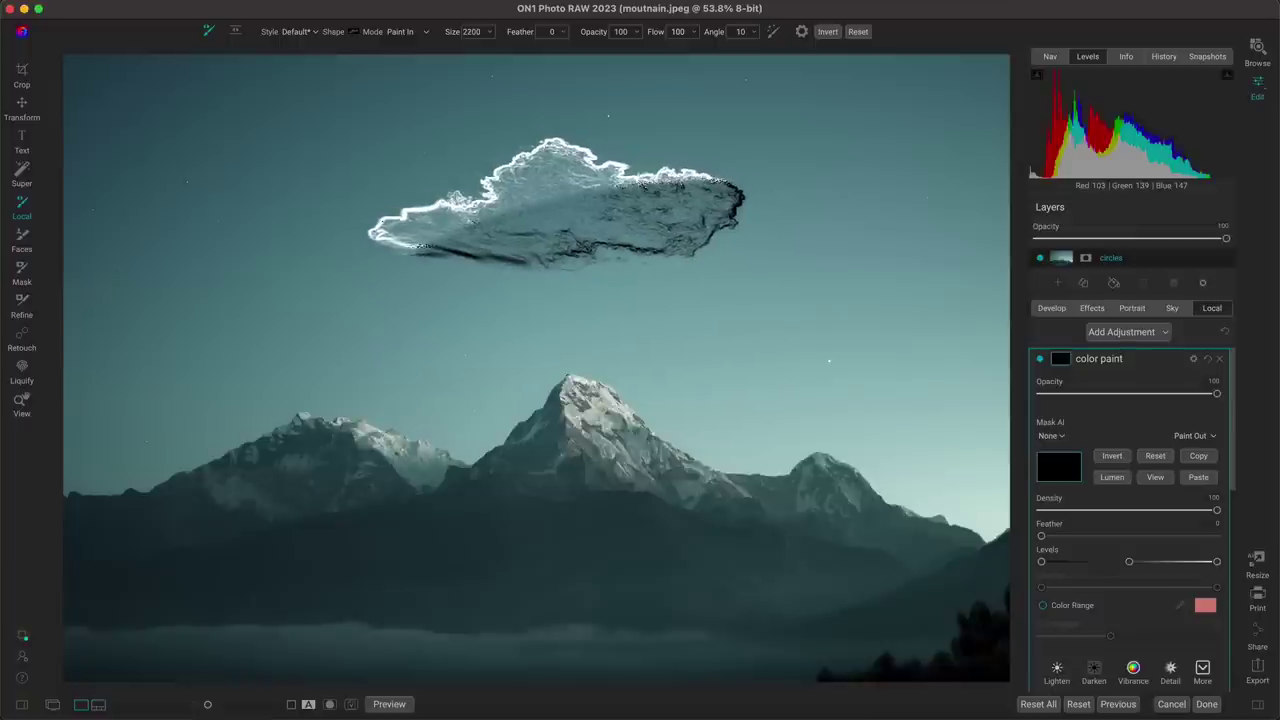
key("bracketleft")
key("bracketleft")
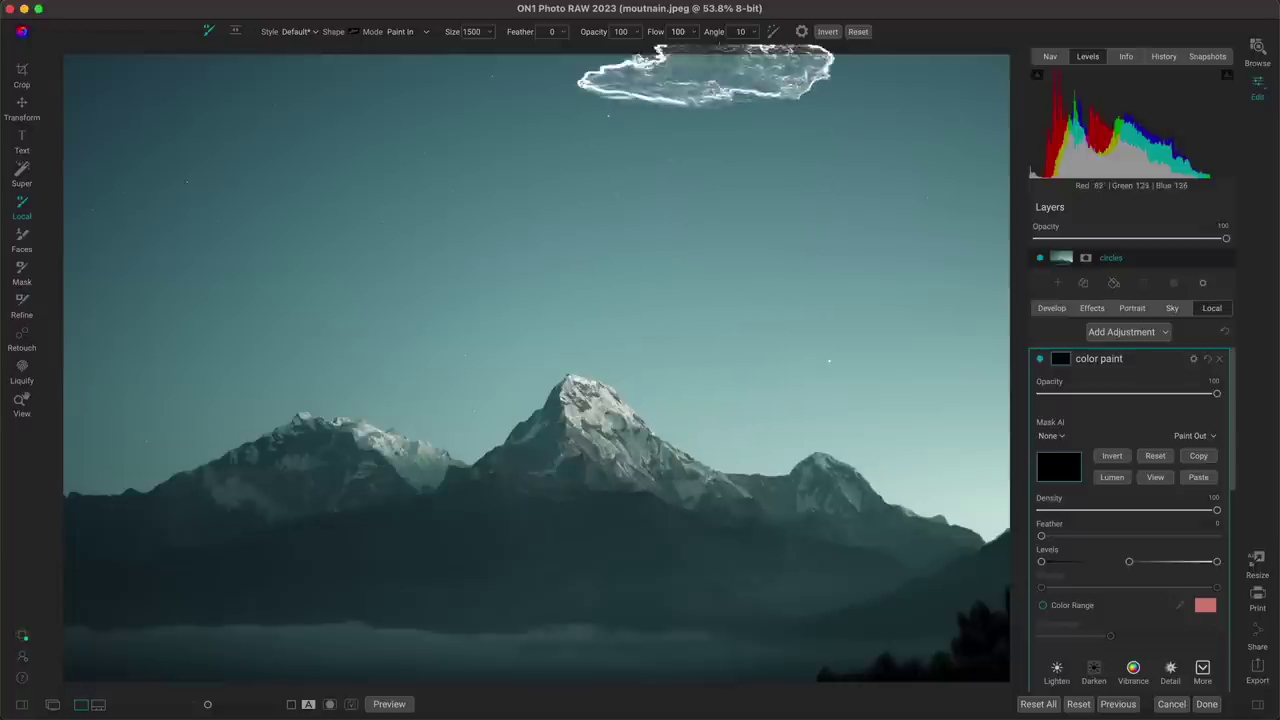
left_click_drag(720, 39, 722, 39)
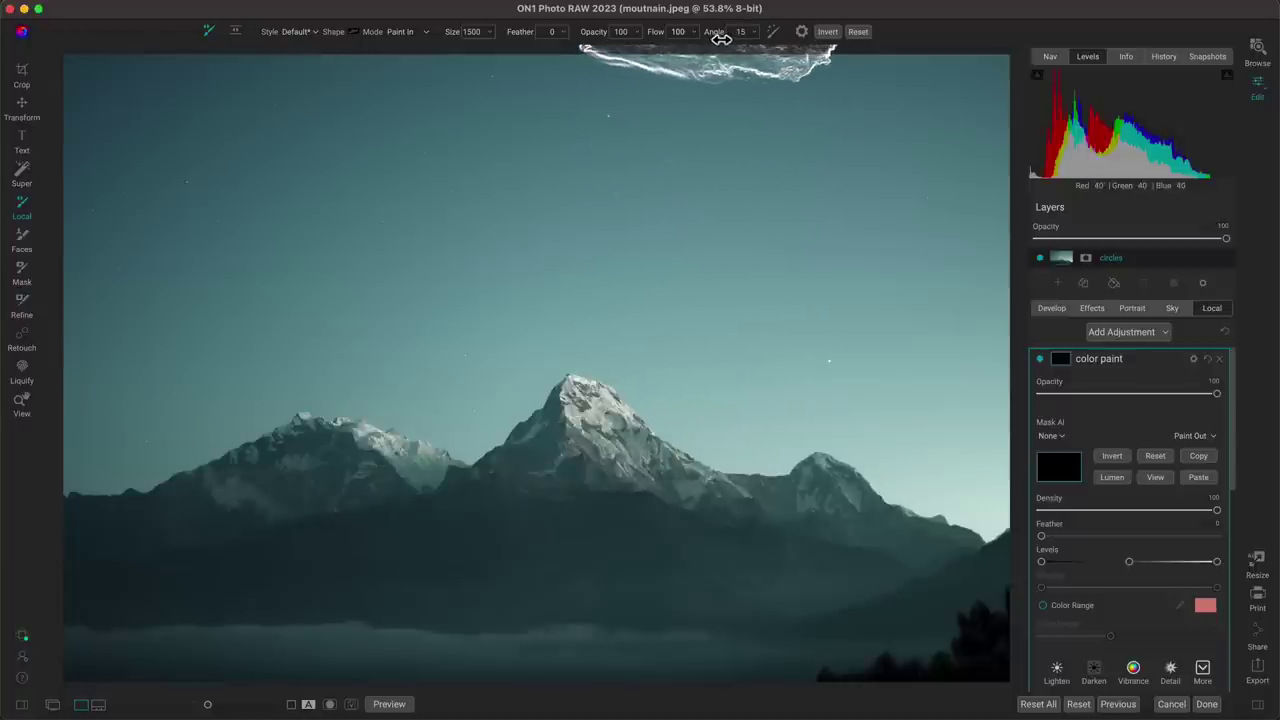
left_click(740, 31)
type("12")
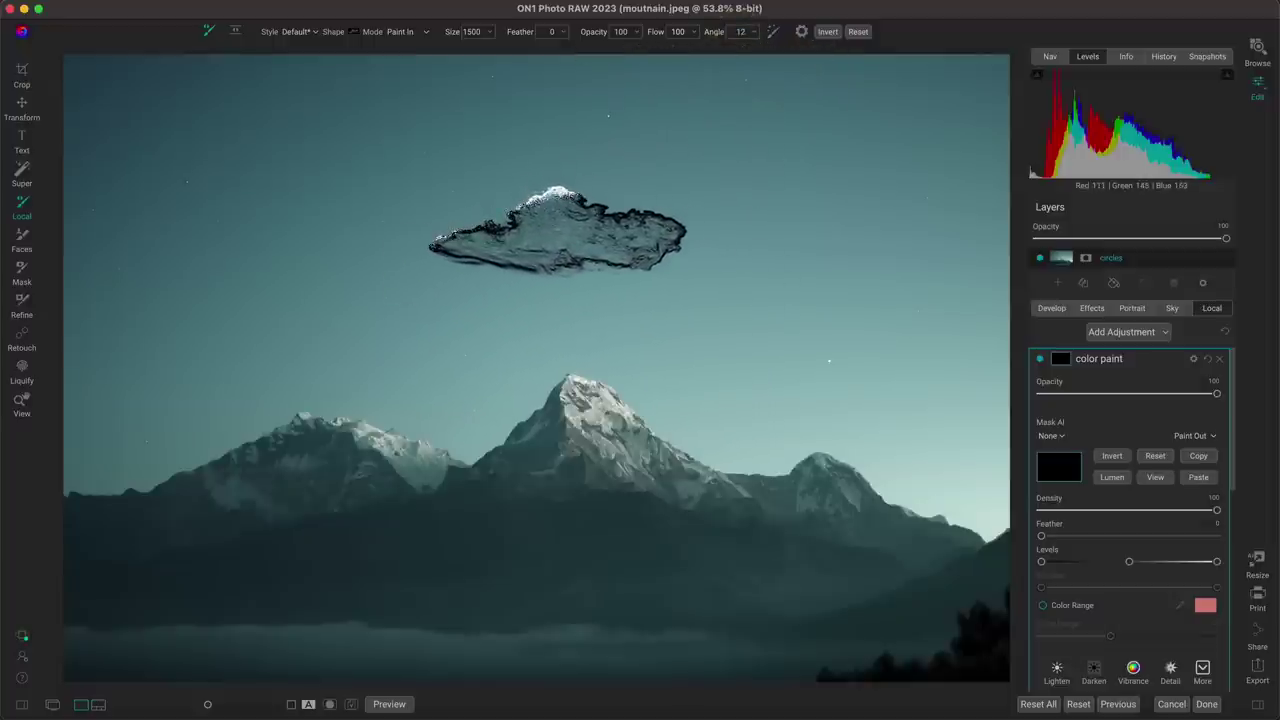
left_click(557, 228)
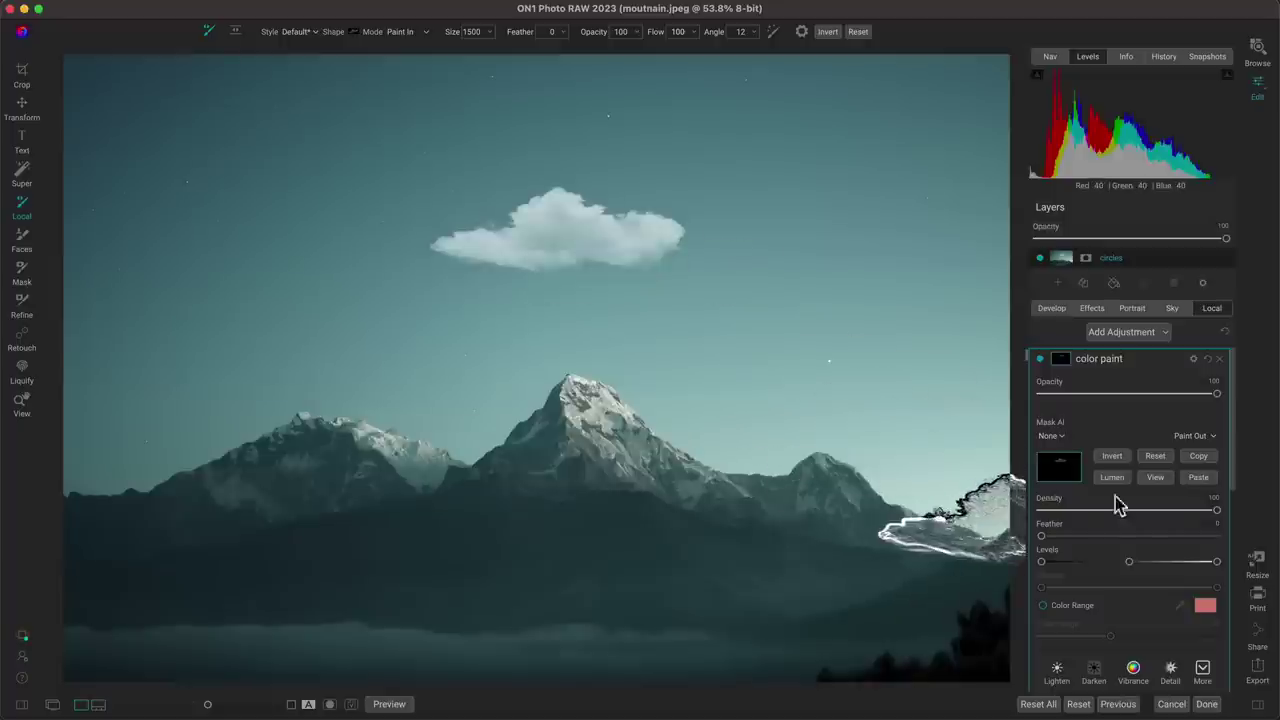
key("z")
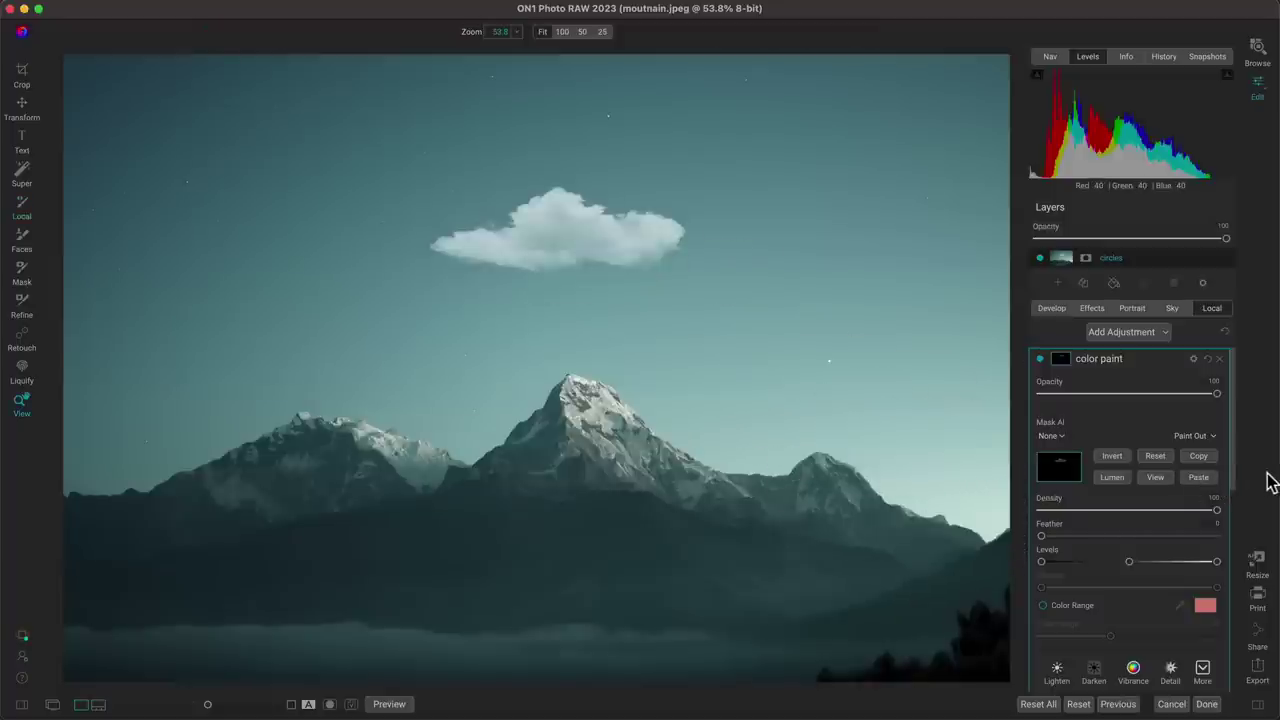